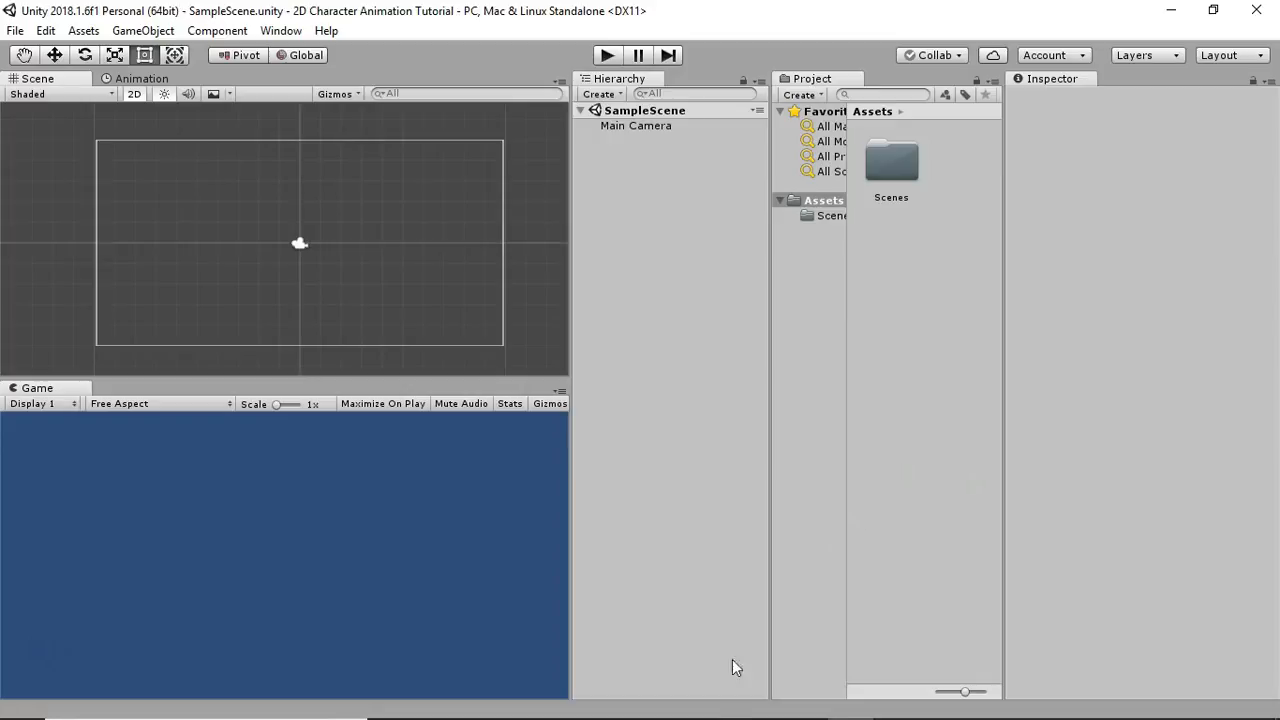
Step: Create a folder named Sprites in the project's Assets folder
right_click(909, 264)
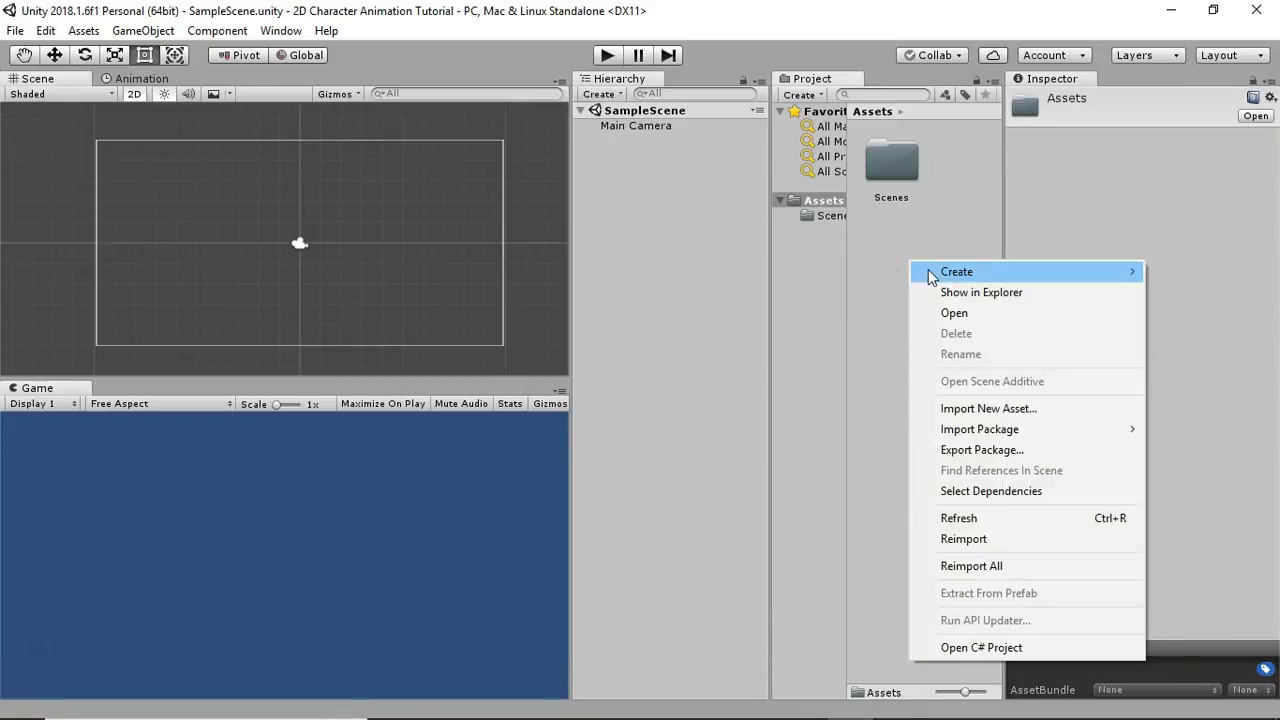
mouse_move(929, 271)
left_click(780, 78)
type("Sprites")
key("Return")
Step: Create a folder named Animation in the project's Assets folder
right_click(918, 365)
mouse_move(946, 331)
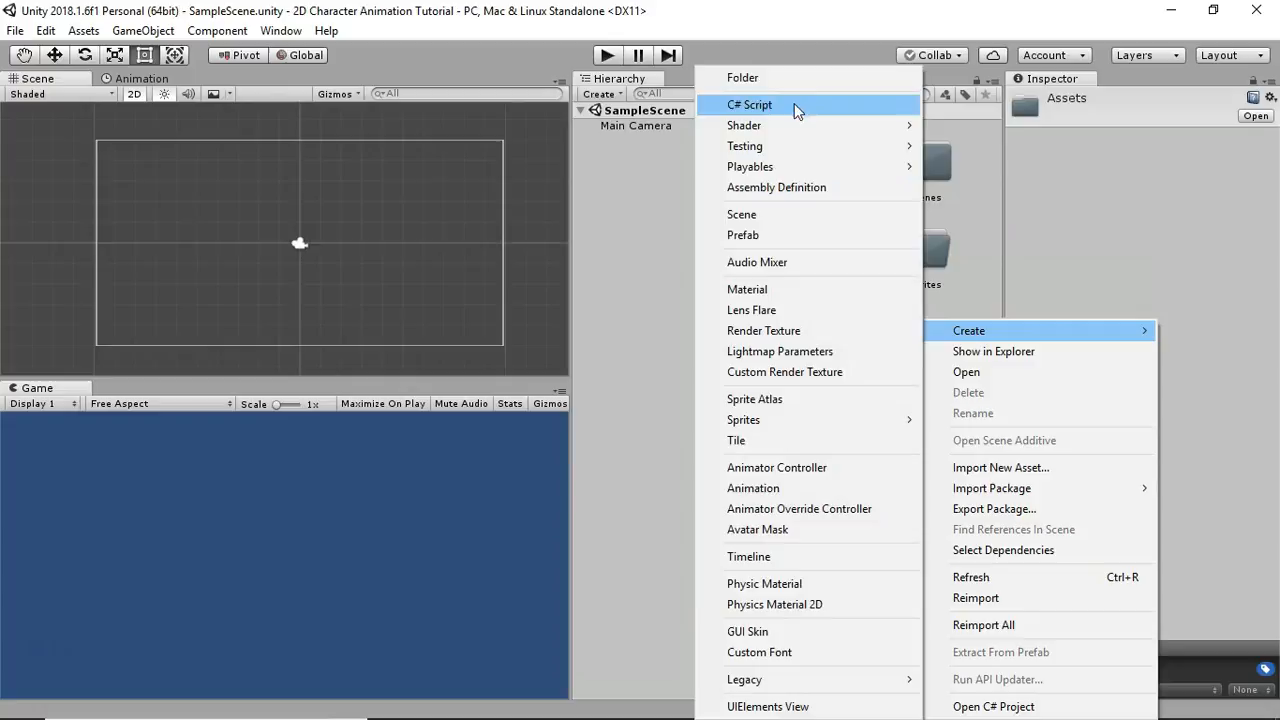
left_click(789, 79)
type("Animation")
key("Return")
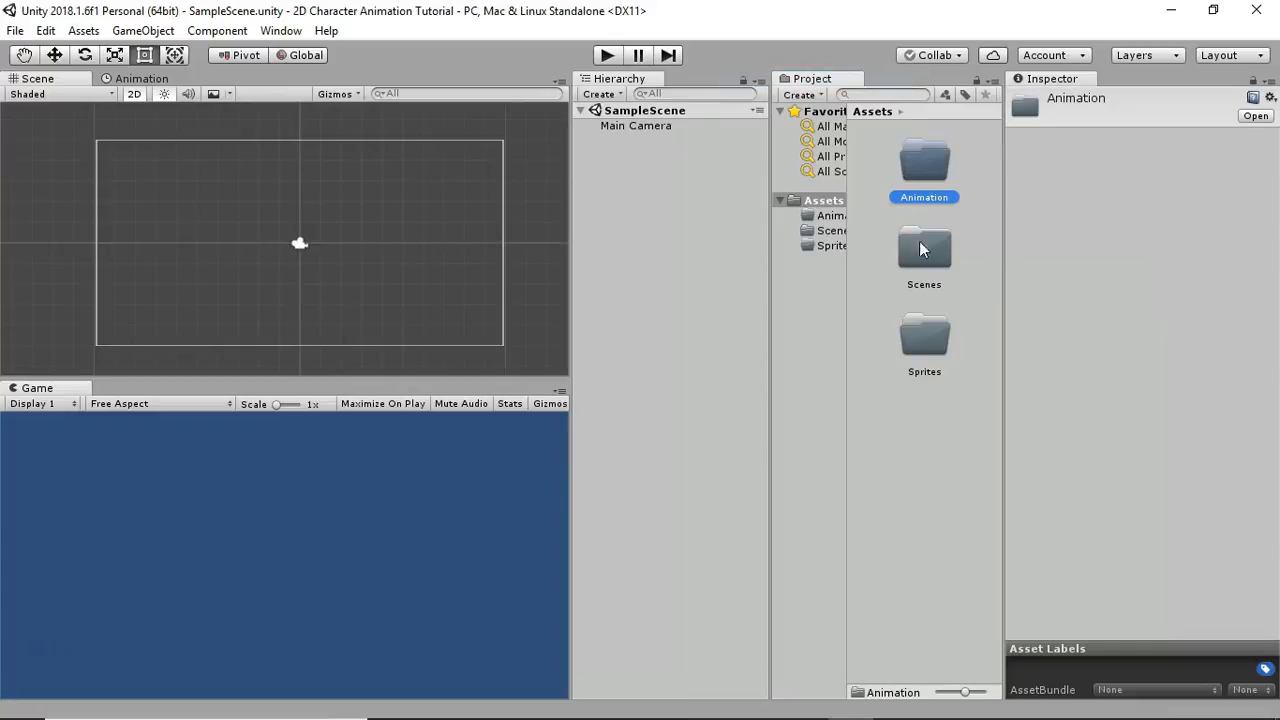
Step: Import the MonsterTutorialSprites and MonsterTutorialSprites2 images from the Inkscape folder in File Explorer into the Sprites folder
double_click(935, 340)
left_click(931, 321)
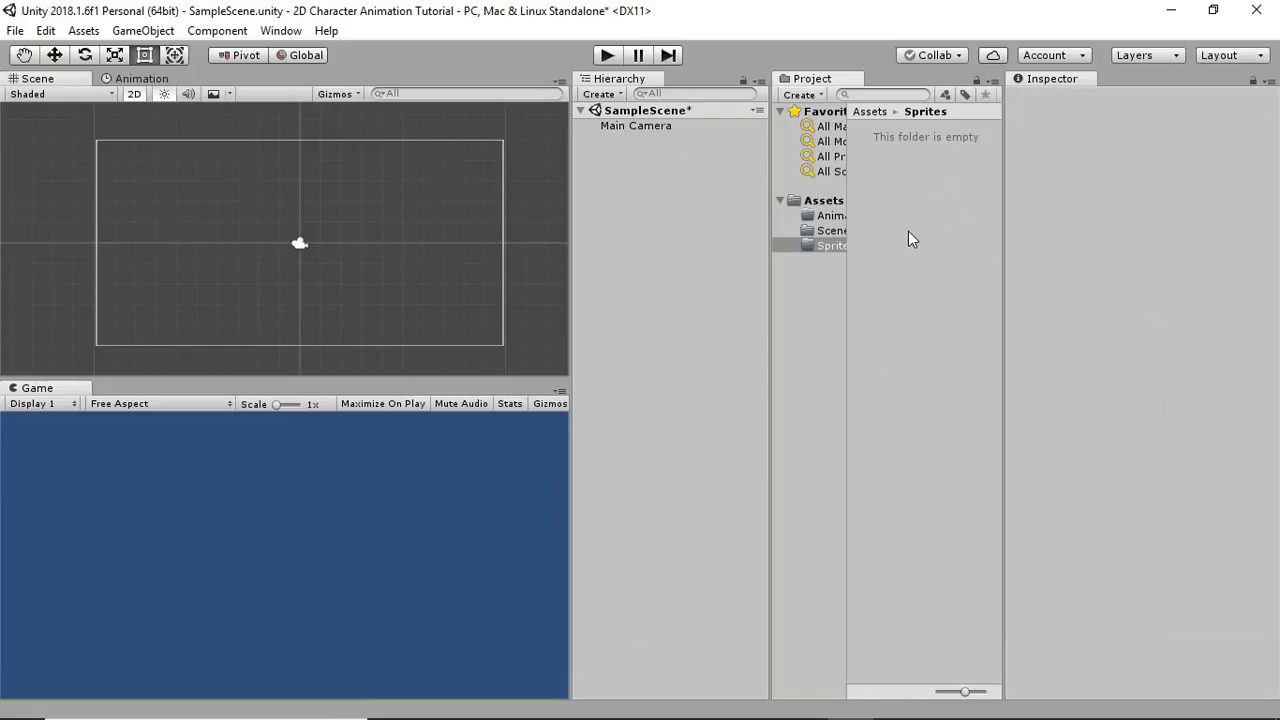
left_click(437, 710)
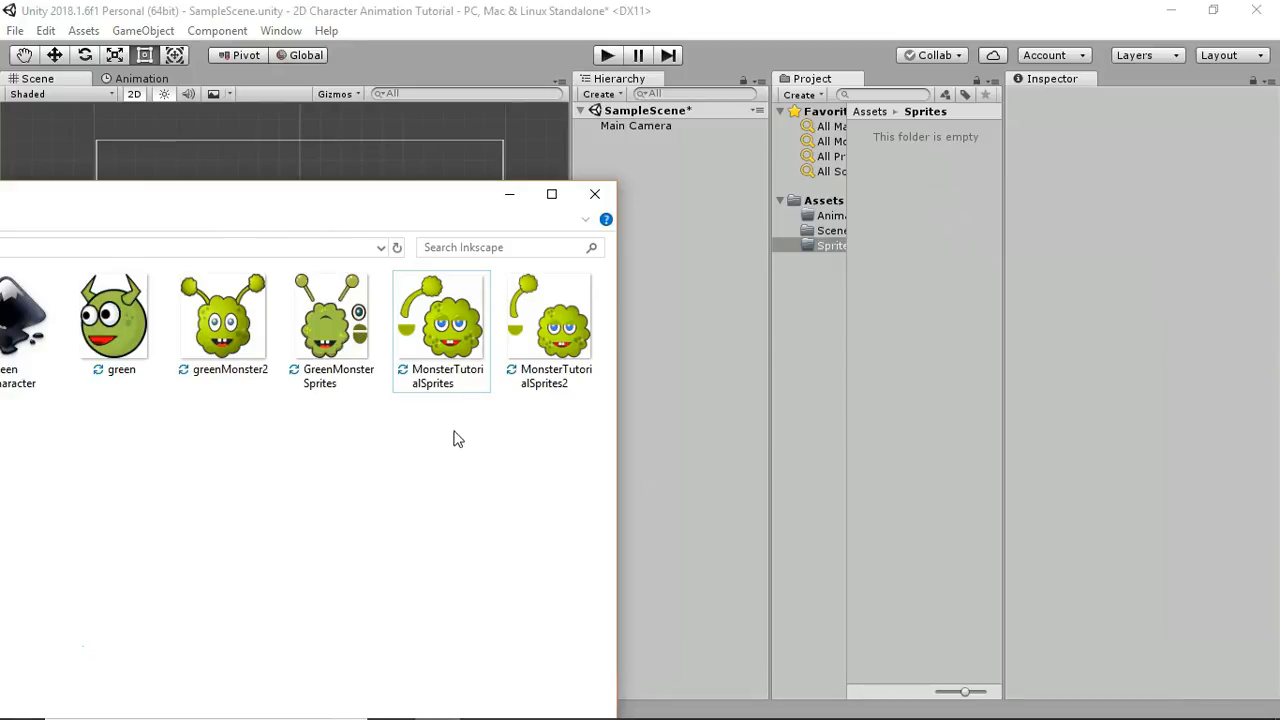
left_click(446, 357)
left_click(545, 355, "ctrl")
left_click(545, 355)
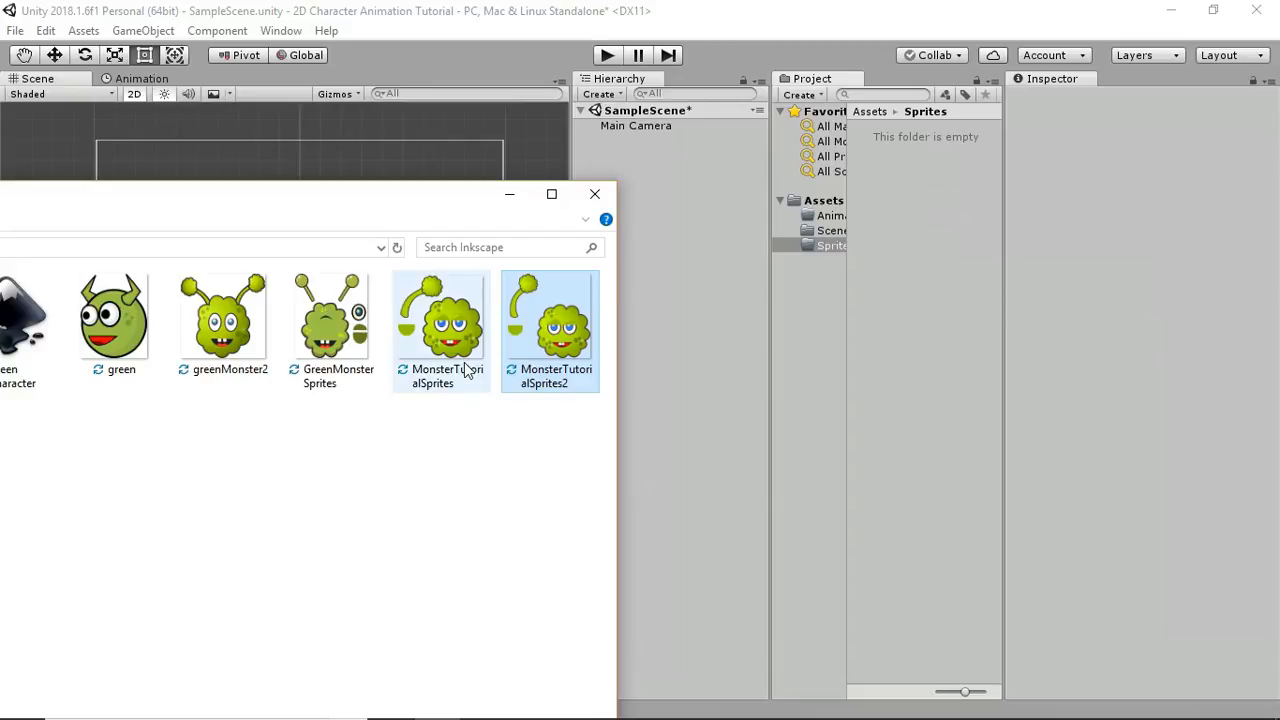
left_click(466, 437)
left_click_drag(460, 431, 944, 221)
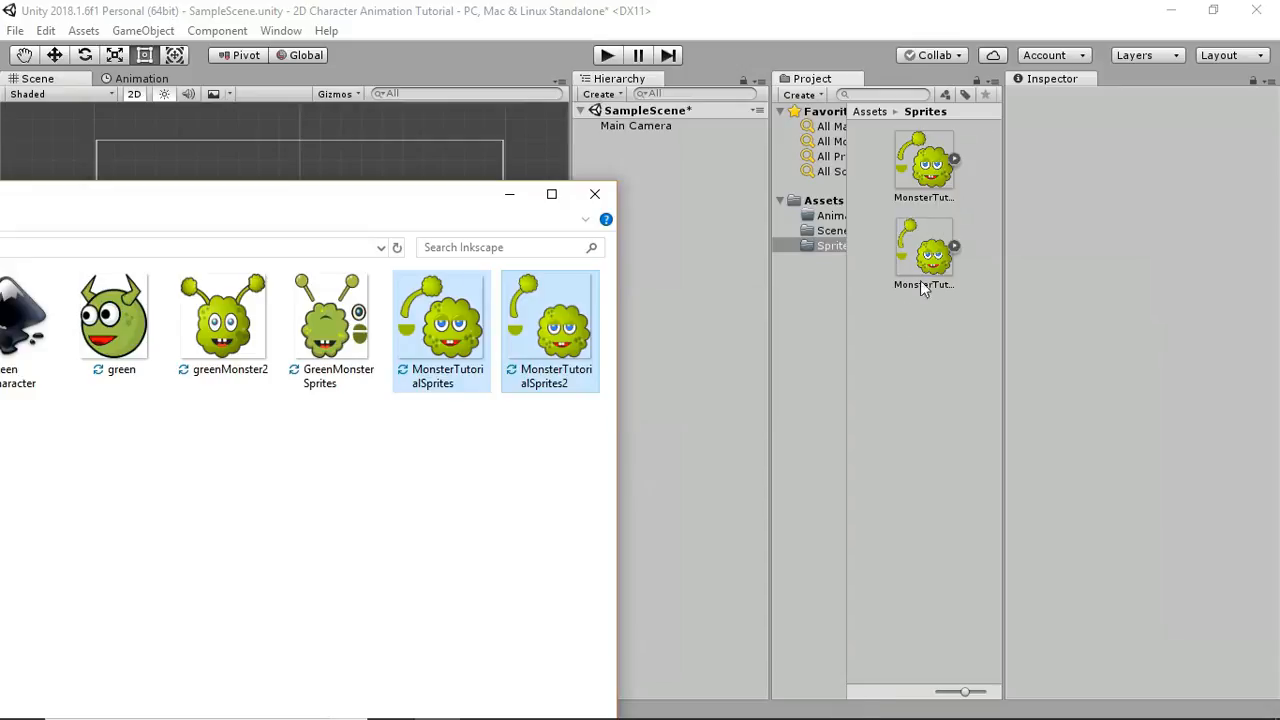
left_click(509, 194)
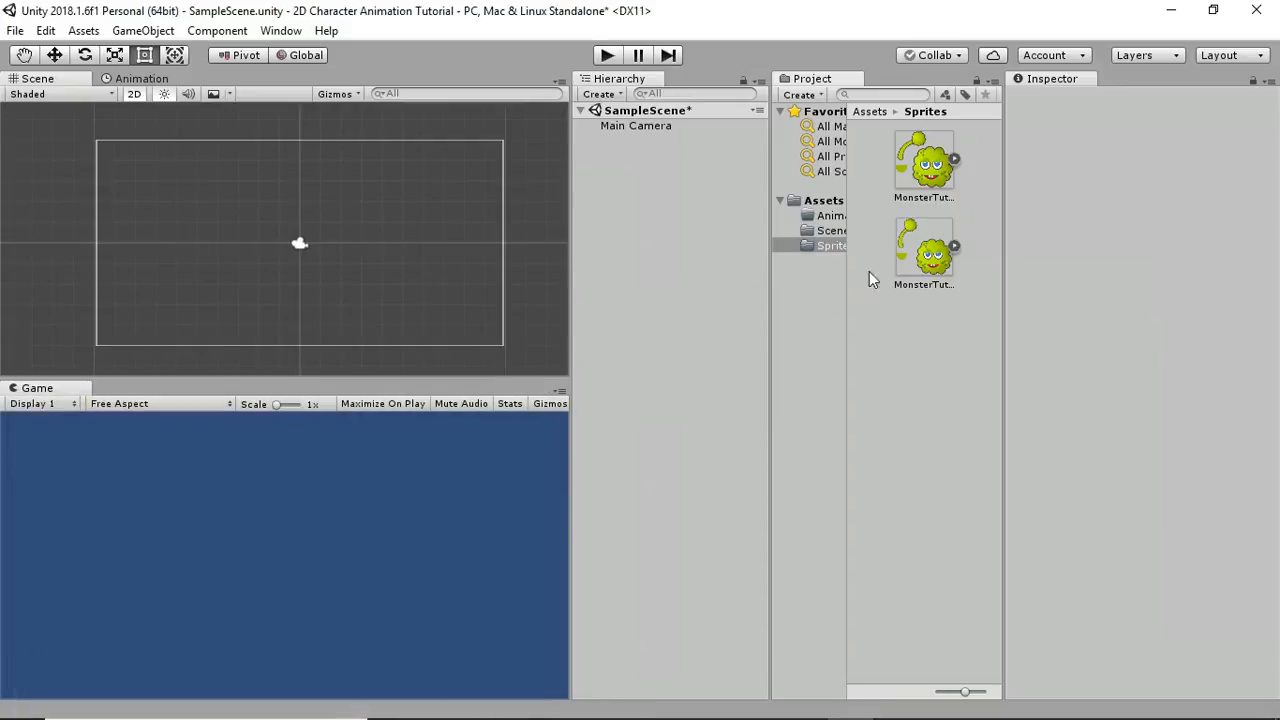
Step: Set the Sprite Mode of both imported monster textures to Multiple
left_click(925, 180)
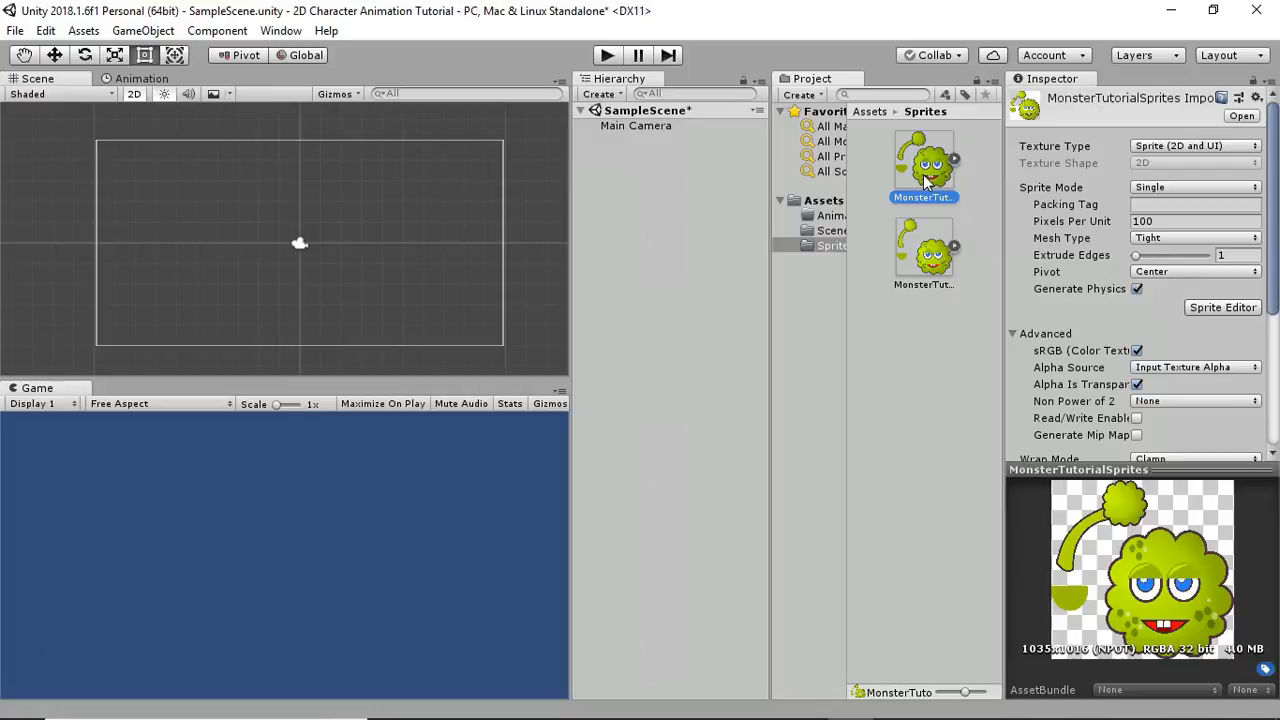
left_click(928, 250, "shift")
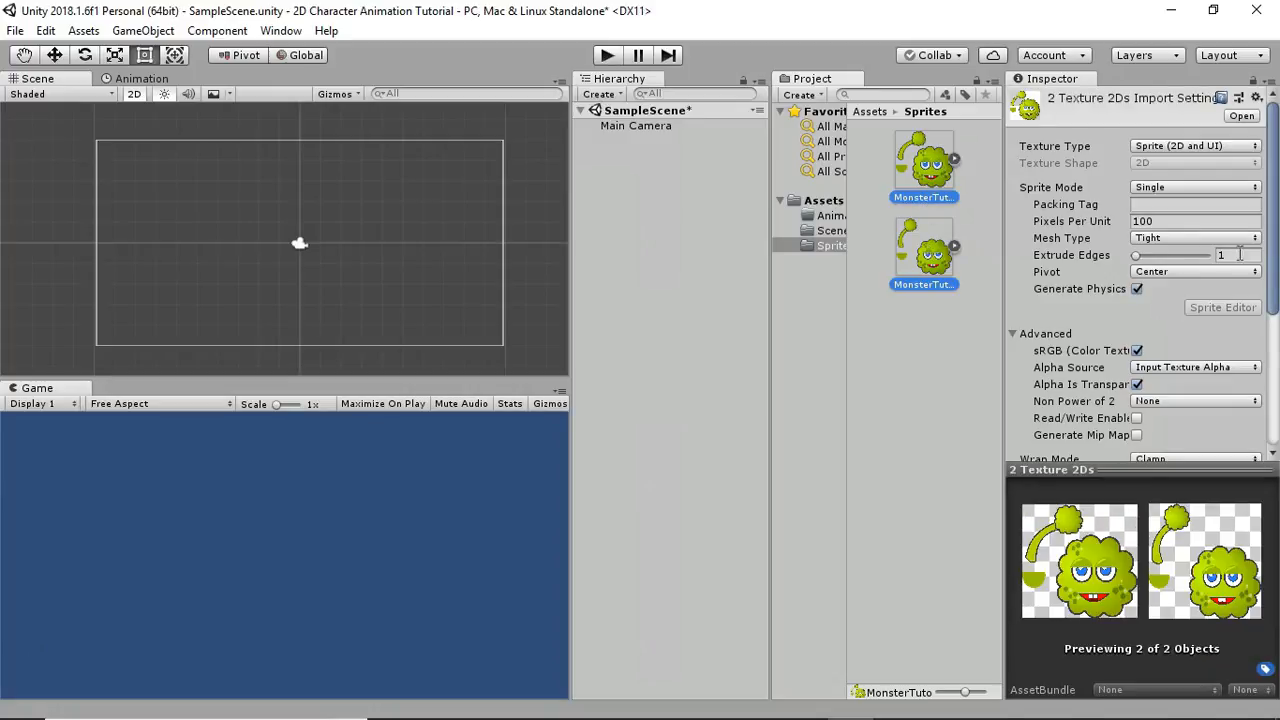
left_click_drag(1272, 262, 1268, 402)
scroll(1180, 300, "up", 6)
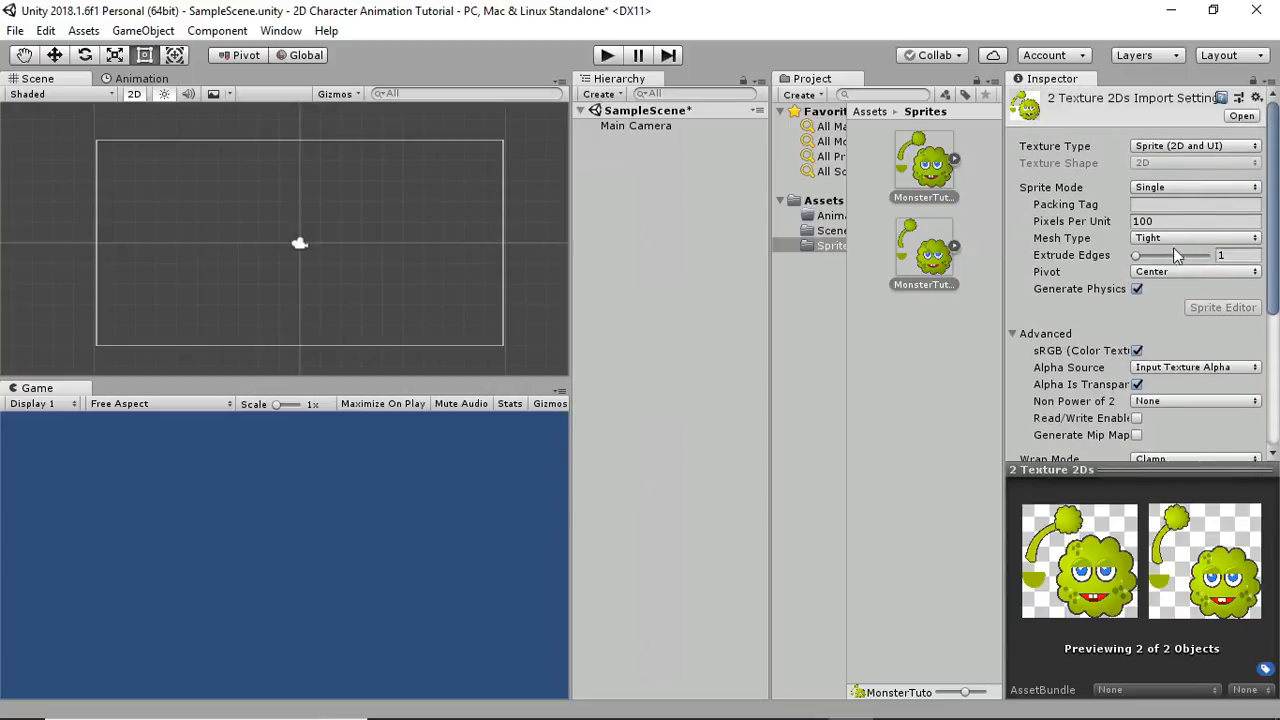
left_click(1172, 188)
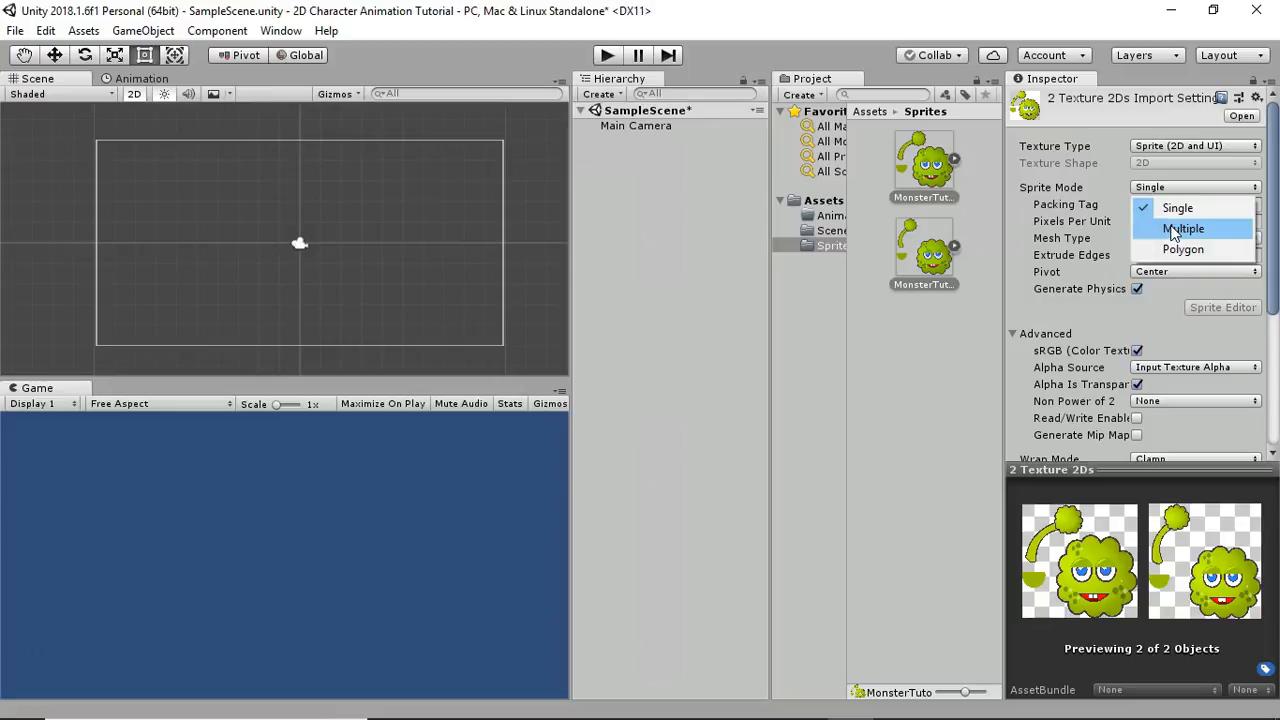
left_click(1182, 228)
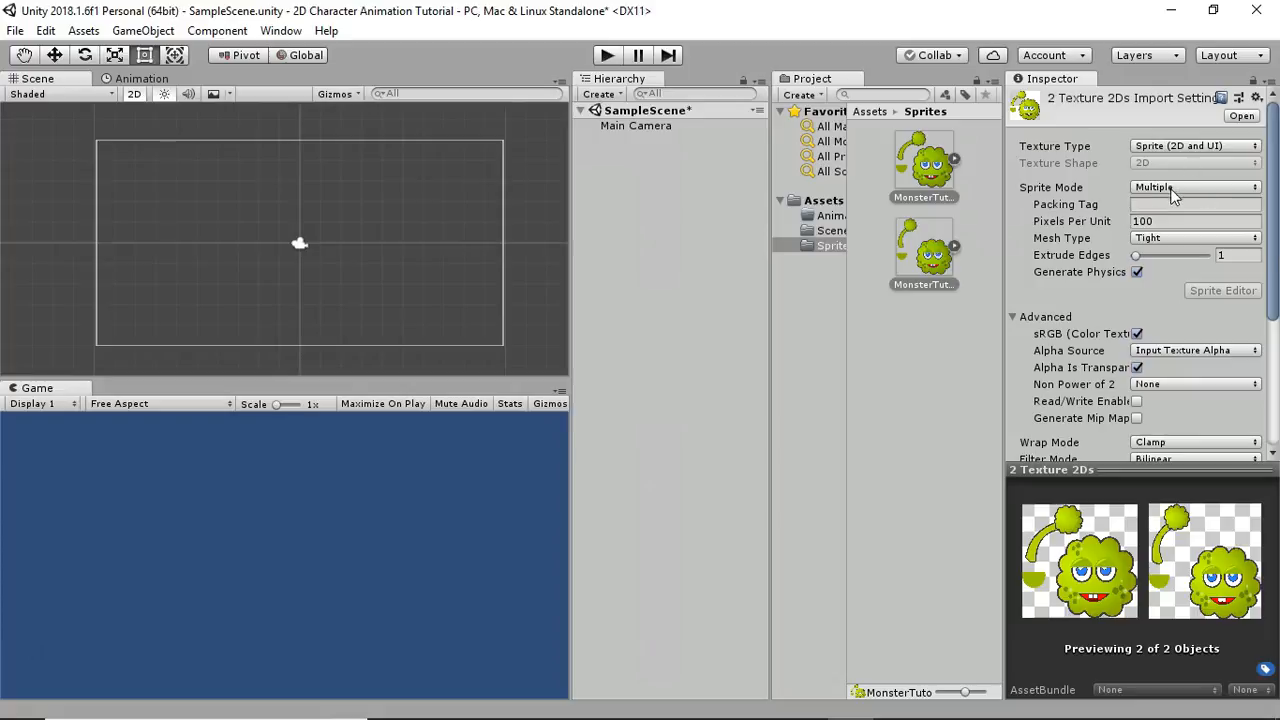
Step: Override the PC, Mac & Linux Standalone settings for both textures with a Max Size of 512 and apply the import settings
scroll(1276, 320, "down", 1)
left_click_drag(1276, 320, 1276, 425)
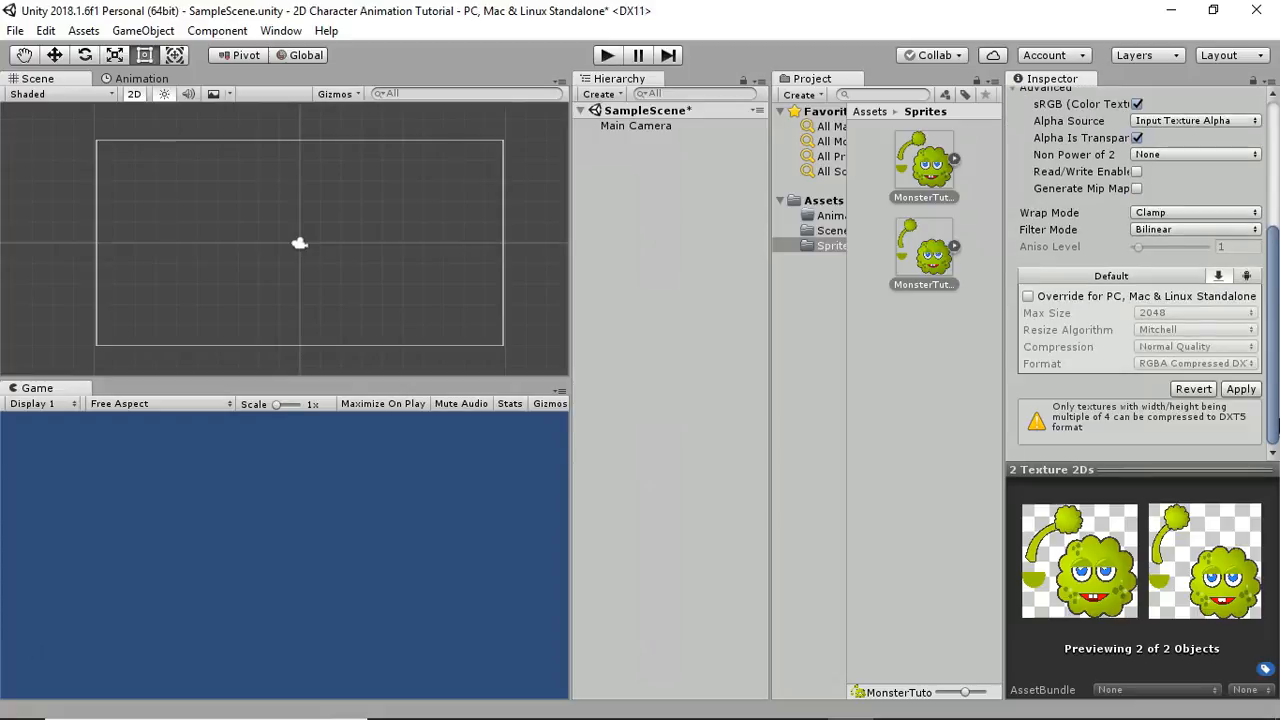
left_click(1028, 297)
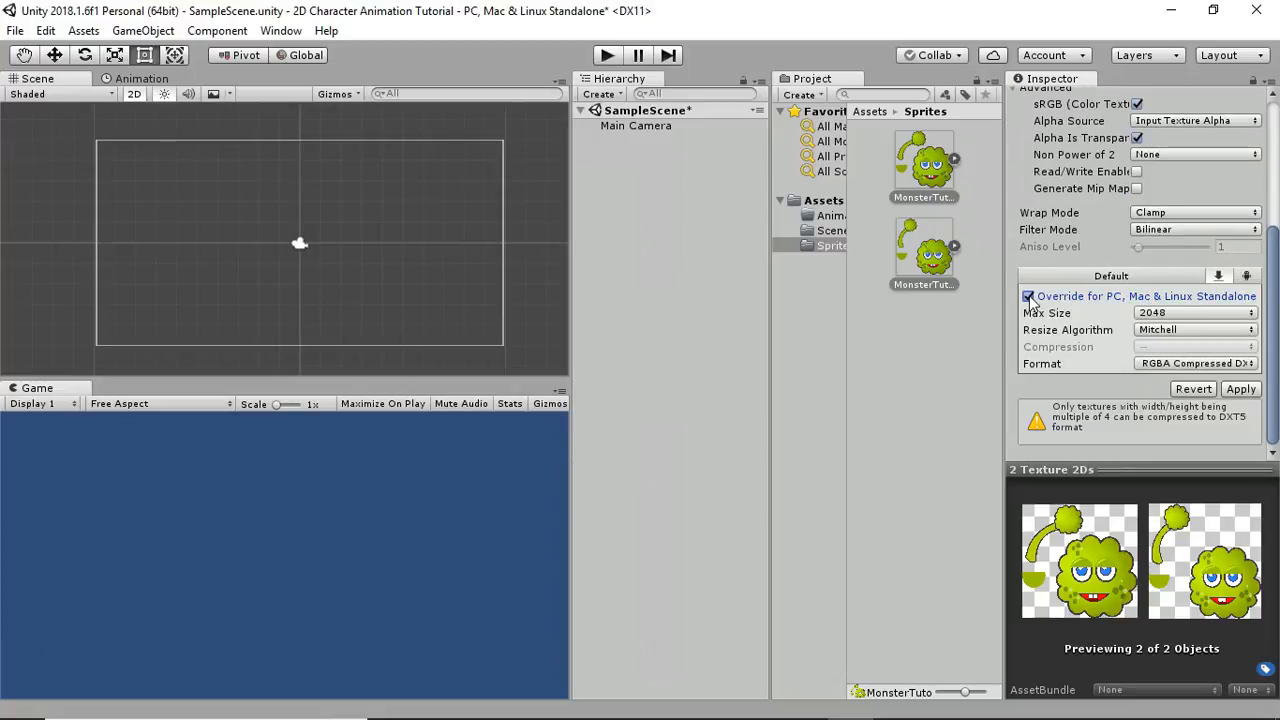
left_click(1197, 316)
left_click(1184, 416)
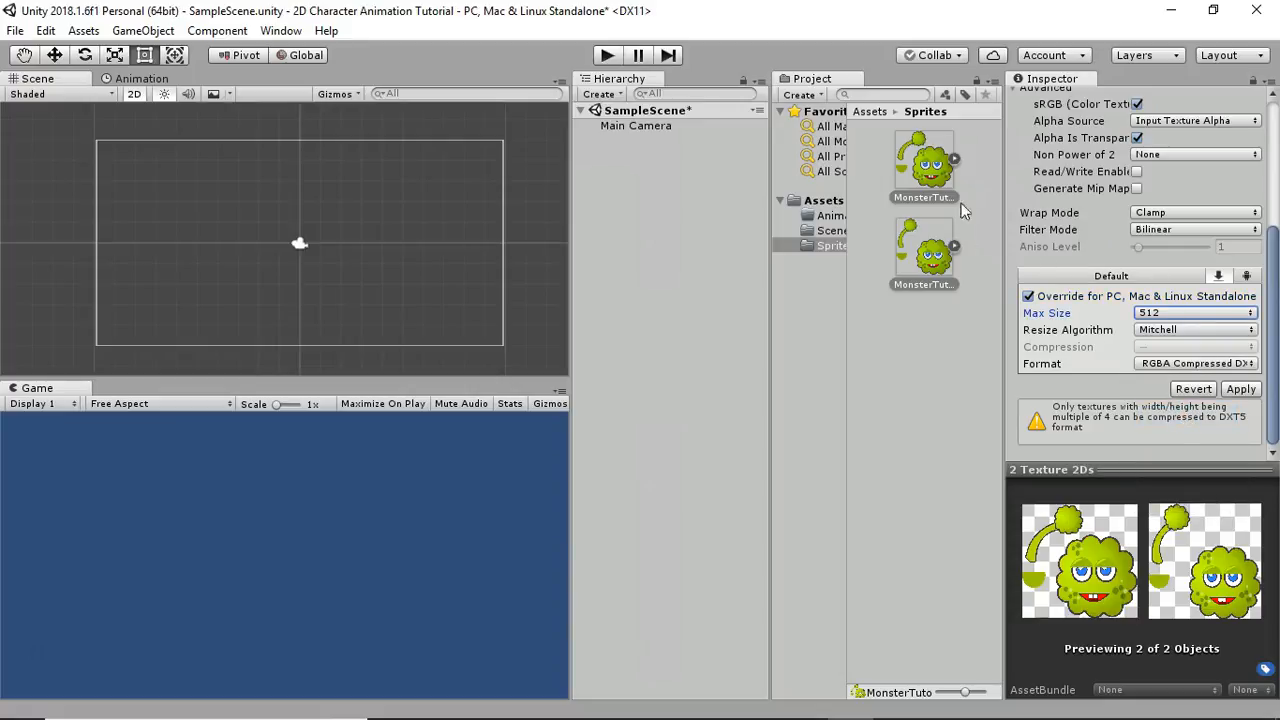
left_click(1241, 389)
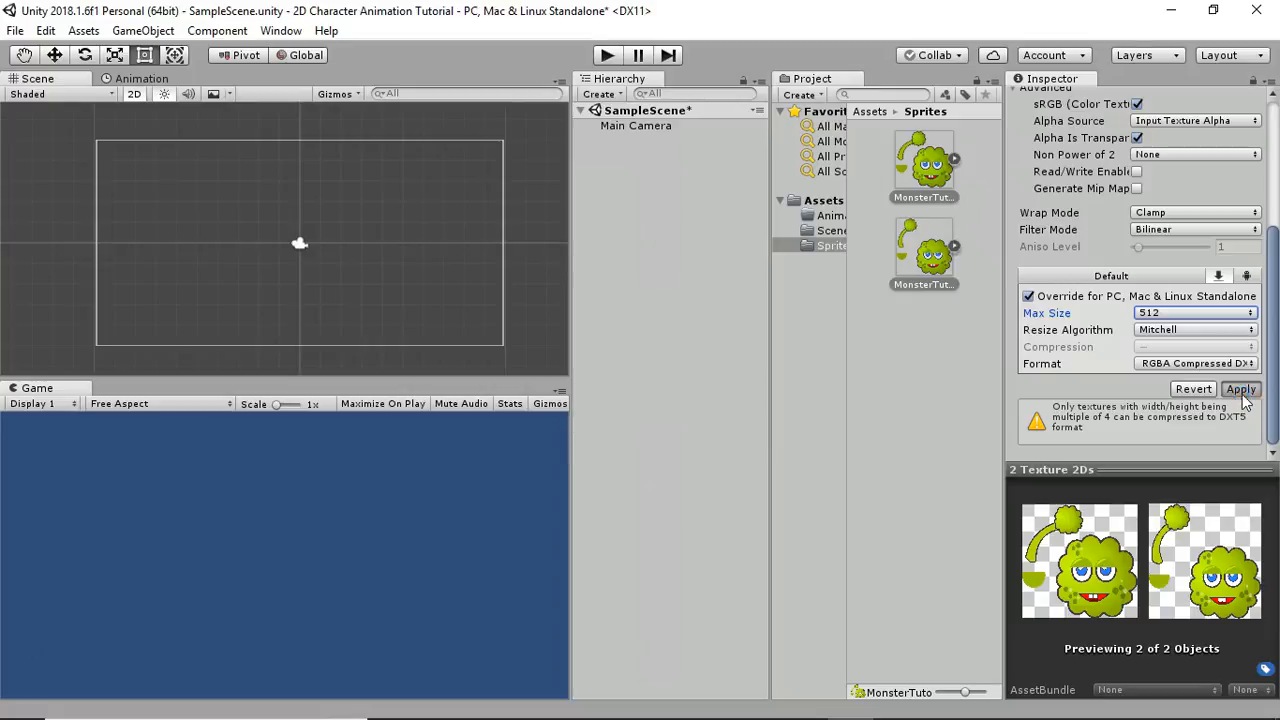
left_click(940, 330)
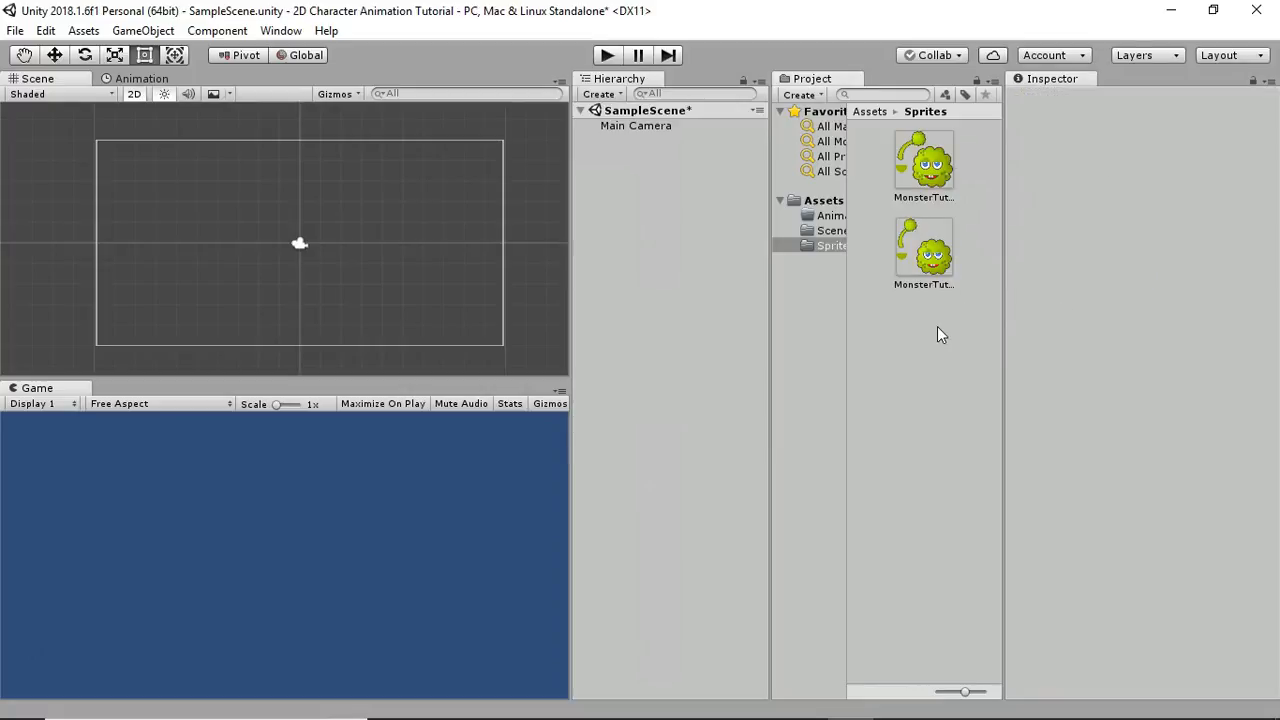
Step: Try to slice the MonsterTutorialSprites sheet in the Sprite Editor with the Automatic type and Center pivot
left_click(920, 178)
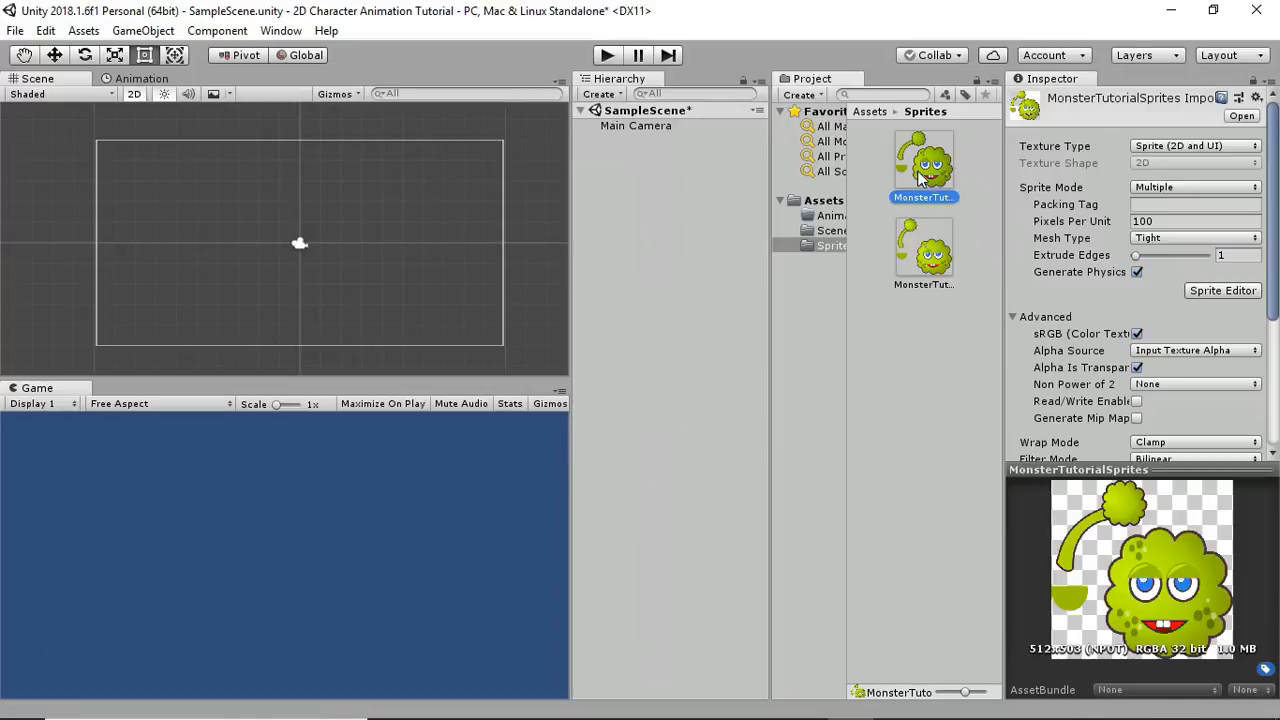
left_click(1217, 293)
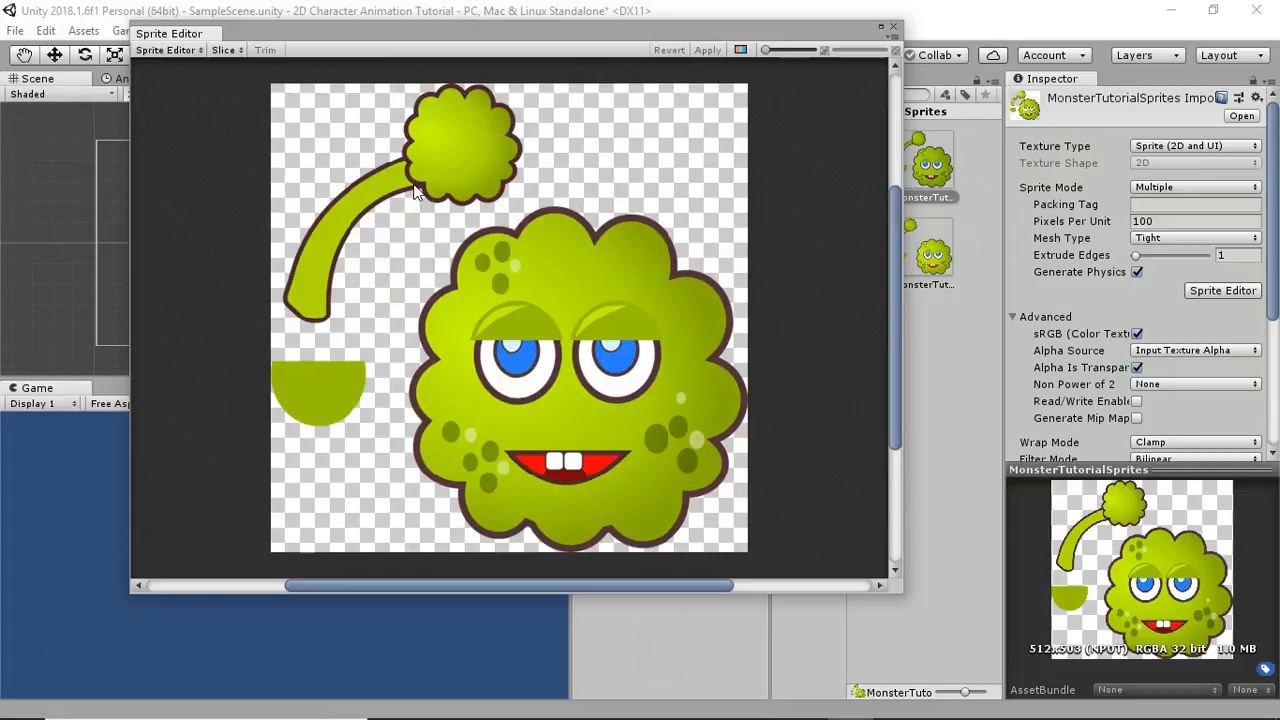
left_click(224, 50)
left_click(392, 169)
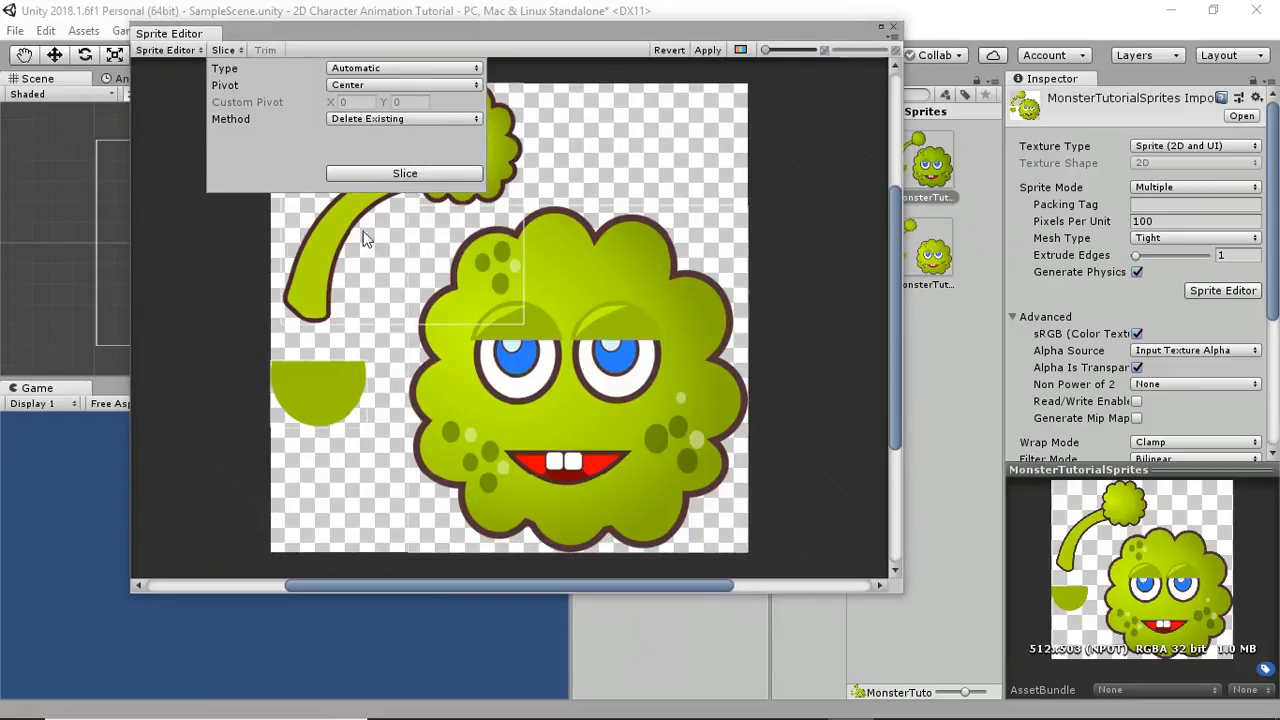
left_click(364, 238)
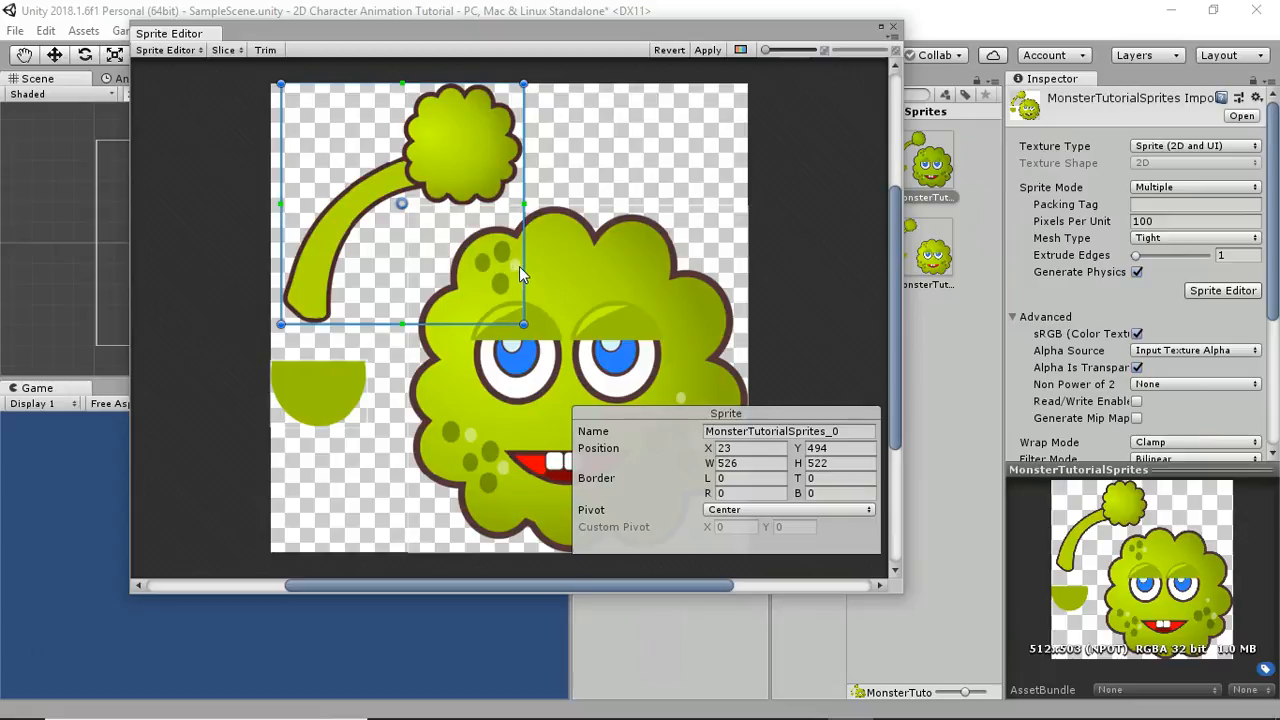
Step: Compare the antenna and body slices of MonsterTutorialSprites, then close the Sprite Editor and revert the unapplied slicing
left_click(606, 313)
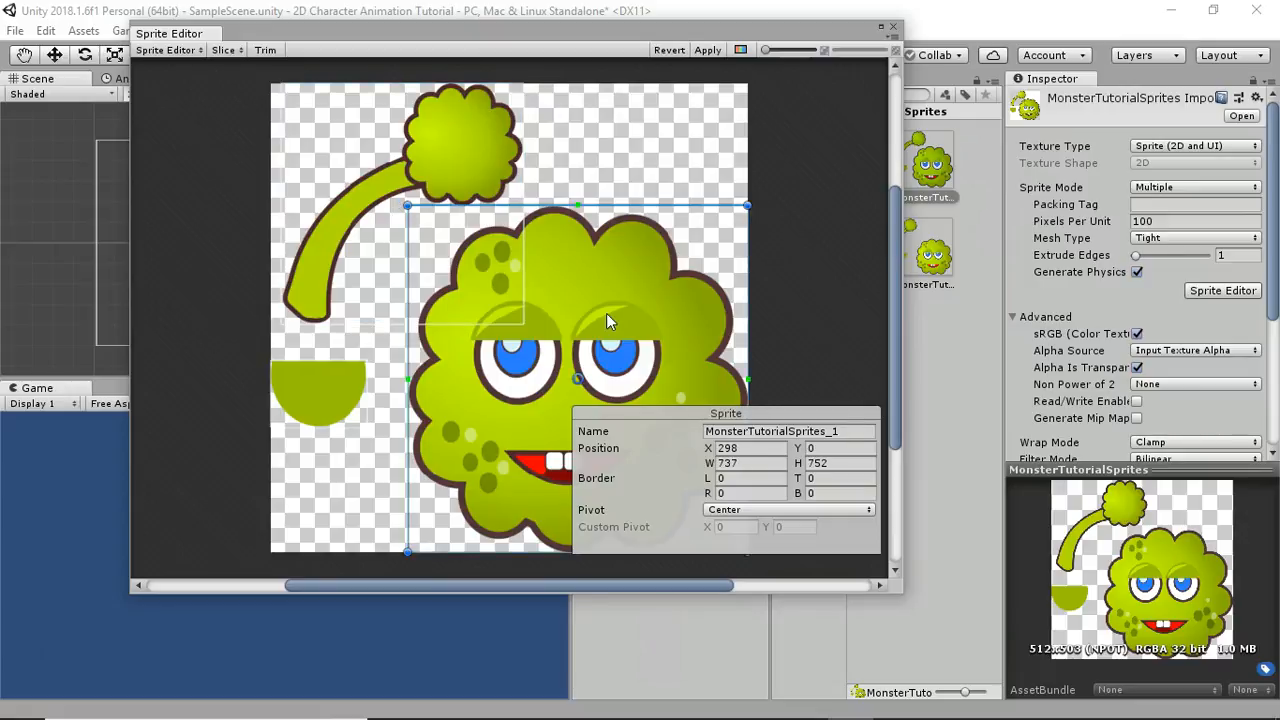
left_click(385, 156)
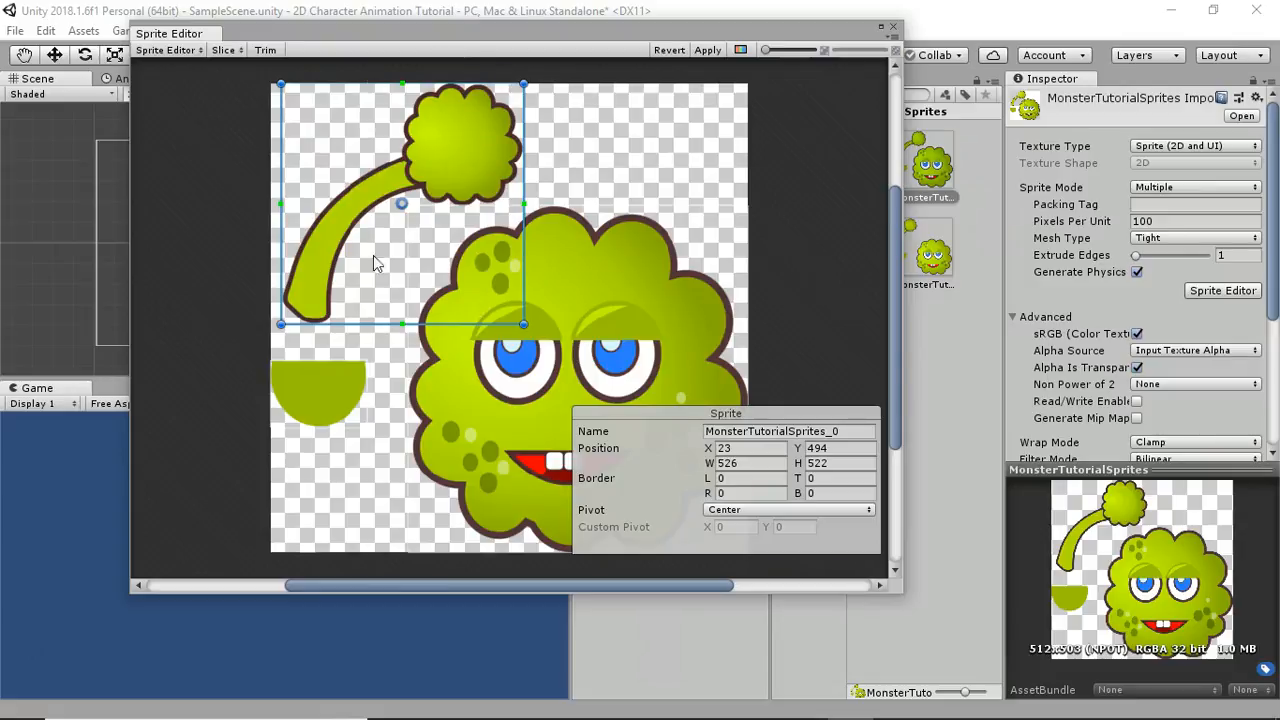
left_click(608, 300)
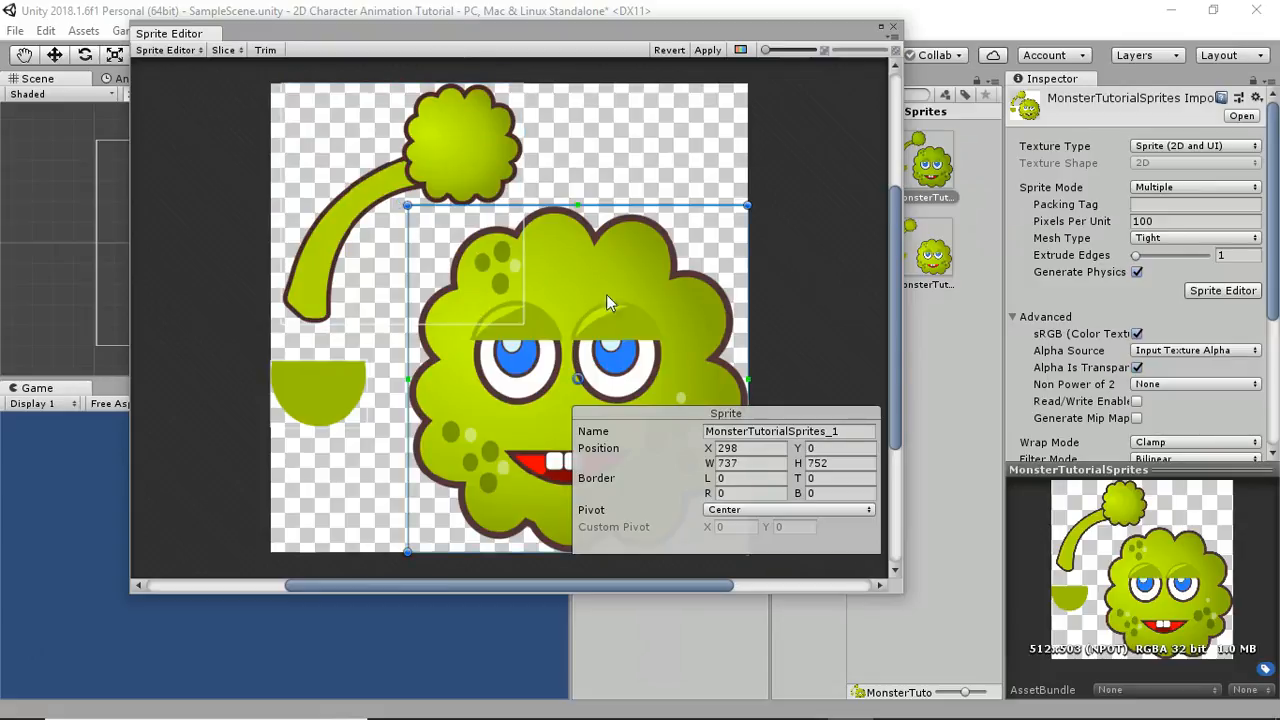
left_click(894, 27)
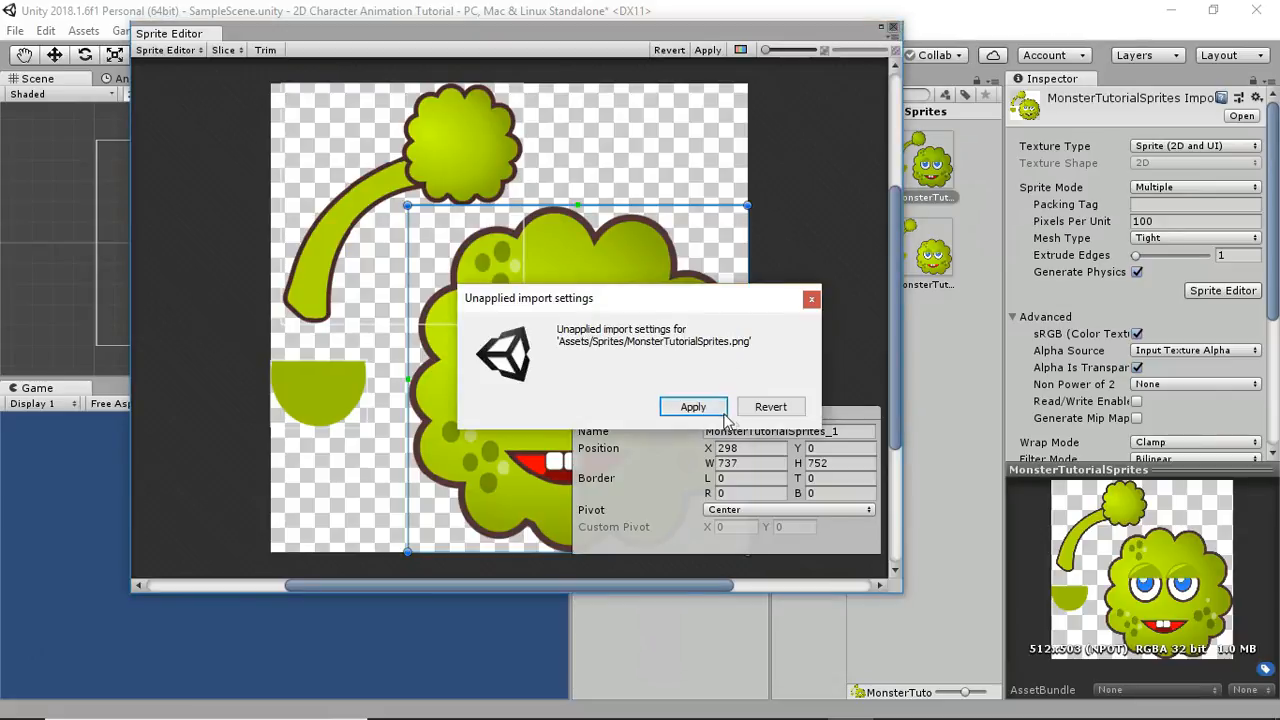
left_click(760, 408)
Step: Slice the MonsterTutorialSprites2 sheet in the Sprite Editor with the Automatic type and Center pivot
left_click(934, 262)
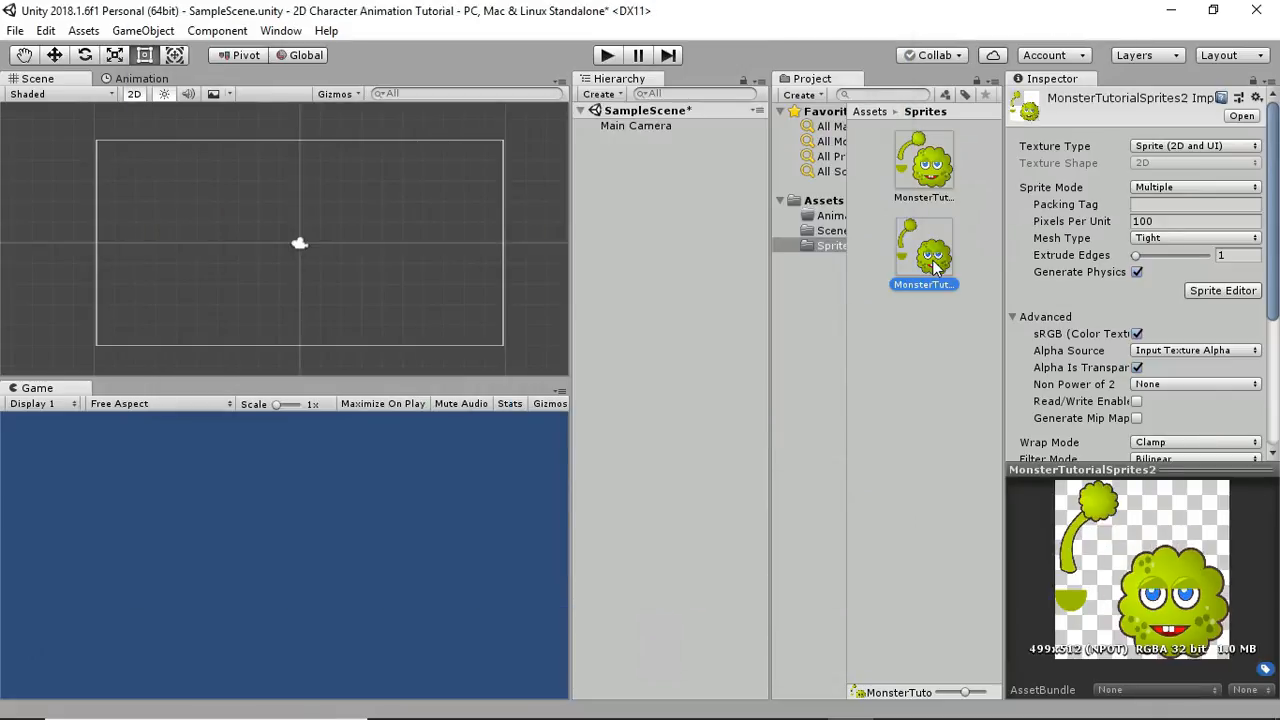
left_click(1224, 291)
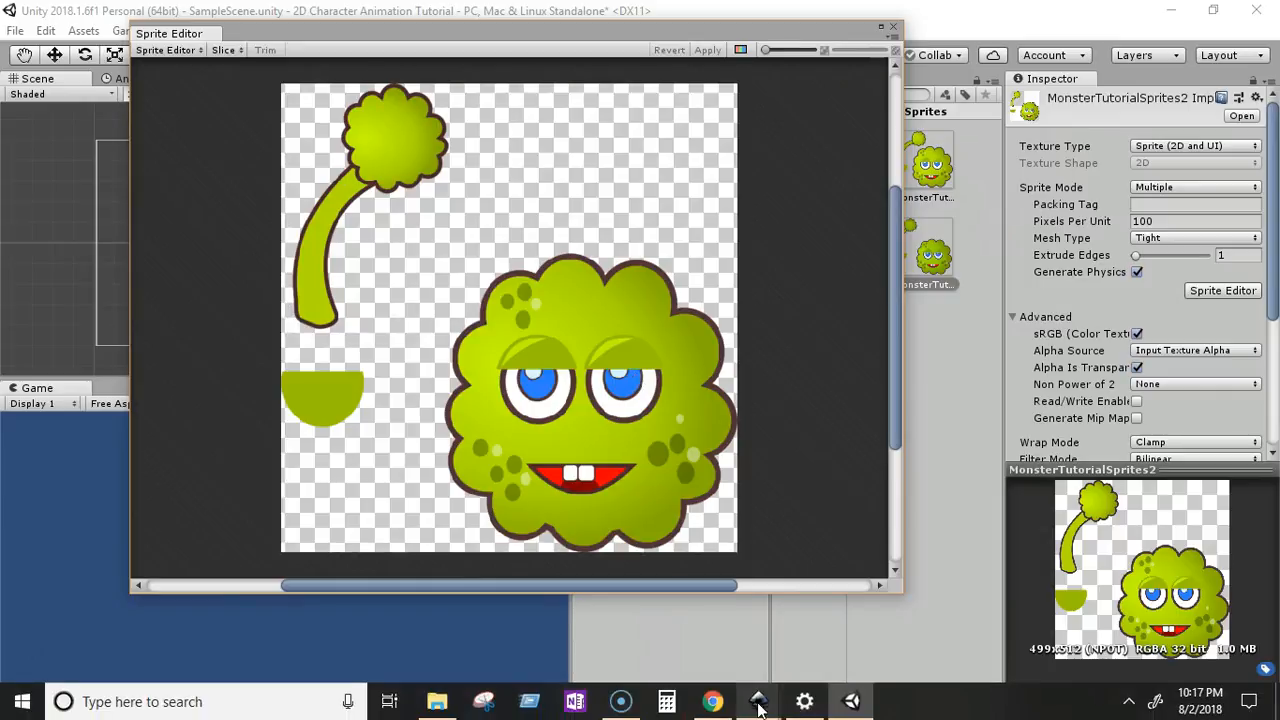
mouse_move(758, 700)
left_click(805, 640)
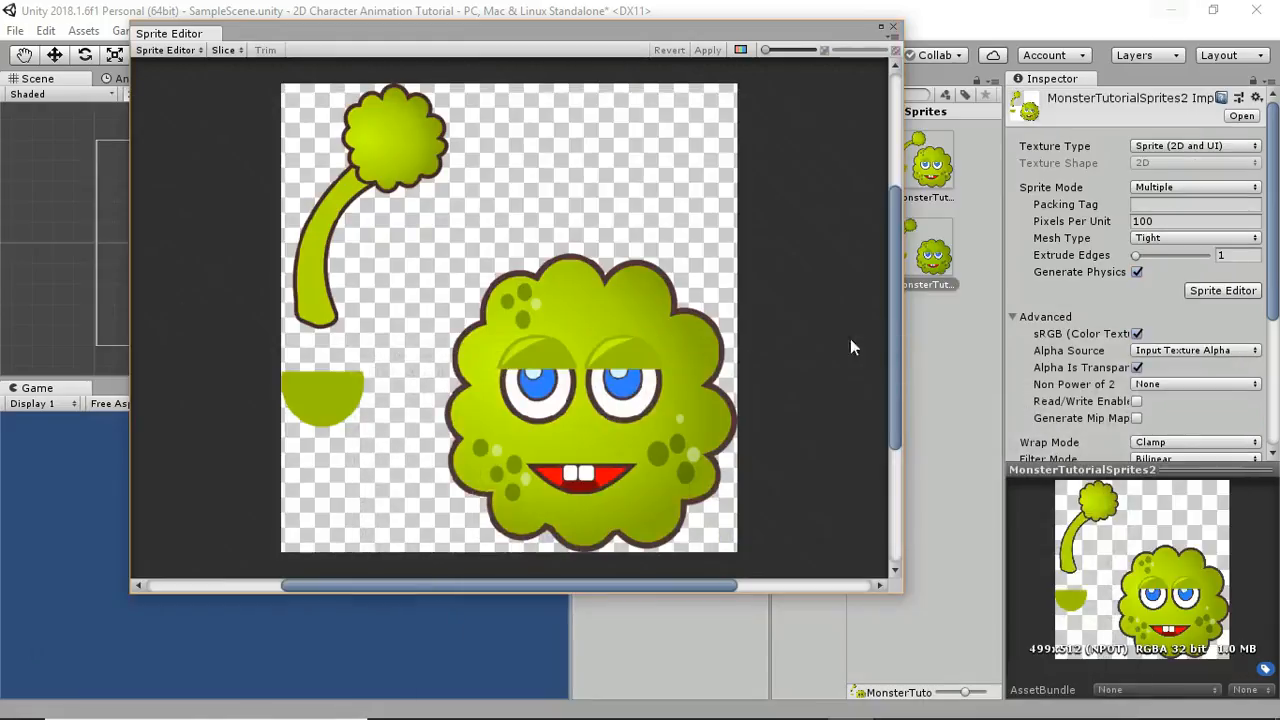
left_click(224, 51)
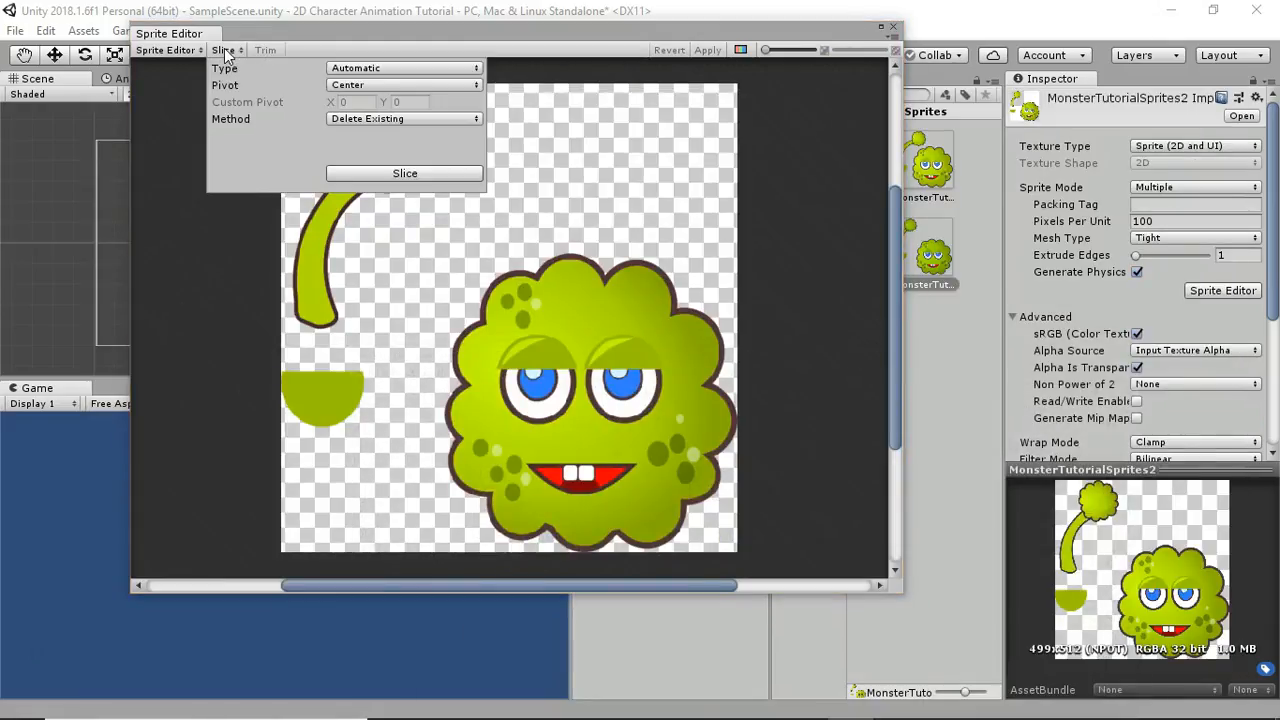
left_click(378, 177)
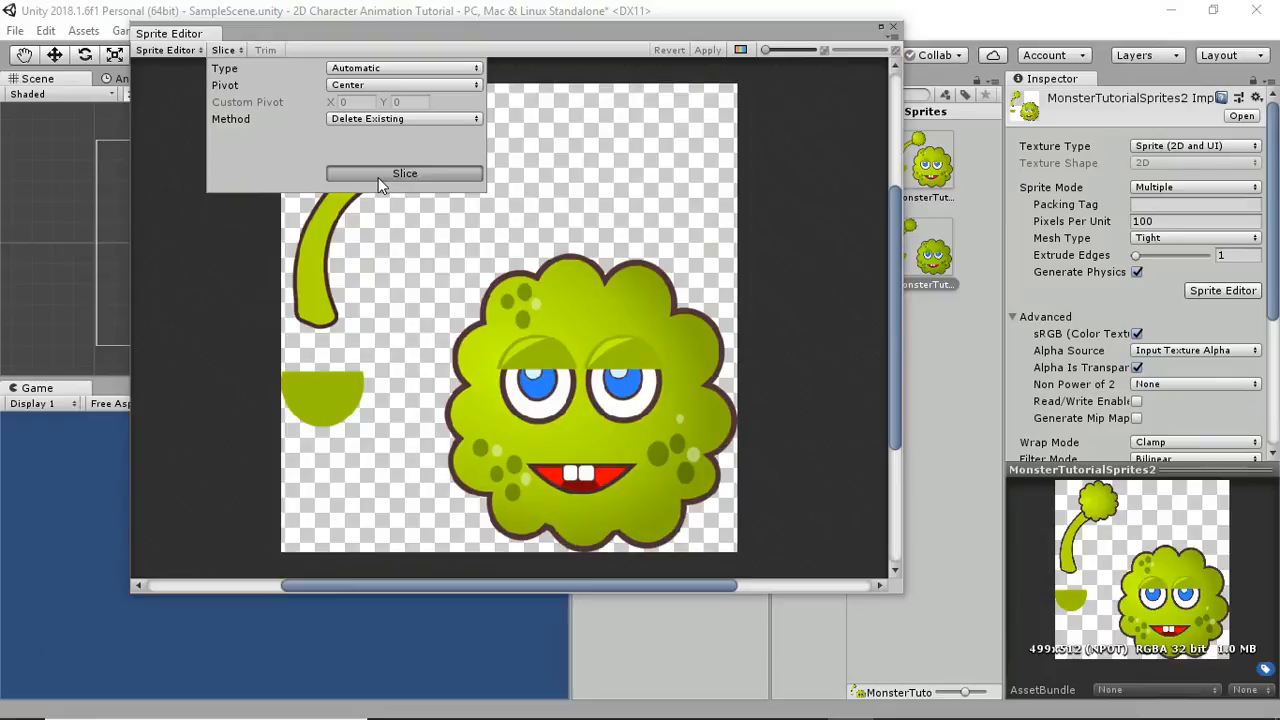
Step: Check the slice boundaries around the antenna, eyelid and body in MonsterTutorialSprites2
left_click(333, 272)
left_click(321, 385)
left_click(463, 382)
left_click(338, 415)
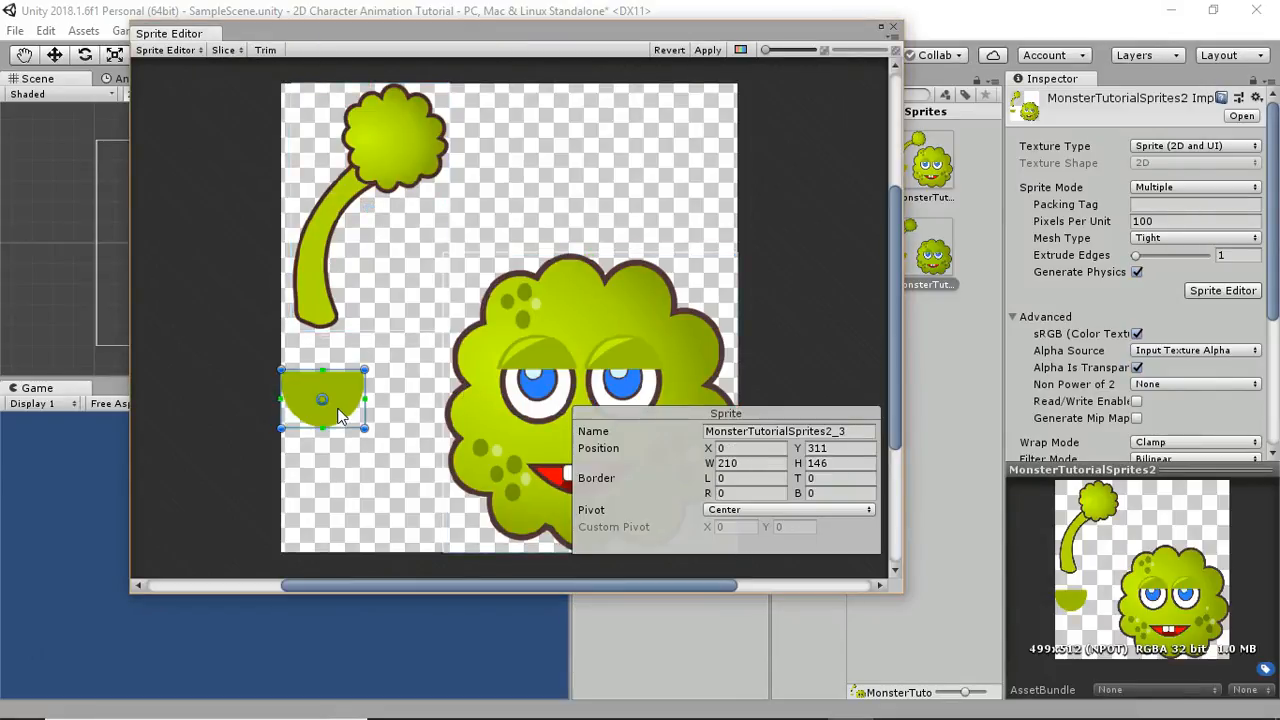
left_click(336, 310)
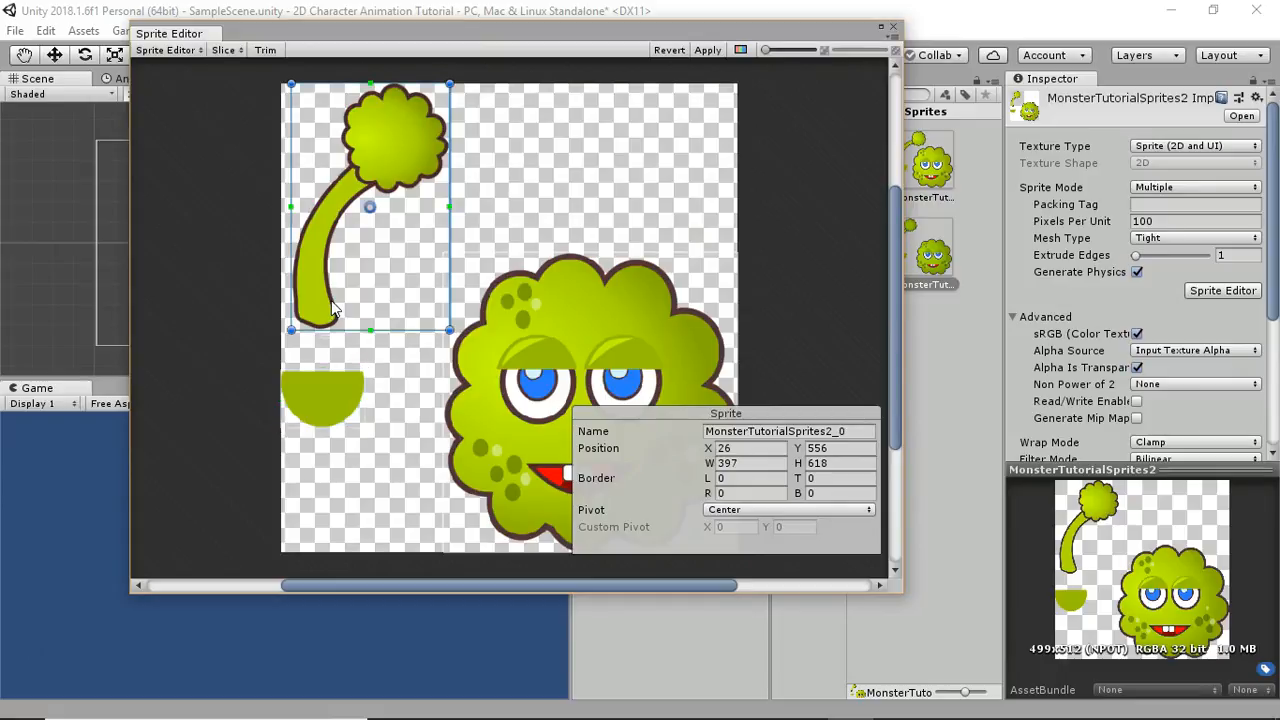
left_click(333, 393)
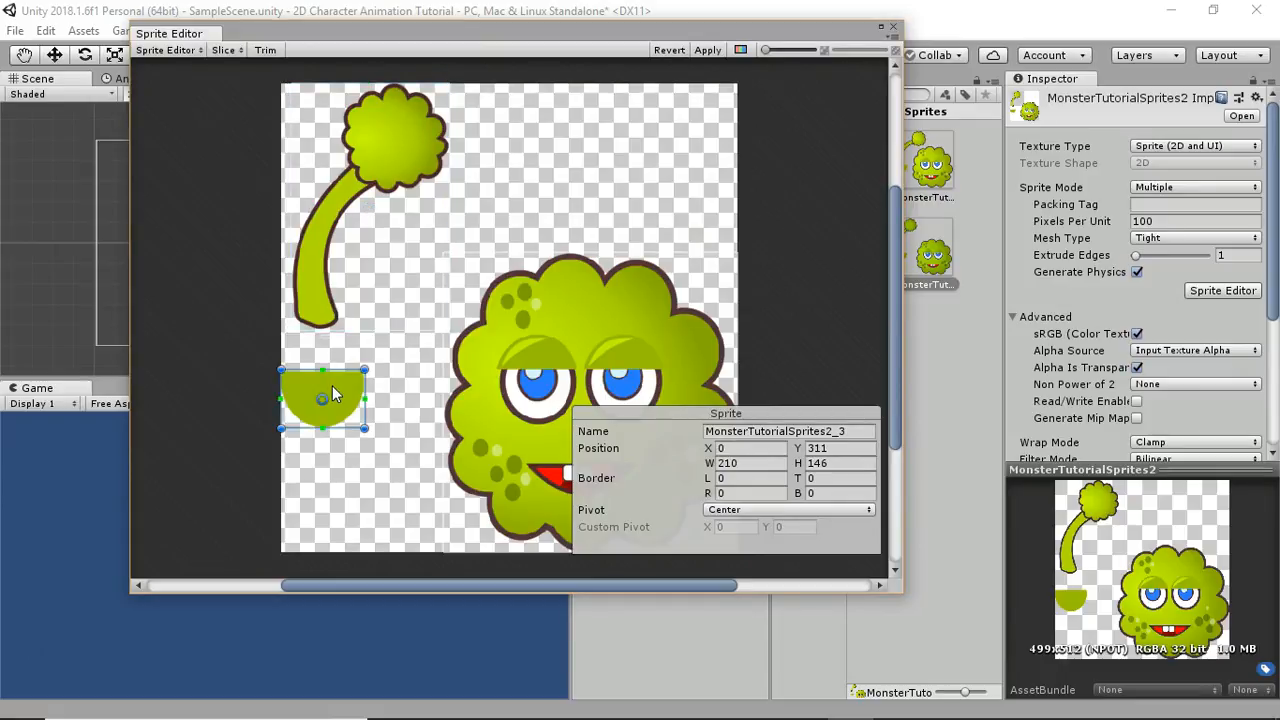
left_click(527, 417)
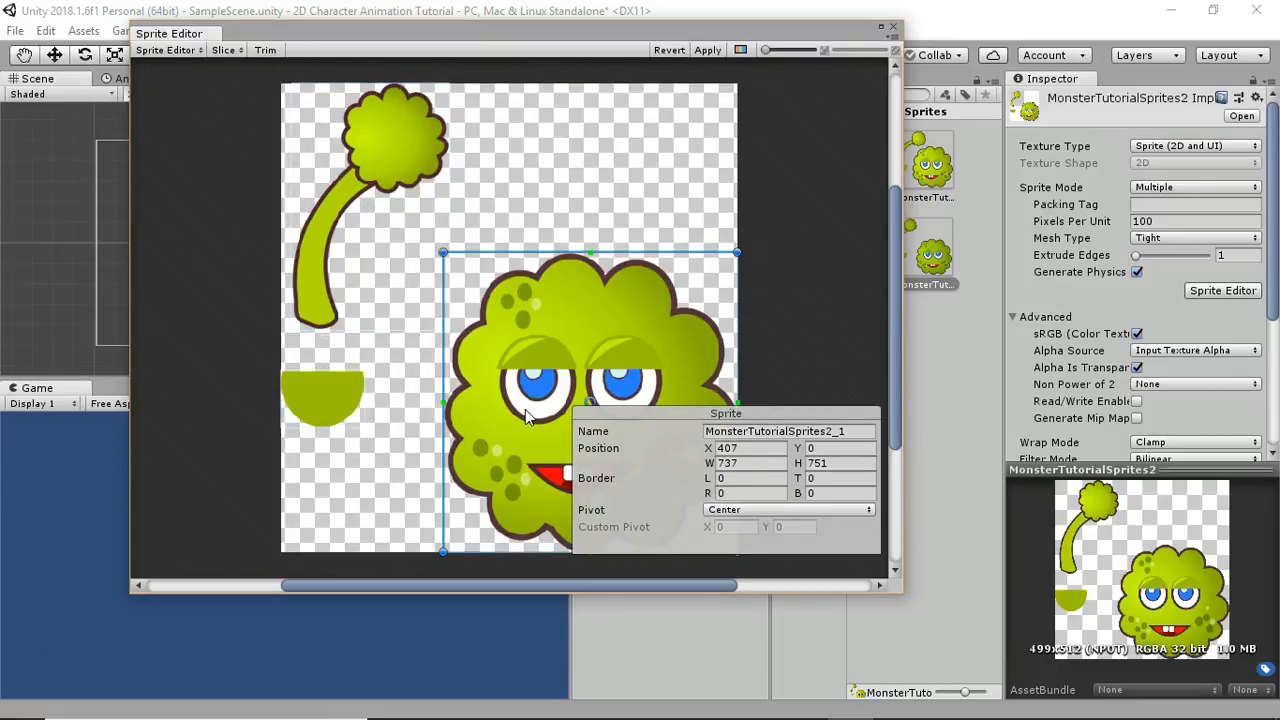
Step: Apply the MonsterTutorialSprites2 slicing, close the Sprite Editor, and inspect the sheet's body, eyelid and antenna sprites in the project
left_click(707, 55)
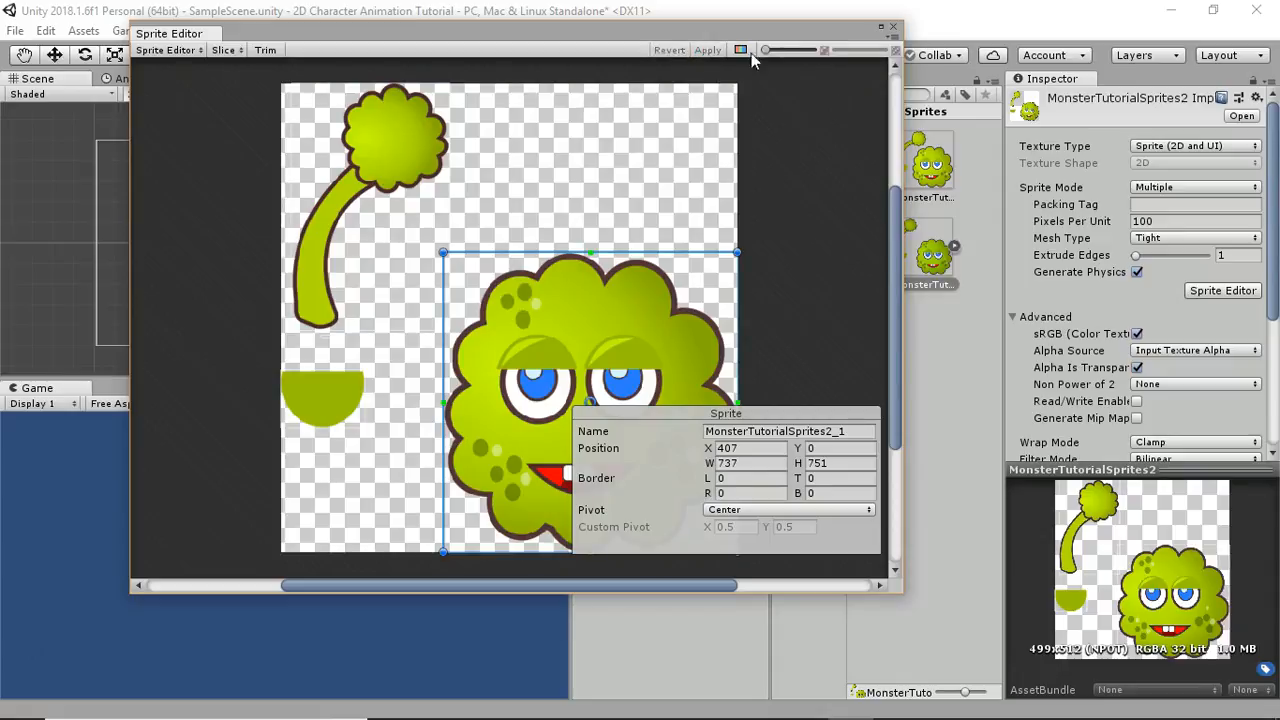
left_click(893, 28)
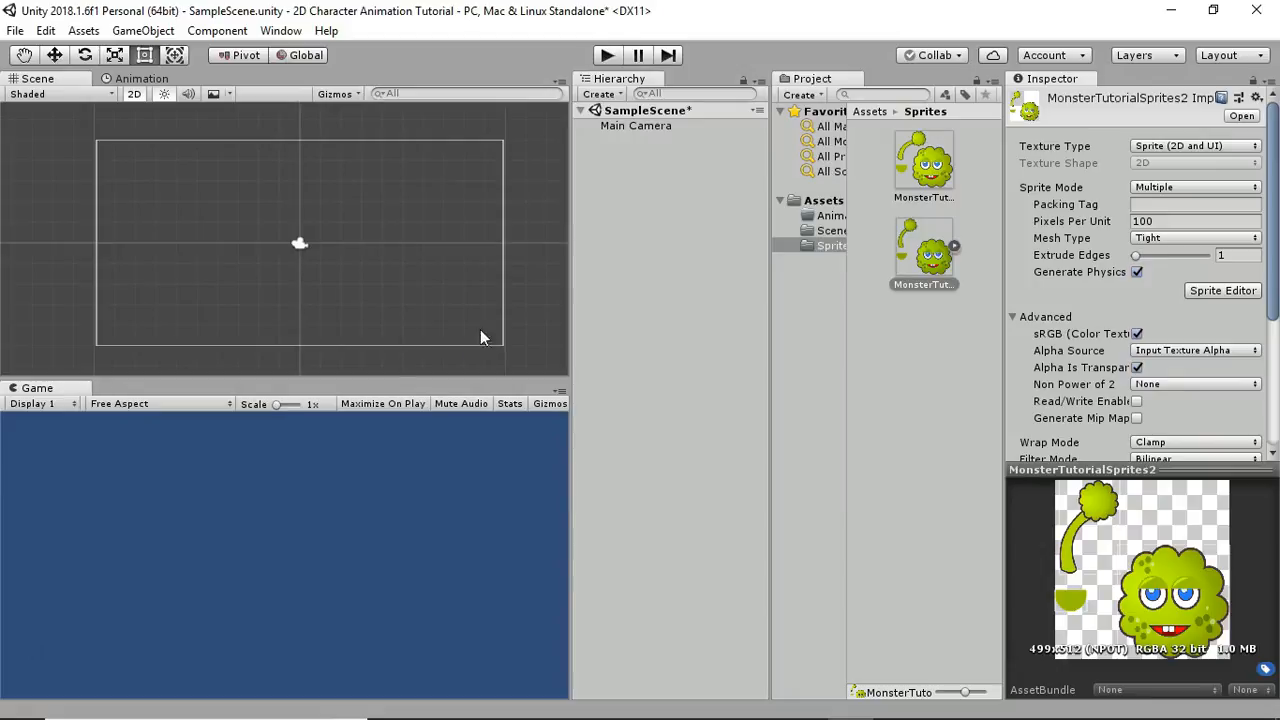
left_click(954, 246)
left_click(928, 420)
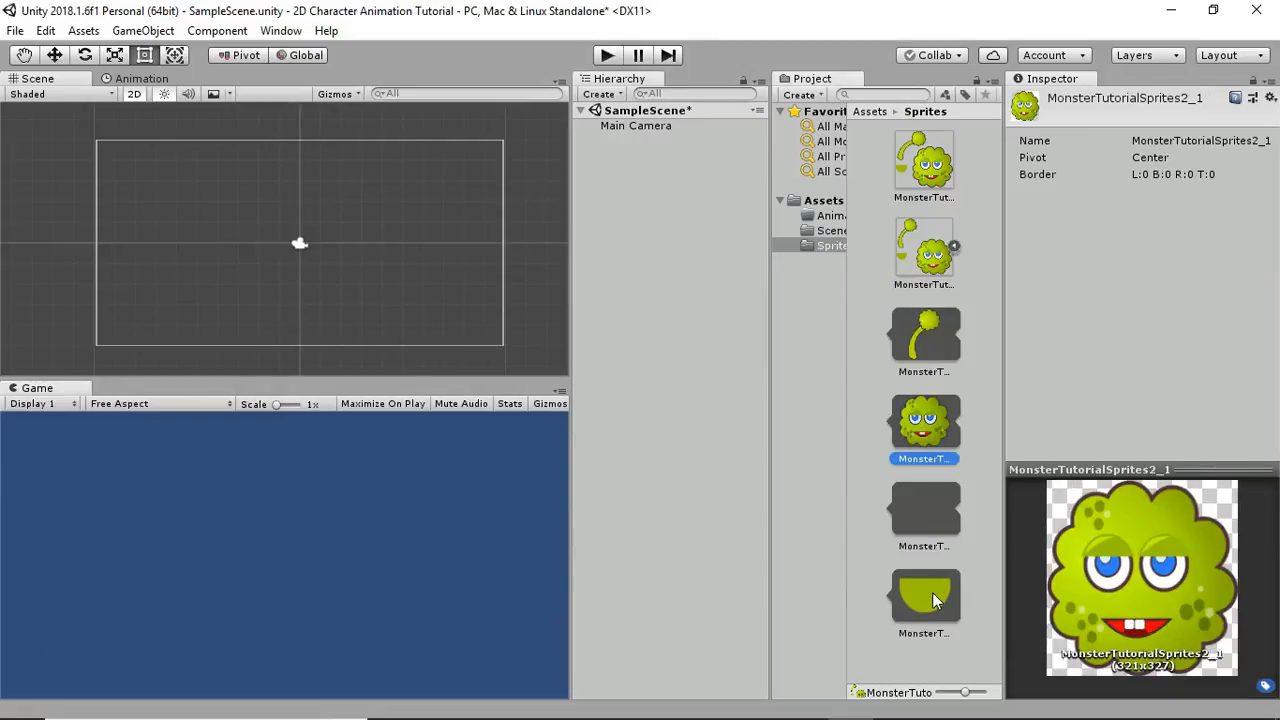
left_click(932, 600)
left_click(945, 455)
left_click(942, 350)
Step: Add the body, eyelid and antenna sprites from MonsterTutorialSprites2 to SampleScene, in that order
left_click_drag(944, 415, 637, 272)
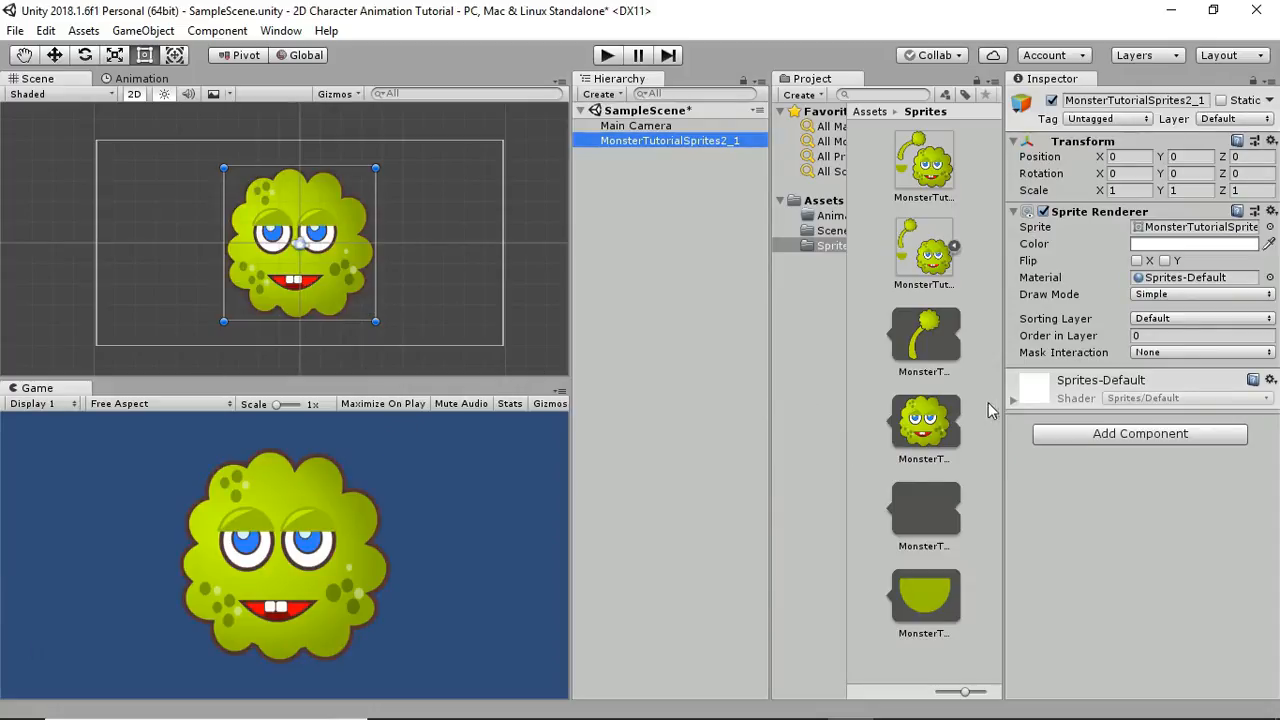
left_click_drag(938, 612, 619, 291)
left_click_drag(933, 345, 701, 301)
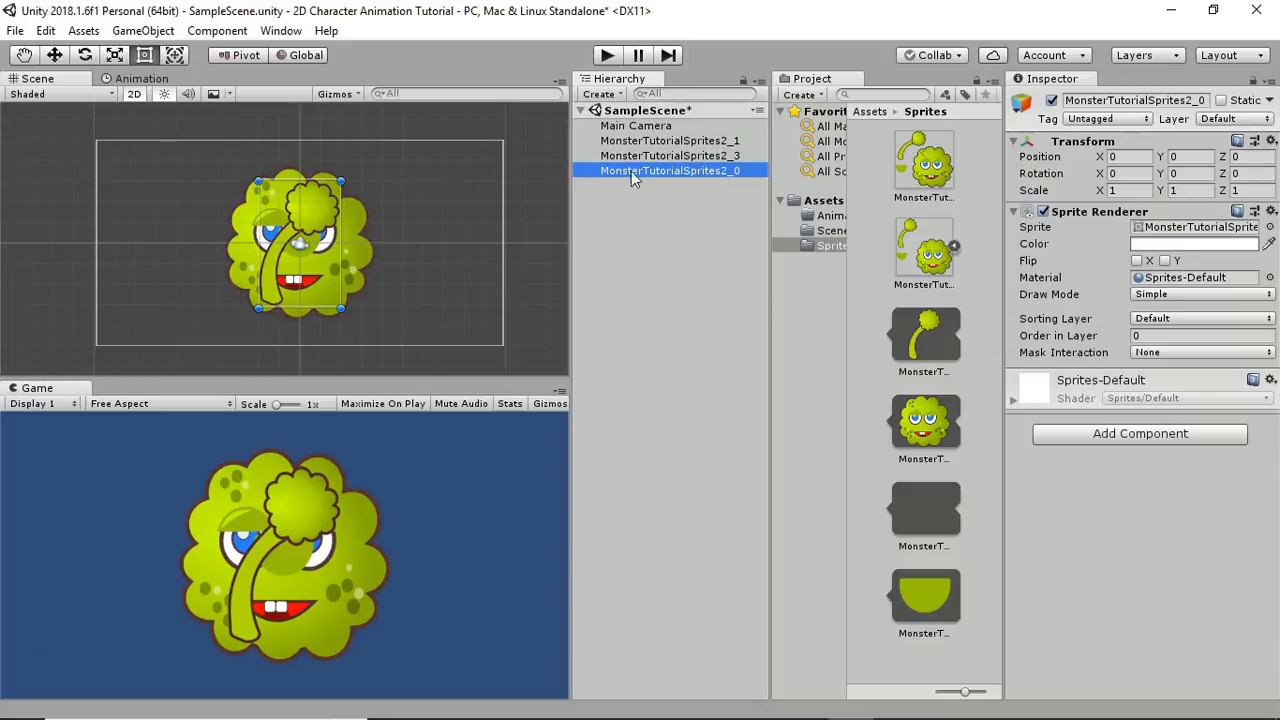
Step: Create an empty game object at the scene's root level and name it Monster
left_click(657, 187)
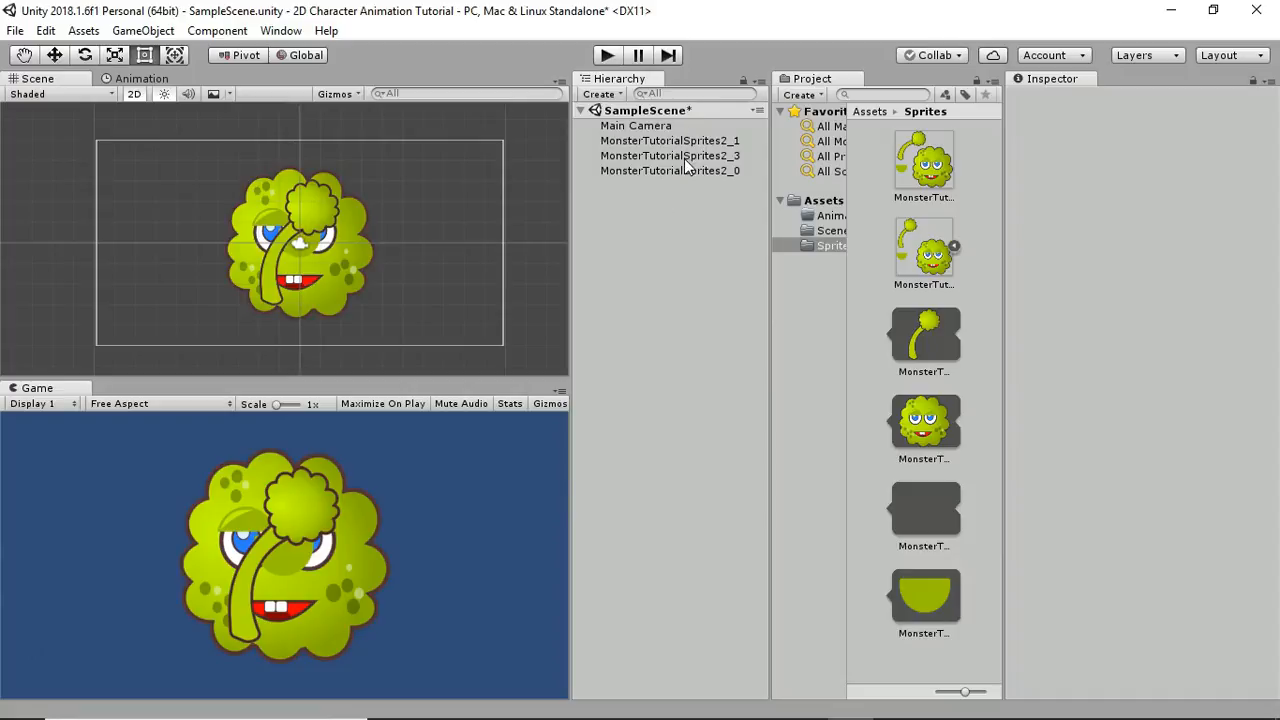
left_click(603, 94)
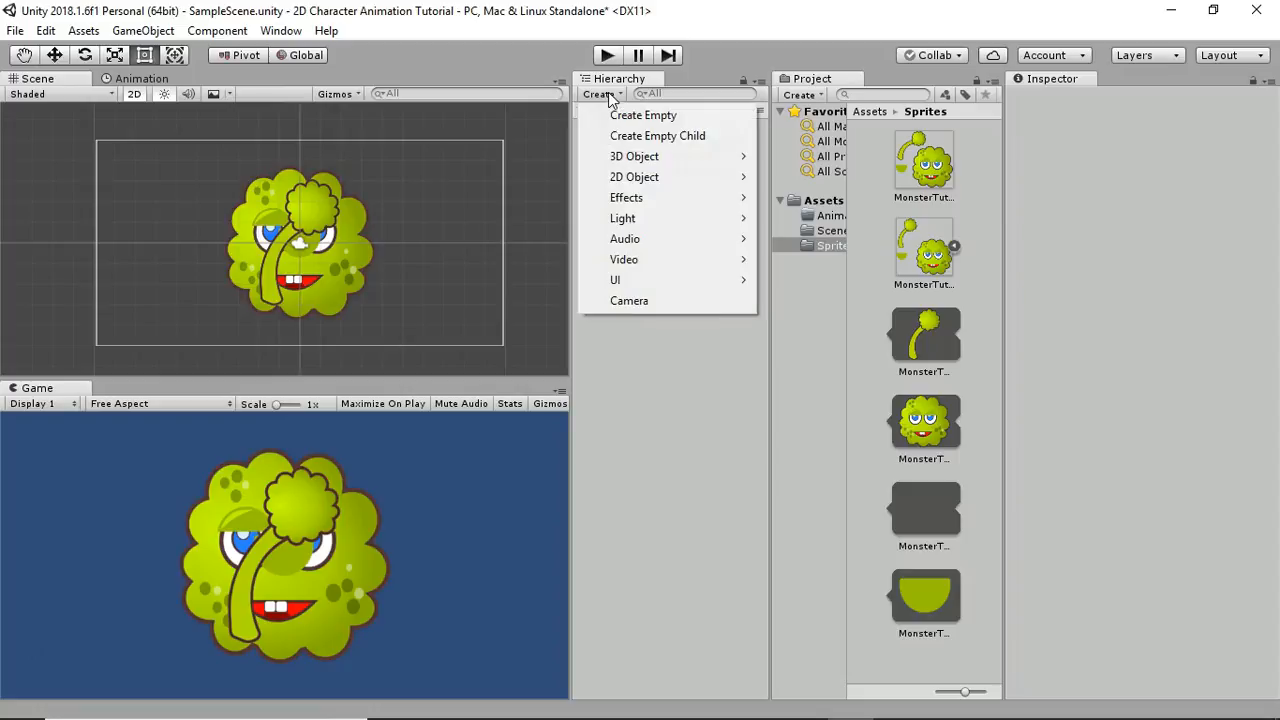
left_click(626, 117)
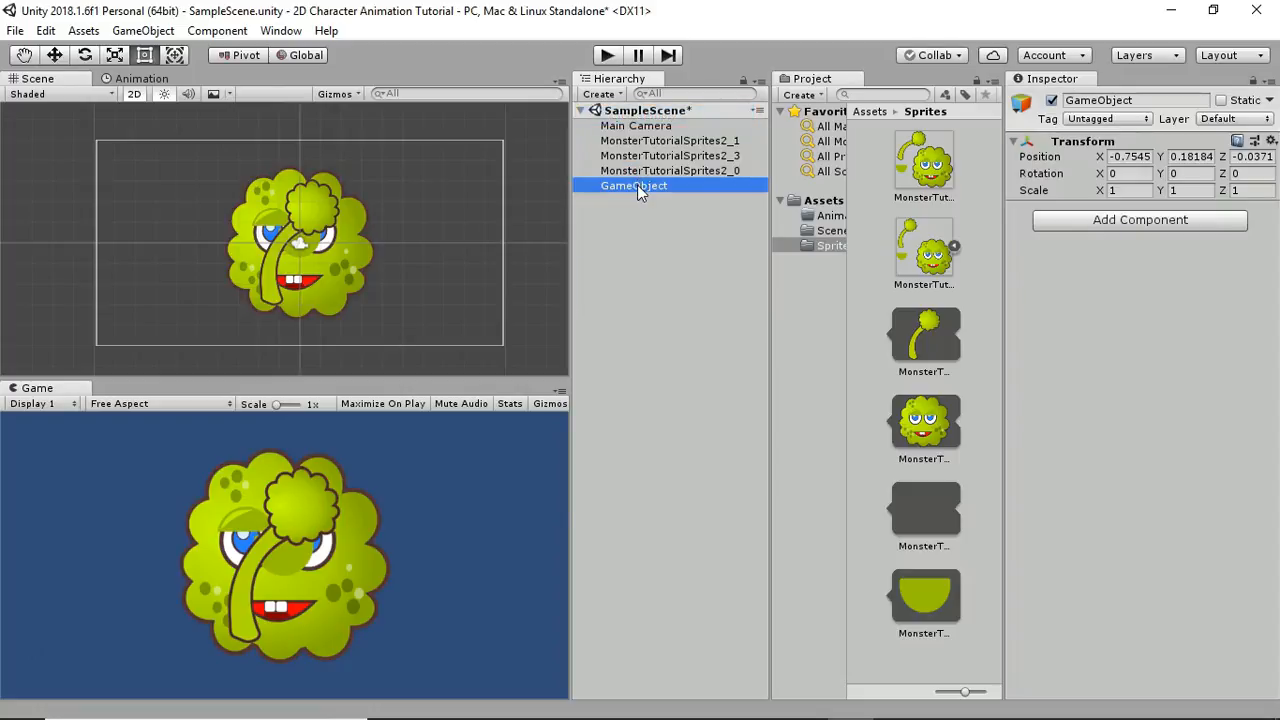
type("Monster")
key("Return")
Step: Make the body, eyelid and antenna sprites children of the Monster object
left_click(684, 142)
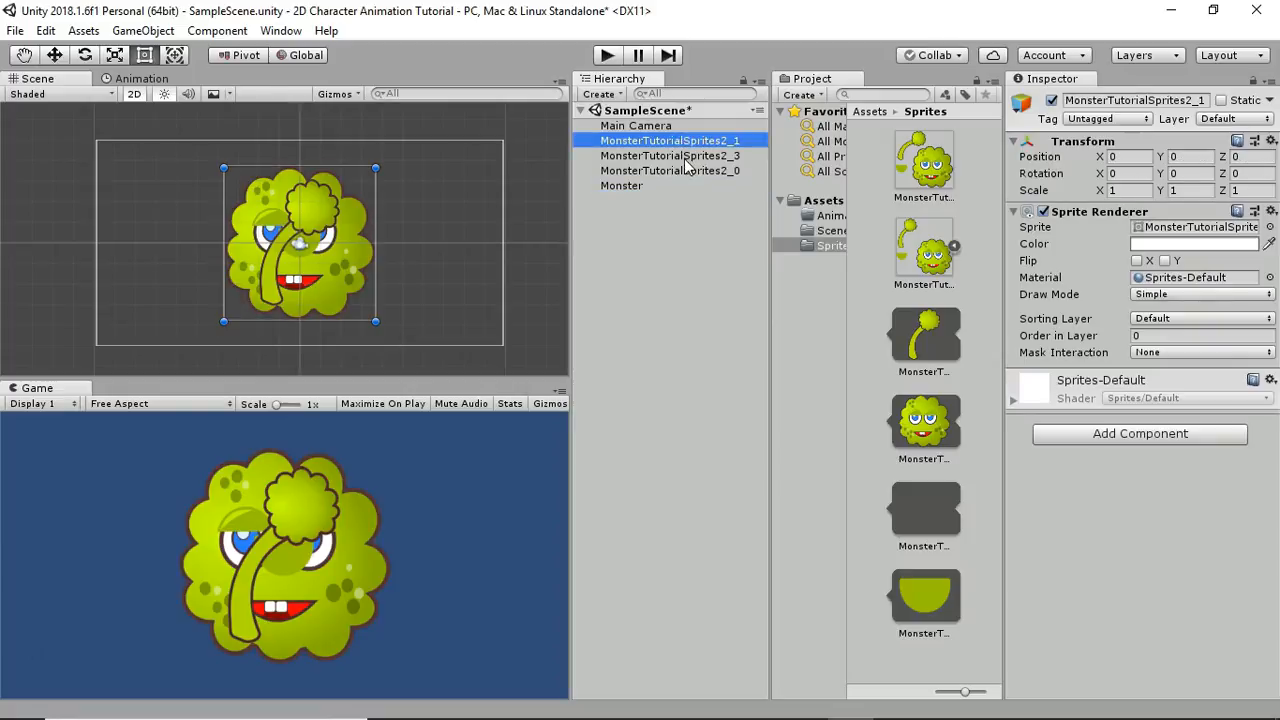
left_click(686, 156, "shift")
left_click(686, 171, "shift")
left_click_drag(662, 173, 640, 186)
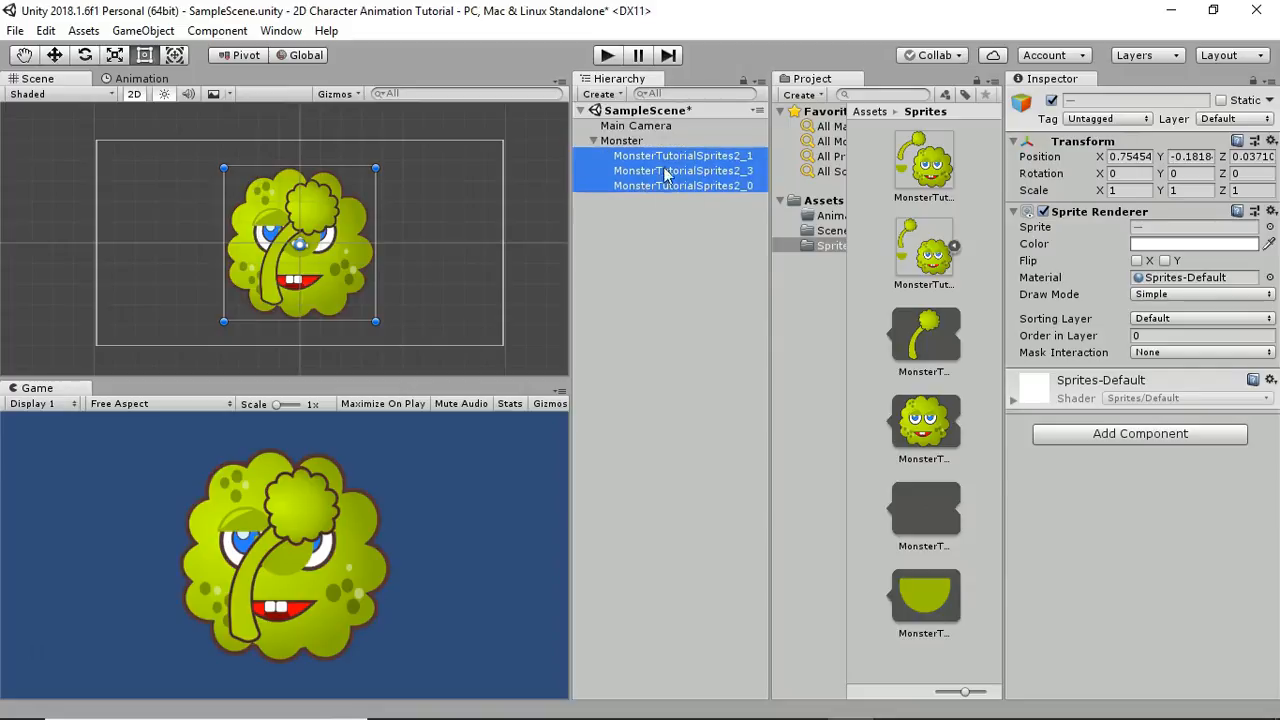
left_click(655, 141)
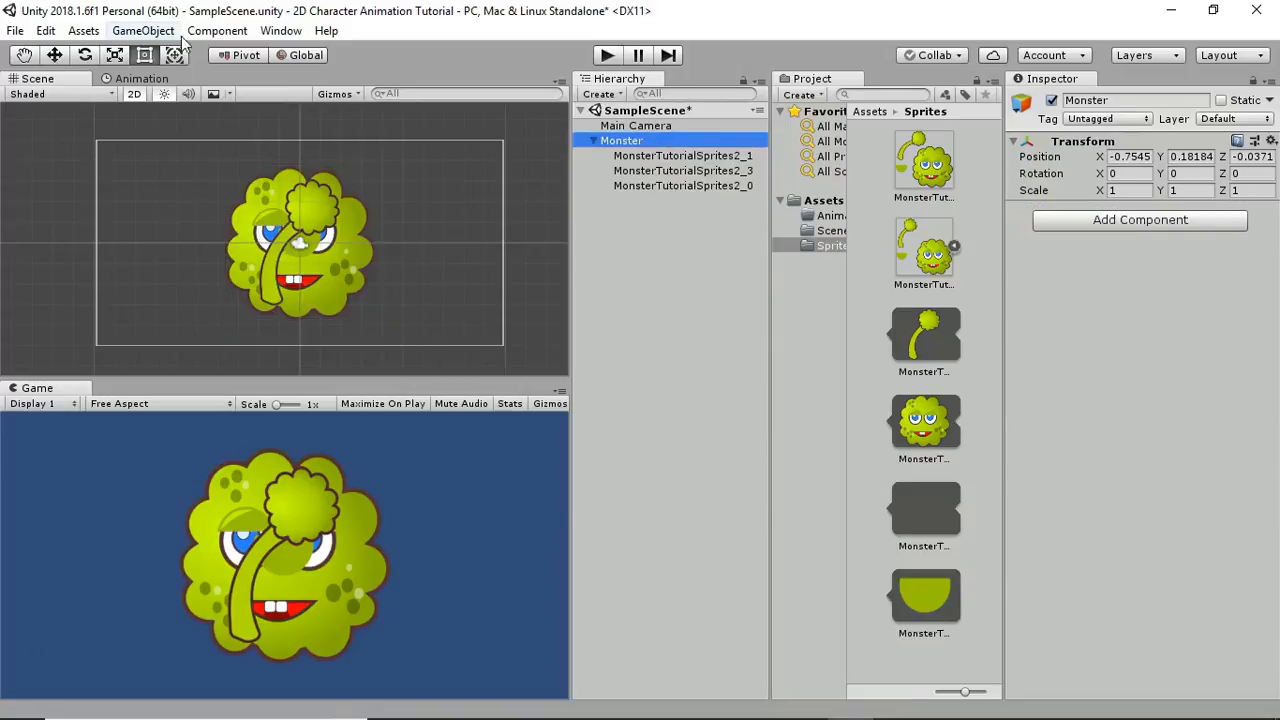
Step: Examine the placement of the body, eyelid and antenna sprites in the scene with the Move tool
left_click(54, 55)
left_click(643, 156)
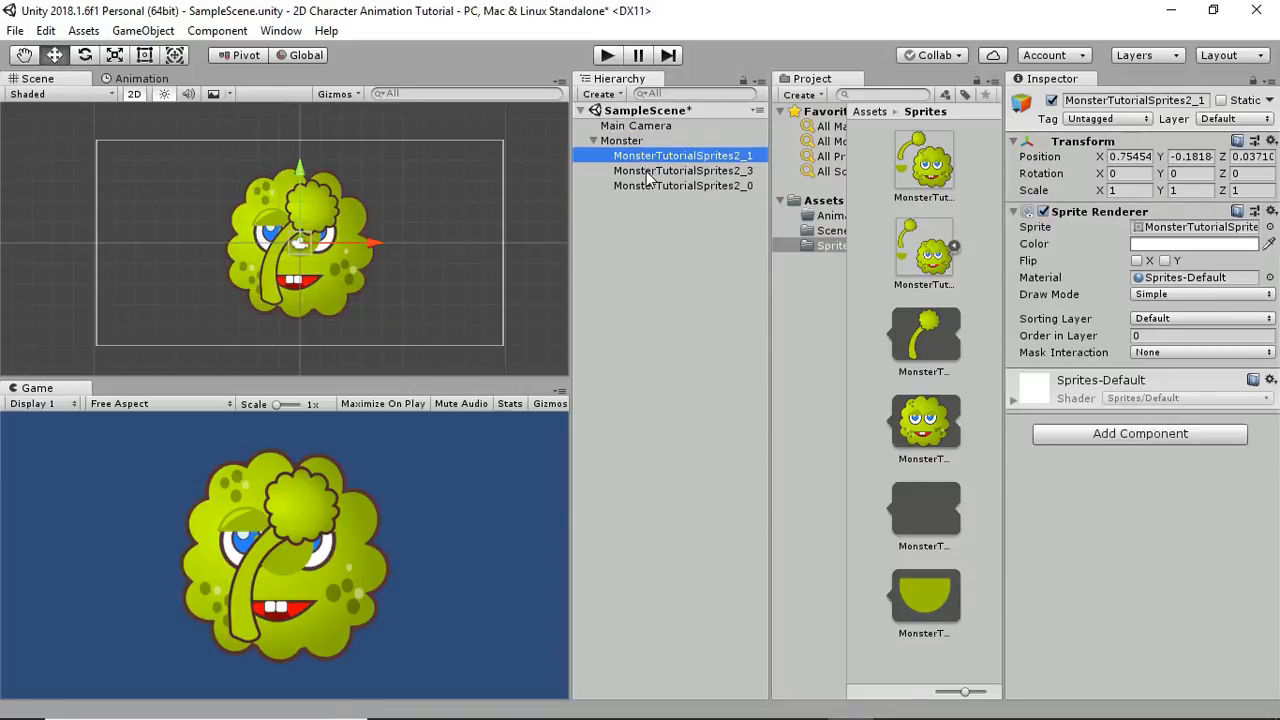
left_click(646, 171, "ctrl")
left_click(646, 183, "ctrl")
left_click(648, 221)
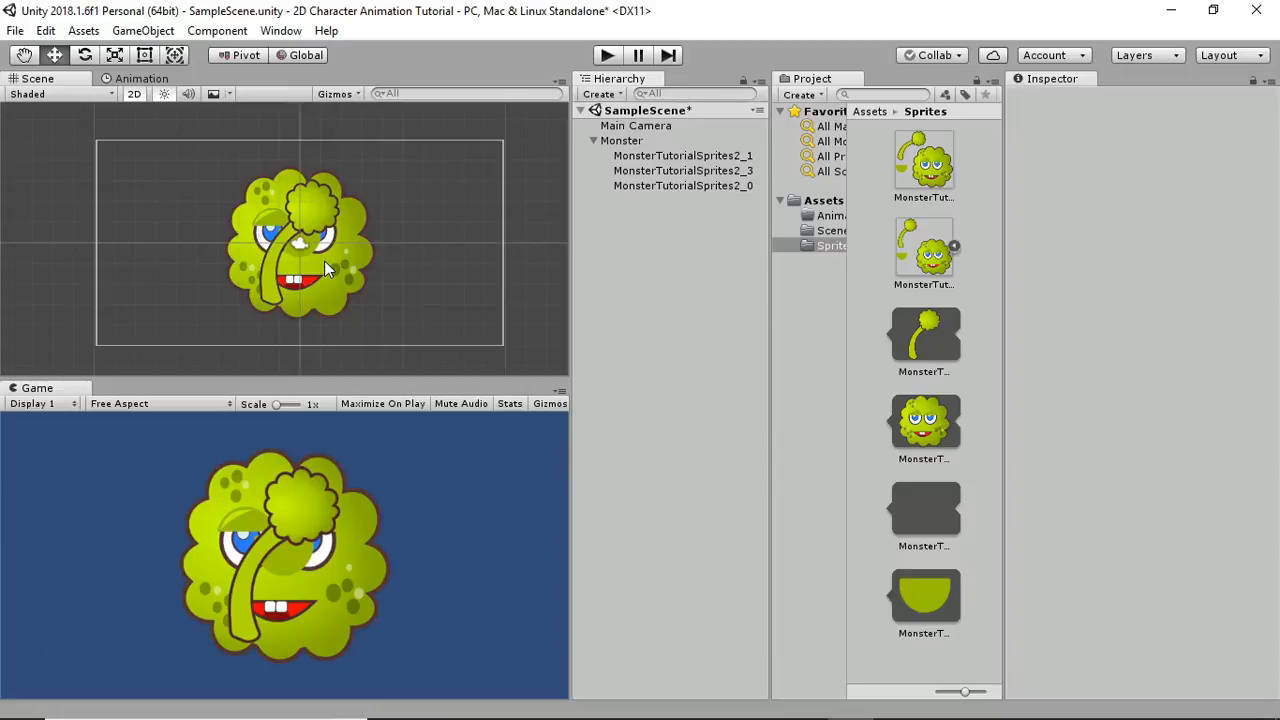
left_click(678, 175)
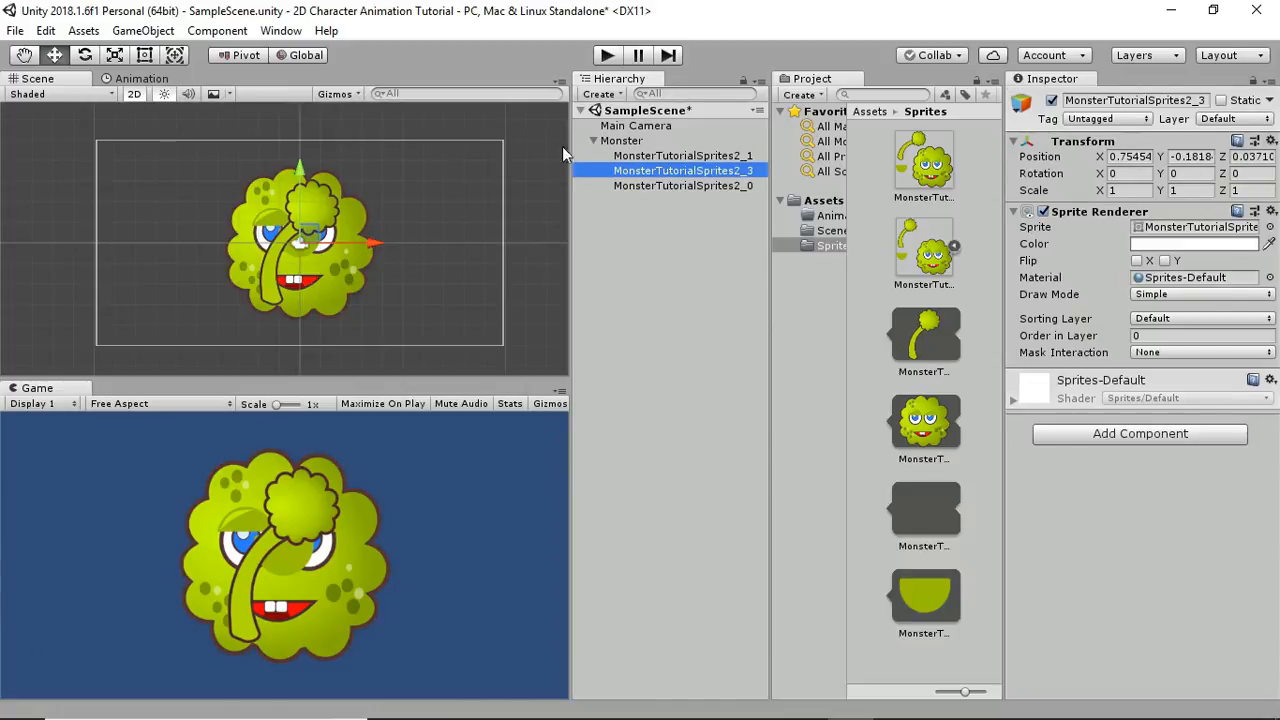
left_click(657, 186)
left_click(665, 156)
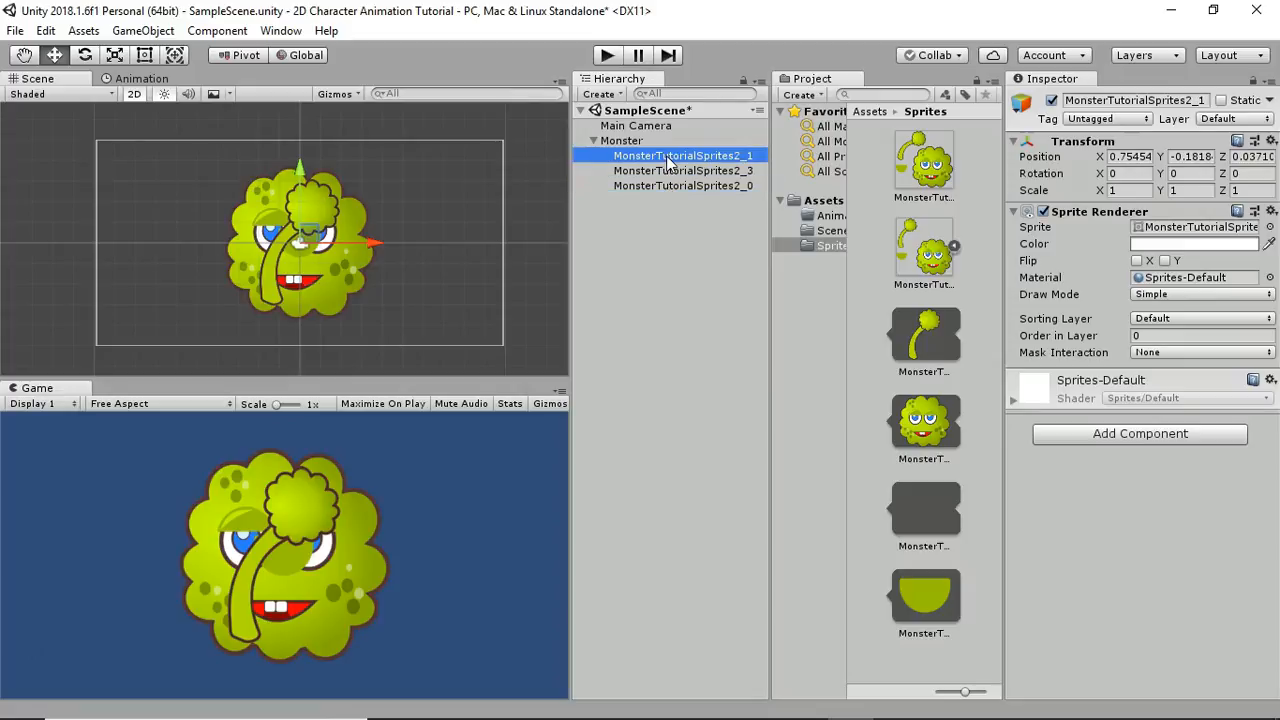
Step: With the Rect tool, move the antenna sprite to the upper right of the body, at about X 4.2, Y 3.26
left_click(144, 55)
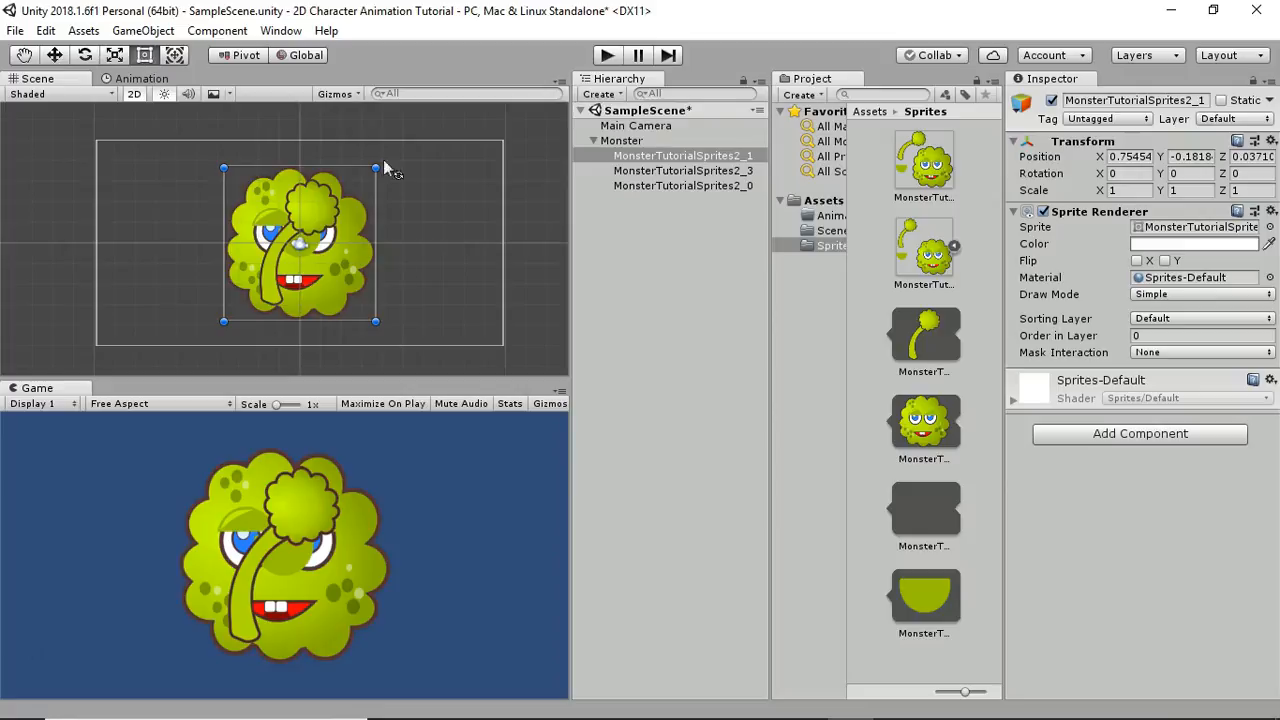
left_click(683, 171)
left_click(311, 212)
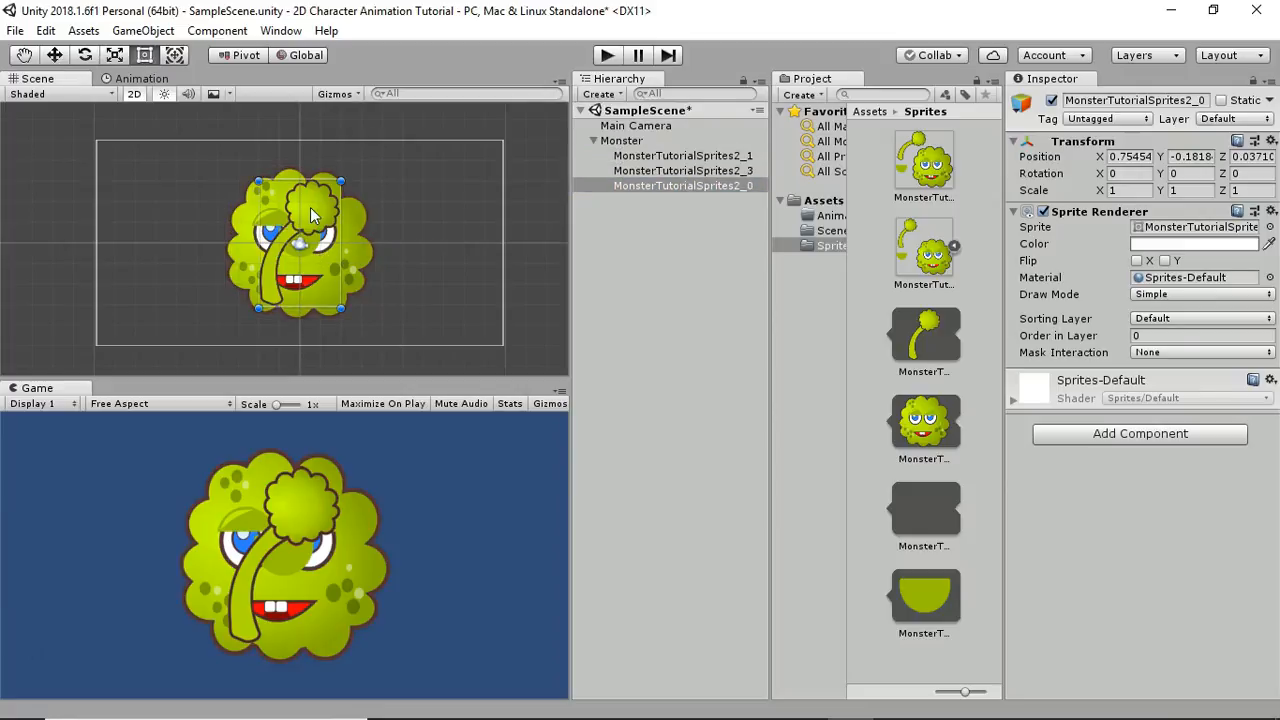
left_click_drag(314, 210, 378, 154)
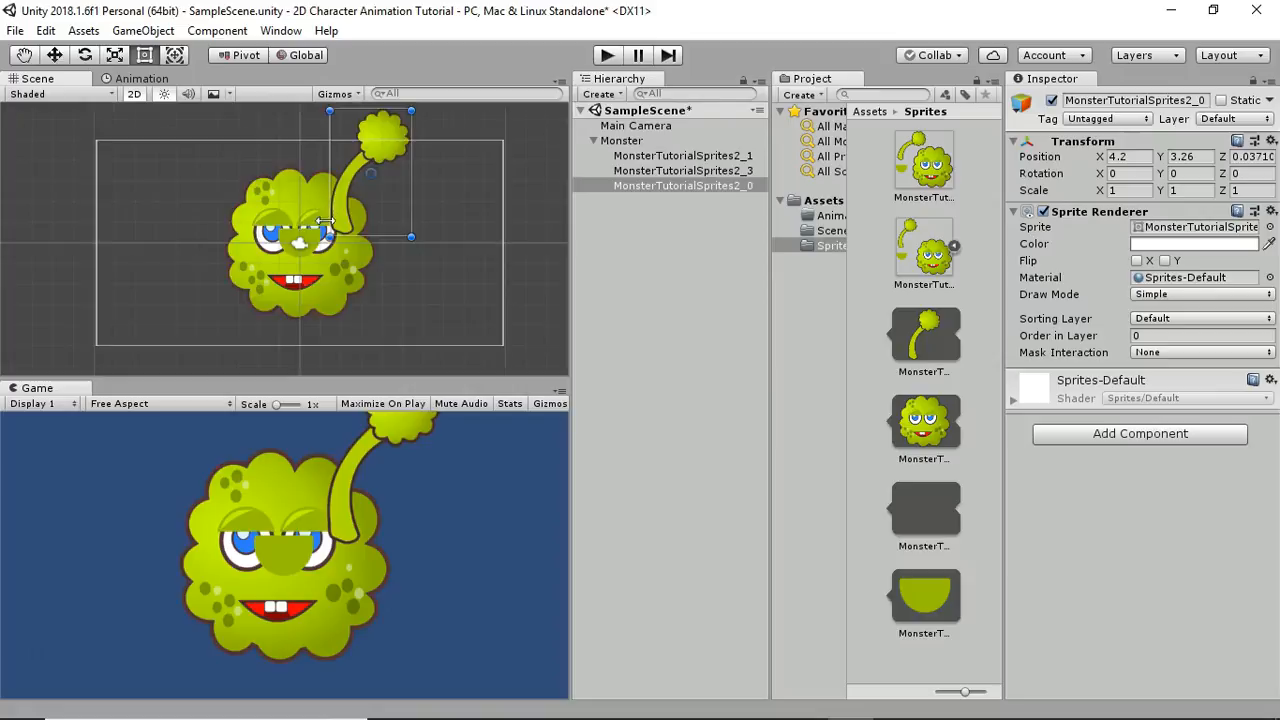
Step: Set the antenna sprite's Order in Layer to -1
scroll(325, 233, "down", 2)
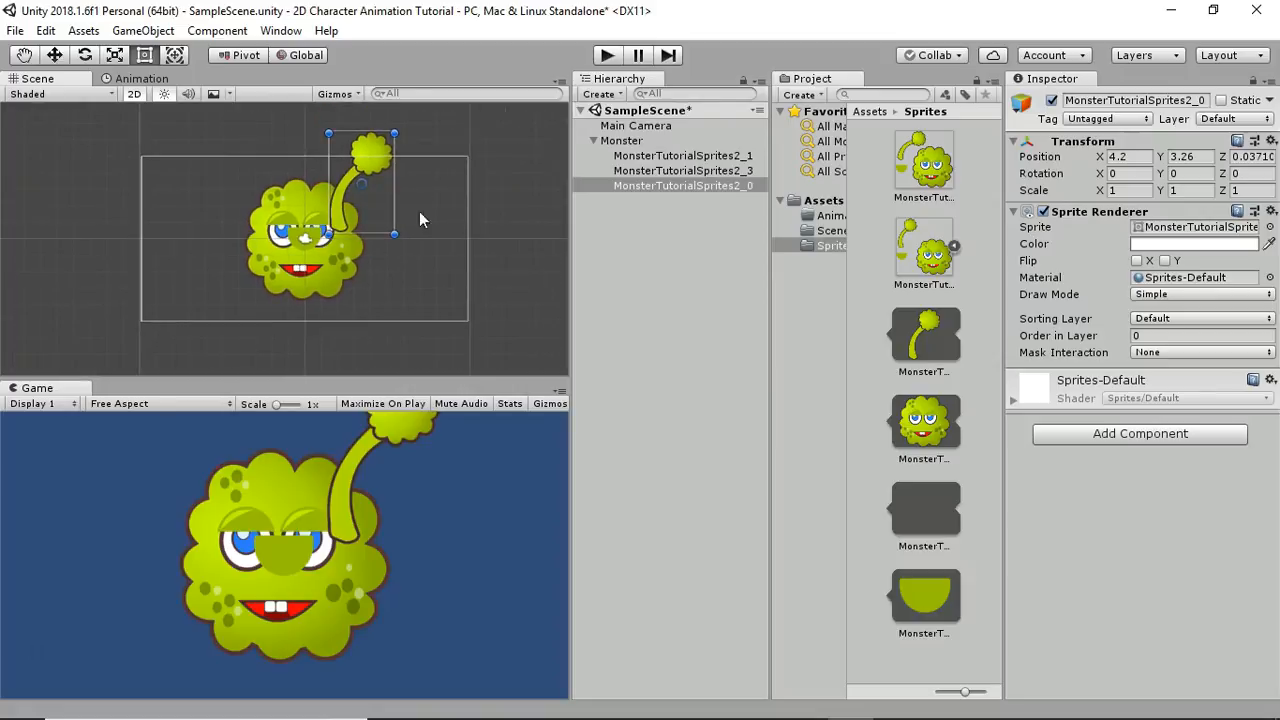
left_click(300, 252)
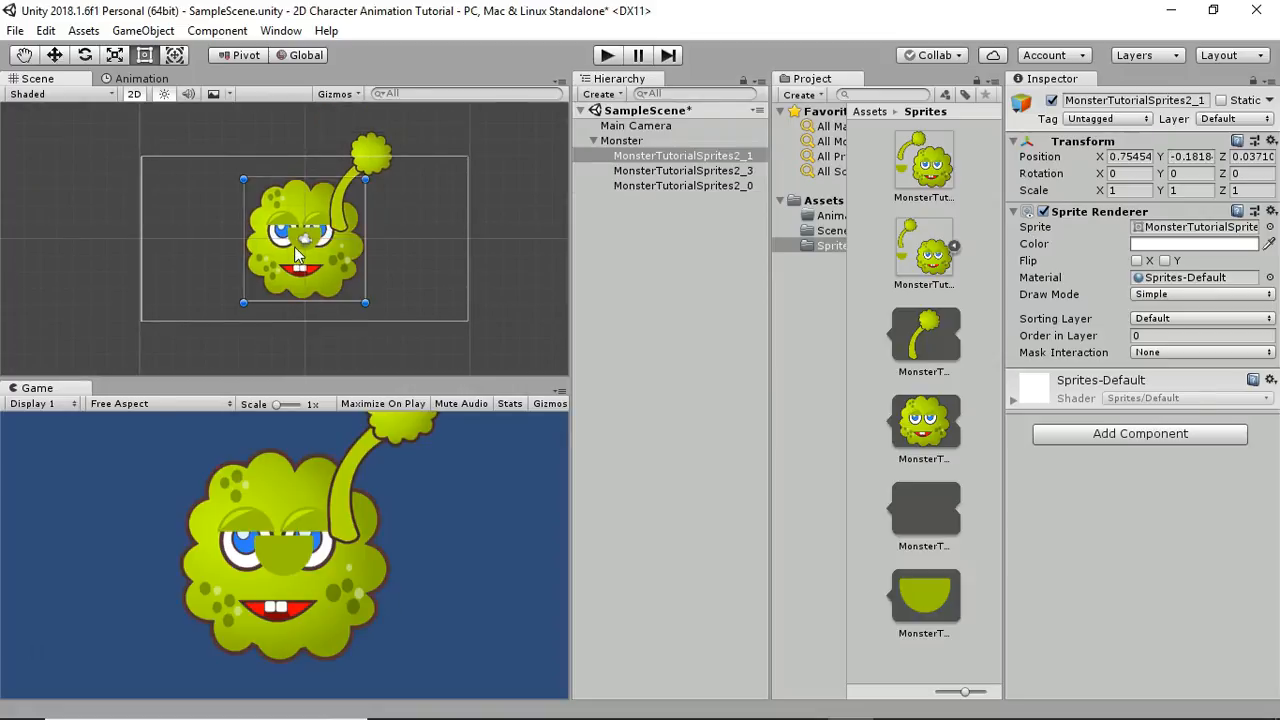
left_click(377, 153)
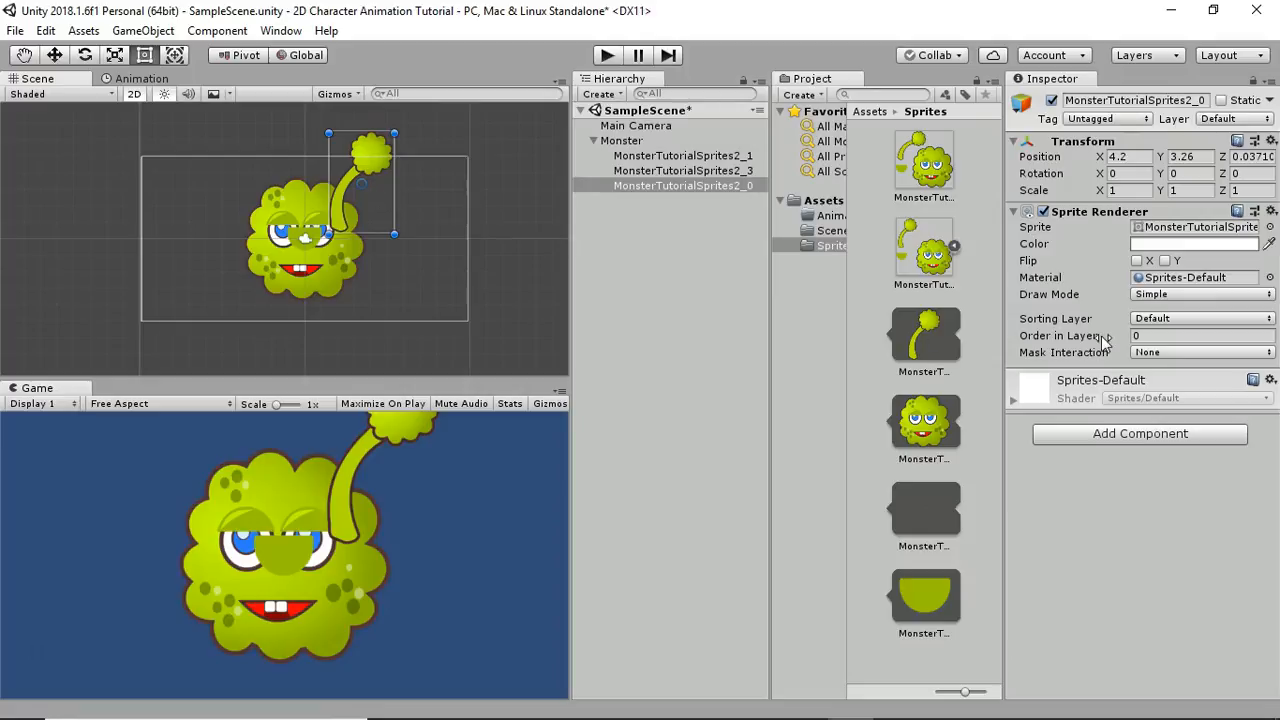
left_click(1154, 340)
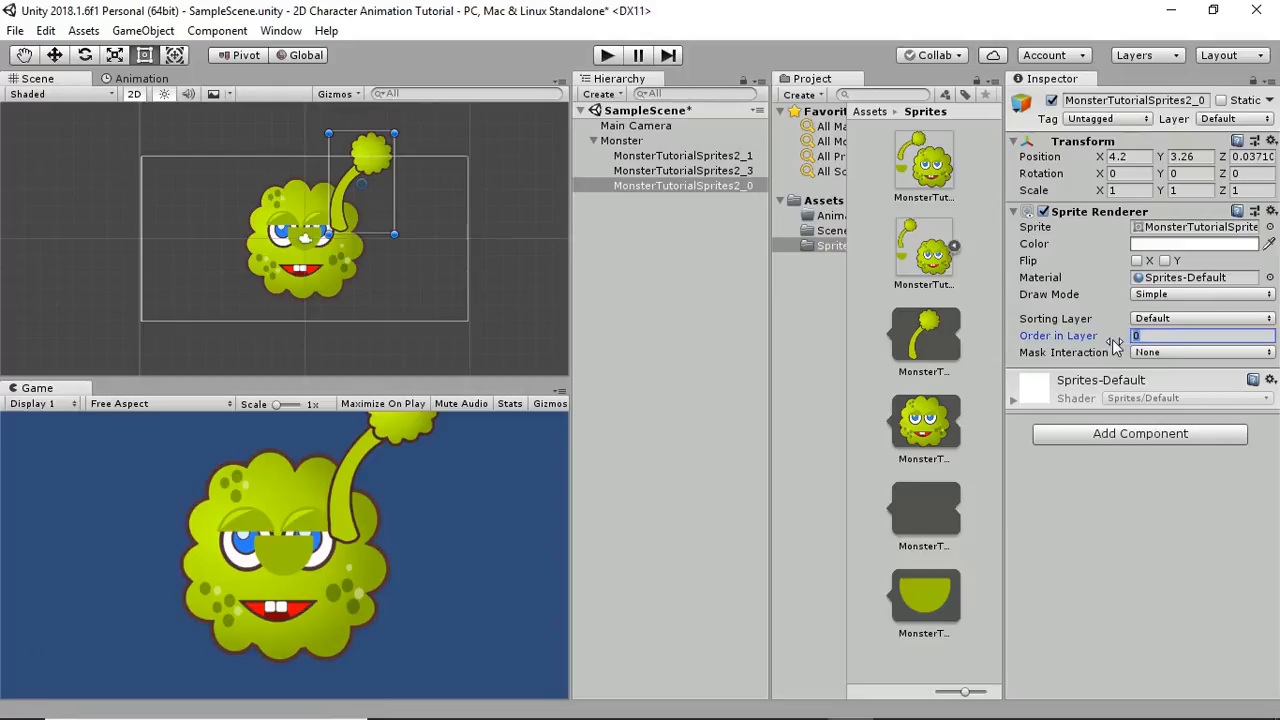
type("-1")
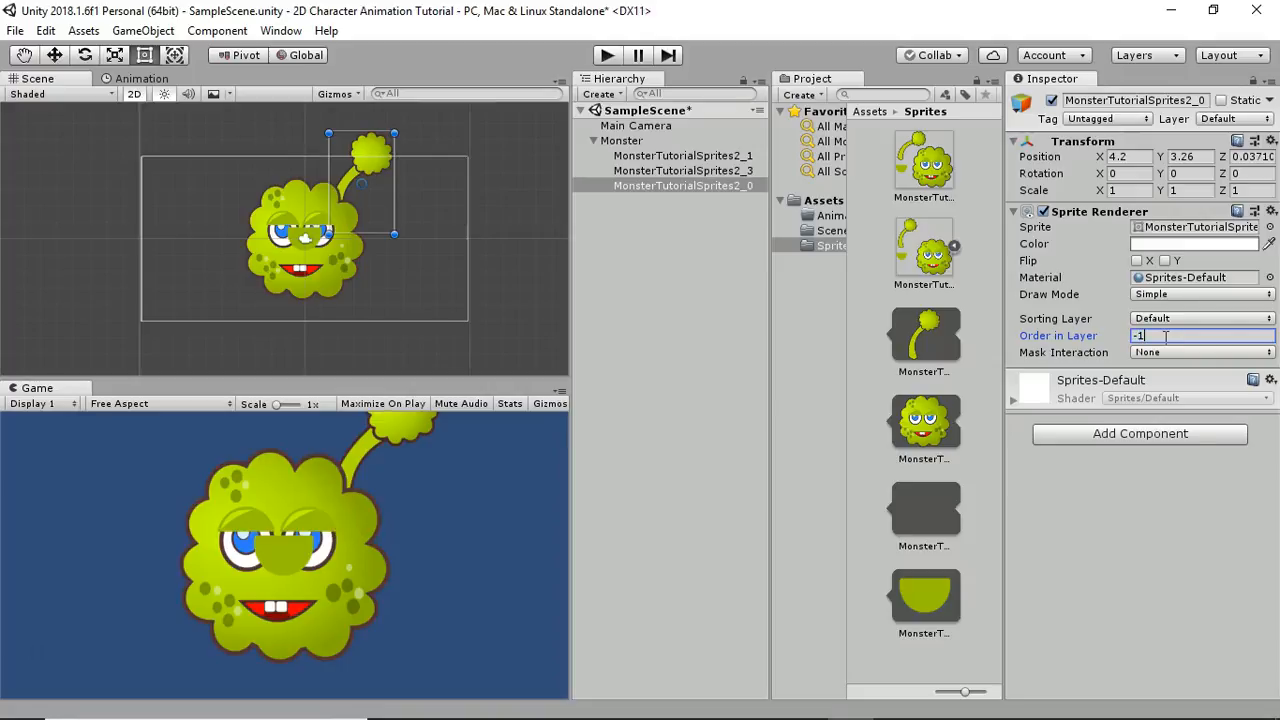
Step: Set the eyelid sprite's Order in Layer to 1
left_click(683, 171)
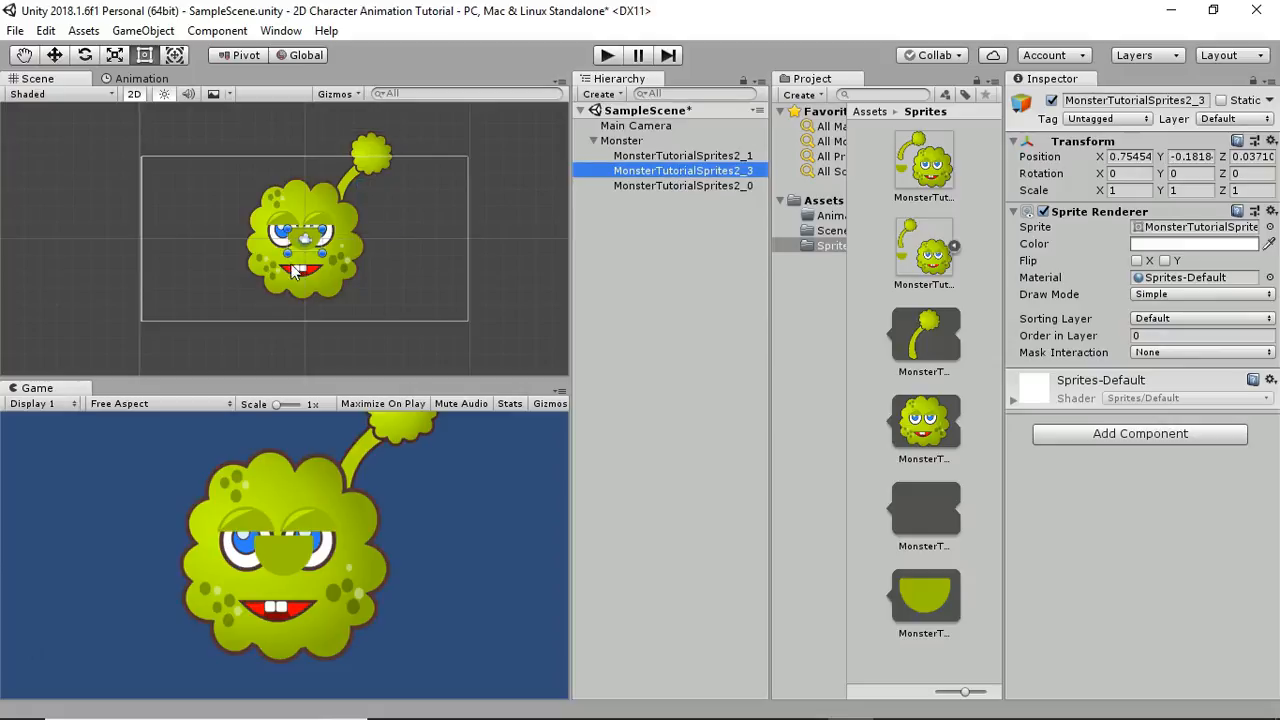
scroll(312, 241, "up", 1)
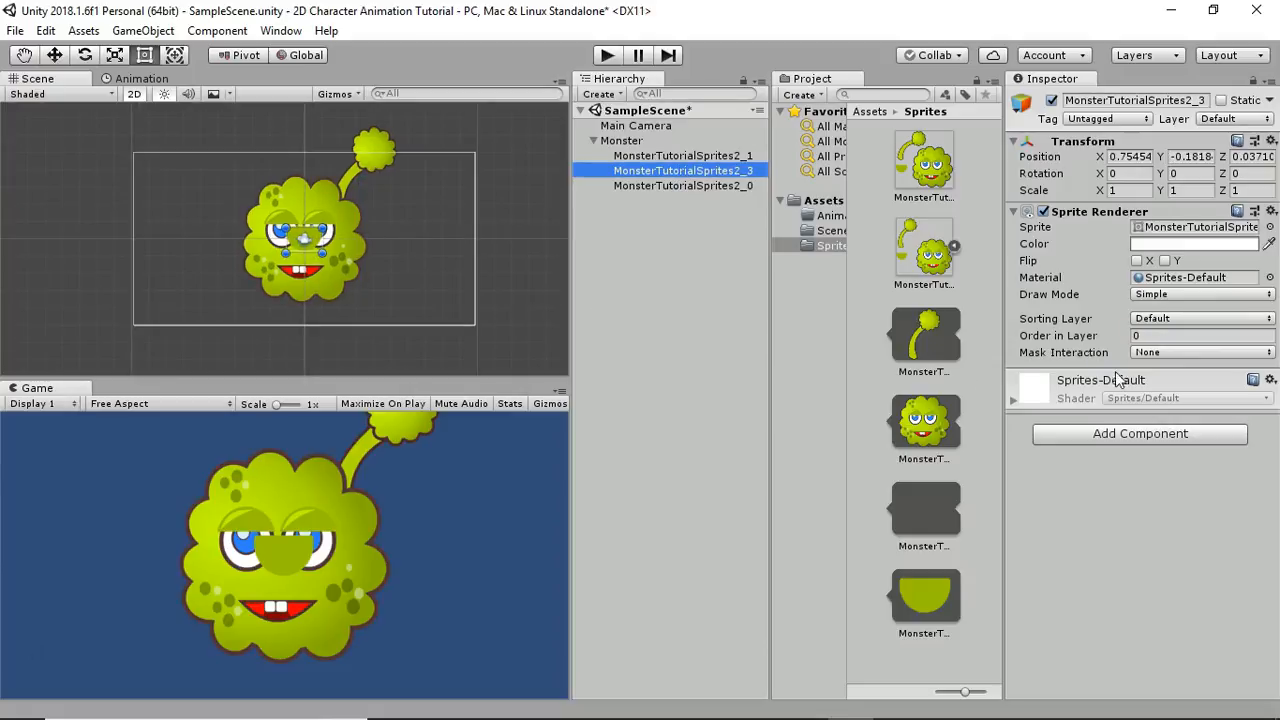
left_click(1118, 335)
type("1")
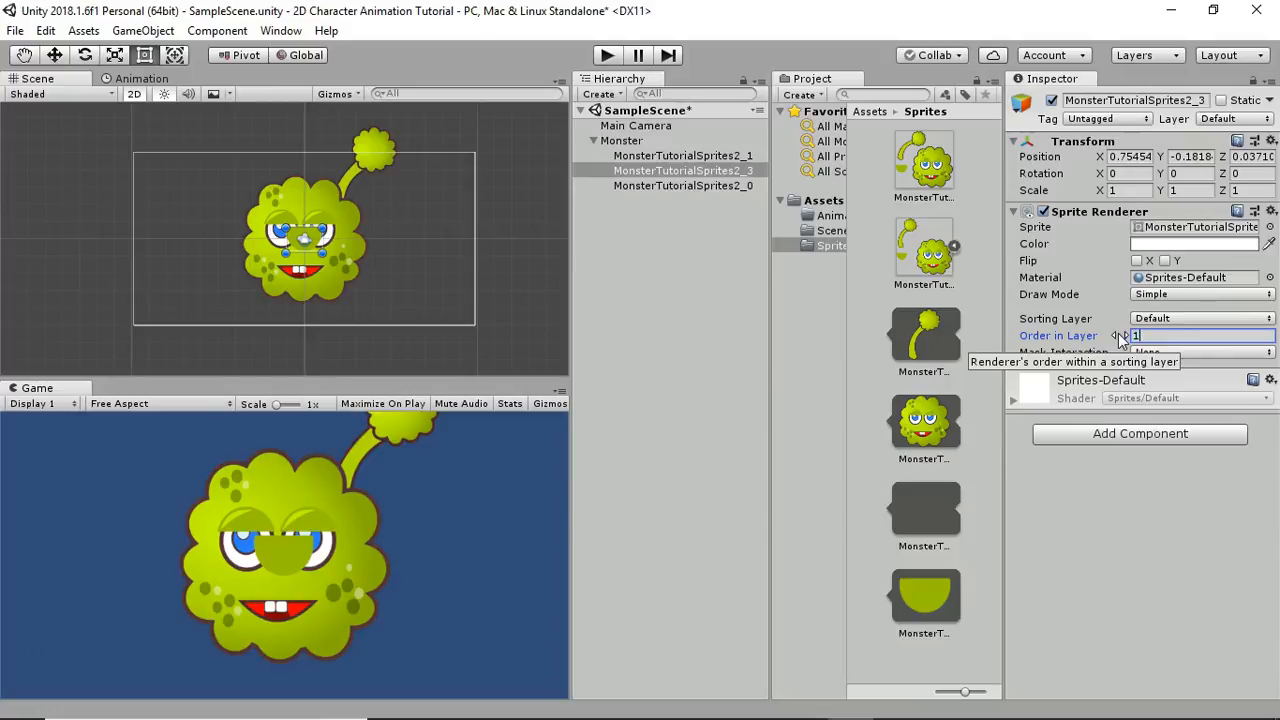
Step: Check the Order in Layer settings of the body, eyelid and antenna sprites
left_click(690, 156)
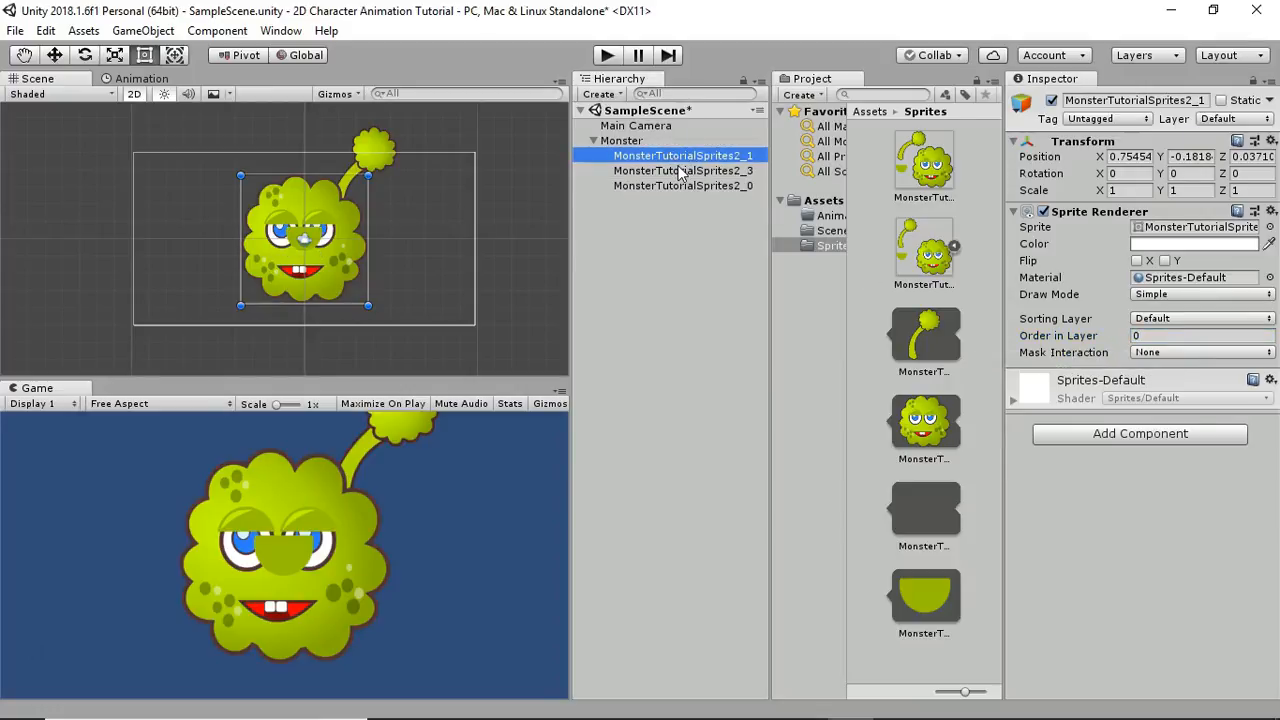
left_click(680, 171)
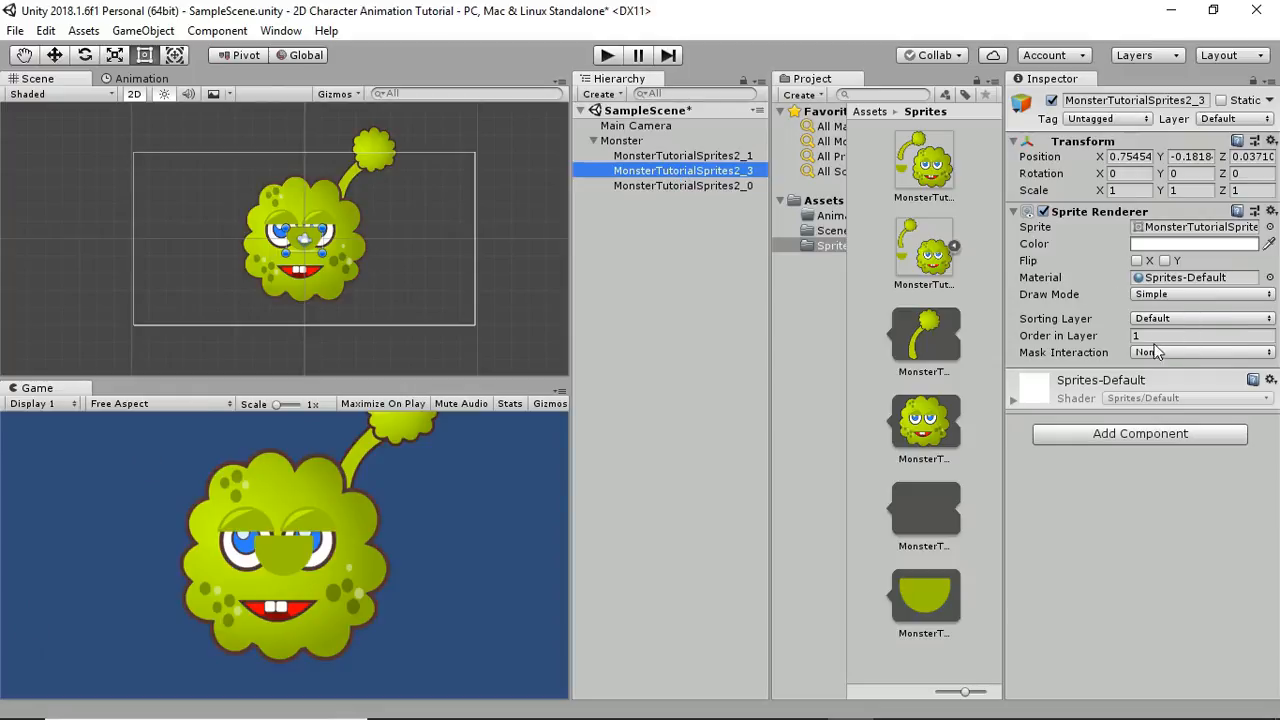
left_click(691, 186)
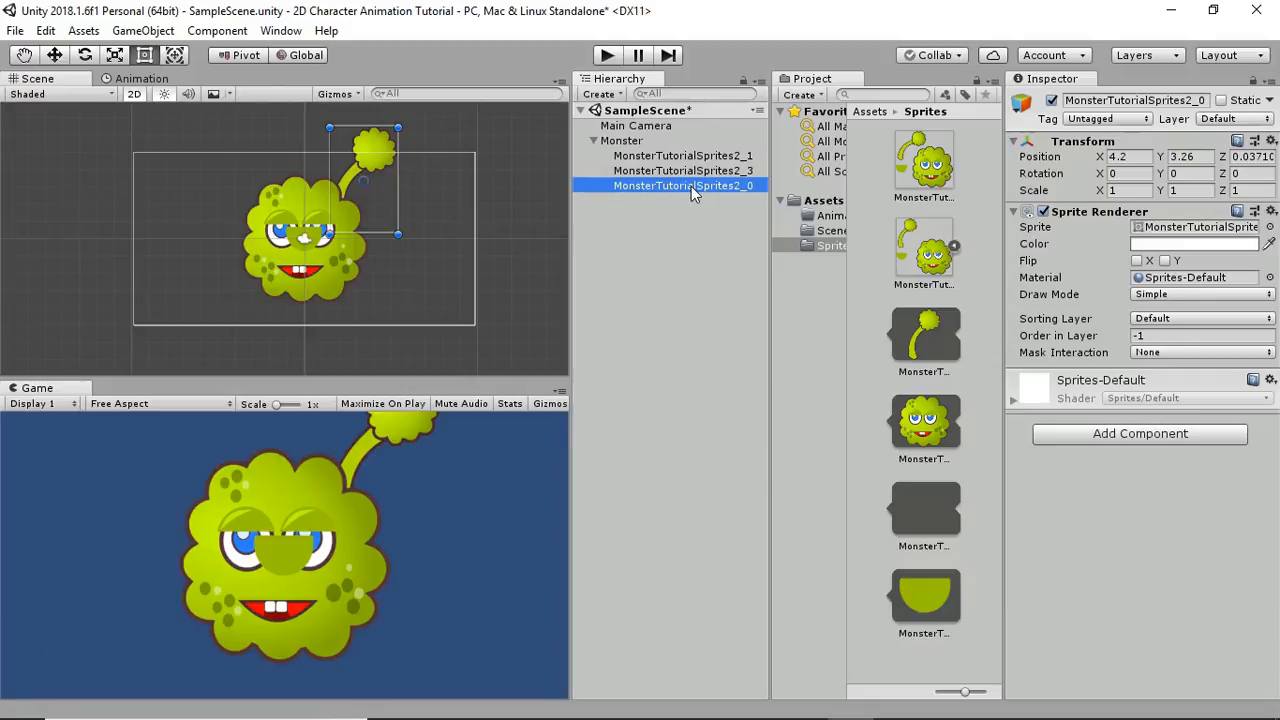
Step: Move the eyelid sprite over the monster's left-hand eye, at about X -0.53, Y -0.04
left_click(697, 171)
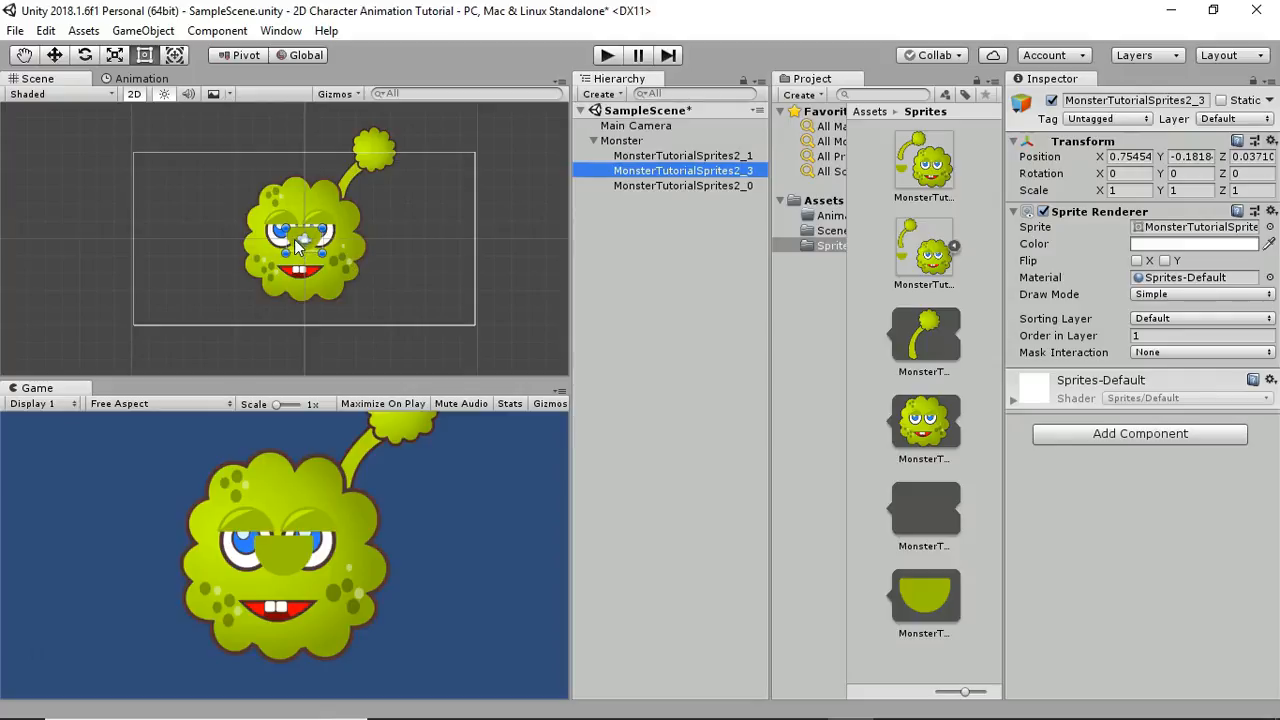
scroll(294, 239, "up", 6)
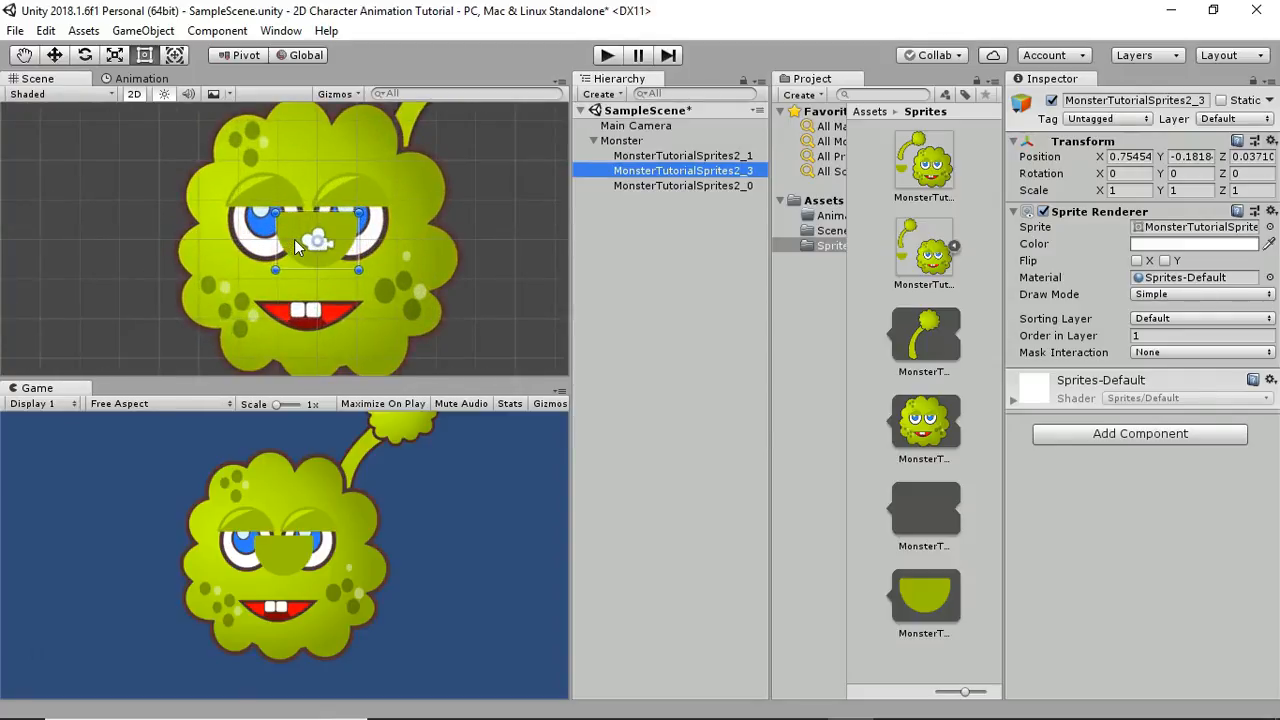
scroll(294, 239, "up", 2)
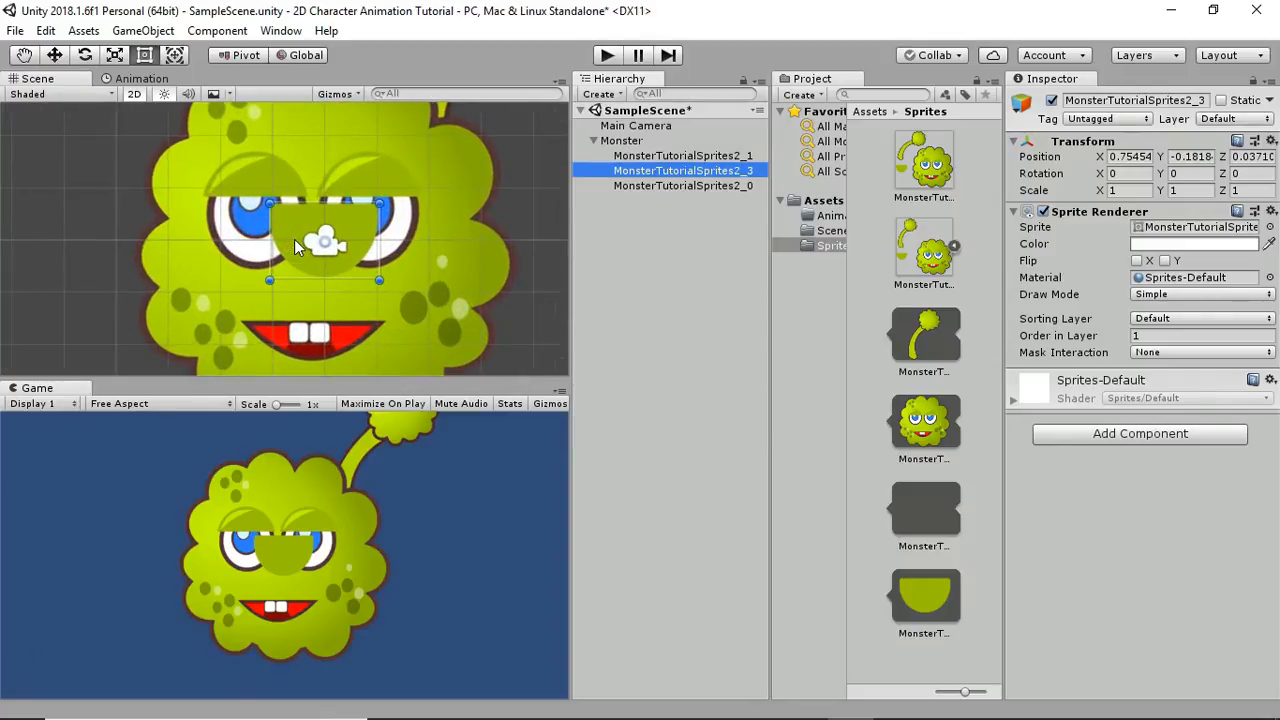
left_click(364, 246)
left_click_drag(364, 246, 298, 231)
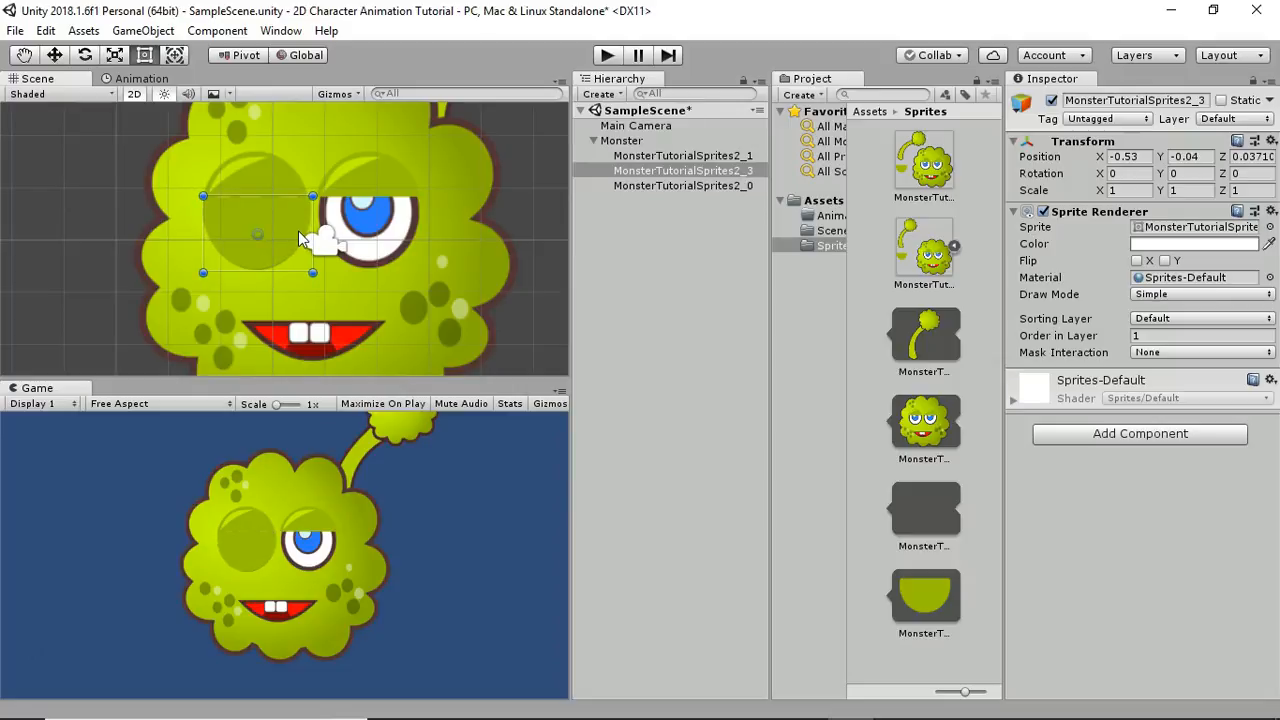
Step: Duplicate the eyelid sprite and move the copy over the right-hand eye, at about X 1.62, Y -0.04
right_click(660, 170)
left_click(737, 249)
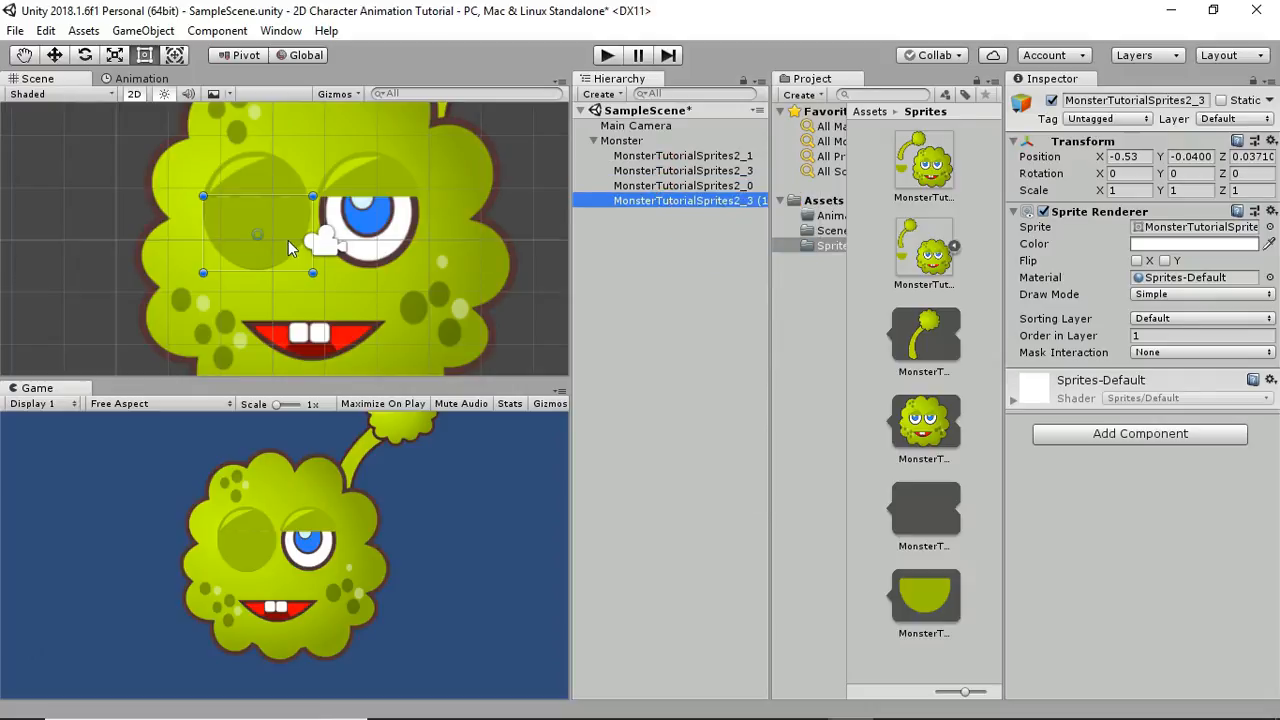
left_click(290, 247)
left_click_drag(290, 236, 396, 235)
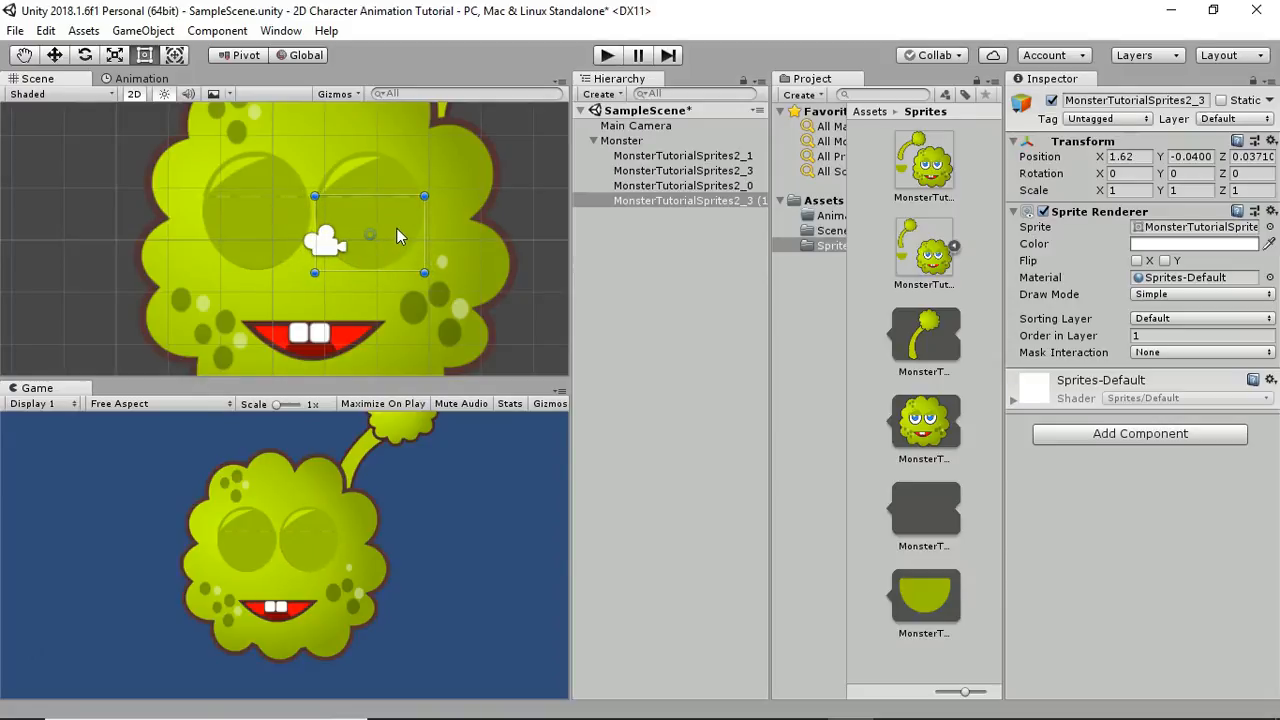
left_click(674, 187, "ctrl")
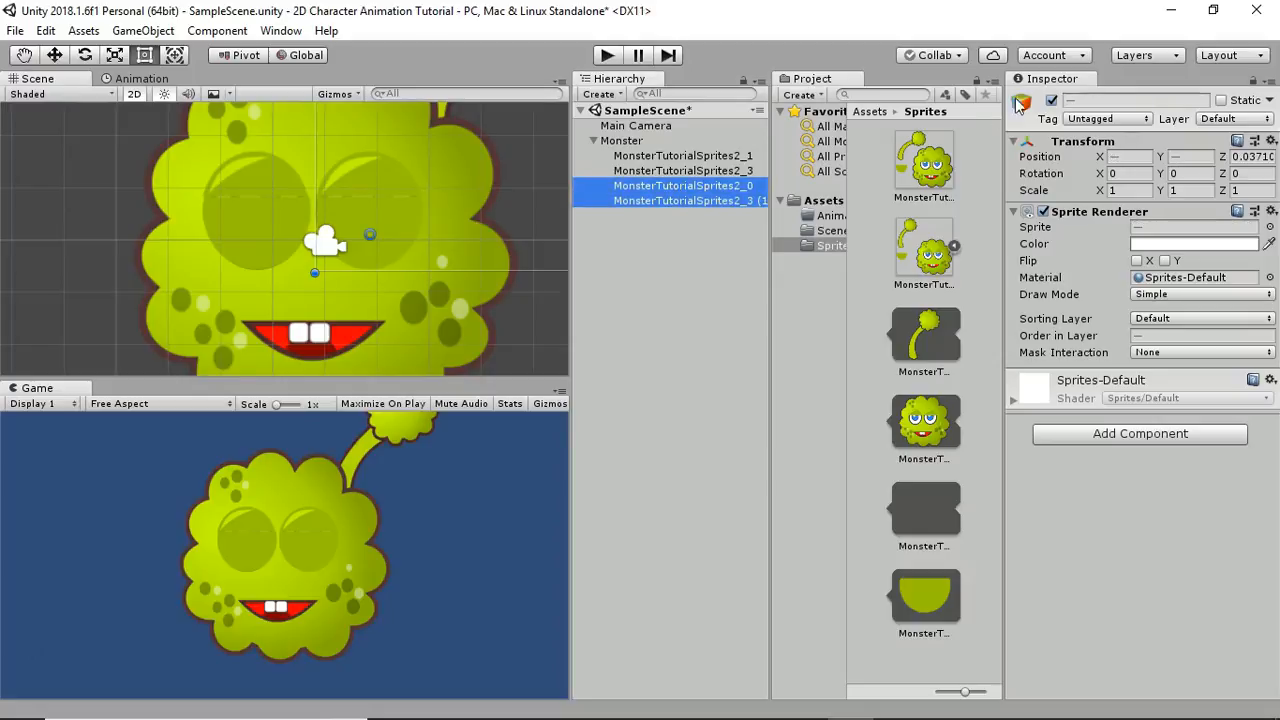
left_click(1051, 100)
left_click(1051, 100)
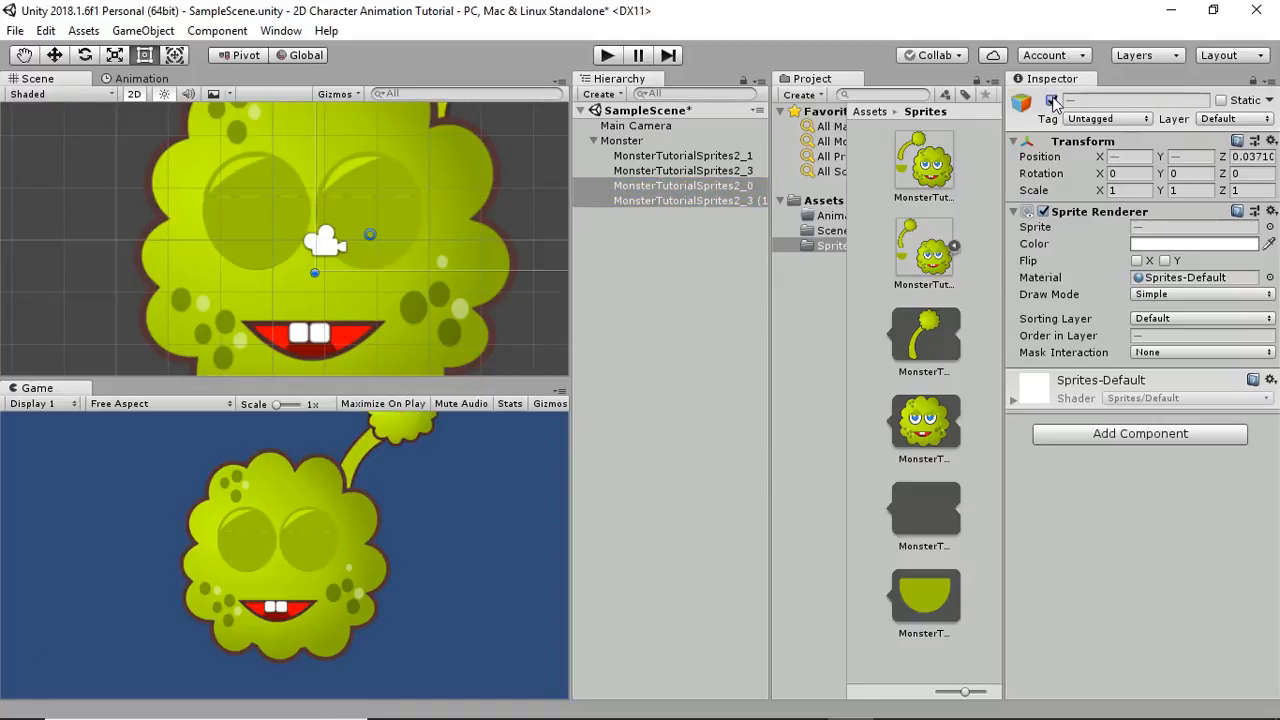
Step: Select both eyelid sprites and toggle them inactive and active repeatedly to preview the monster blinking
left_click(679, 201)
left_click(684, 173, "ctrl")
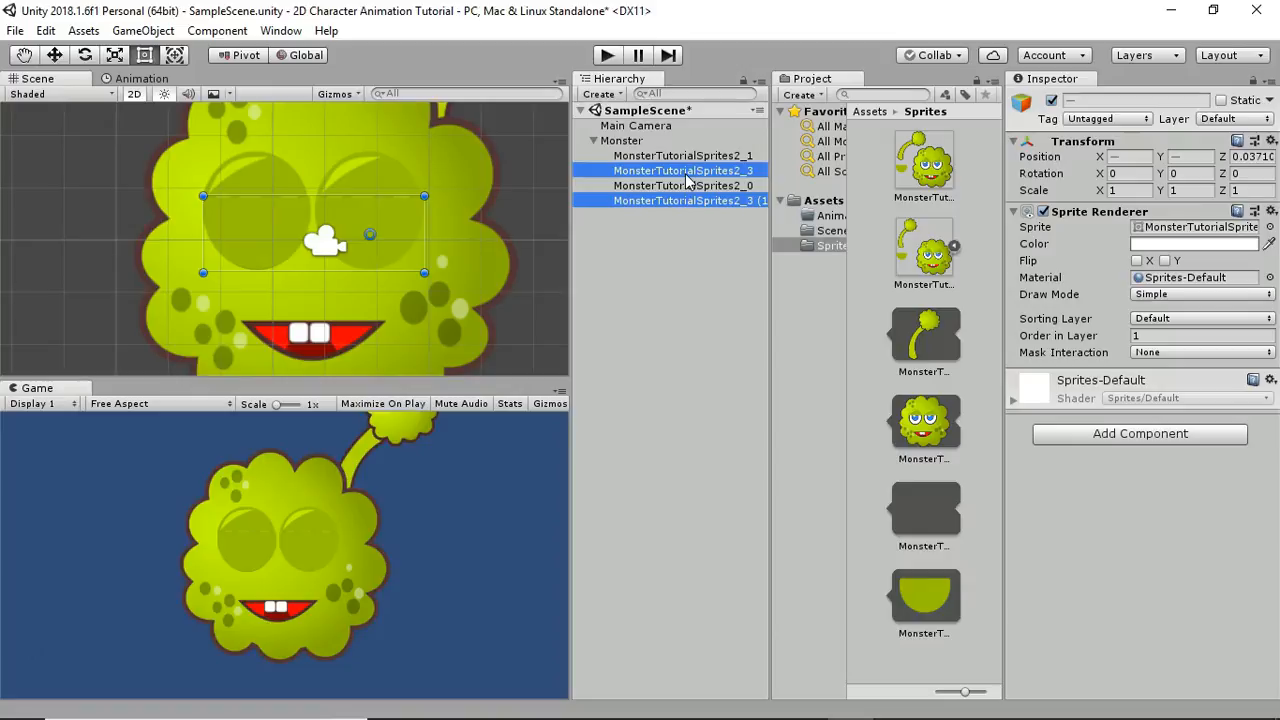
left_click(1051, 100)
left_click(1051, 100)
left_click(1051, 100)
left_click(1051, 100)
left_click(1051, 100)
left_click(1051, 101)
left_click(1051, 101)
left_click(1051, 101)
left_click(684, 171)
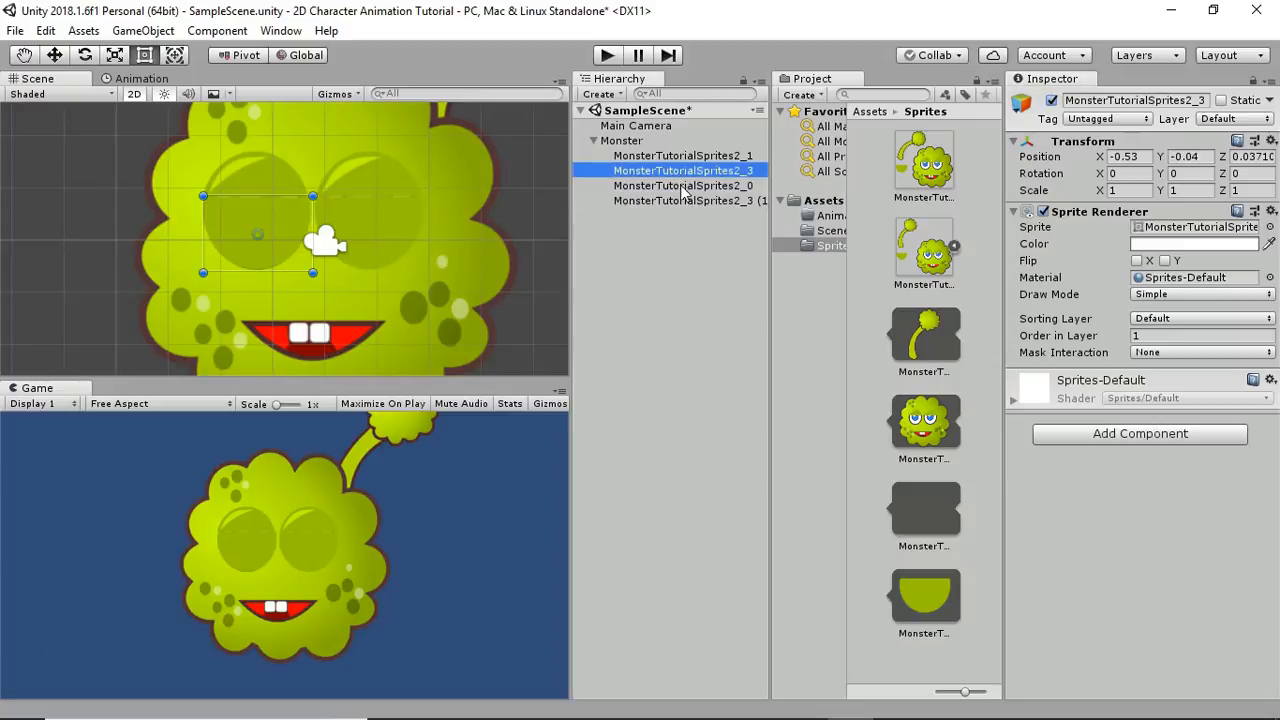
left_click(682, 200, "shift")
left_click(682, 217)
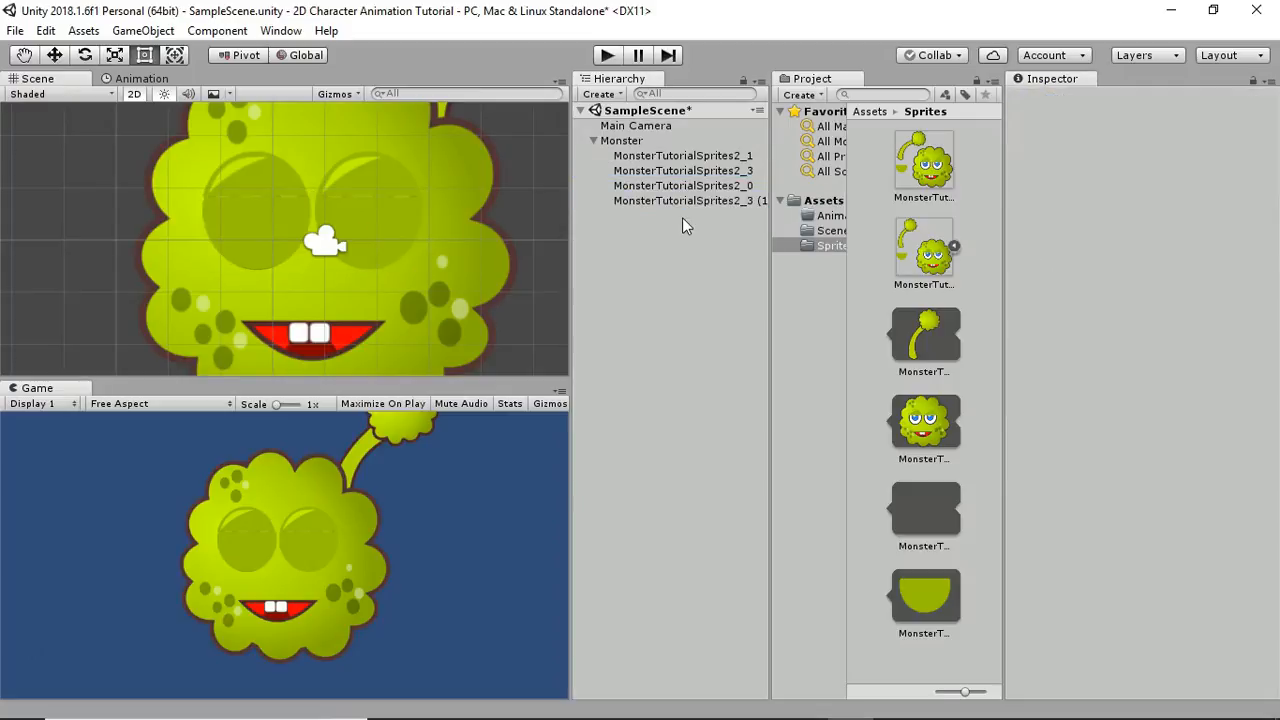
Step: Create an empty child object under Monster and name it EyeLids
left_click(634, 141)
left_click(613, 96)
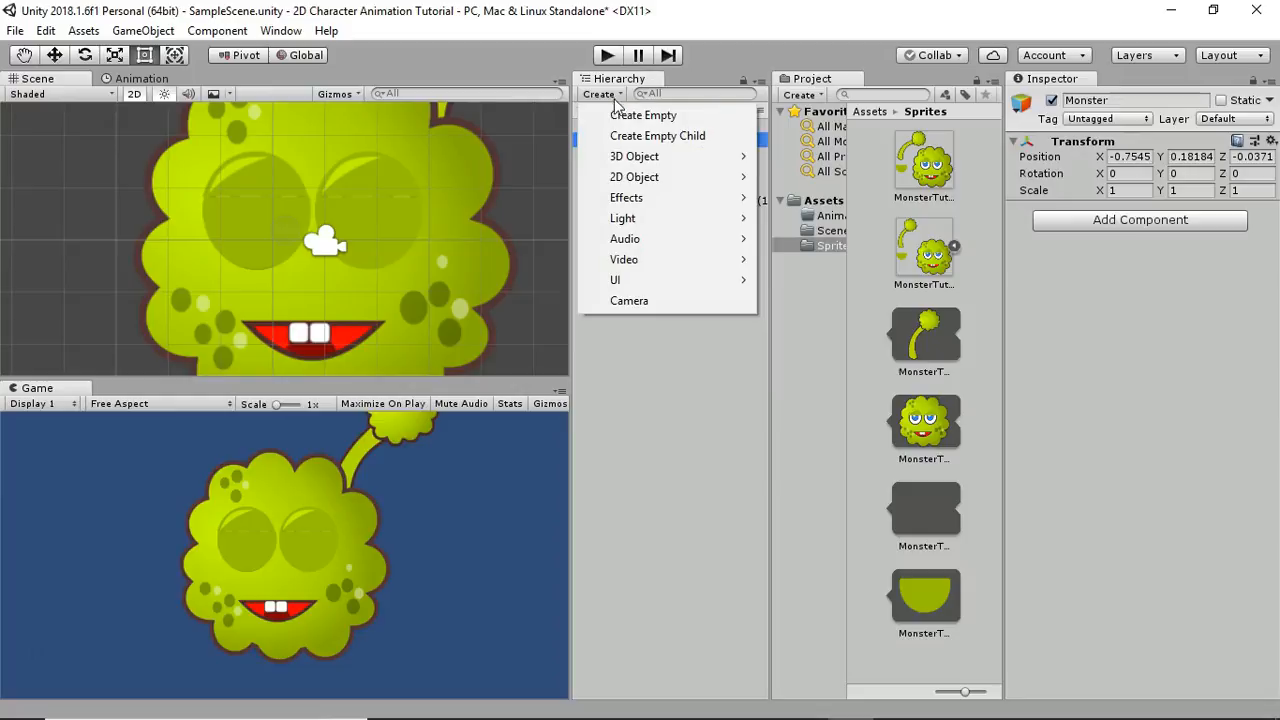
left_click(657, 135)
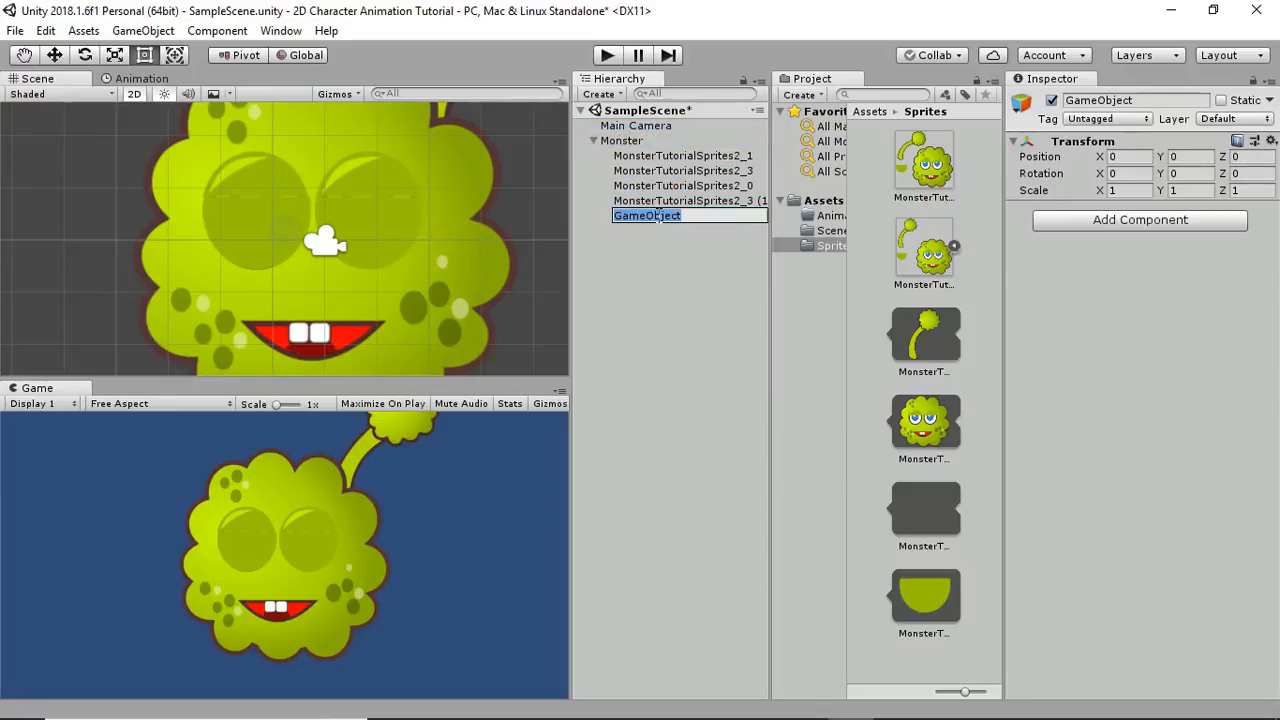
type("EyeLids")
left_click(669, 230)
left_click(665, 216)
Step: Parent both eyelid sprites to the EyeLids object
left_click(687, 172)
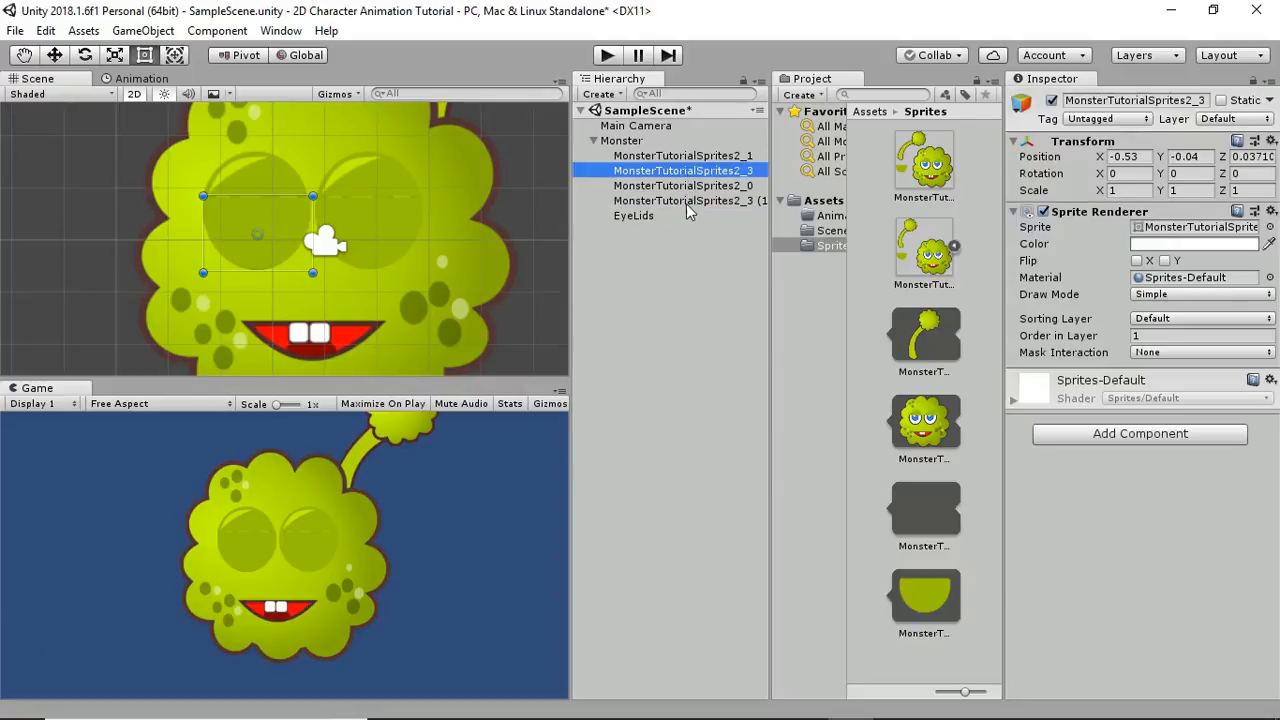
left_click(686, 201, "ctrl")
left_click_drag(665, 204, 659, 217)
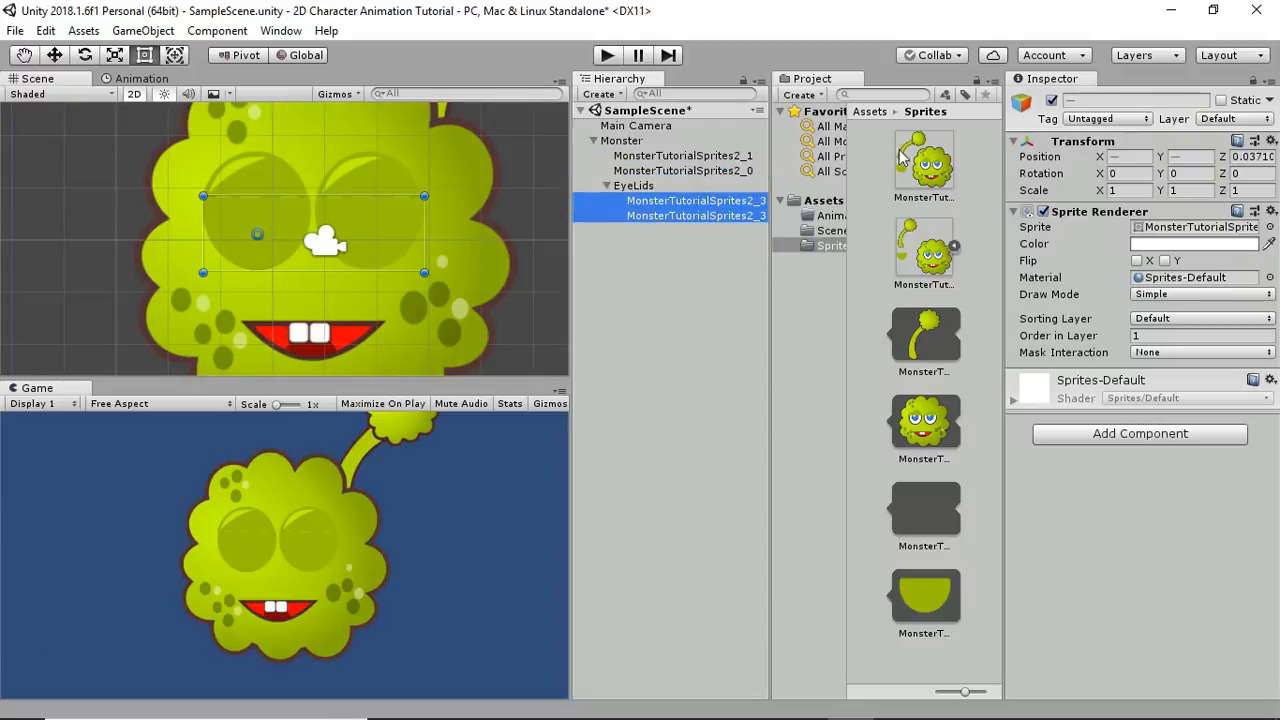
Step: Toggle the EyeLids object's active state several times to preview the blink, and leave it deactivated
left_click(668, 189)
left_click(1051, 101)
left_click(1051, 101)
left_click(1051, 101)
left_click(1051, 101)
left_click(1051, 101)
left_click(1051, 101)
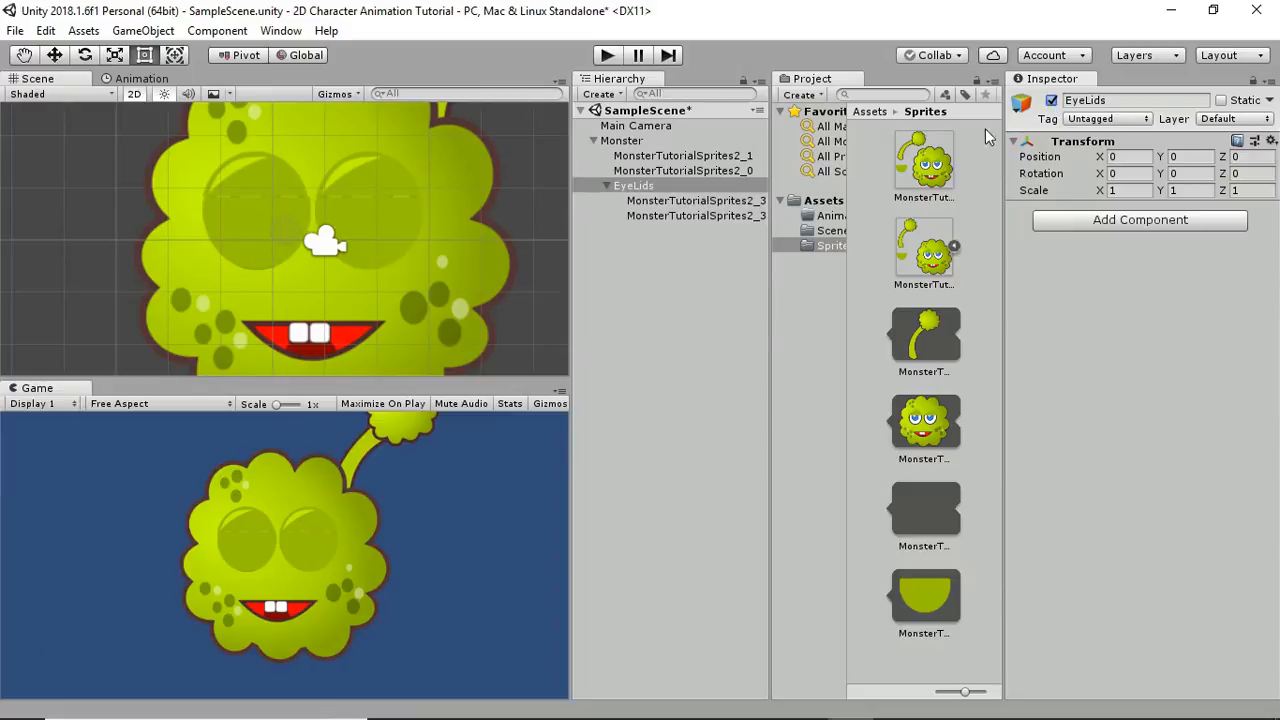
left_click(1051, 101)
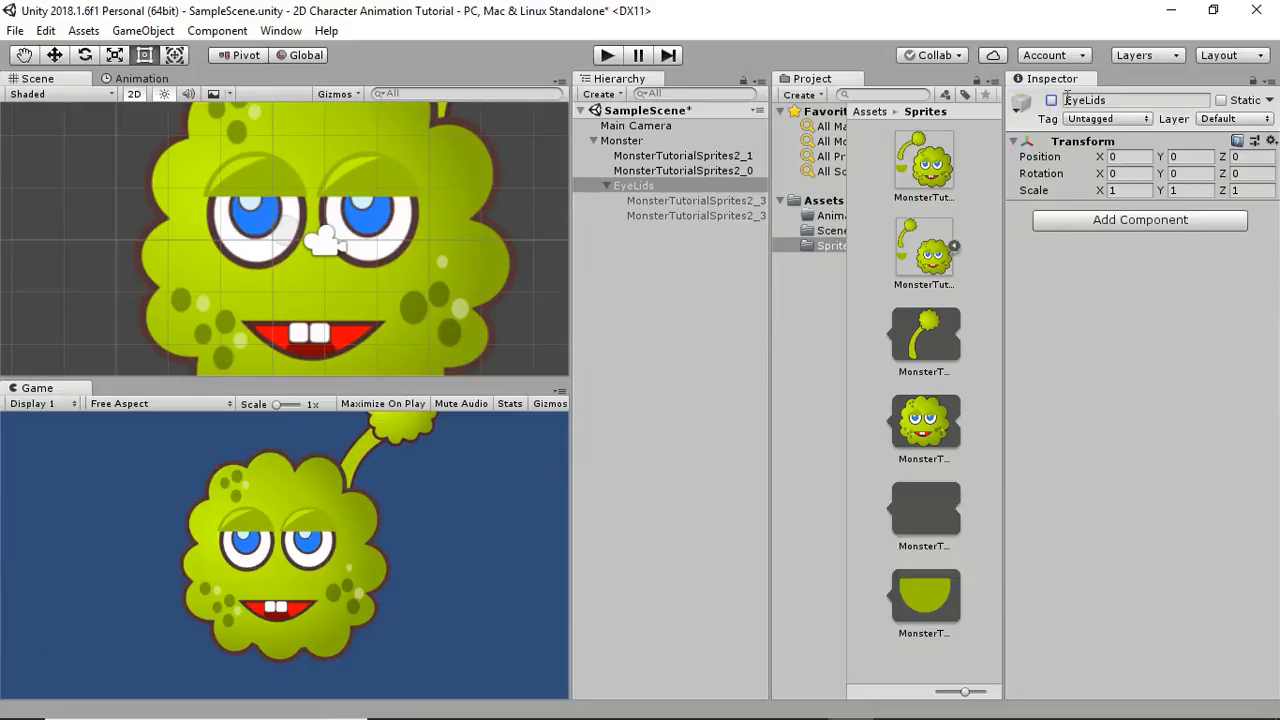
Step: Move the antenna sprite closer to the monster's head, to about X 3.89, Y 3.05
scroll(192, 292, "down", 1)
scroll(192, 292, "down", 6)
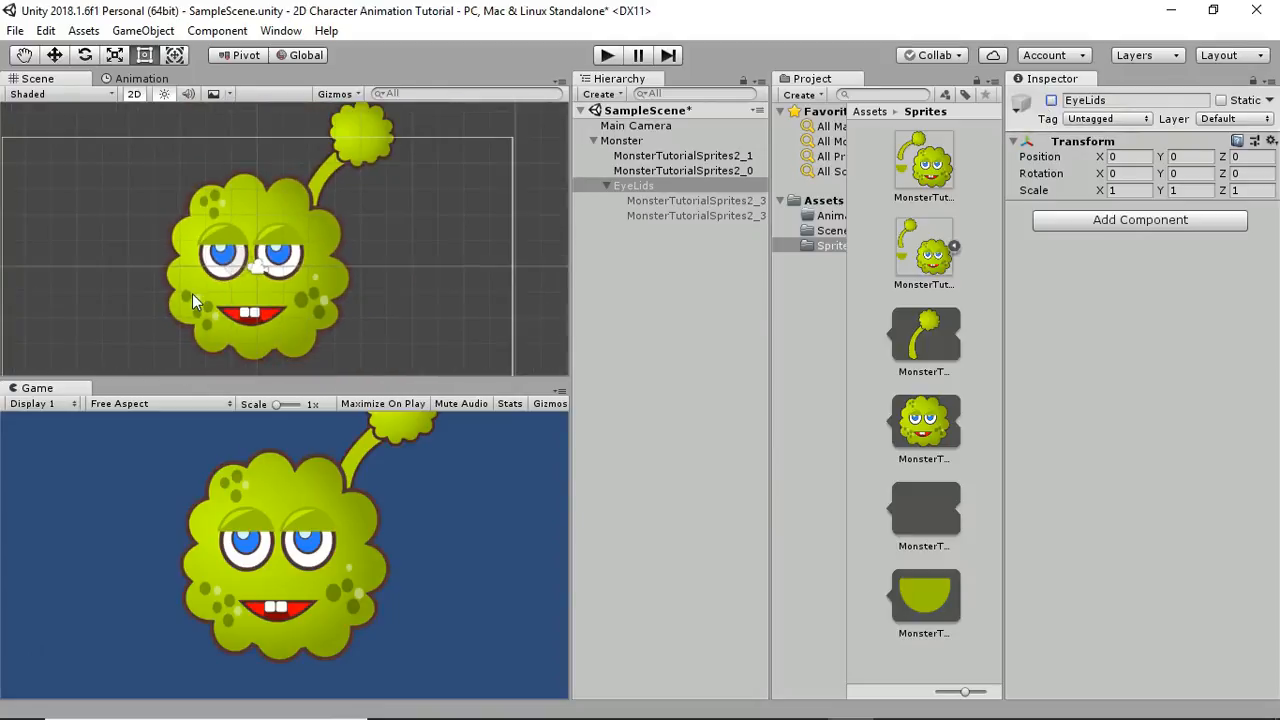
left_click(655, 156)
left_click(662, 171)
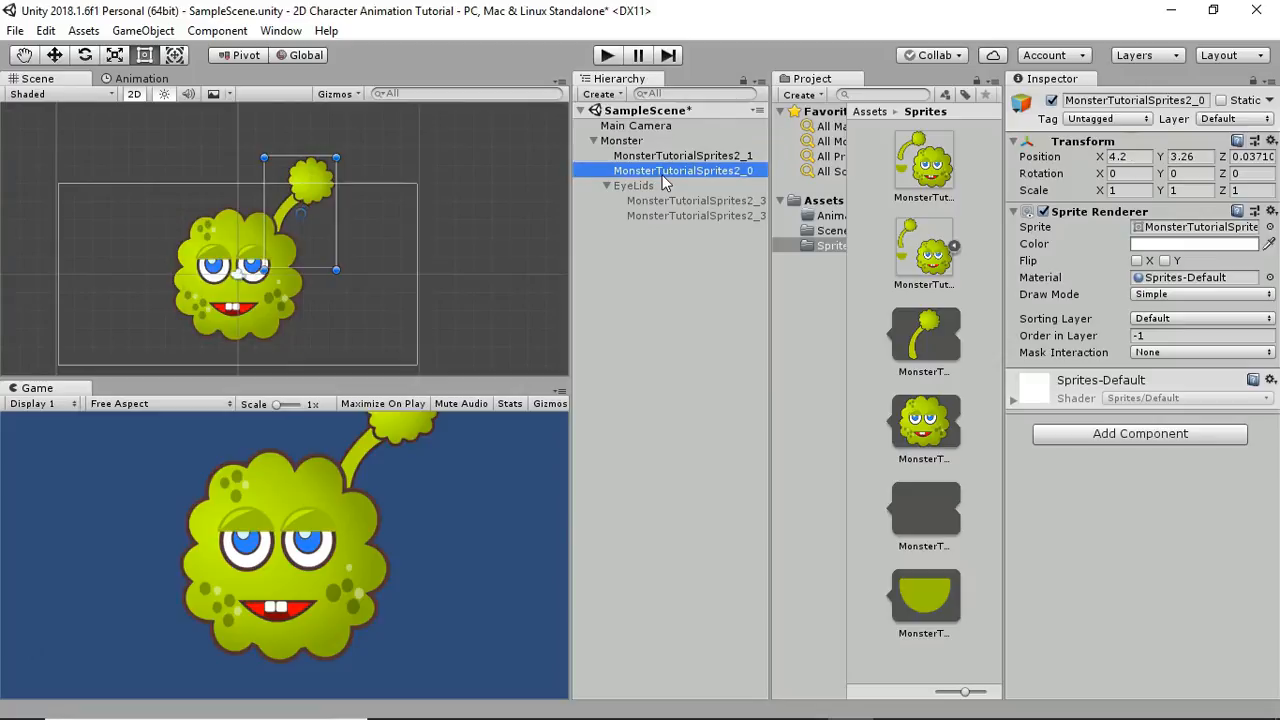
mouse_move(326, 188)
left_mouse_down()
mouse_move(320, 178)
mouse_move(318, 192)
left_mouse_up()
Step: Set the Main Camera's orthographic size to 15 and the Game view resolution to 1280x720
scroll(283, 262, "down", 2)
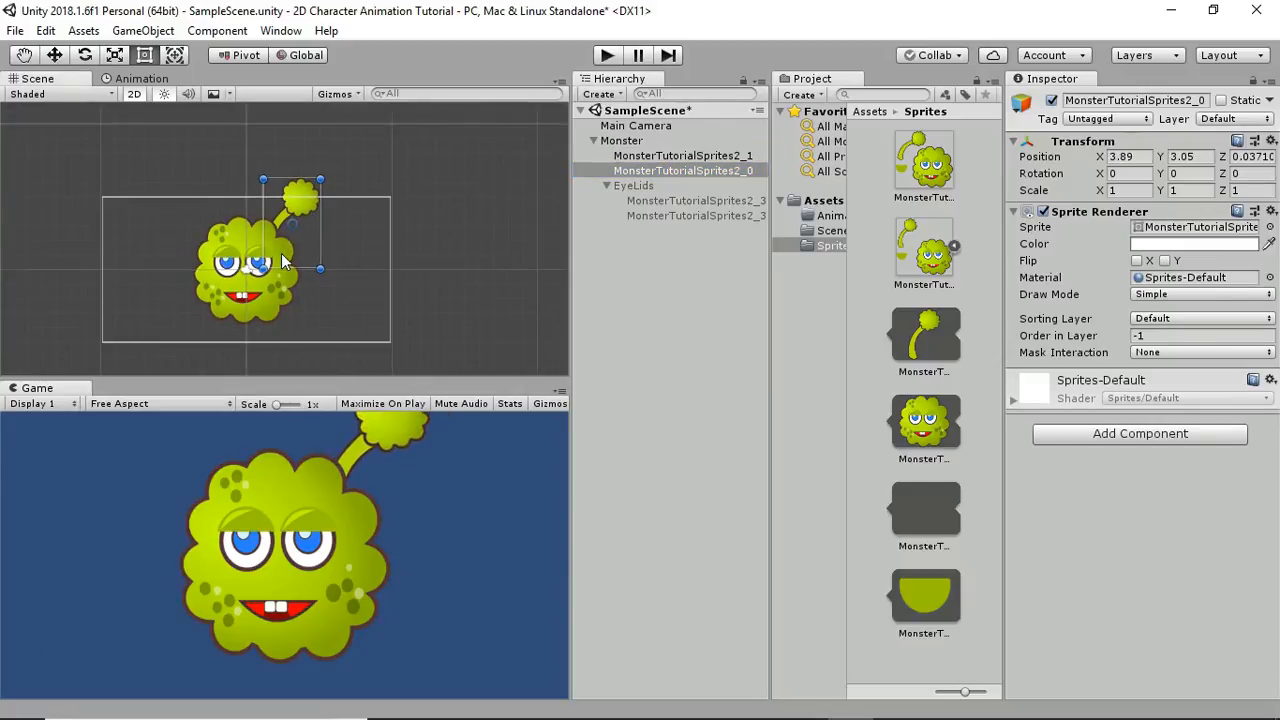
left_click(639, 128)
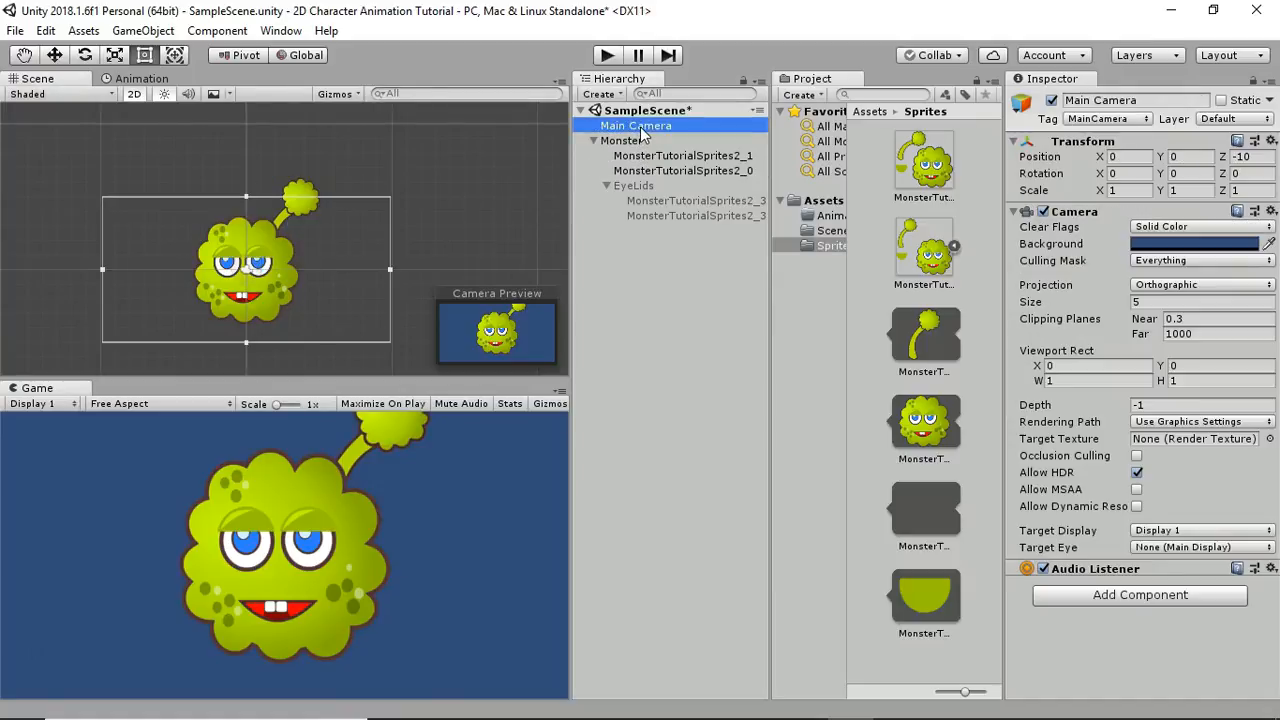
left_click_drag(1102, 297, 1163, 302)
left_click(1112, 303)
type("15")
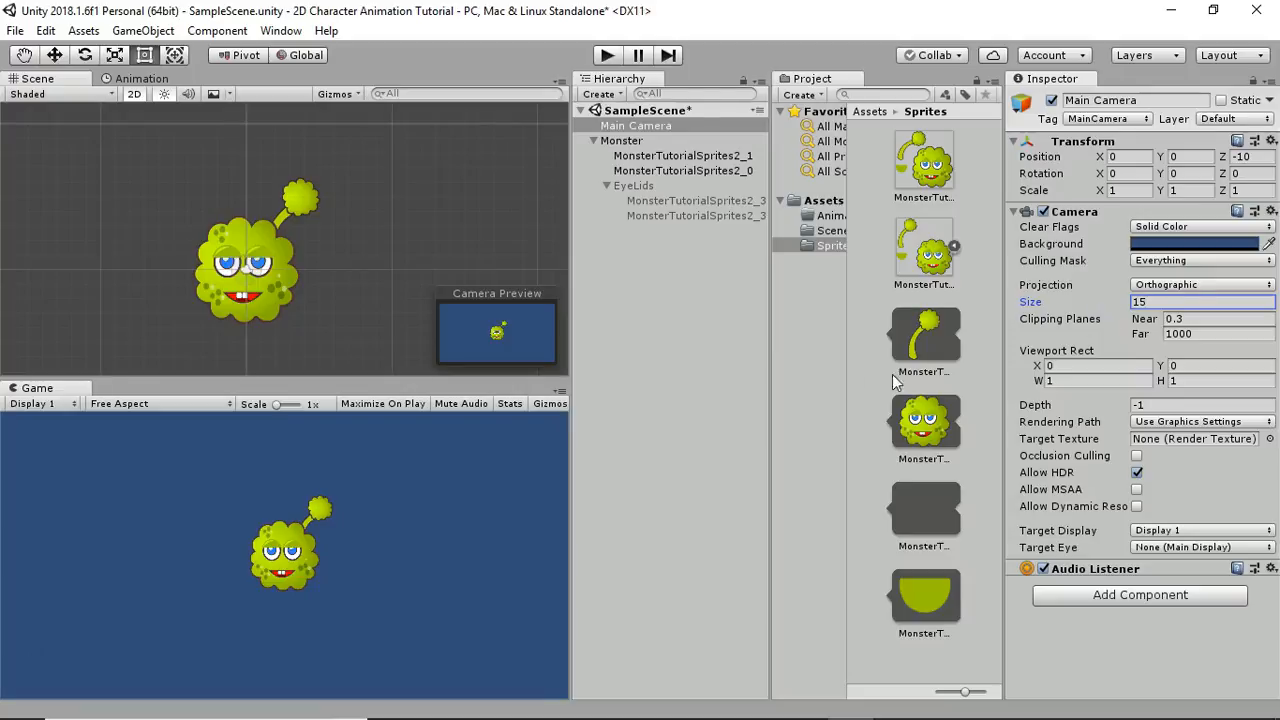
left_click(132, 405)
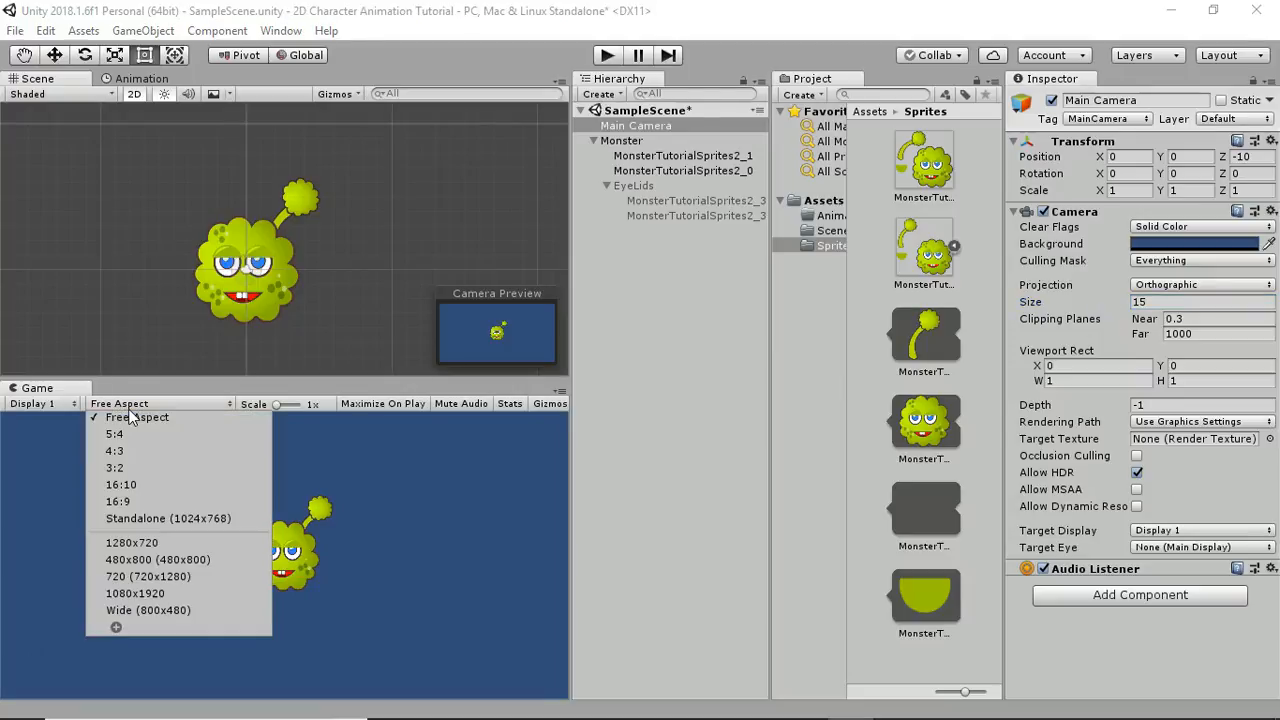
left_click(141, 545)
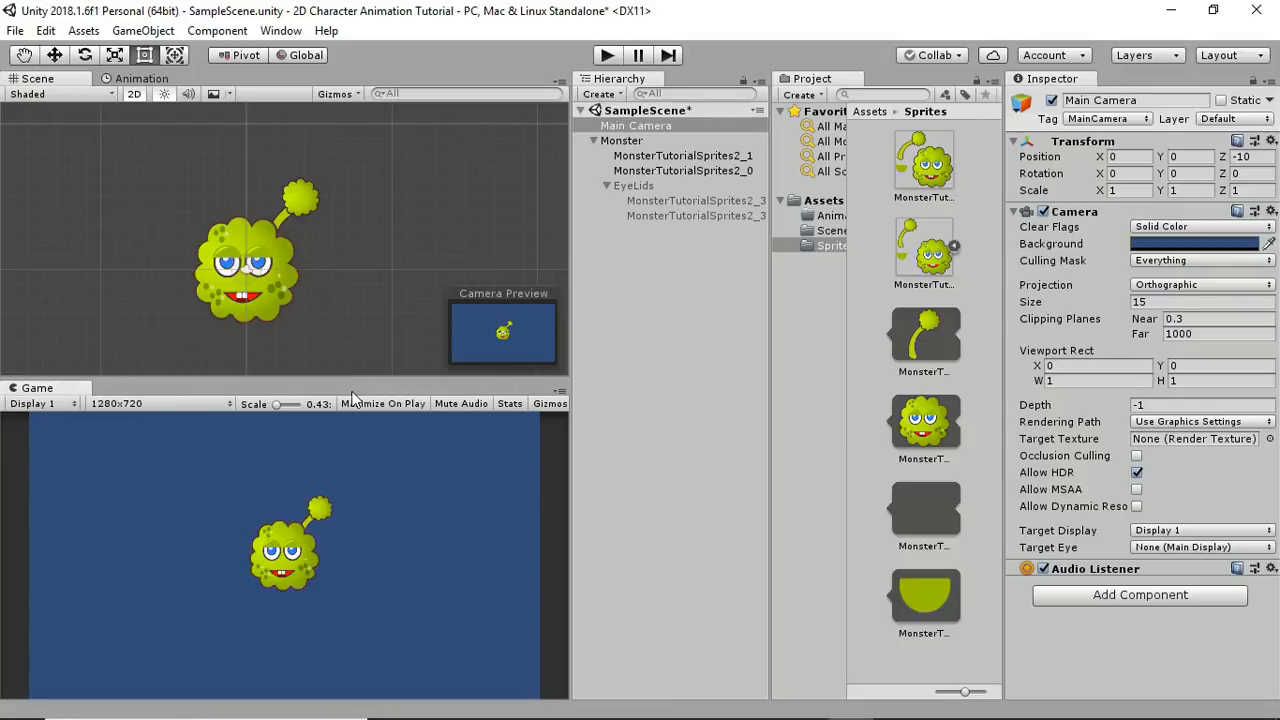
Step: Set the Main Camera's background color to a light turquoise, hexadecimal 9AE0D8
left_click(1197, 244)
left_click_drag(978, 390, 931, 350)
left_click(880, 408)
left_click_drag(880, 408, 877, 382)
mouse_move(937, 353)
left_mouse_down()
mouse_move(980, 349)
mouse_move(948, 349)
left_mouse_up()
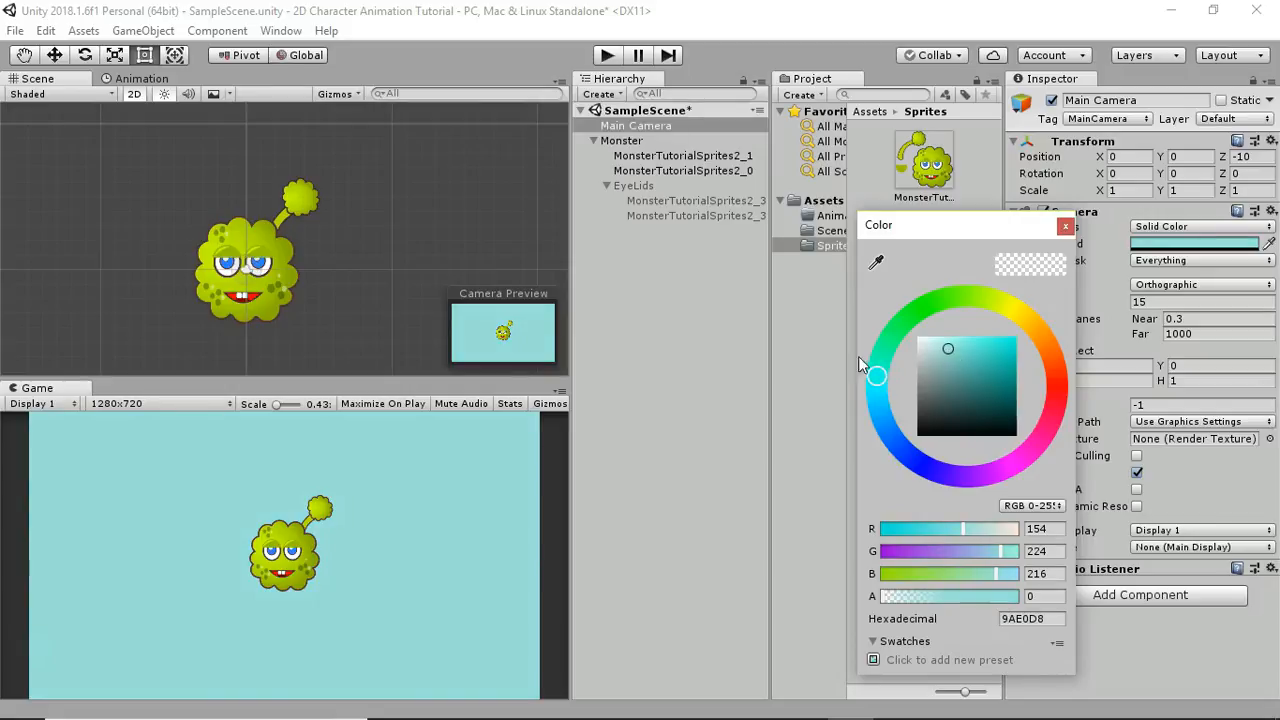
left_click(632, 196)
Step: Raise the antenna sprite above the monster's head, to about X 4.28, Y 4.02
left_click(648, 157)
left_click(650, 170)
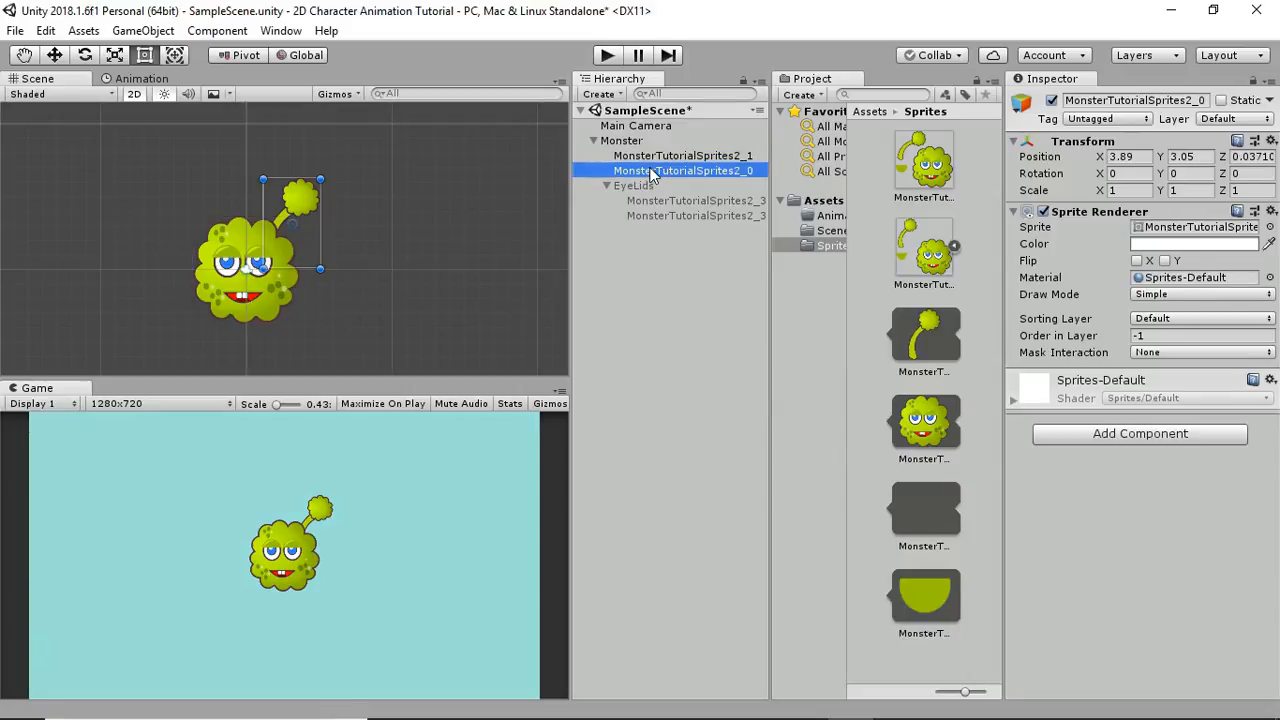
left_click_drag(300, 218, 307, 191)
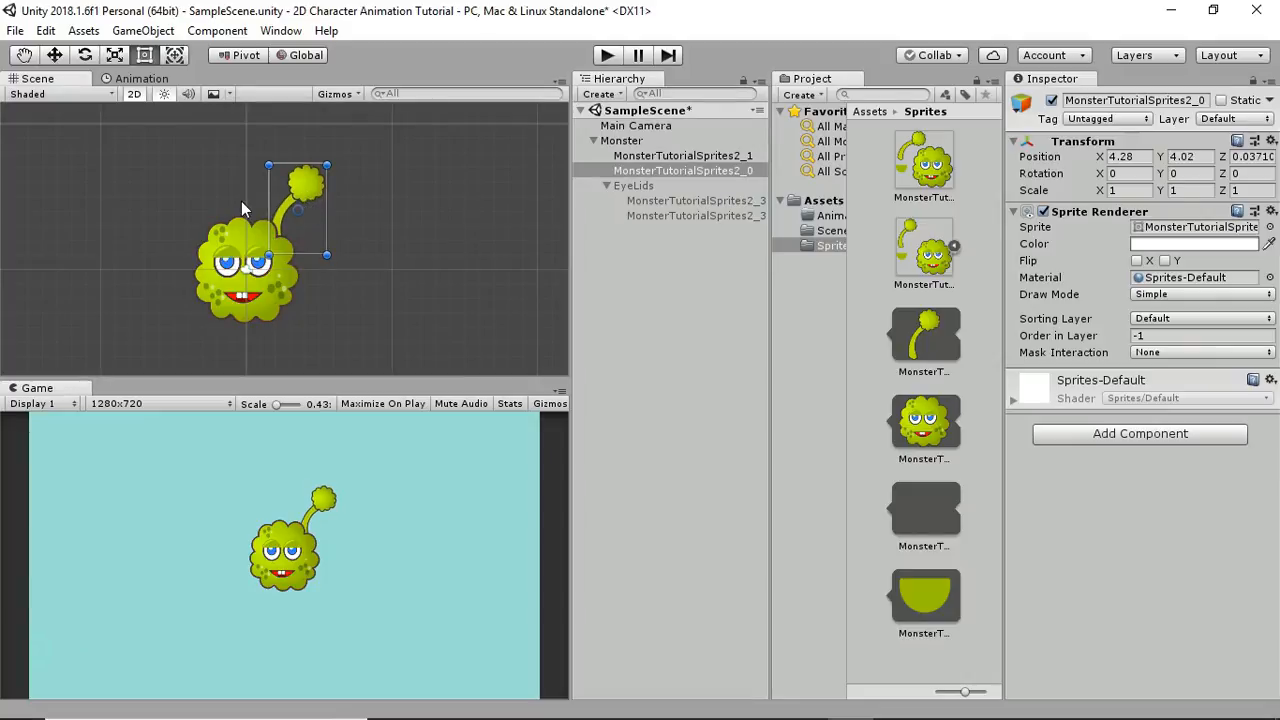
Step: Try rotating the antenna sprite about its center to roughly -25 degrees on Z, and undo the rotation
scroll(241, 201, "up", 2)
scroll(241, 201, "up", 3)
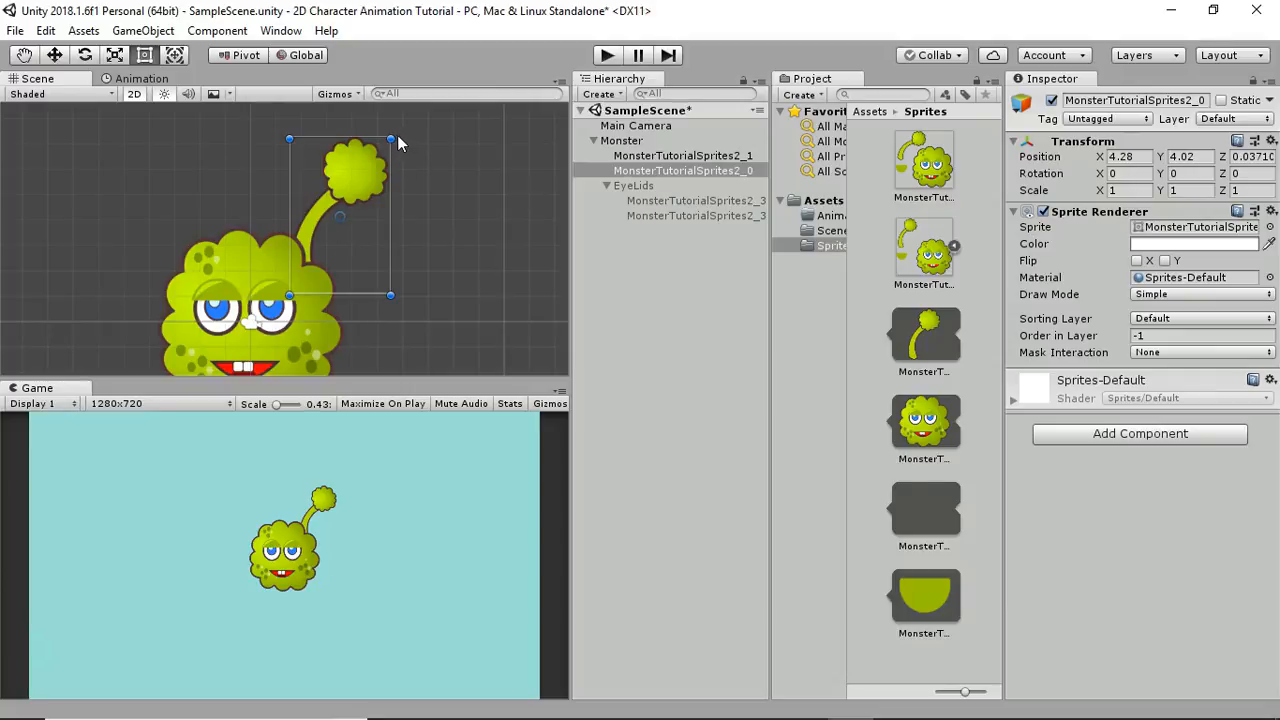
left_click_drag(405, 140, 422, 176)
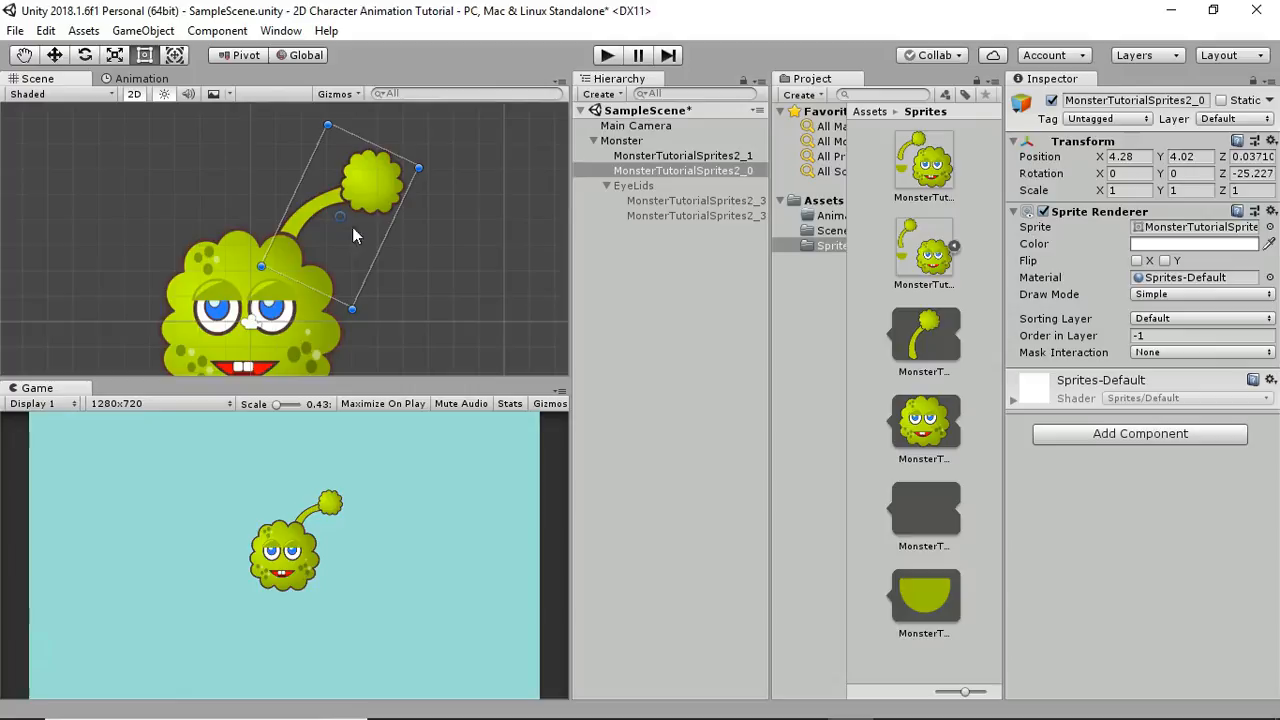
key("ctrl+z")
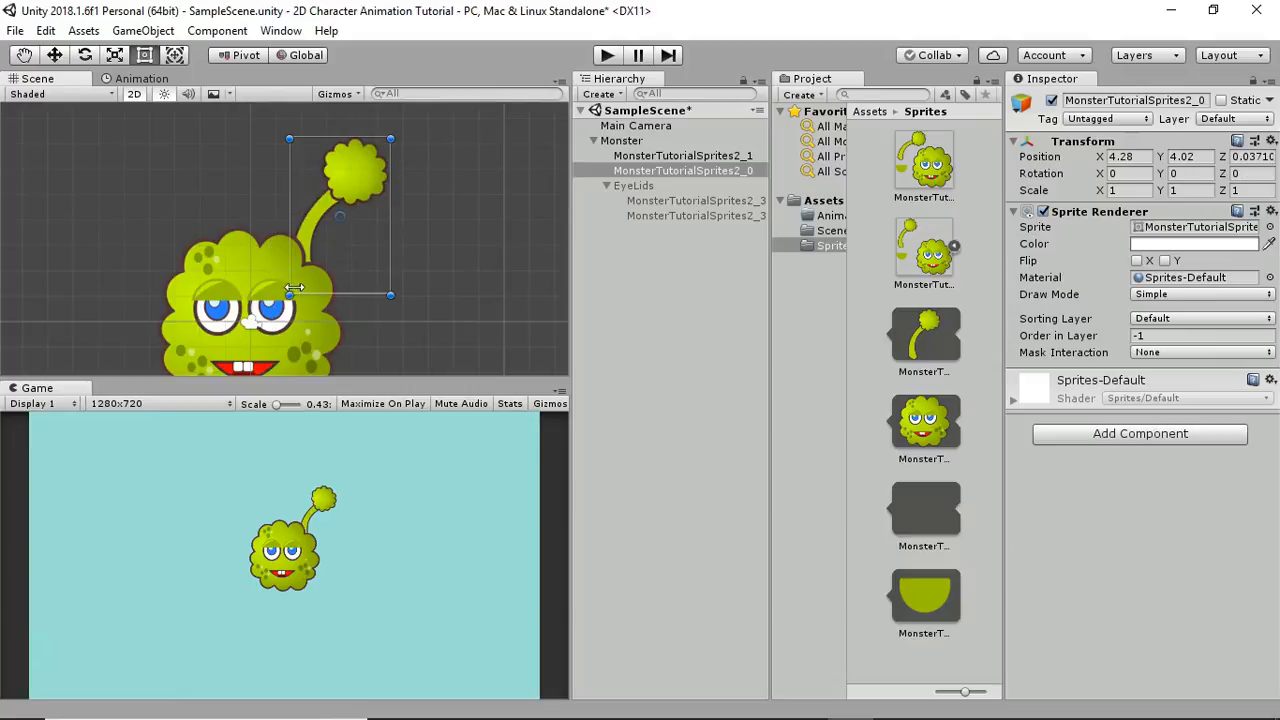
Step: Move the antenna sprite away from the head and back onto it, at about X 4.09, Y 4.24
left_click_drag(358, 182, 436, 140)
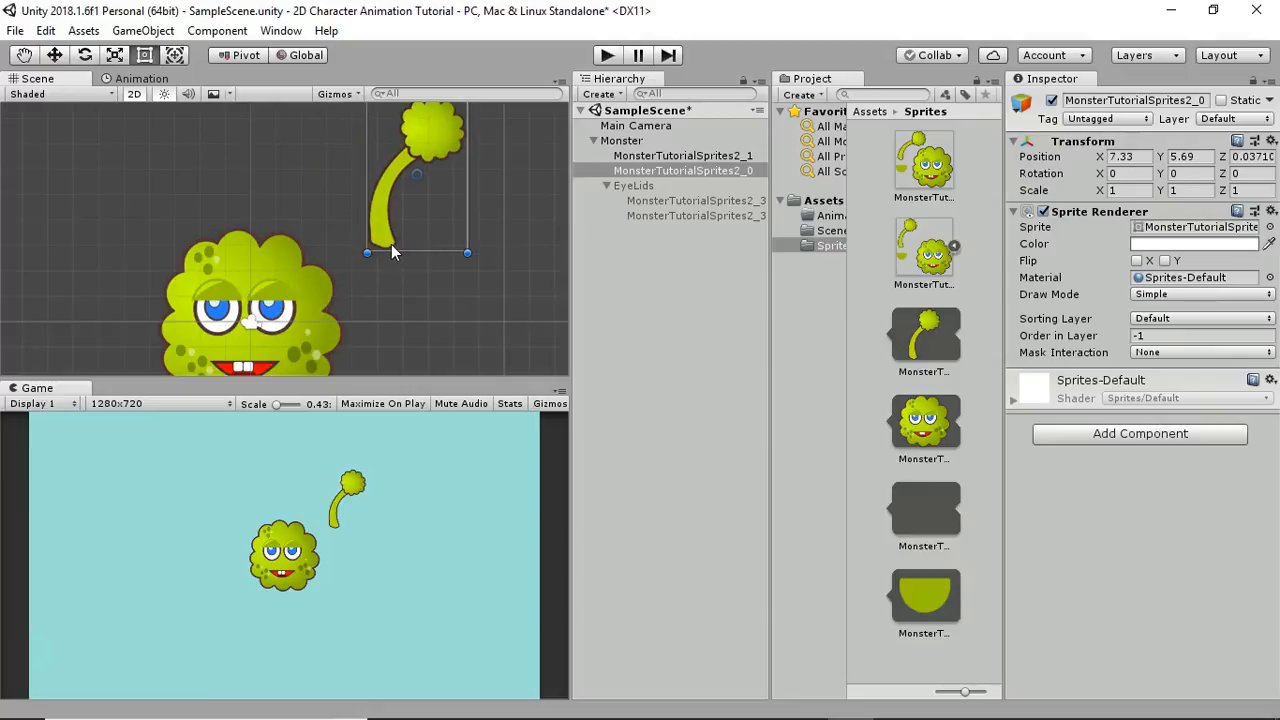
left_click_drag(445, 143, 362, 184)
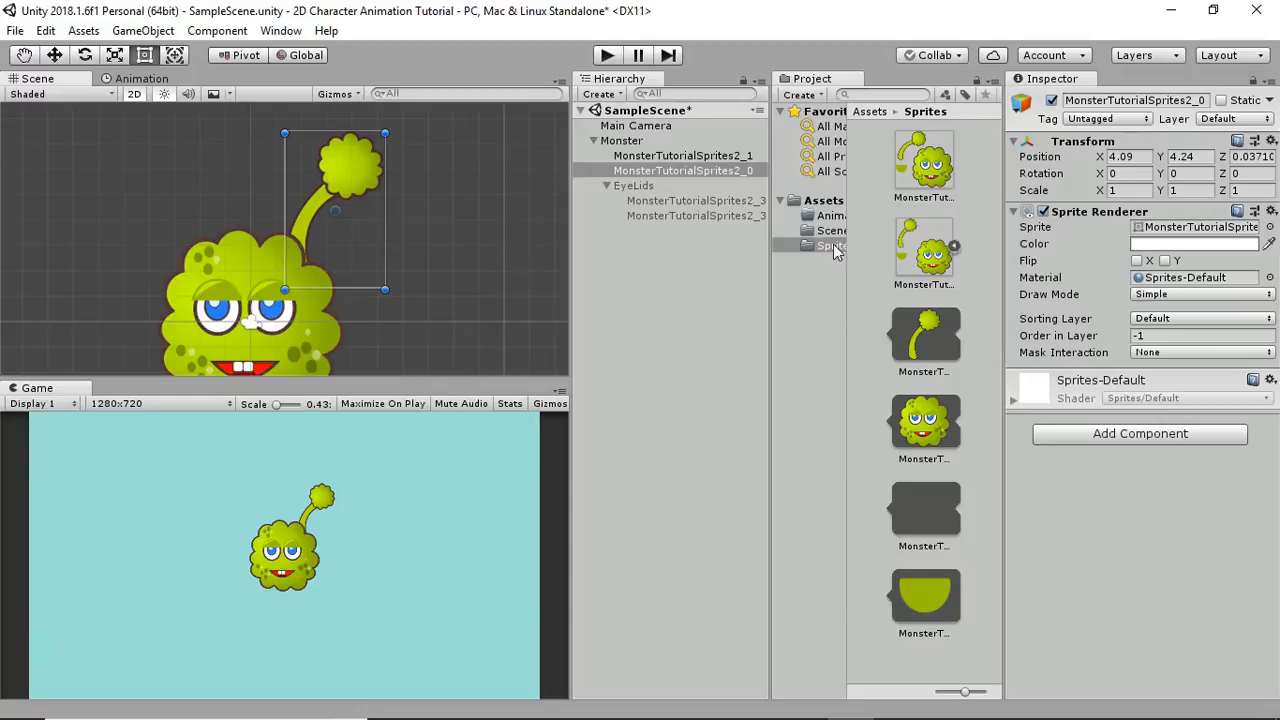
Step: In the Sprite Editor for MonsterTutorialSprites2, move the antenna's pivot to its stalk base, about X 0.175, Y 0.025, and apply the change
left_click(912, 261)
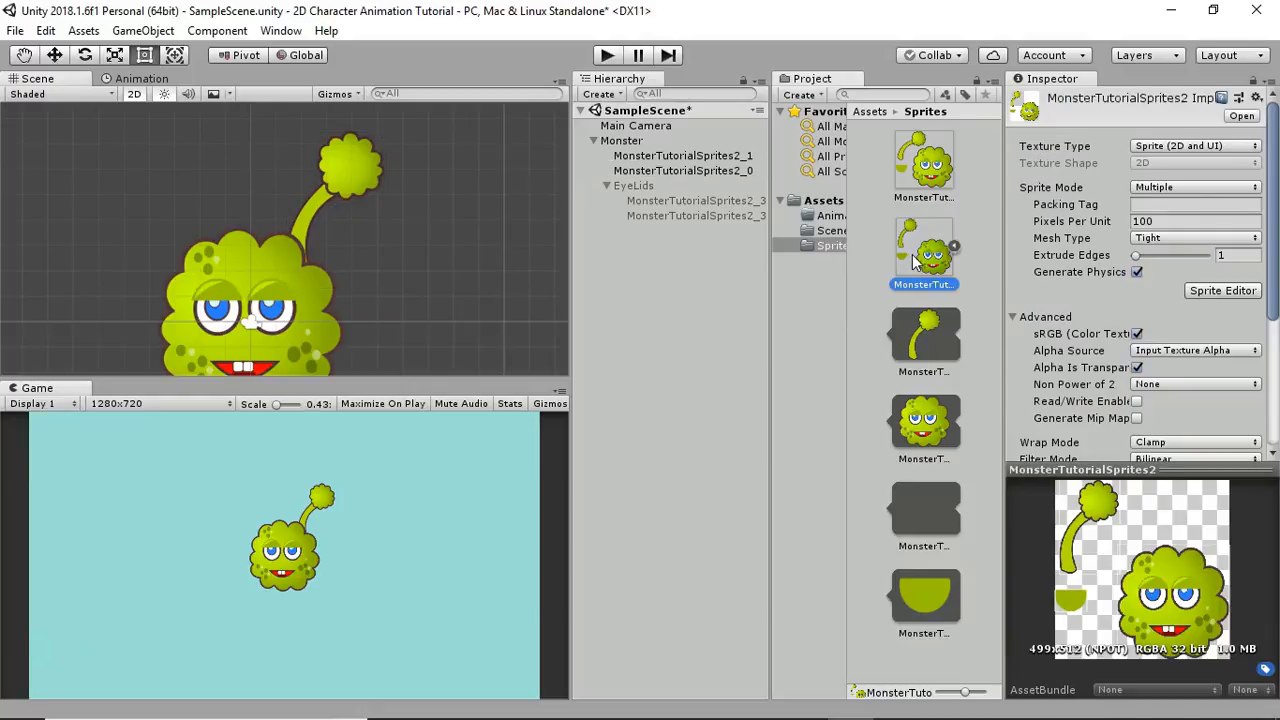
left_click(1222, 290)
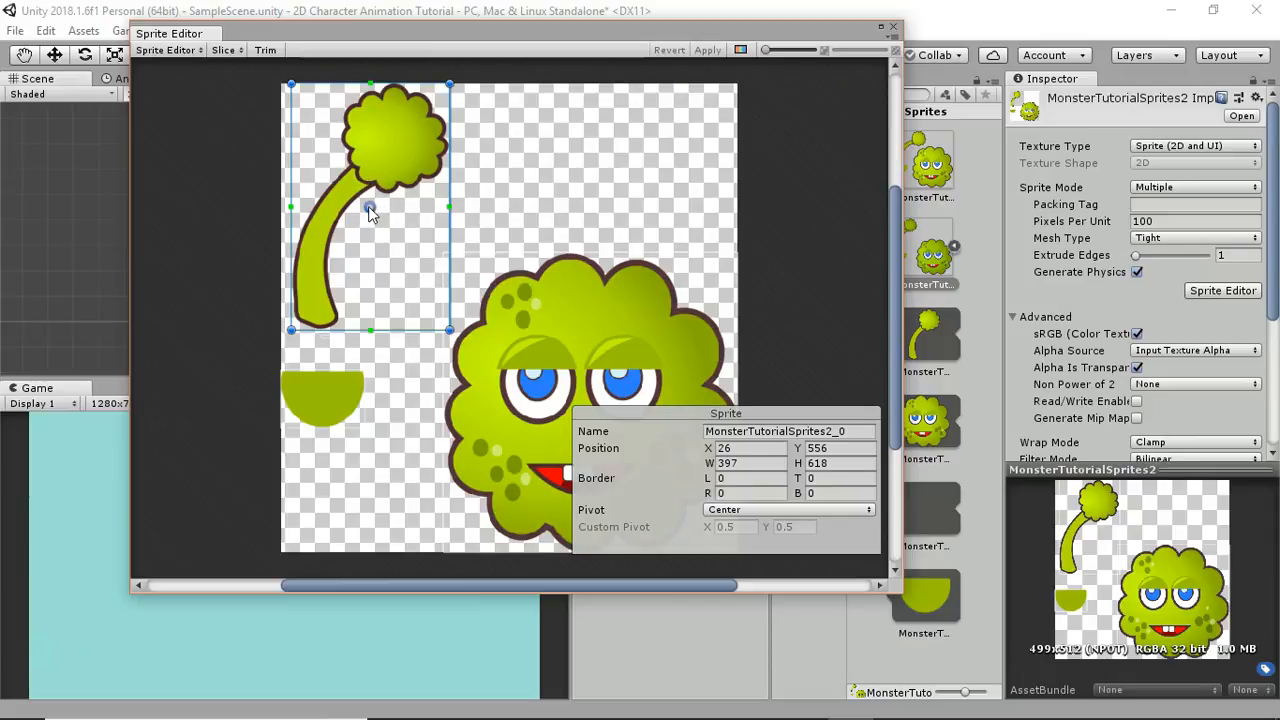
left_click_drag(370, 207, 320, 331)
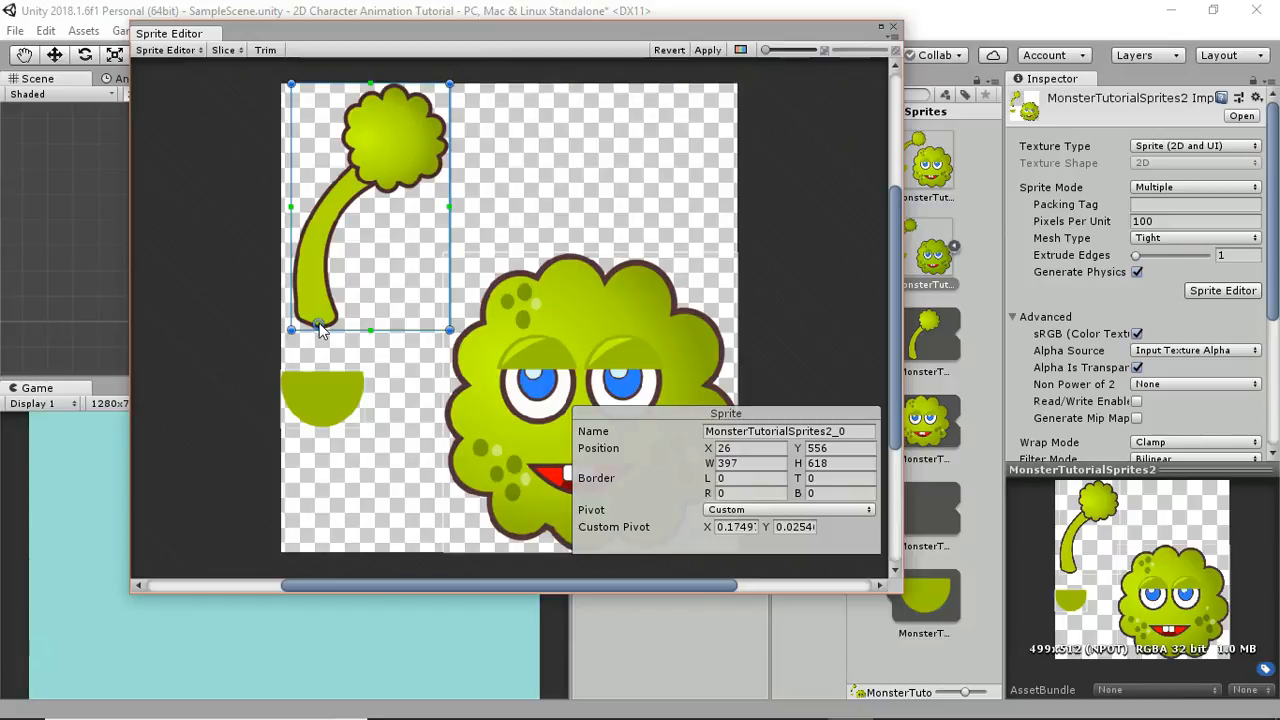
left_click(703, 52)
left_click(895, 30)
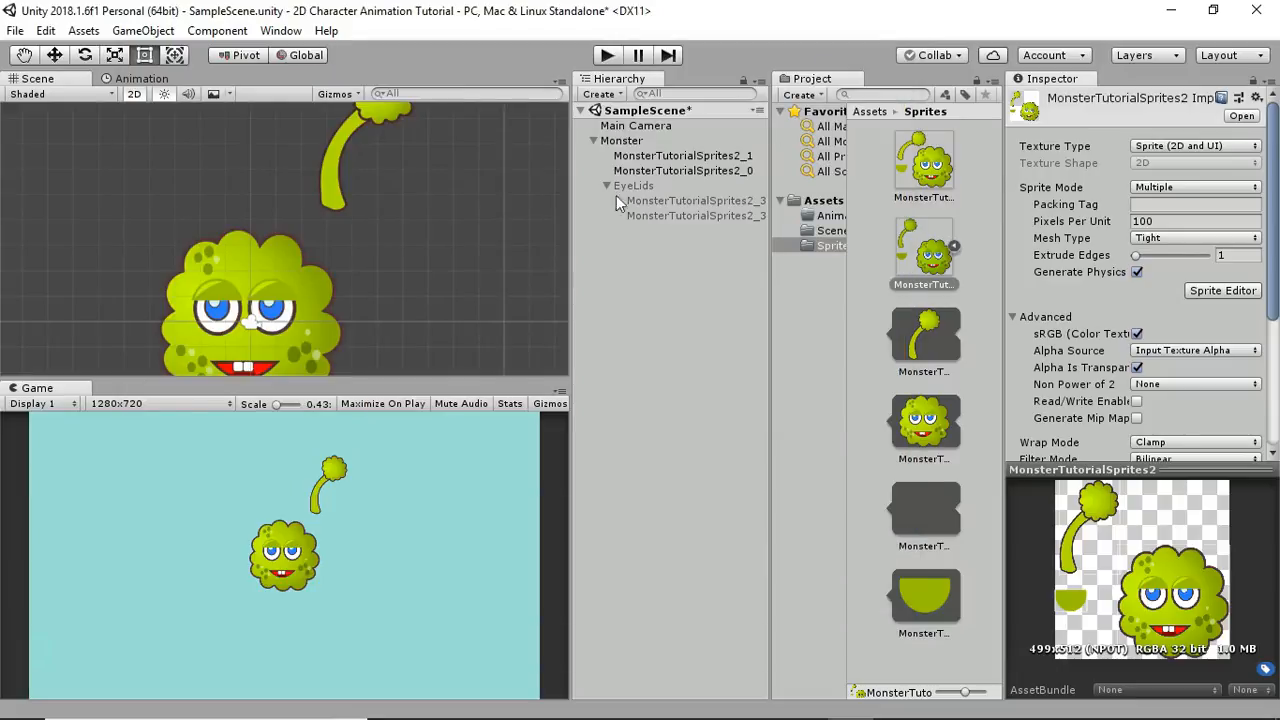
Step: Select the antenna sprite in the scene and examine its pivot point at the stalk's base and the handle position mode
left_click(340, 190)
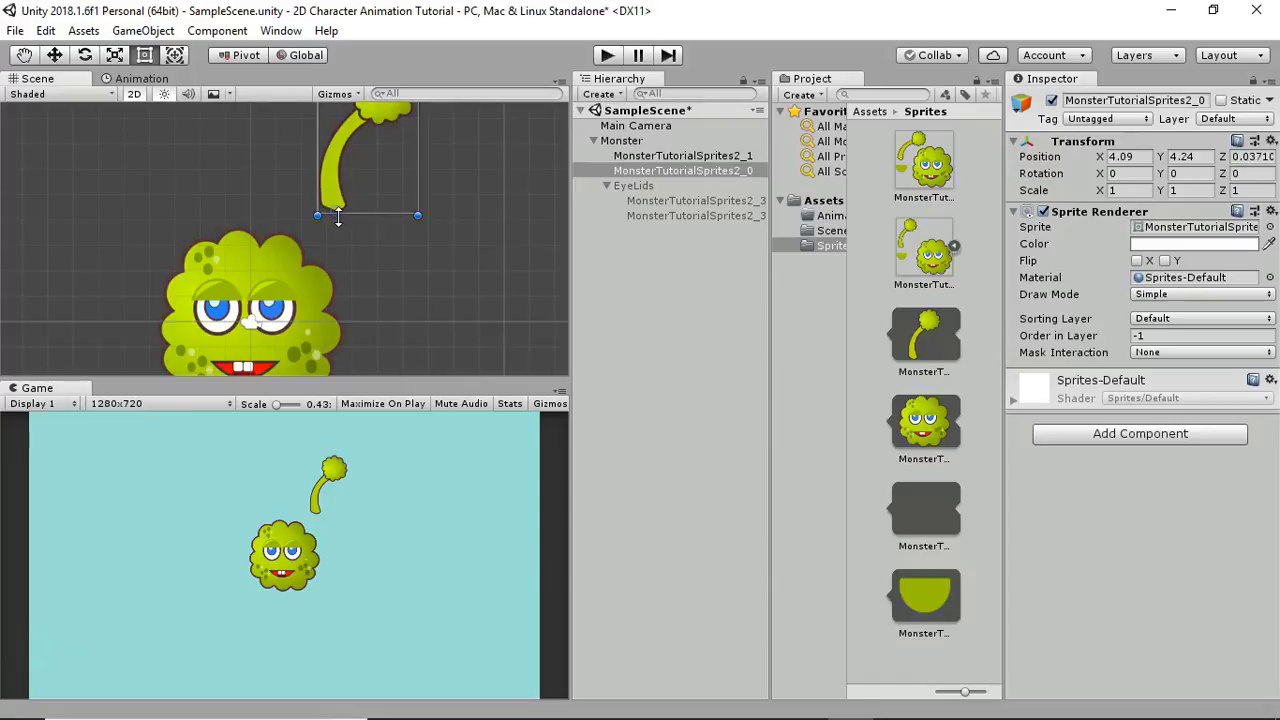
scroll(338, 216, "up", 2)
scroll(338, 216, "up", 3)
middle_click_drag(334, 220, 342, 250)
scroll(340, 289, "down", 2)
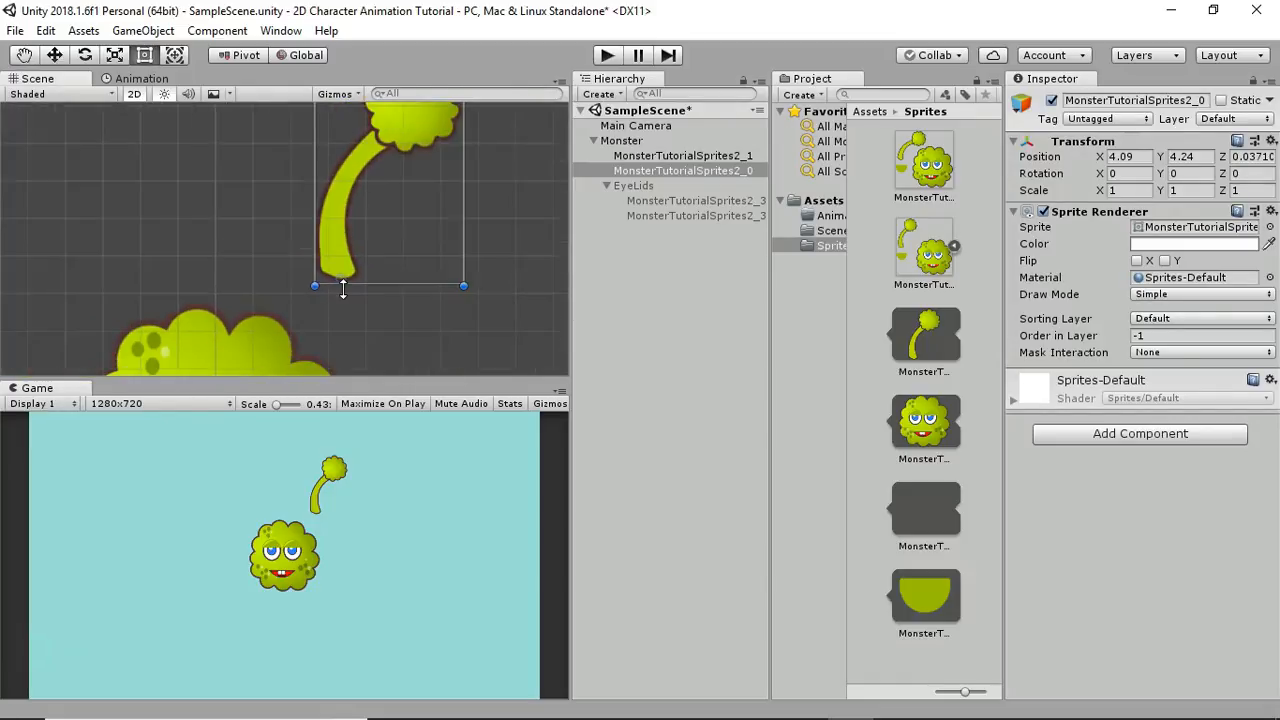
scroll(344, 292, "down", 3)
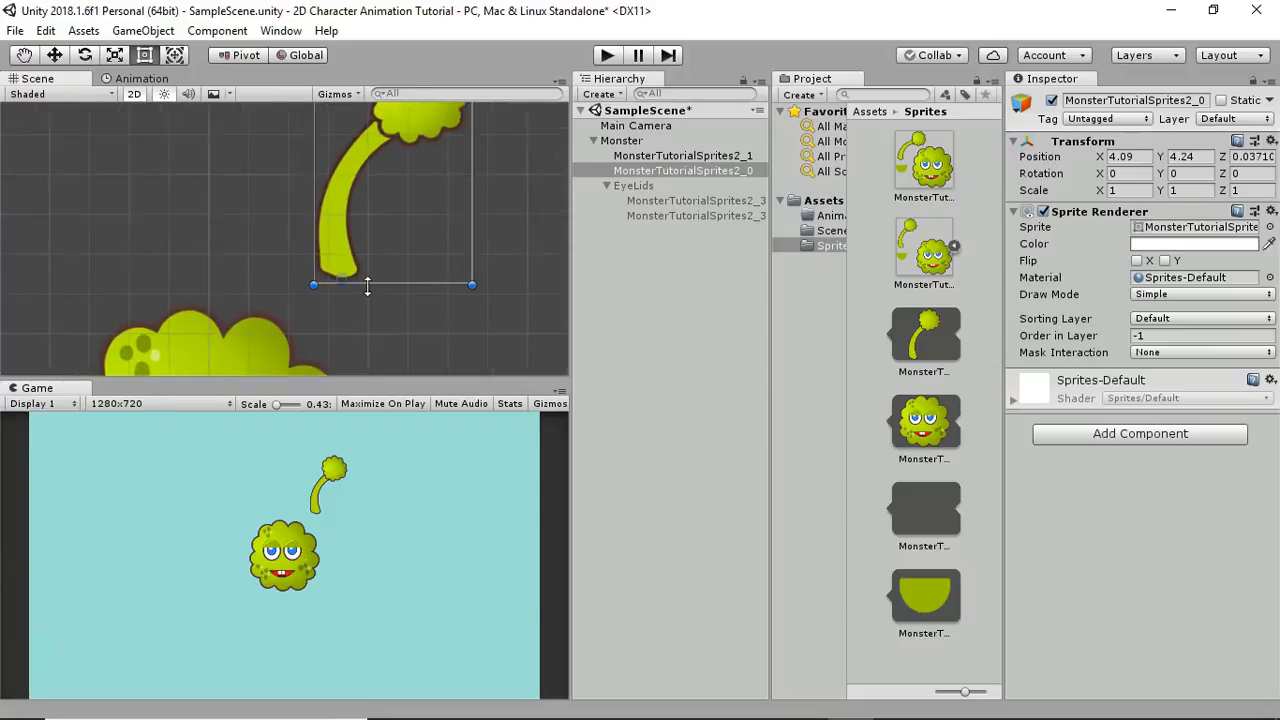
middle_click_drag(386, 228, 380, 248)
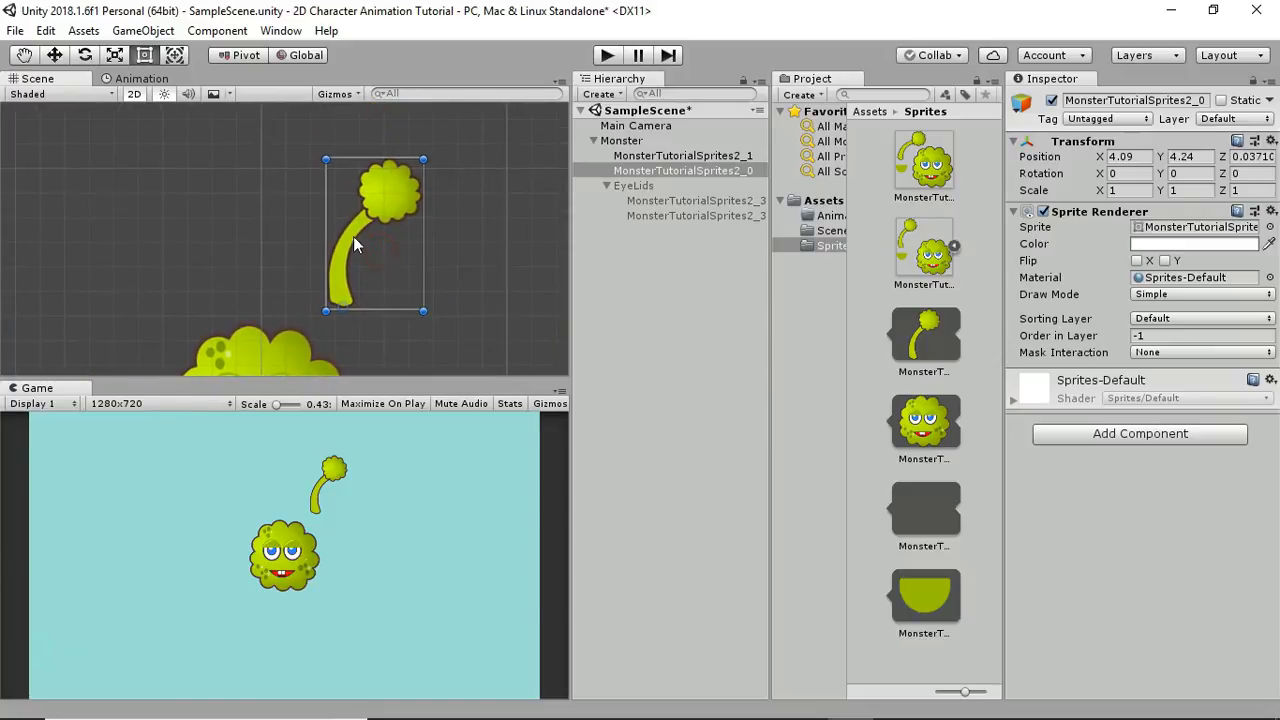
left_click(239, 57)
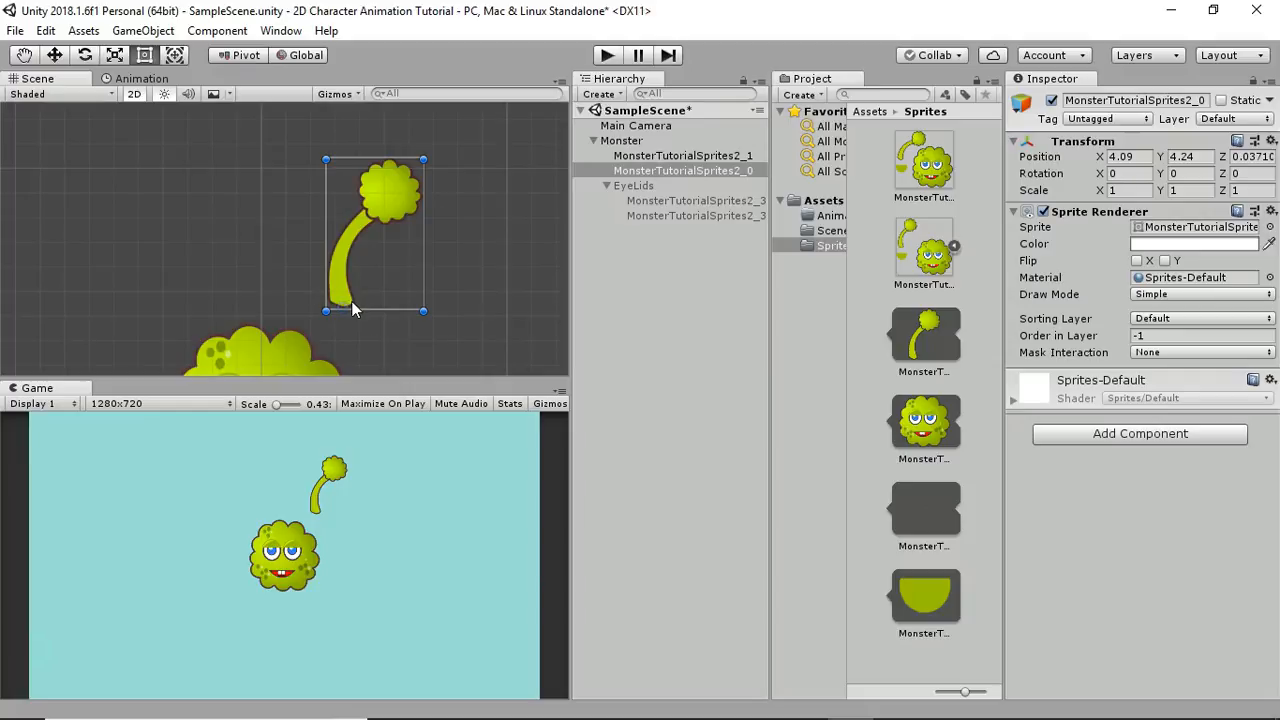
Step: Rotate the antenna sprite to about -14 degrees on Z and place it on the head at about X 3.34, Y 0.92
left_click_drag(438, 160, 480, 178)
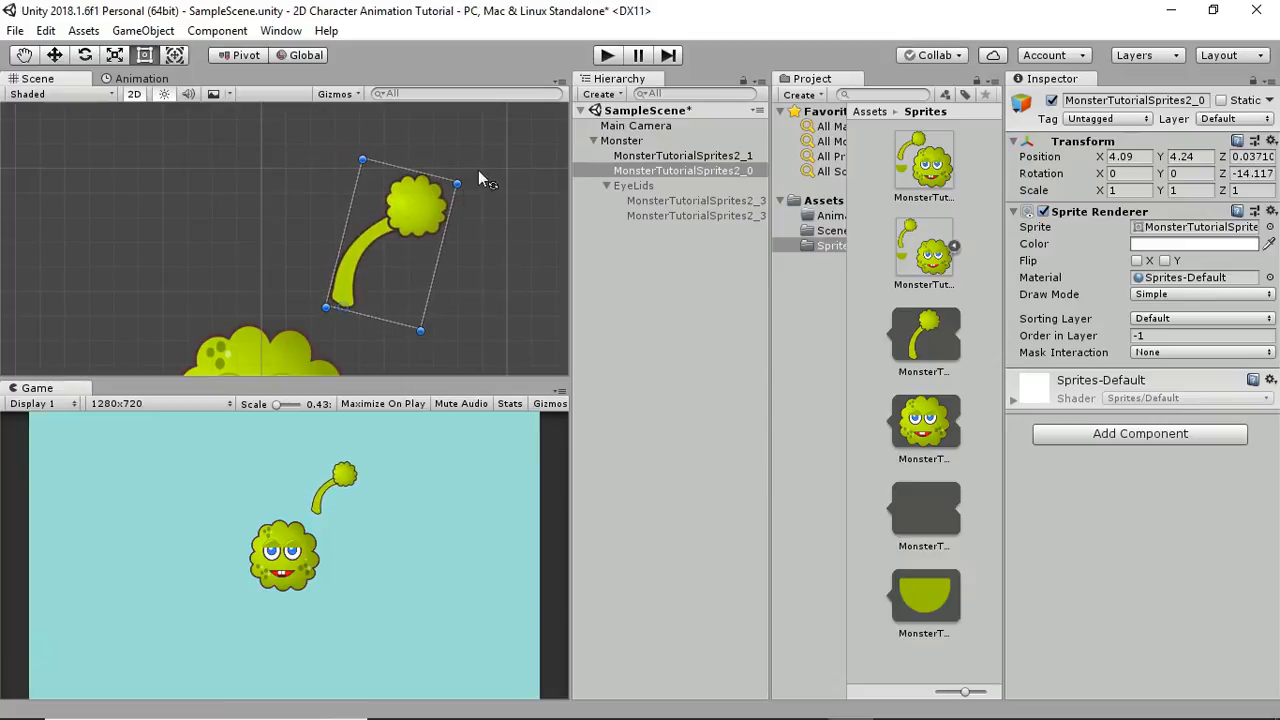
left_click_drag(420, 211, 382, 272)
scroll(362, 280, "down", 4)
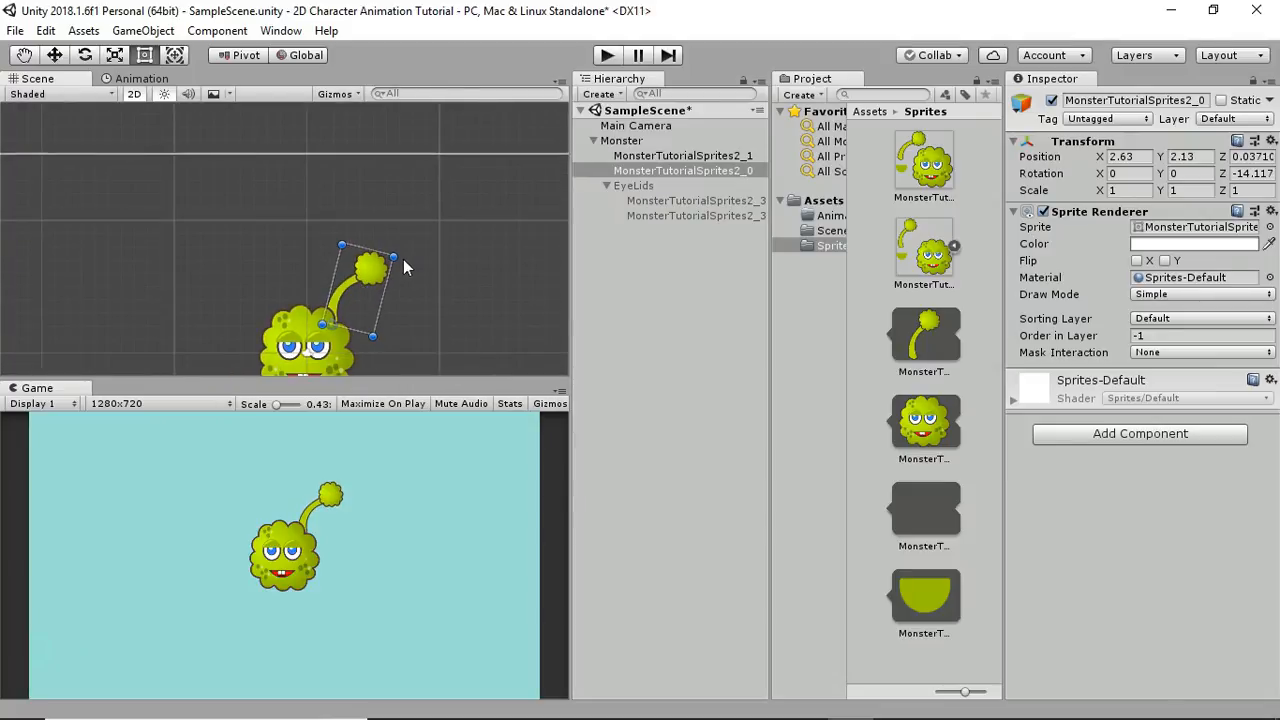
left_click_drag(362, 271, 368, 298)
scroll(371, 290, "down", 2)
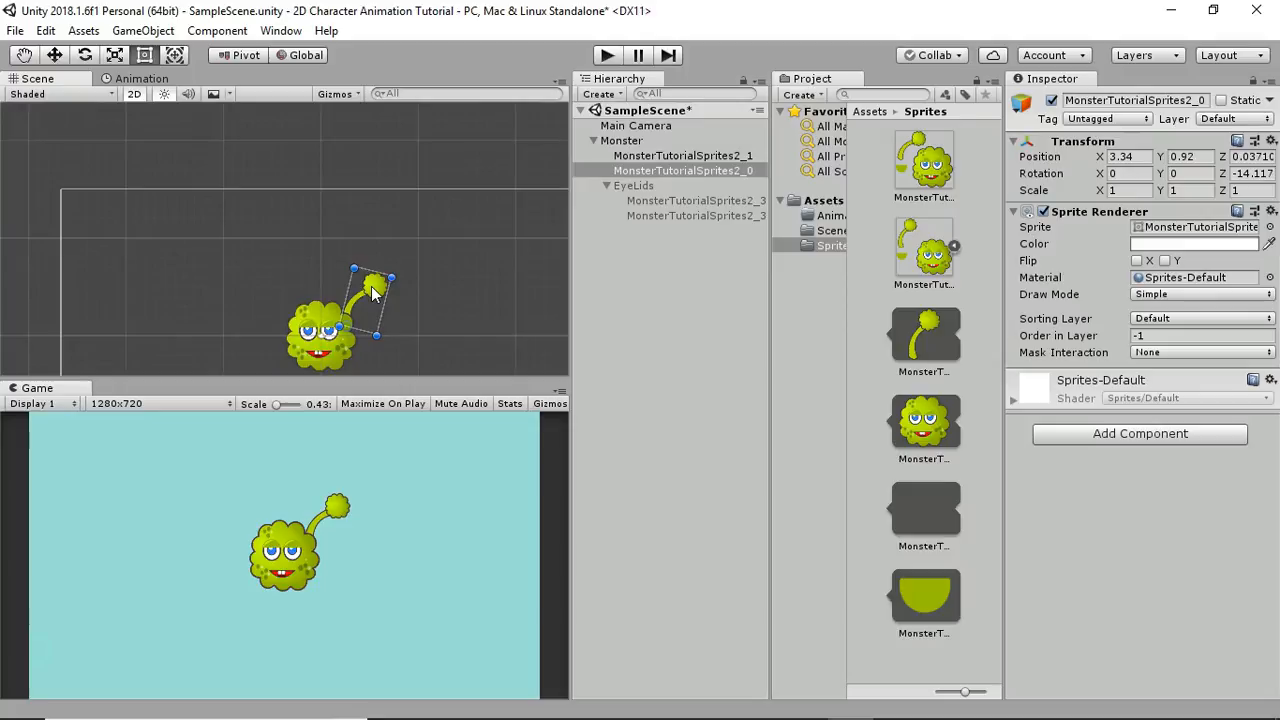
Step: Duplicate the antenna sprite and move the copy across the head to about X -1.4, Y 0.92
key("ctrl+d")
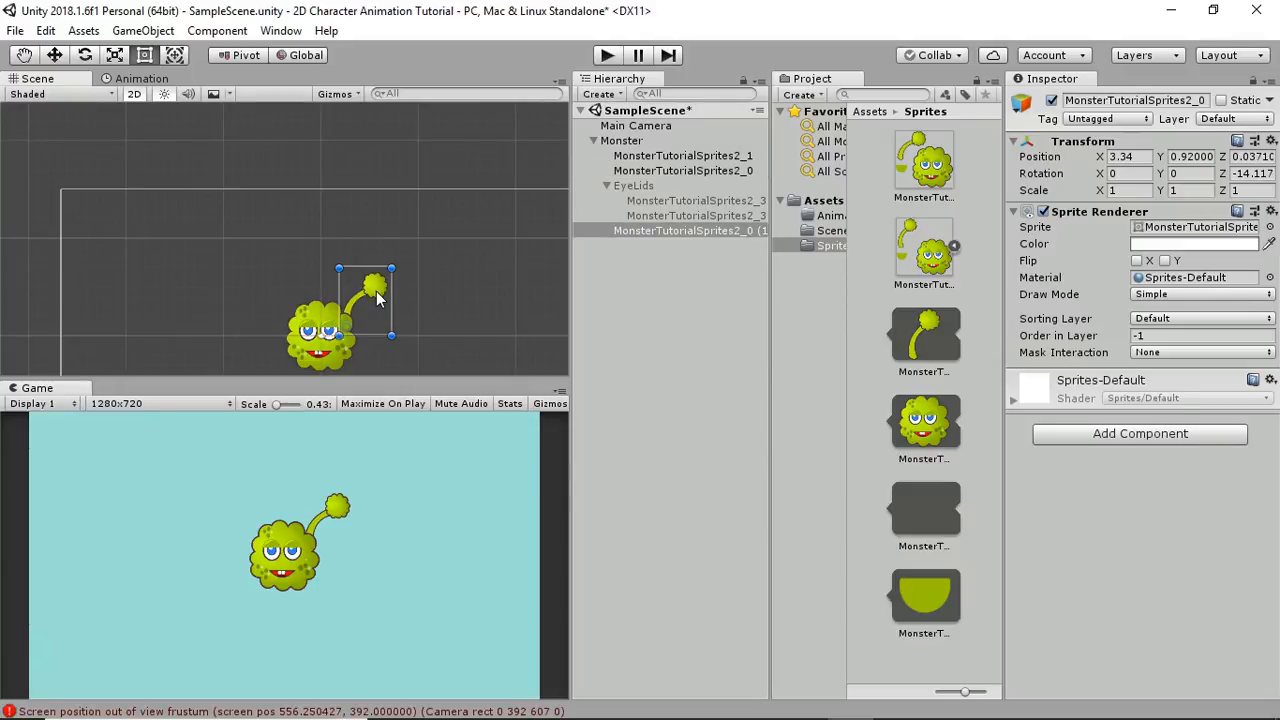
left_click_drag(378, 298, 328, 297)
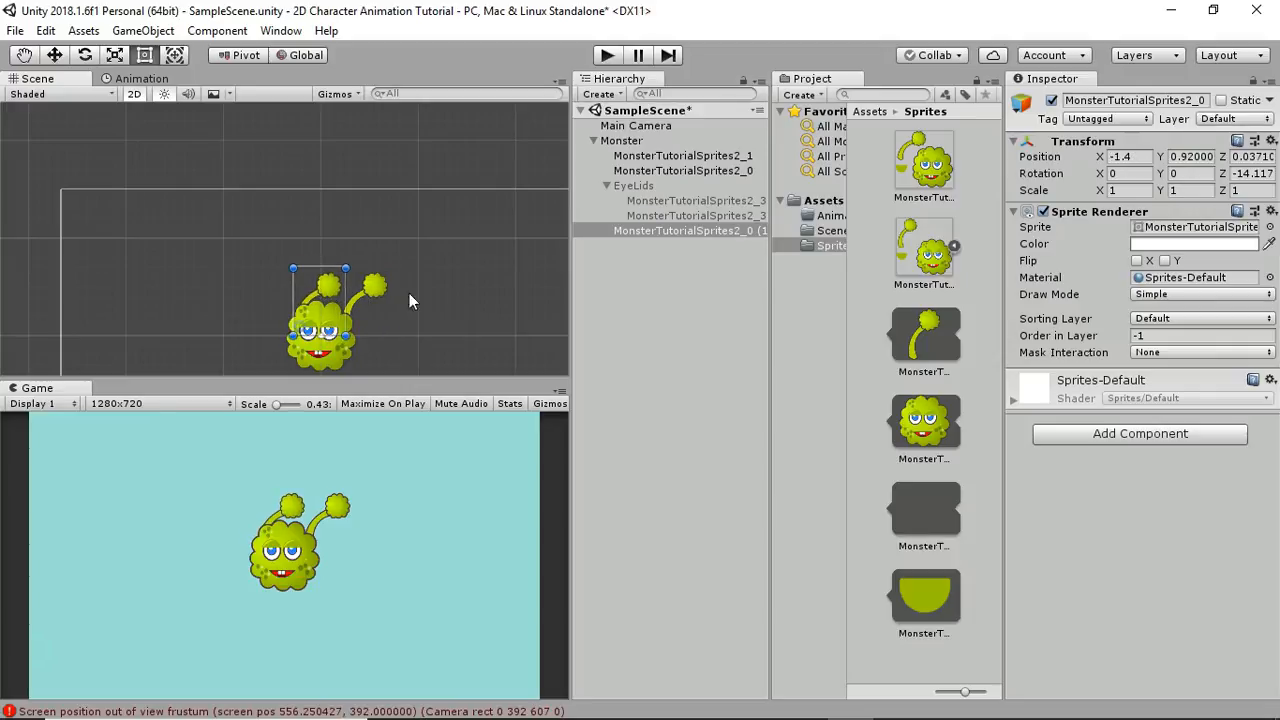
Step: Try mirroring the duplicate antenna with an X scale of -1, and restore its X scale to 1
left_click(1126, 191)
left_click(1247, 190)
left_click_drag(1252, 190, 1229, 191)
type("1")
left_click(1142, 191)
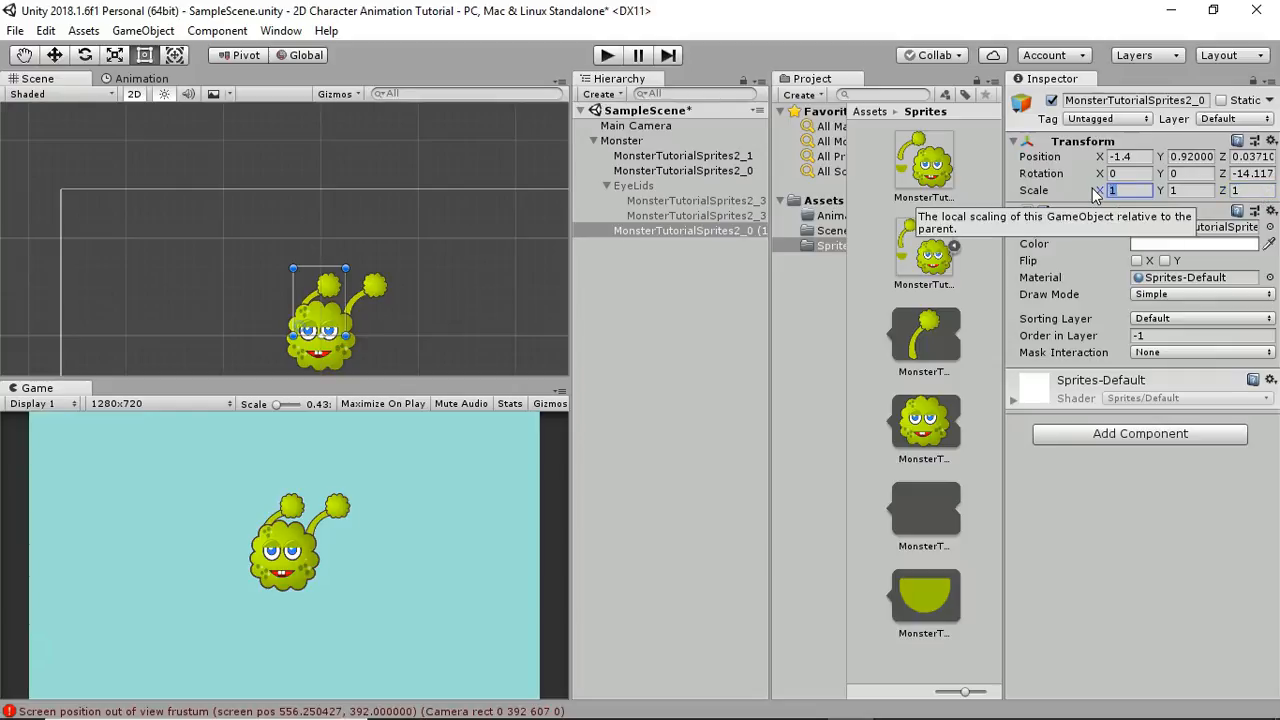
type("-1")
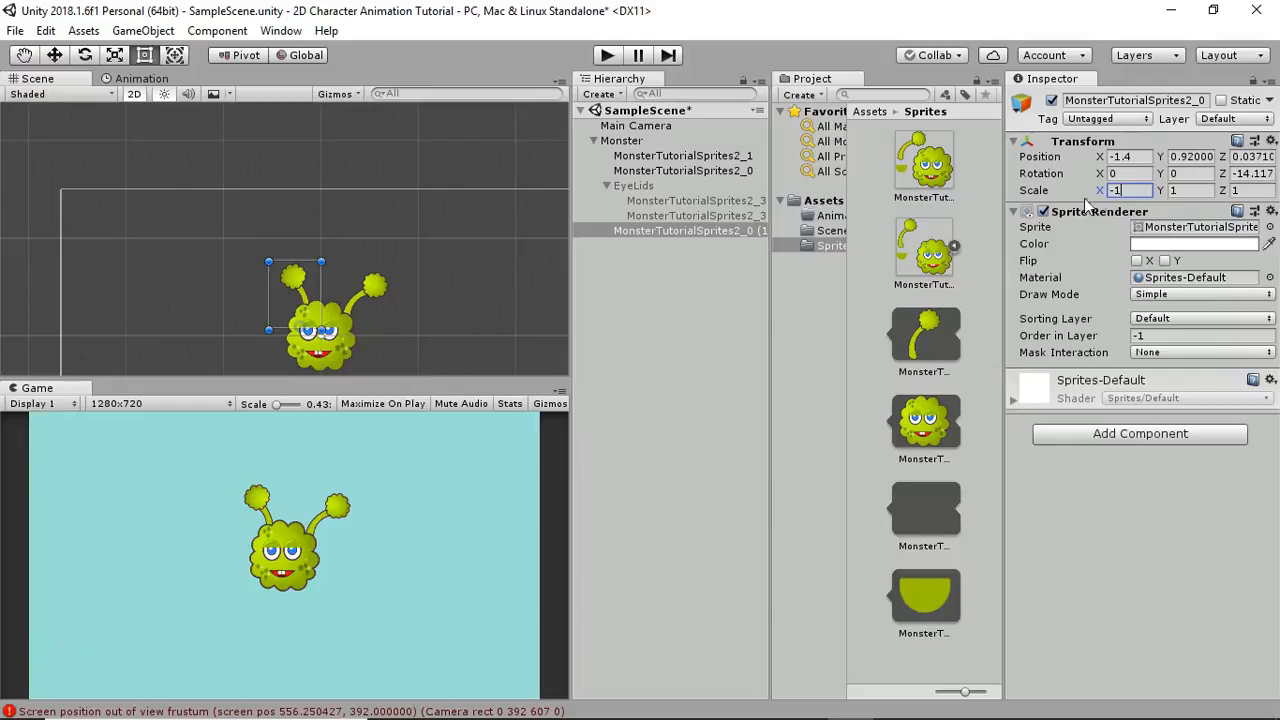
left_click_drag(1124, 191, 1086, 193)
type("1")
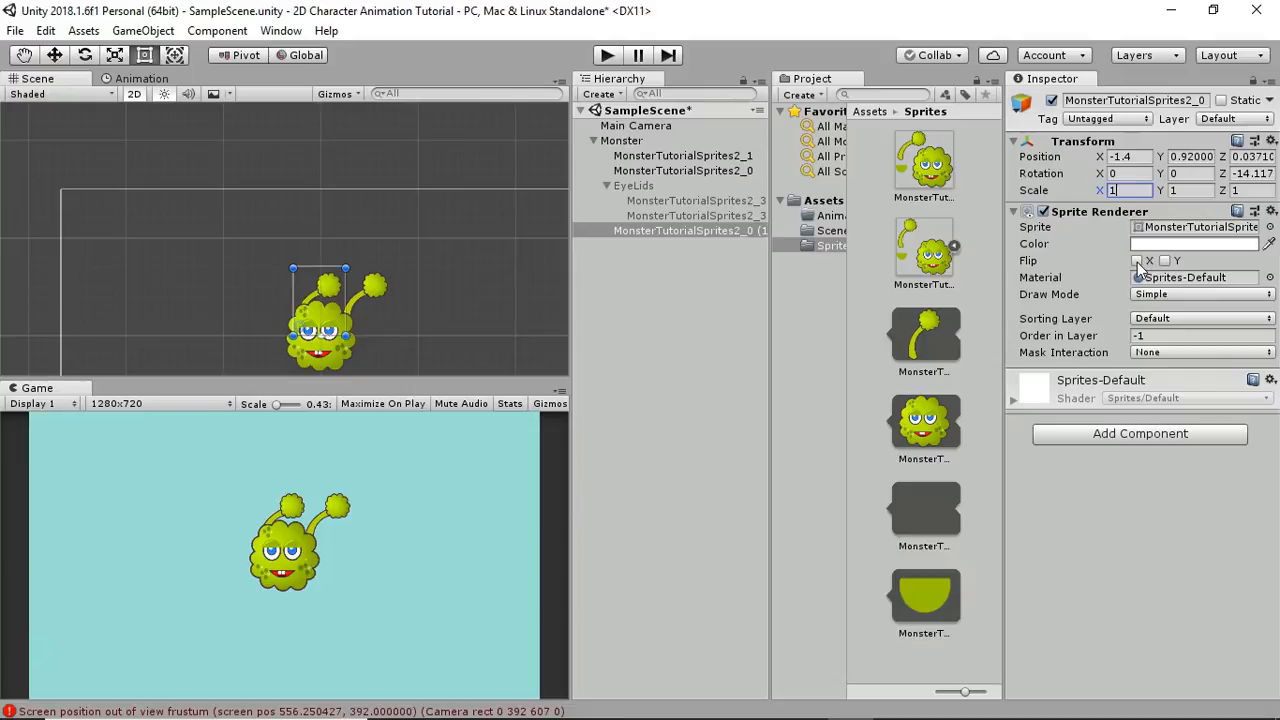
Step: Flip the duplicate antenna's sprite on X and move it to about X -1.99, Y 0.71
left_click(1136, 261)
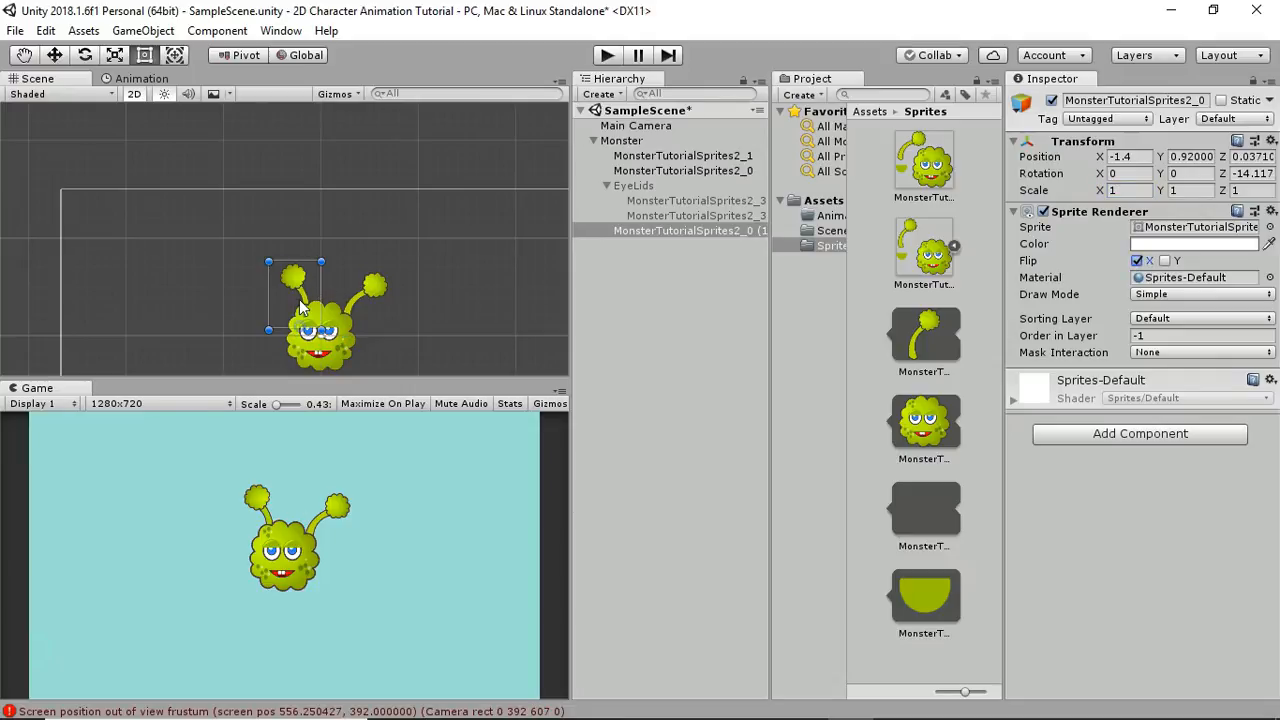
scroll(300, 278, "up", 4)
left_click_drag(297, 270, 285, 272)
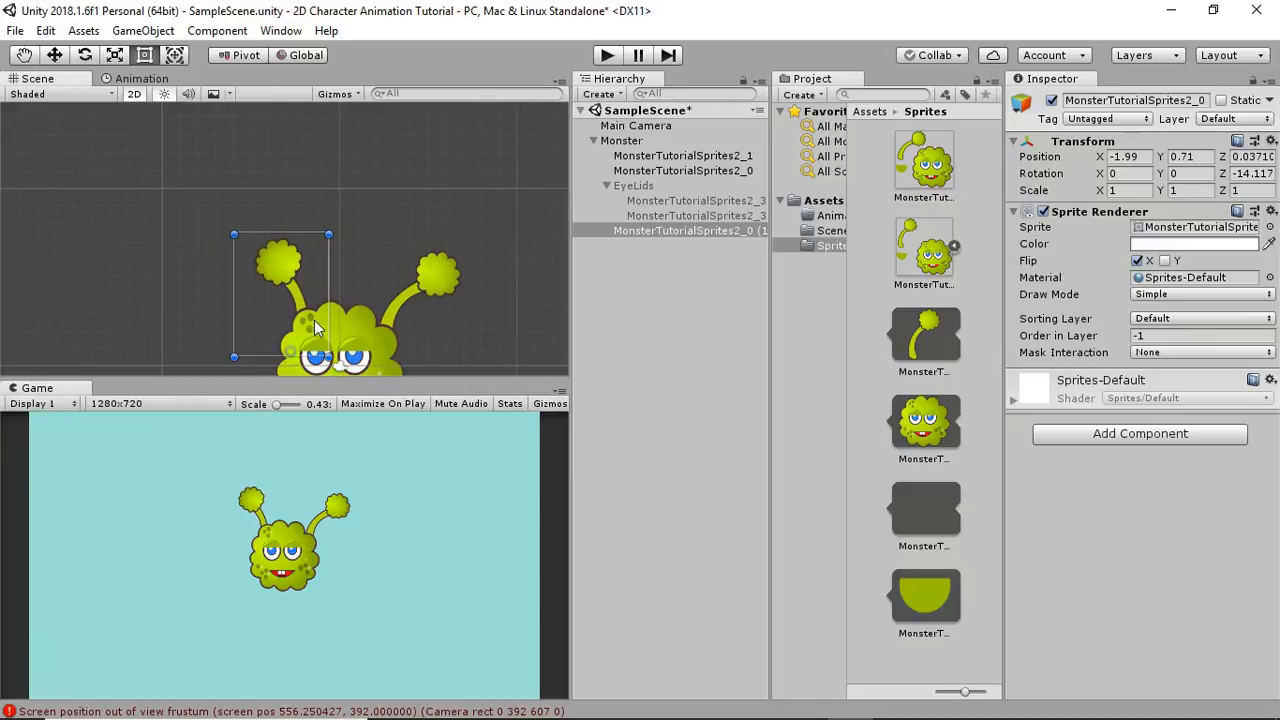
scroll(315, 321, "down", 2)
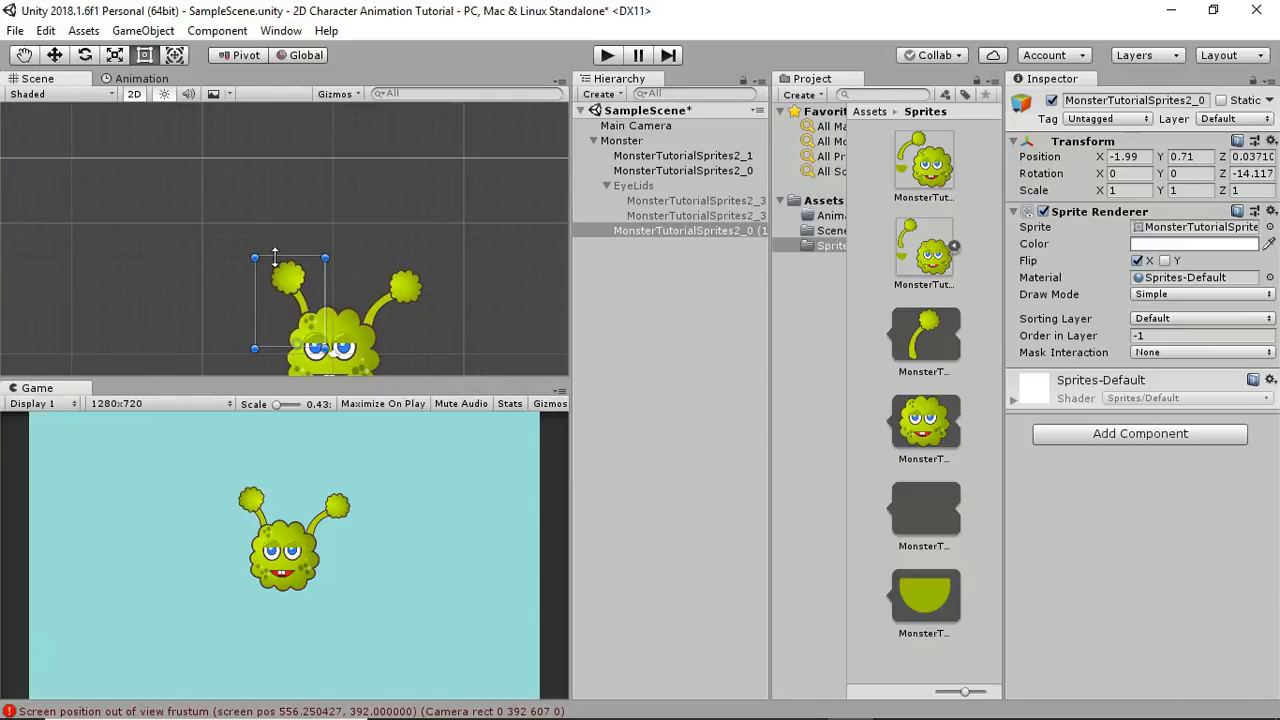
scroll(246, 275, "down", 3)
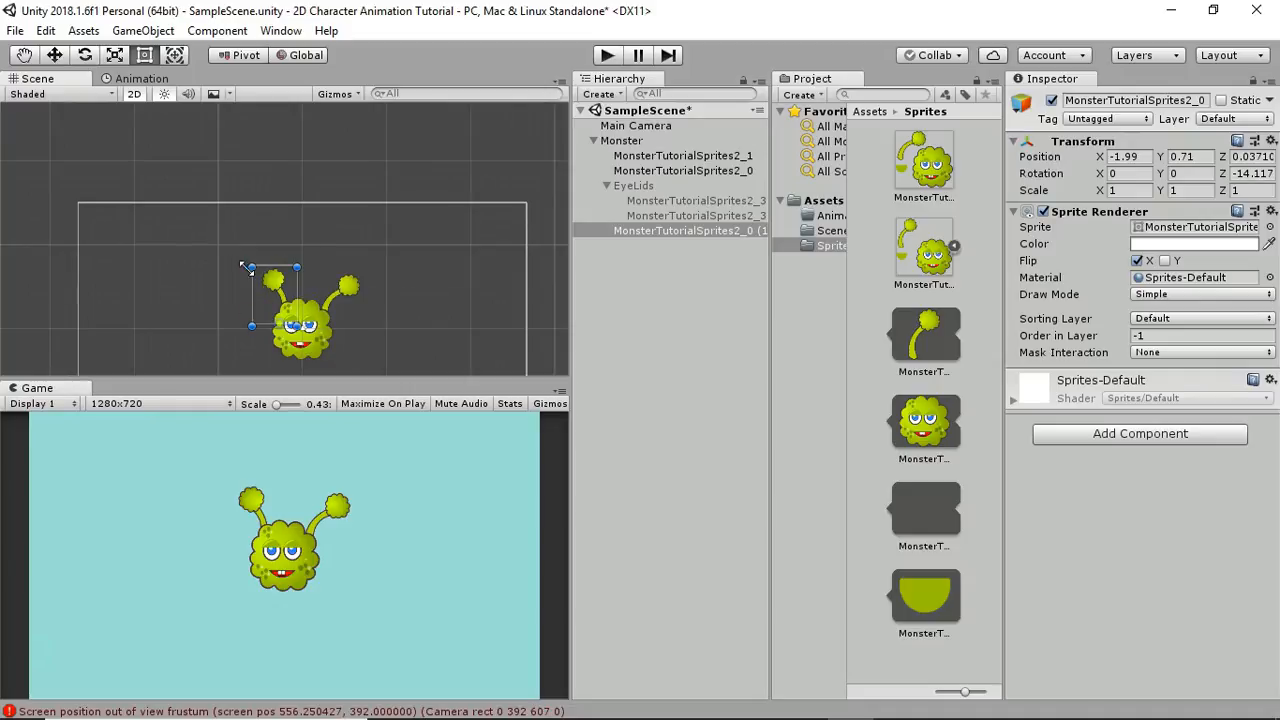
scroll(248, 271, "up", 4)
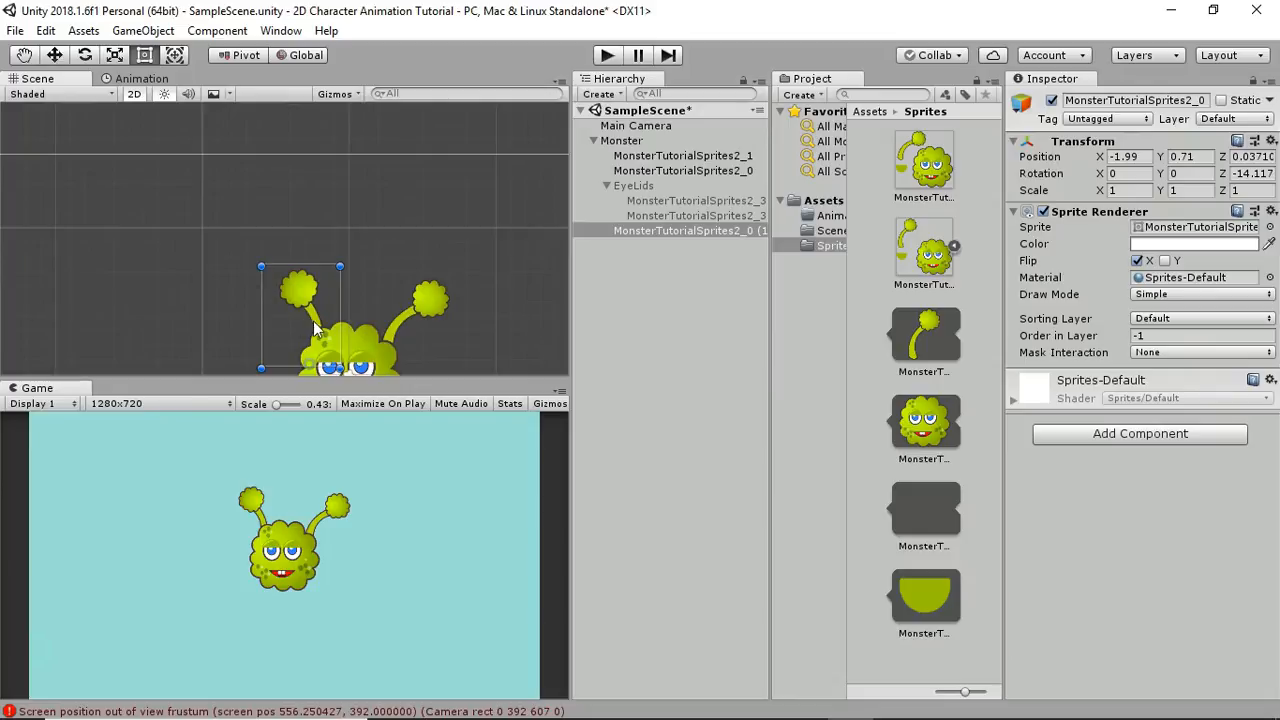
Step: Rotate the flipped antenna to about 2 degrees on Z at X -0.77, Y 1.16, and move the original antenna to about X 1.35, Y 1.5
middle_click_drag(308, 328, 284, 208)
left_click_drag(237, 265, 243, 270)
left_click_drag(281, 217, 305, 205)
left_click_drag(398, 190, 366, 176)
scroll(316, 198, "down", 2)
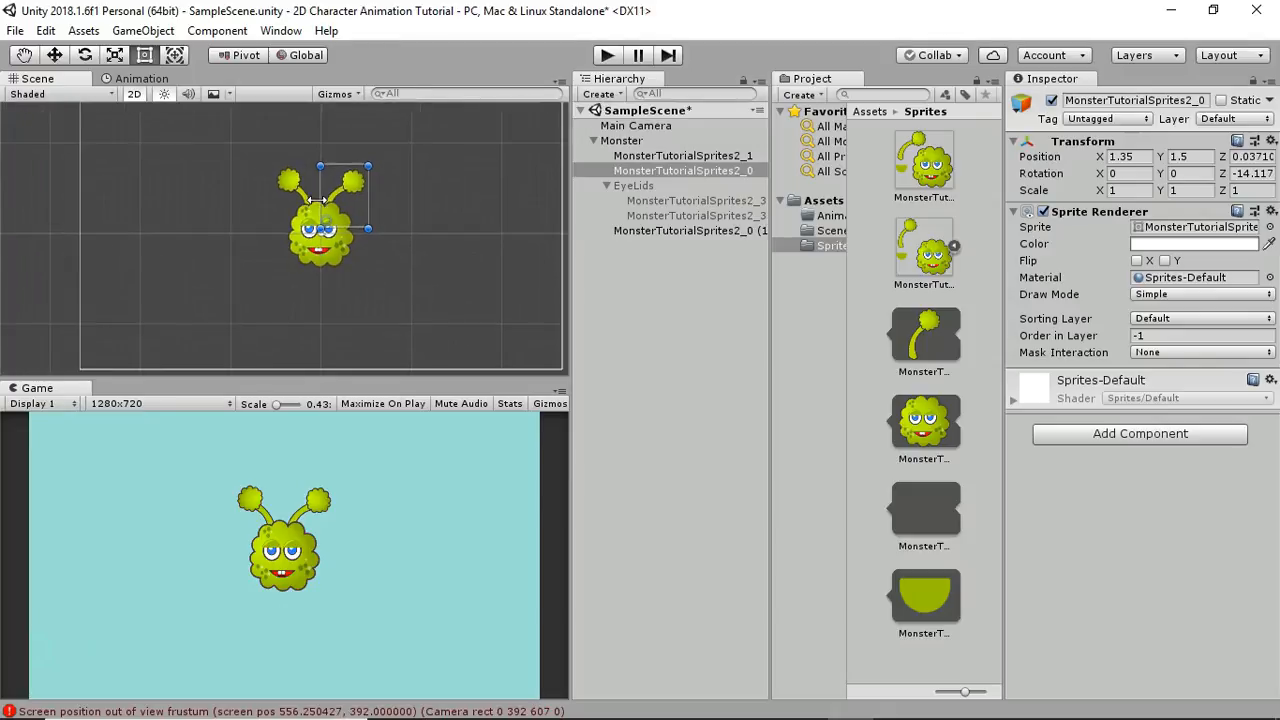
Step: Open the Console, clear its error messages and close it
left_click(102, 712)
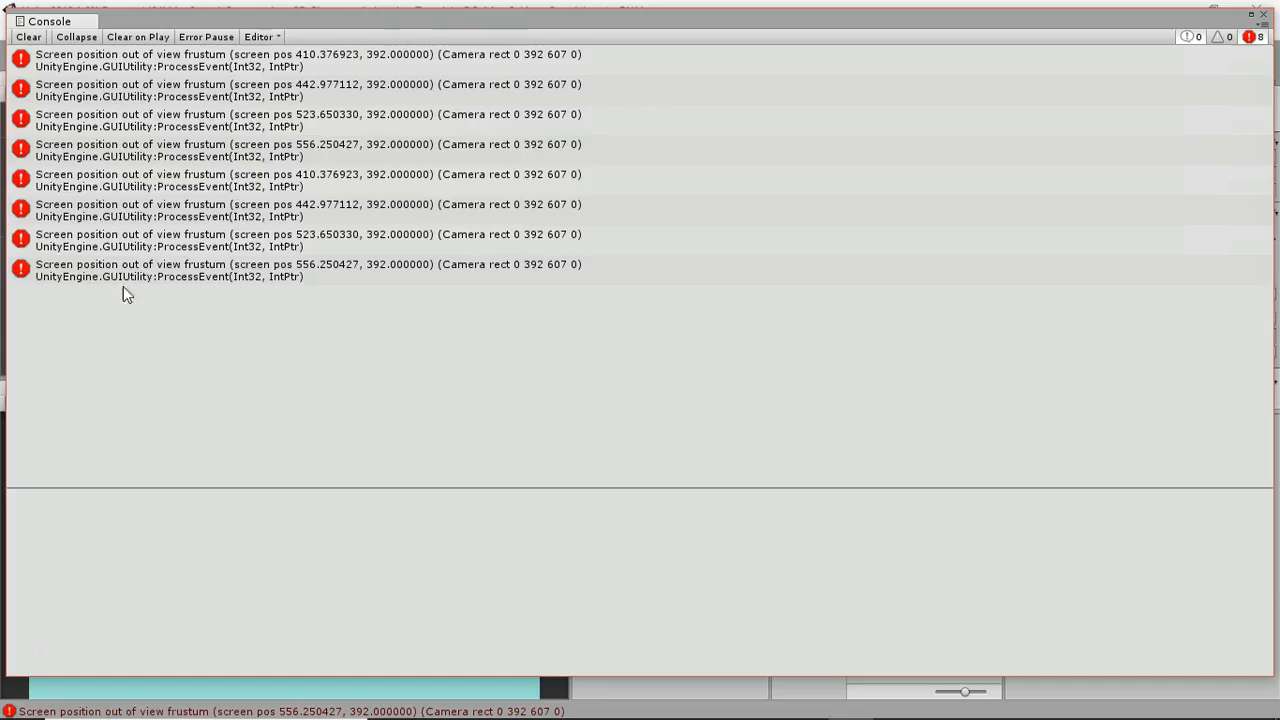
left_click(26, 38)
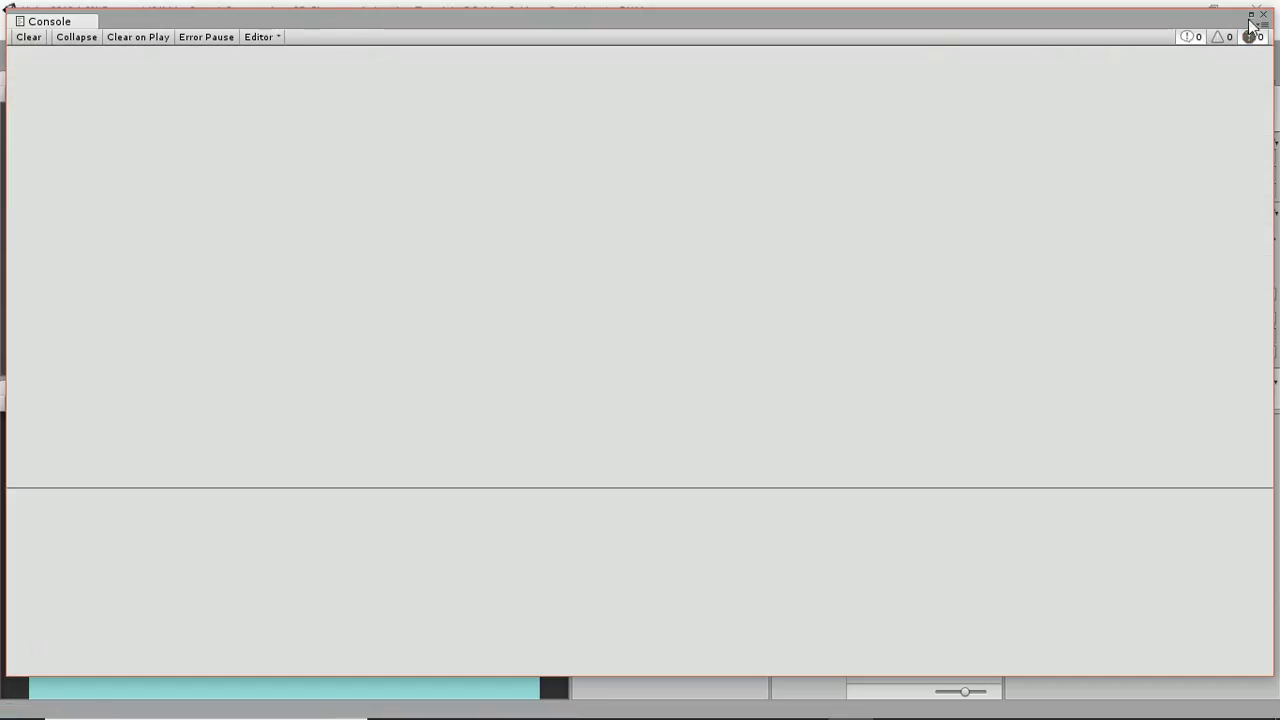
left_click(1263, 15)
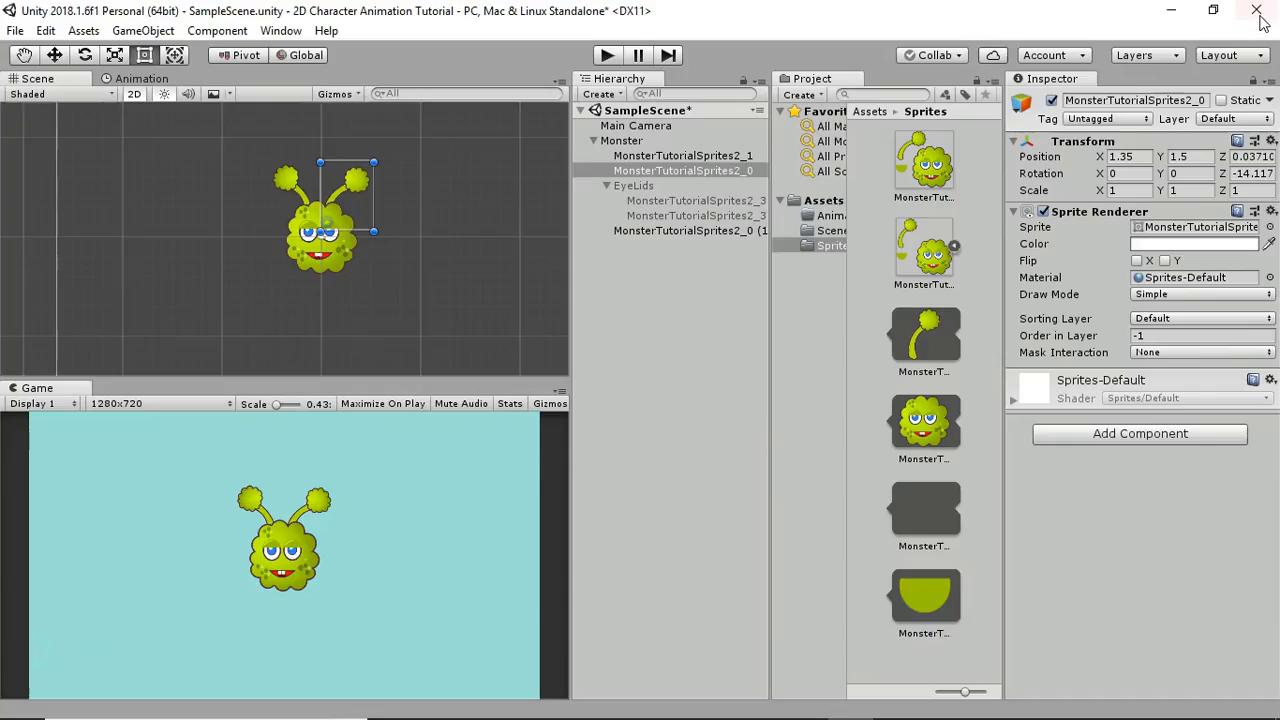
Step: Create an empty child object under Monster and name it Tentacles
left_click(664, 157)
left_click(672, 171)
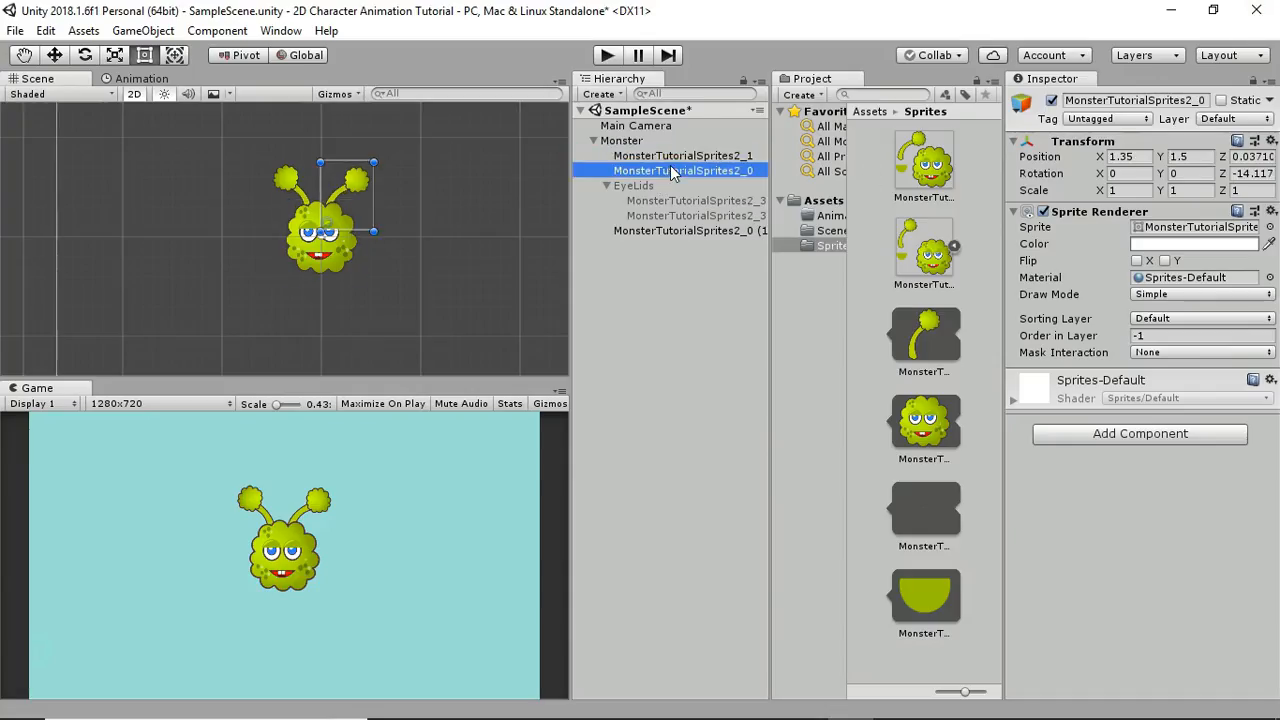
left_click(672, 230)
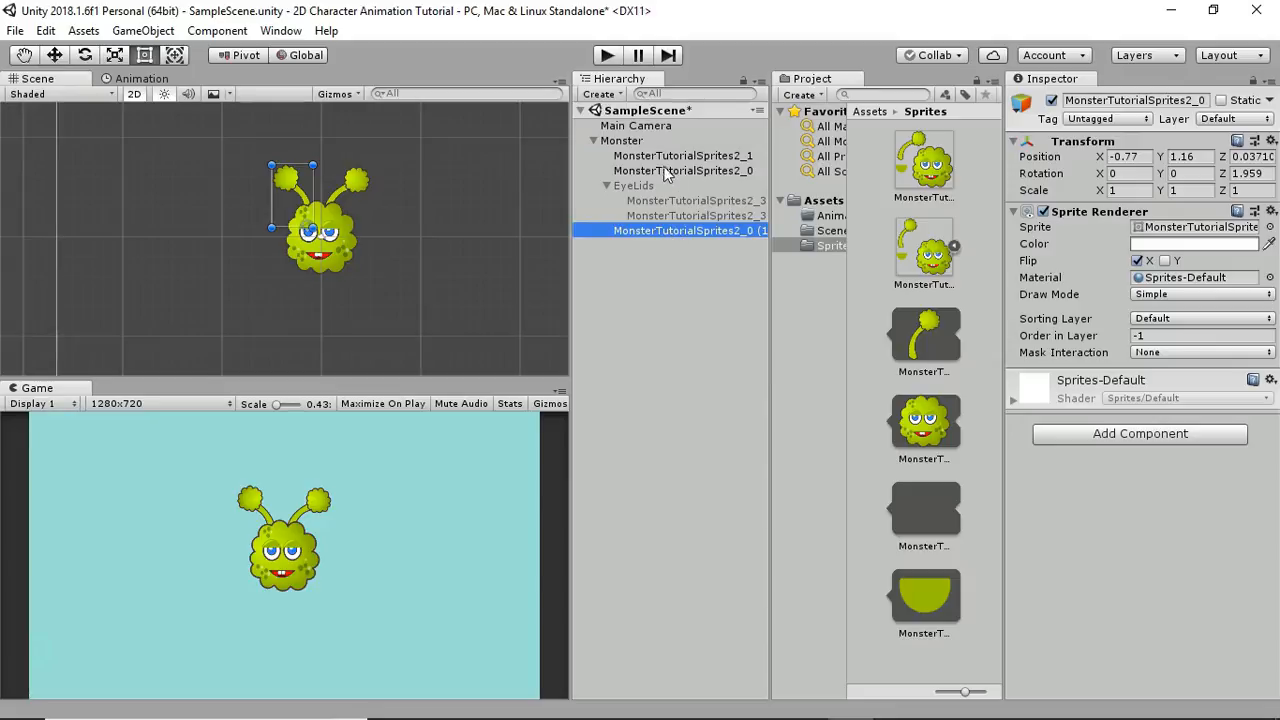
left_click(636, 143)
left_click(599, 94)
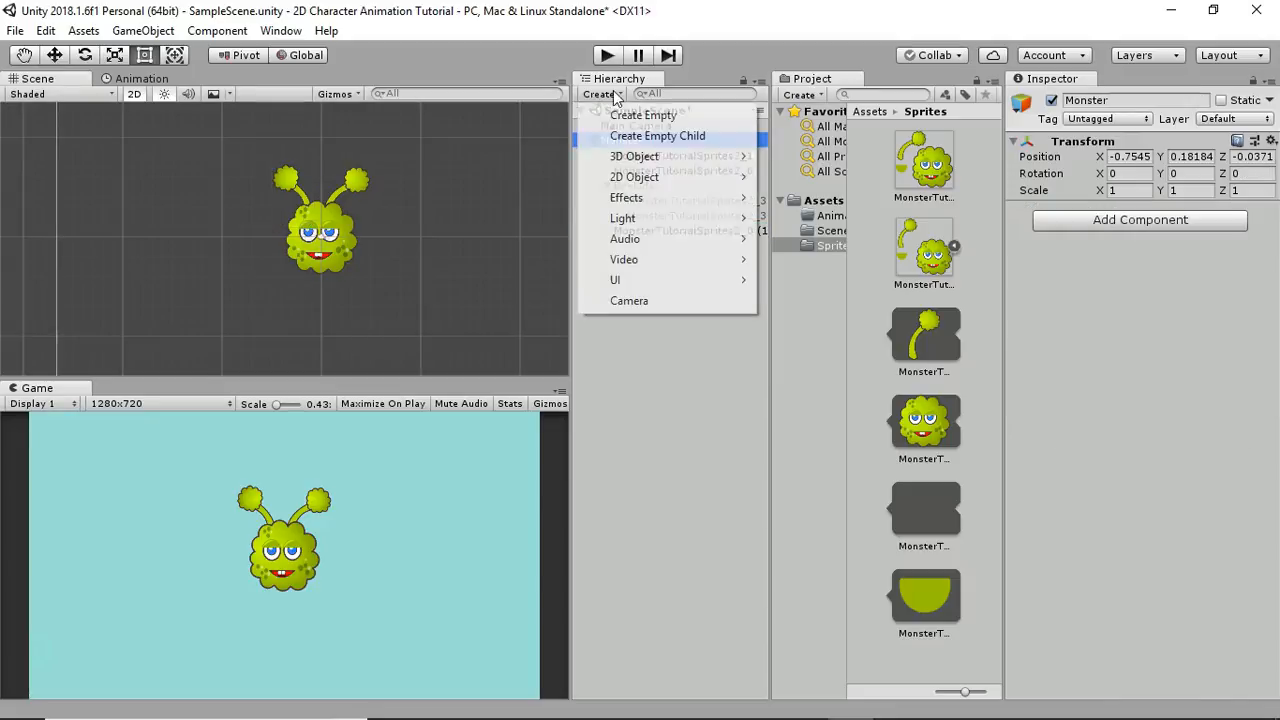
left_click(640, 136)
left_click(666, 246)
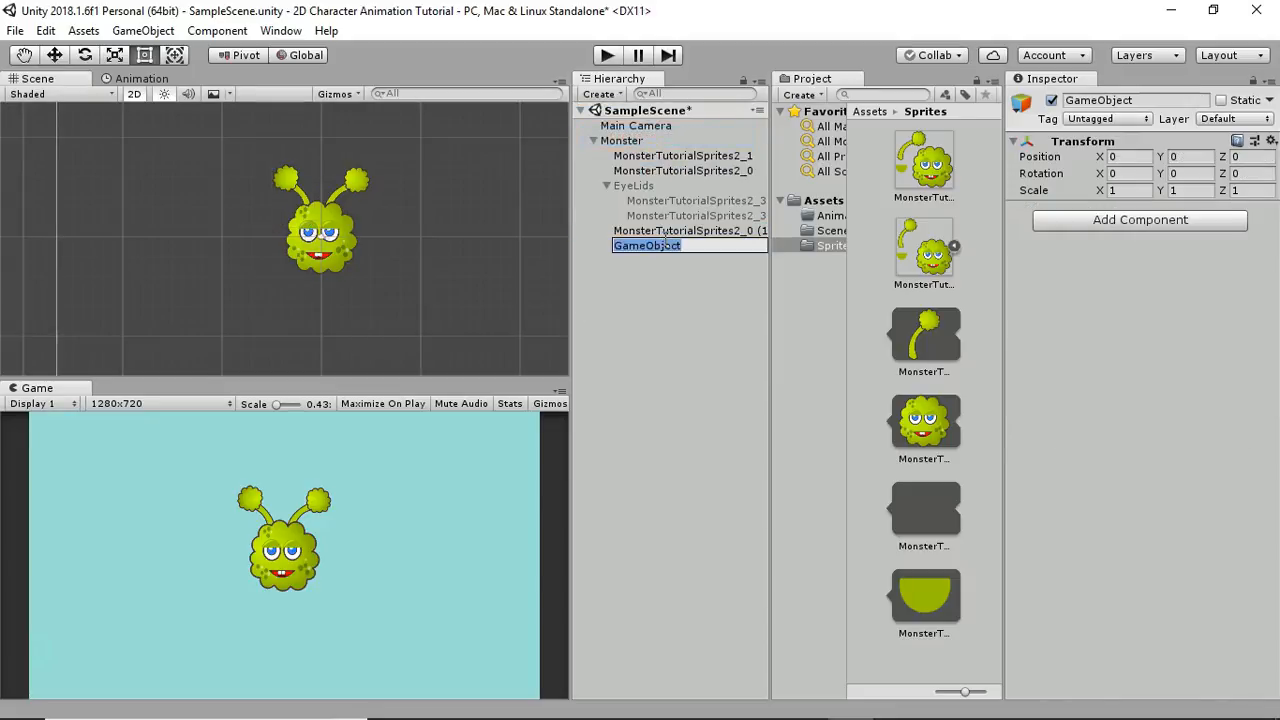
type("Tentacles")
key("Return")
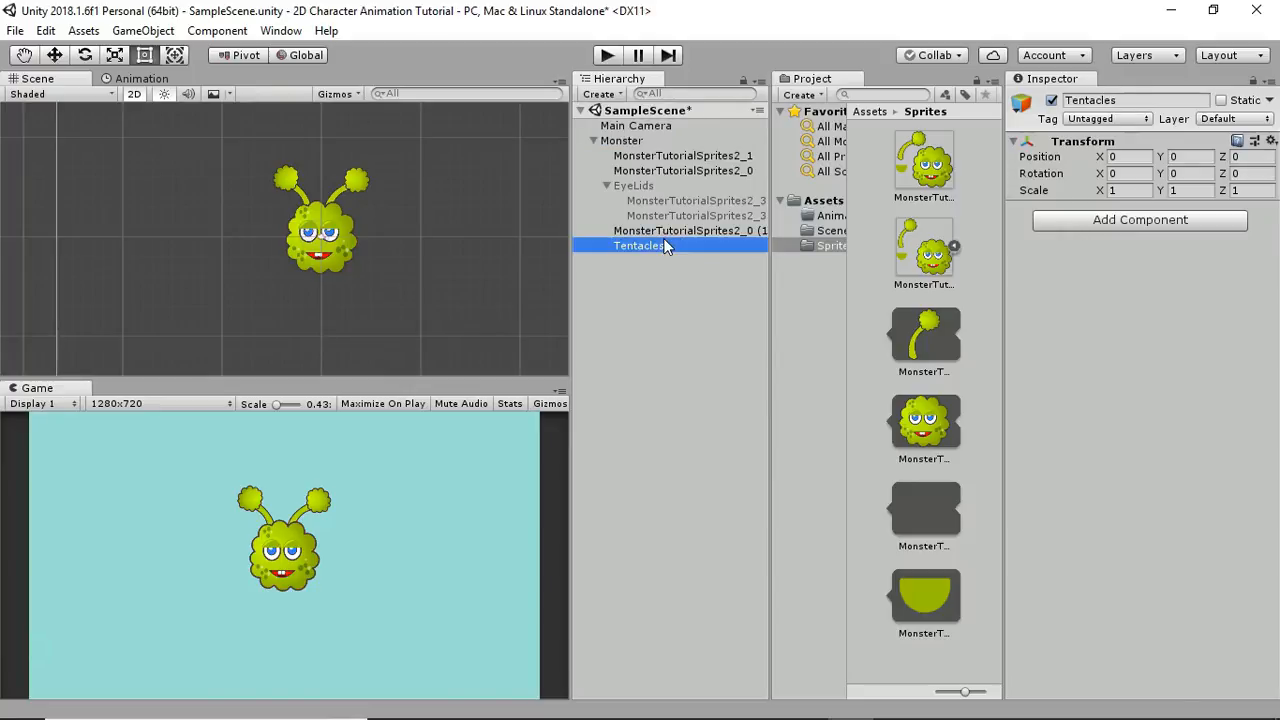
Step: Move both antenna sprites into the Tentacles object as its children
left_click(666, 233)
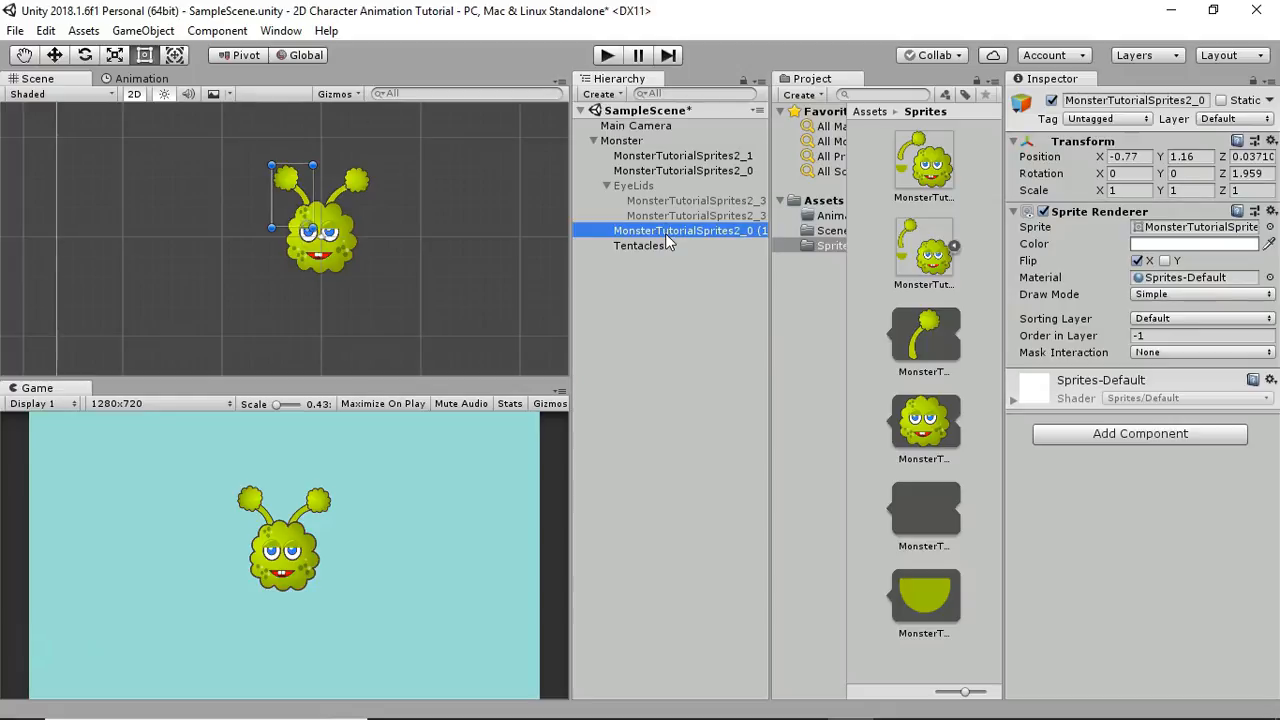
left_click(669, 171, "ctrl")
left_click_drag(667, 173, 653, 245)
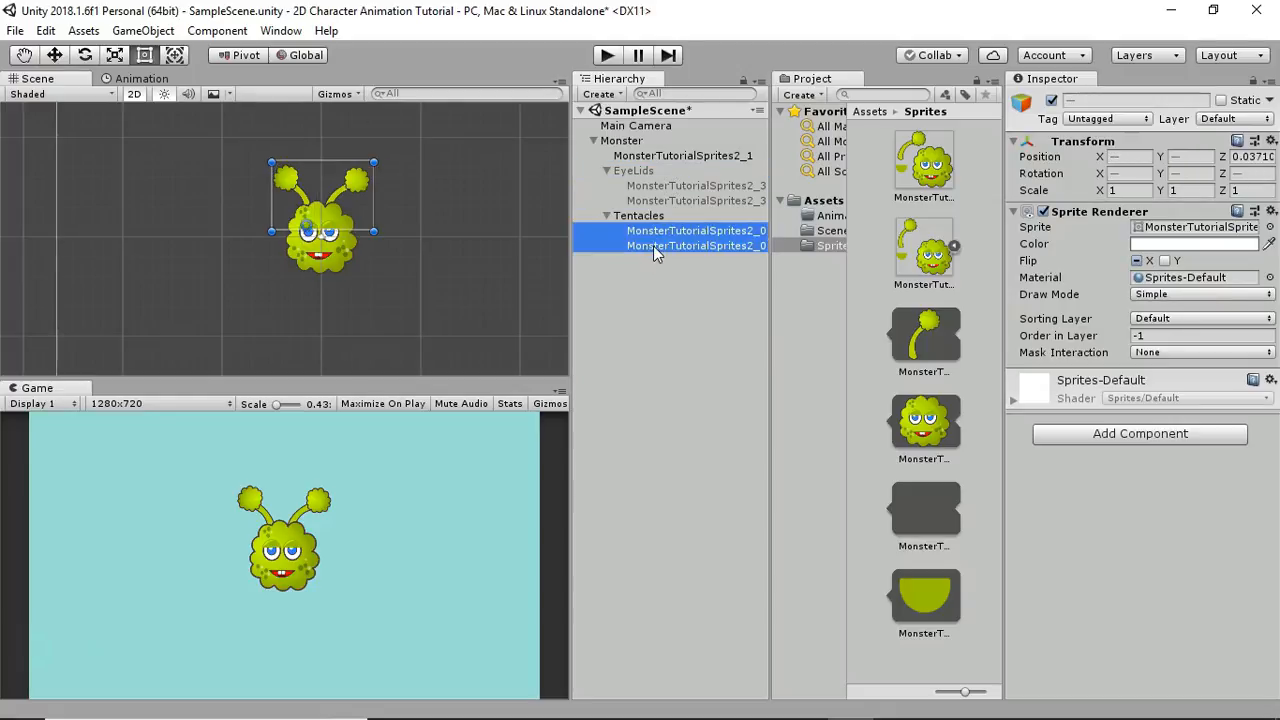
Step: Toggle the Tentacles object off and on, and select each antenna inside it to check the grouping
left_click(638, 219)
left_click(1051, 101)
left_click(1051, 101)
left_click(743, 230)
left_click(737, 245)
left_click(703, 232)
left_click(613, 216)
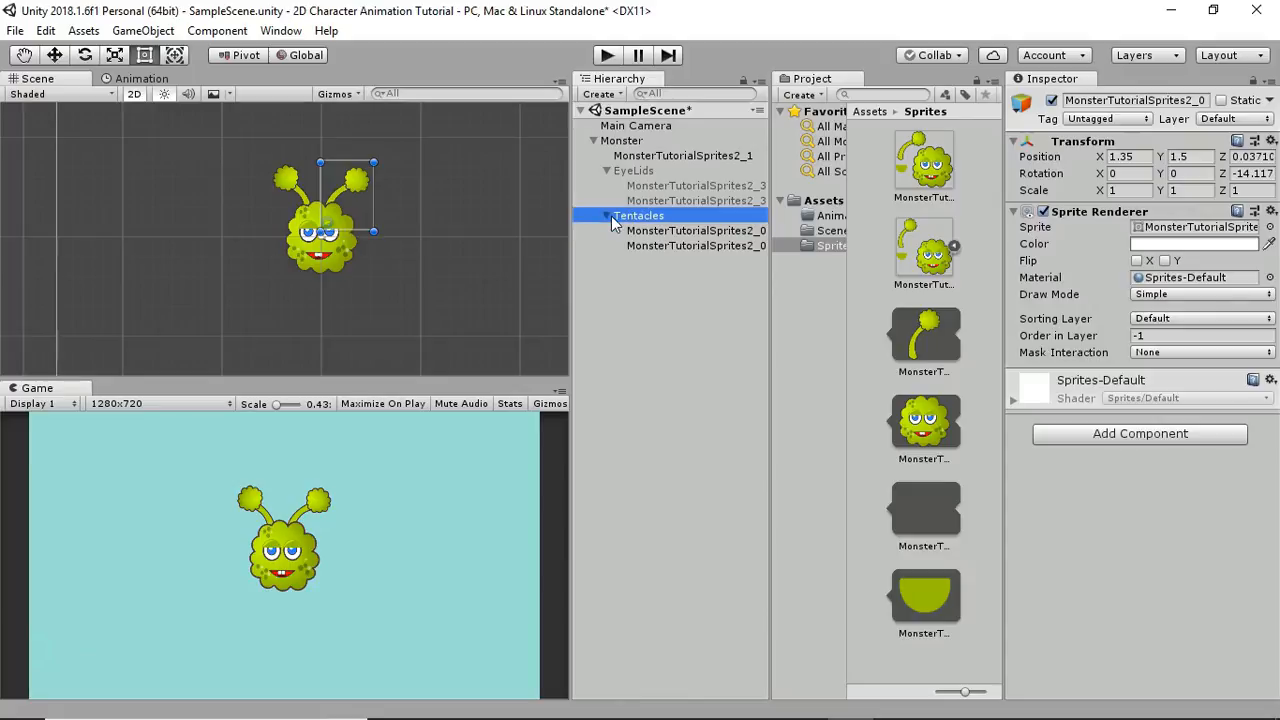
Step: Toggle the whole Monster object off and on, and examine its expanded hierarchy and the assembled character in the scene
left_click(611, 142)
left_click(594, 141)
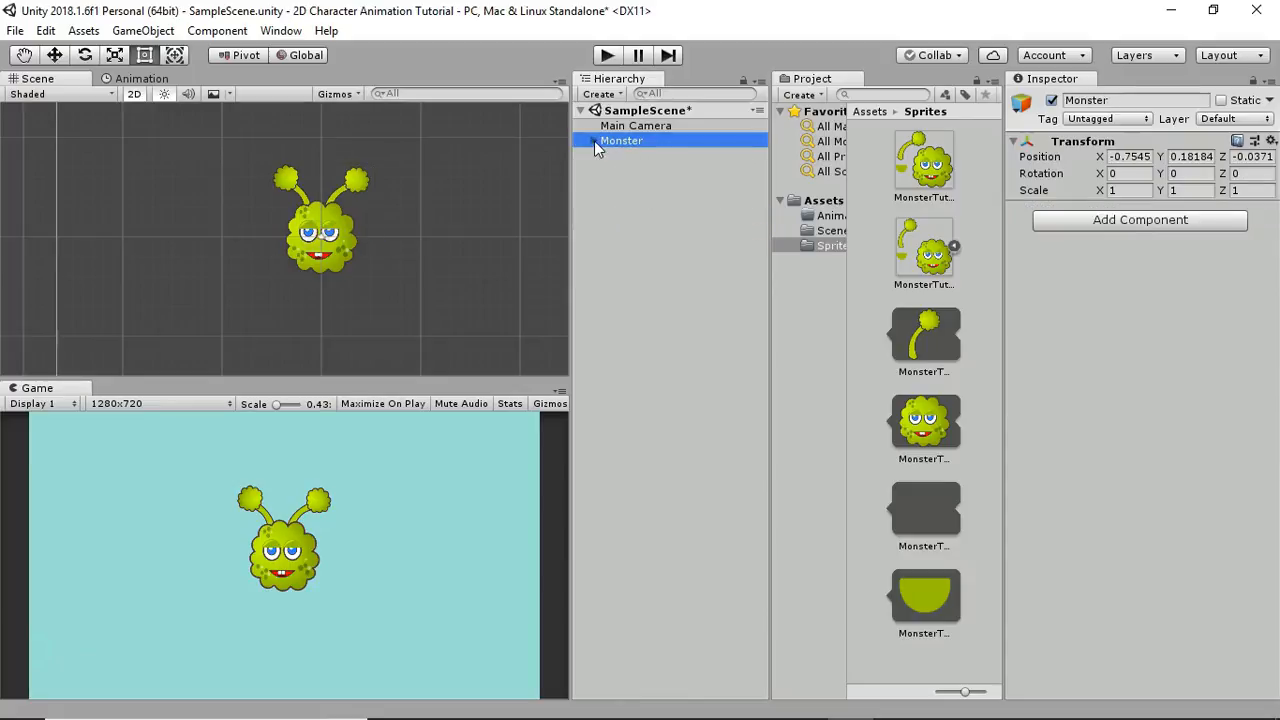
left_click(1051, 101)
left_click(1051, 101)
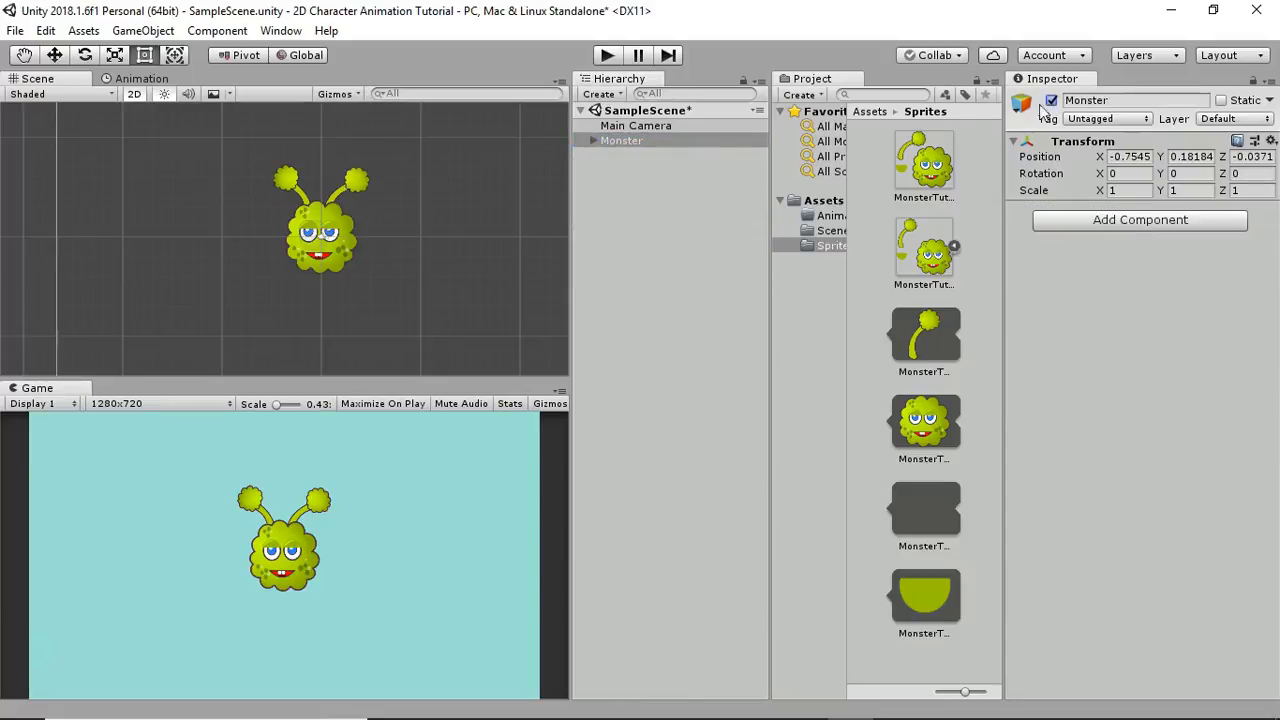
left_click(593, 141)
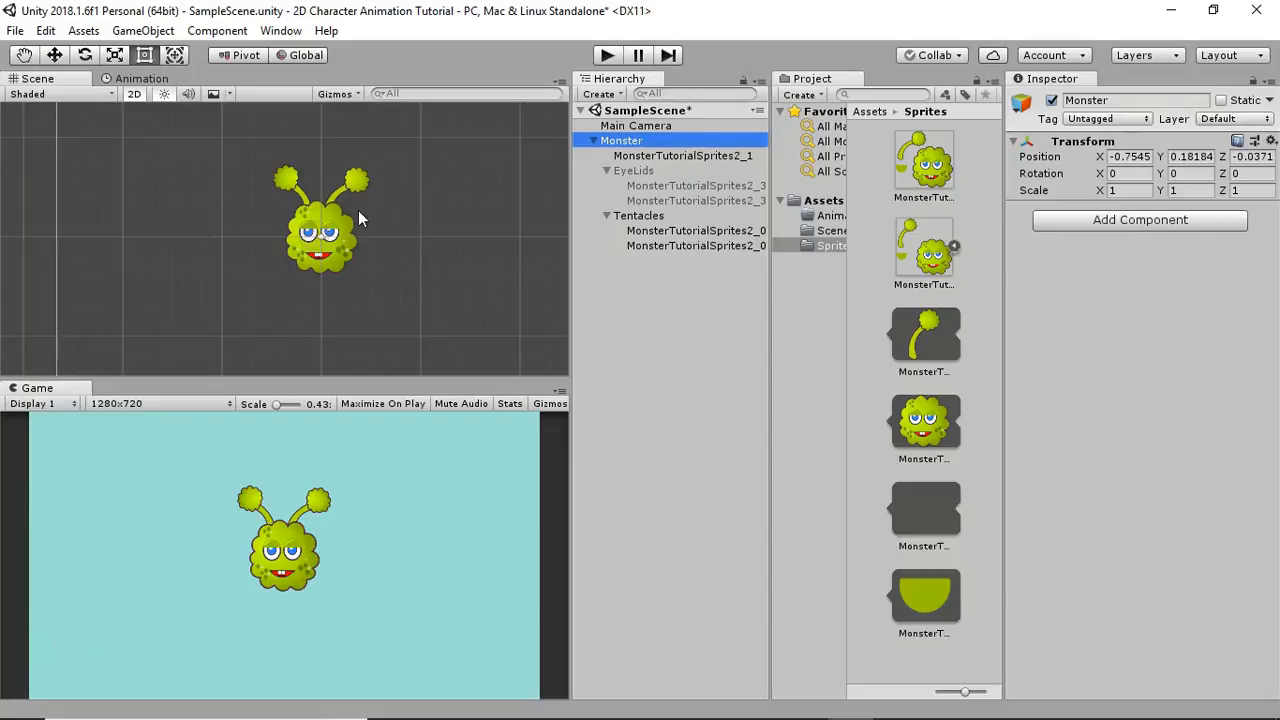
scroll(358, 210, "up", 3)
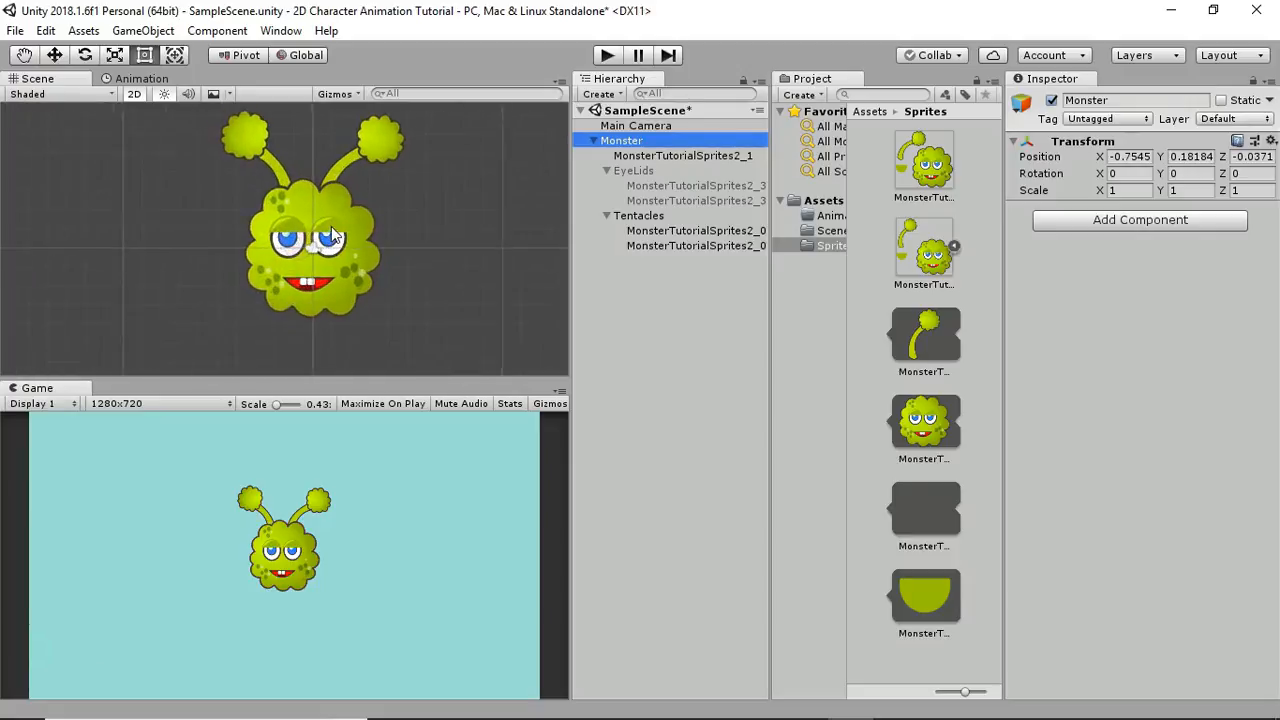
scroll(333, 236, "down", 1)
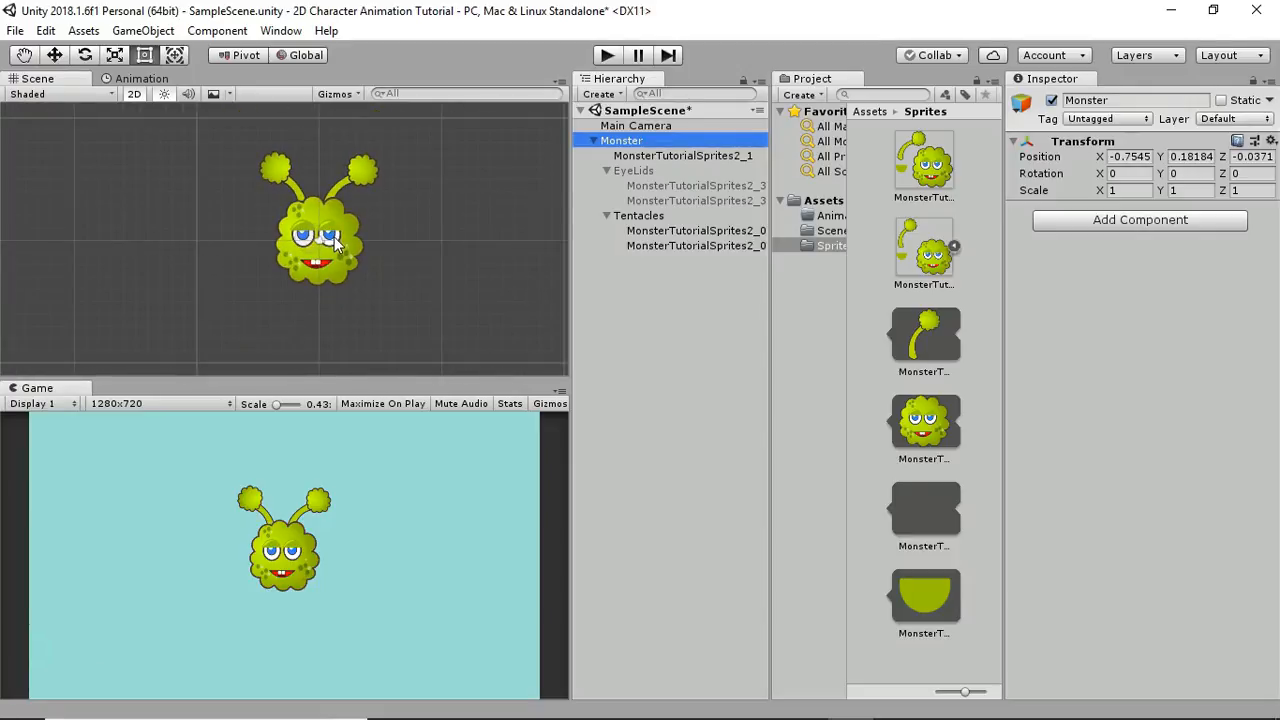
scroll(336, 244, "down", 2)
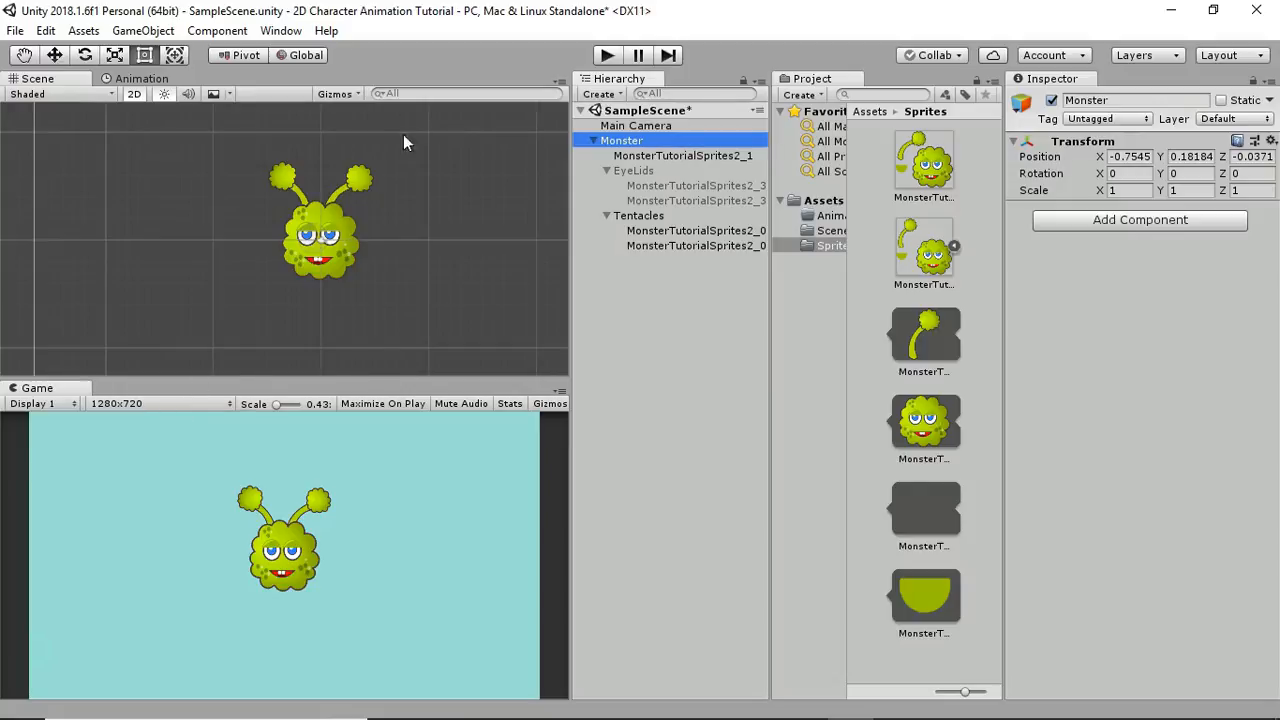
Step: Open the Animation window for Monster, widen the Scene and Game area, and dock the Animation window alongside the Game view
left_click(281, 31)
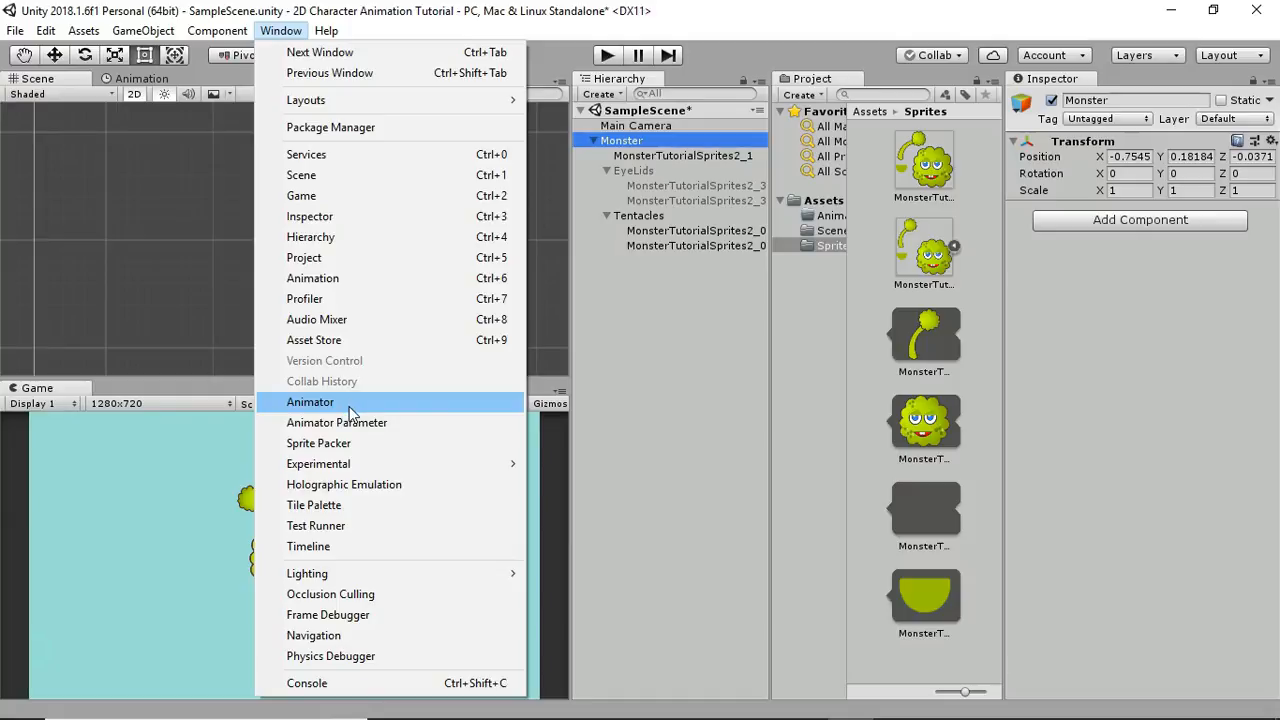
left_click(350, 280)
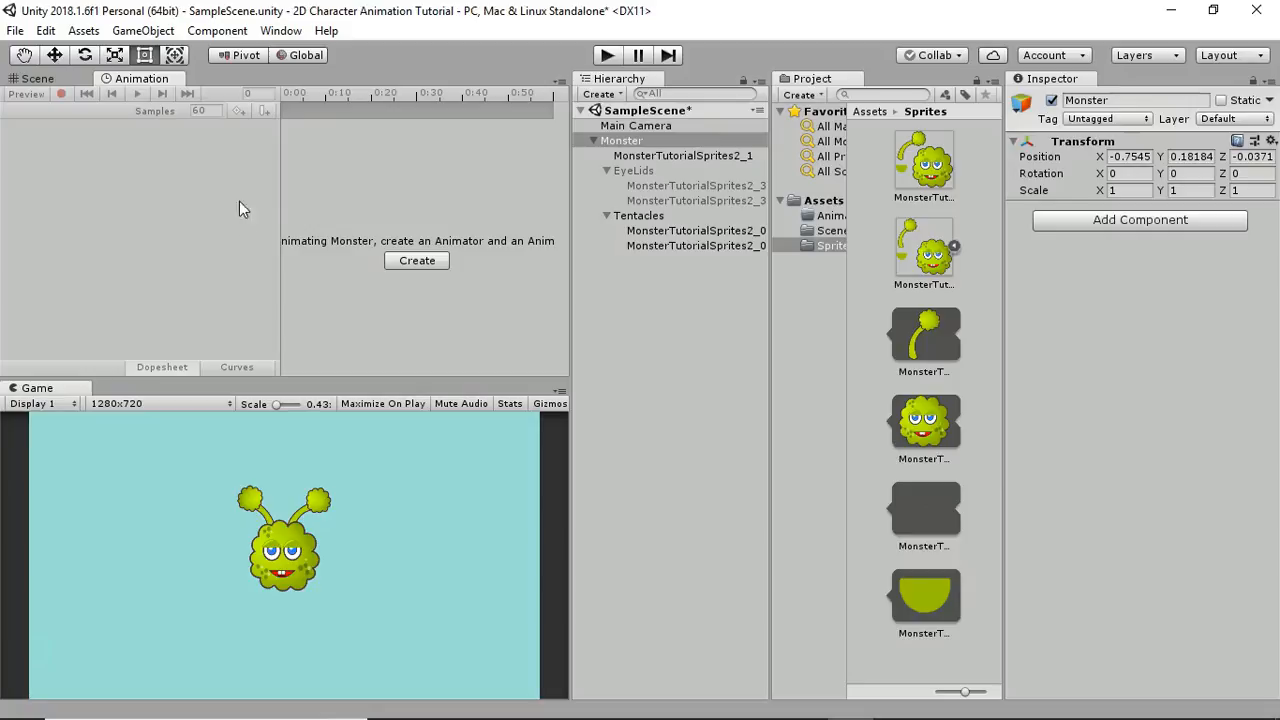
left_click_drag(569, 244, 613, 244)
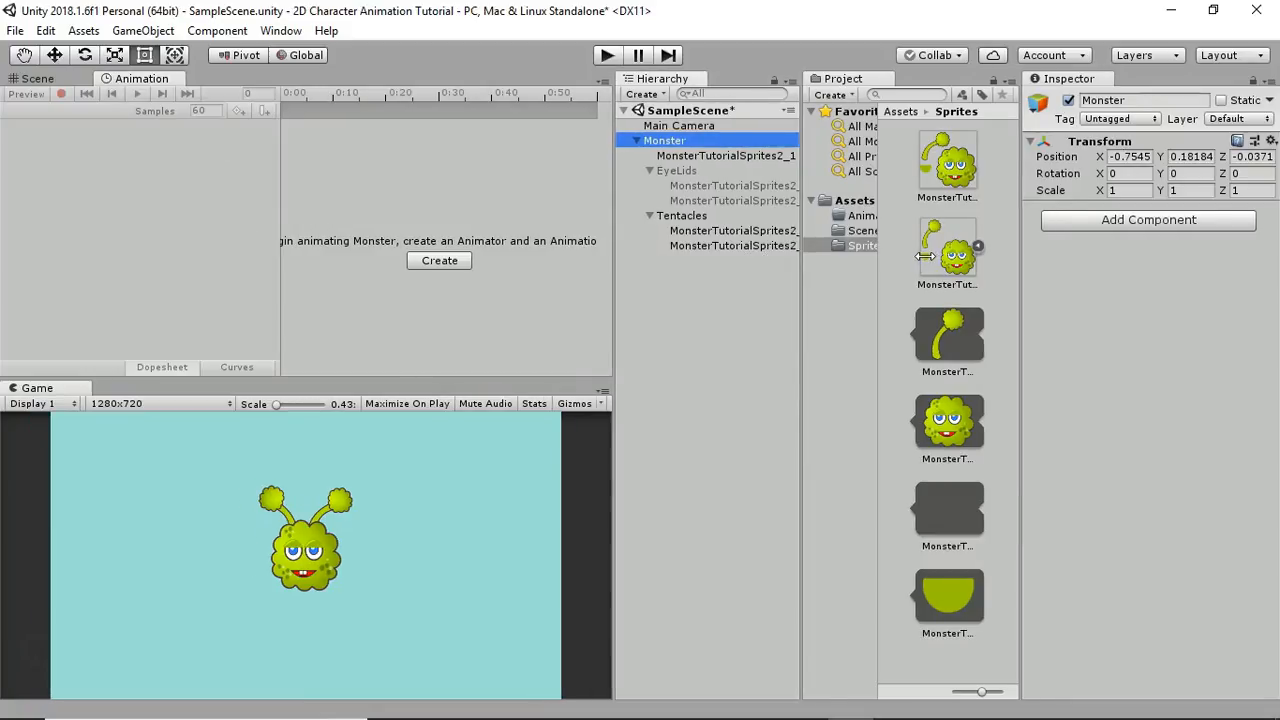
left_click_drag(151, 84, 125, 392)
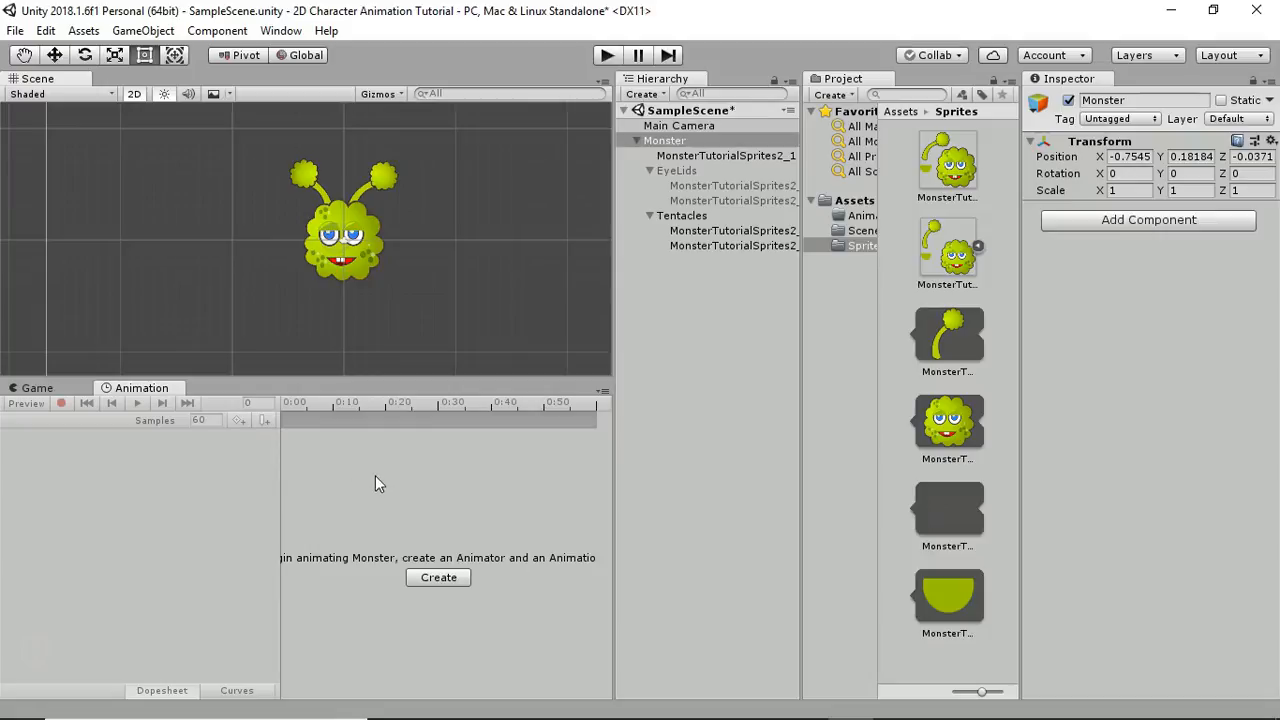
Step: Create an animation clip named MonsterAnimation for the Monster object and save it in the Assets/Animation folder
left_click(35, 388)
left_click(112, 388)
left_click(658, 142)
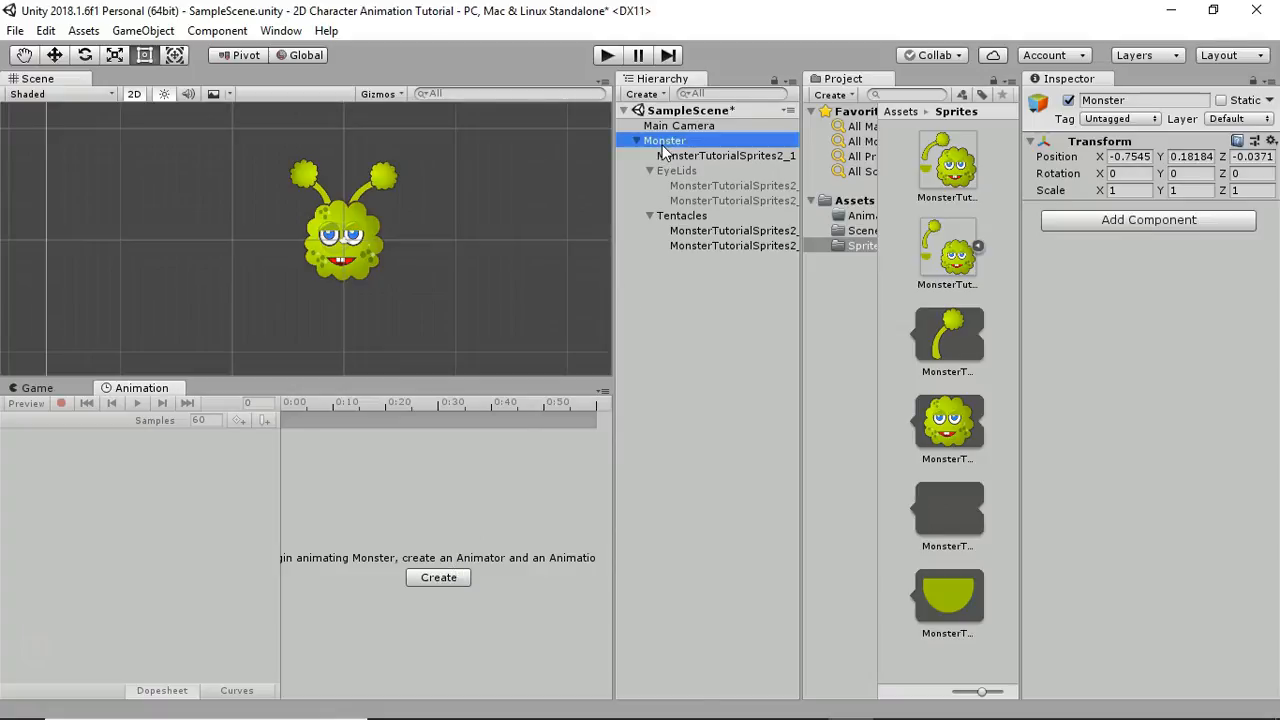
left_click(438, 578)
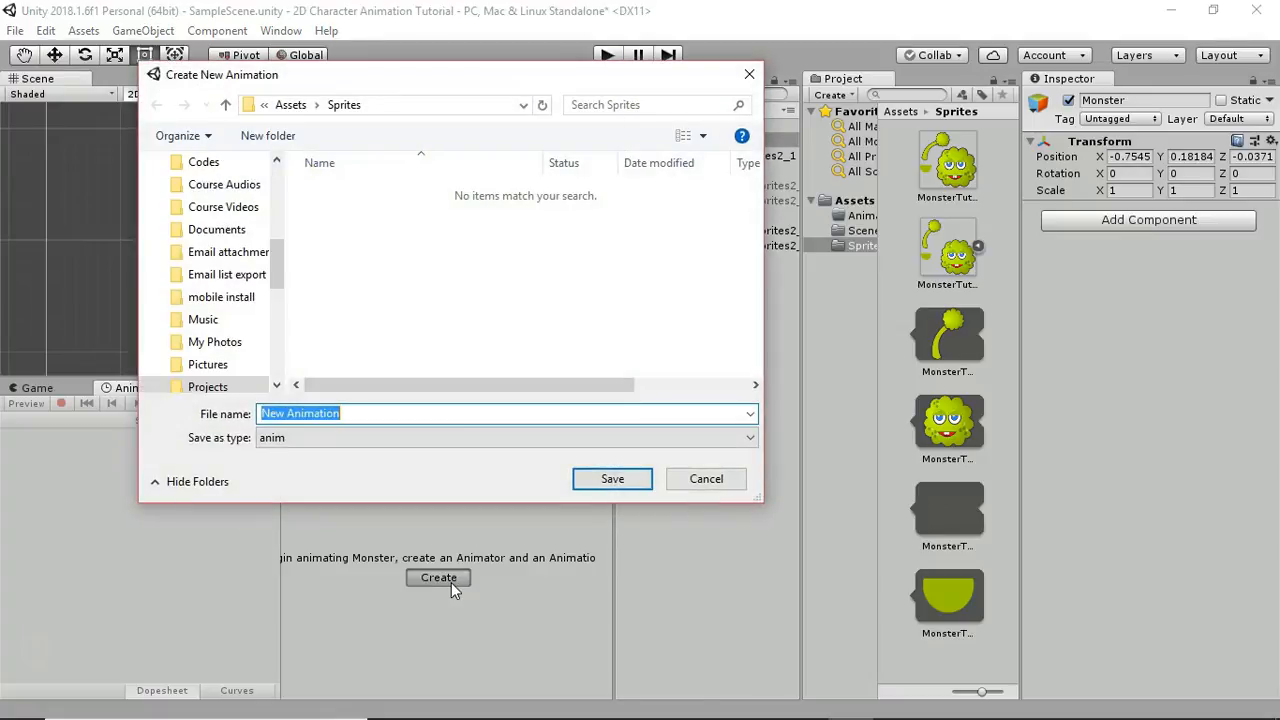
left_click(285, 105)
left_click(352, 193)
double_click(352, 194)
left_click(354, 418)
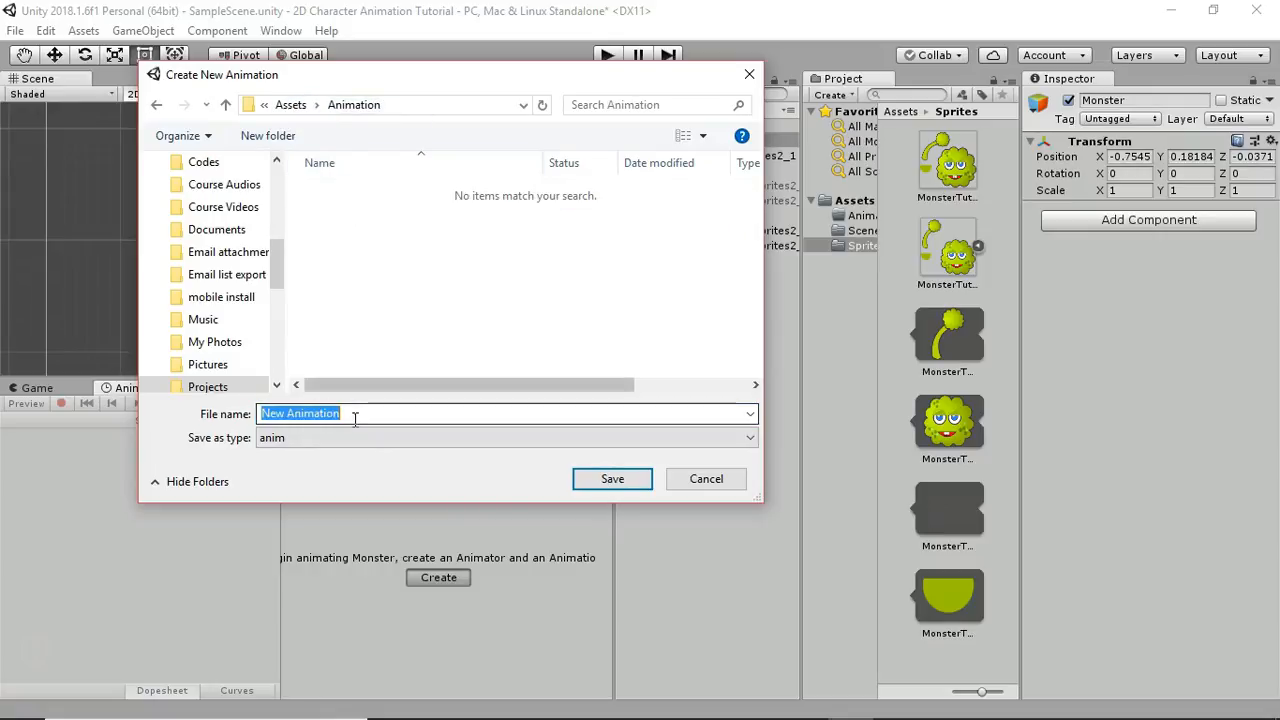
type("Monster")
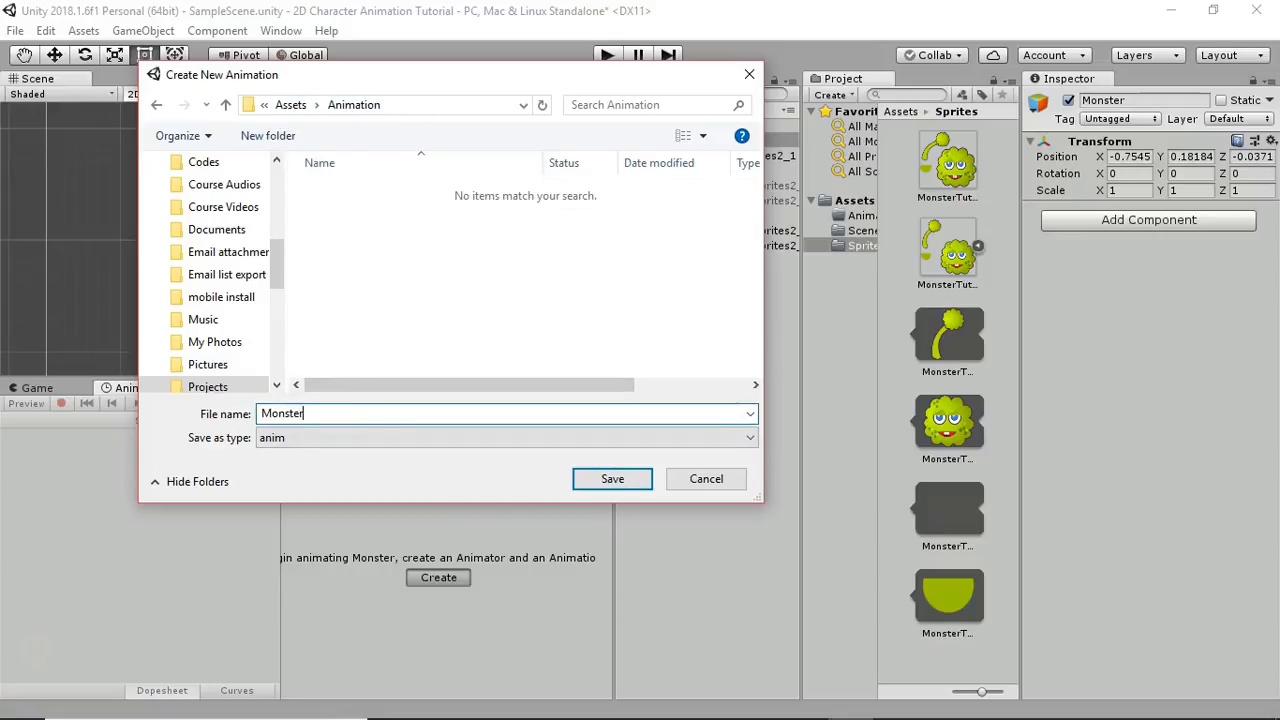
type("Animation")
left_click(612, 479)
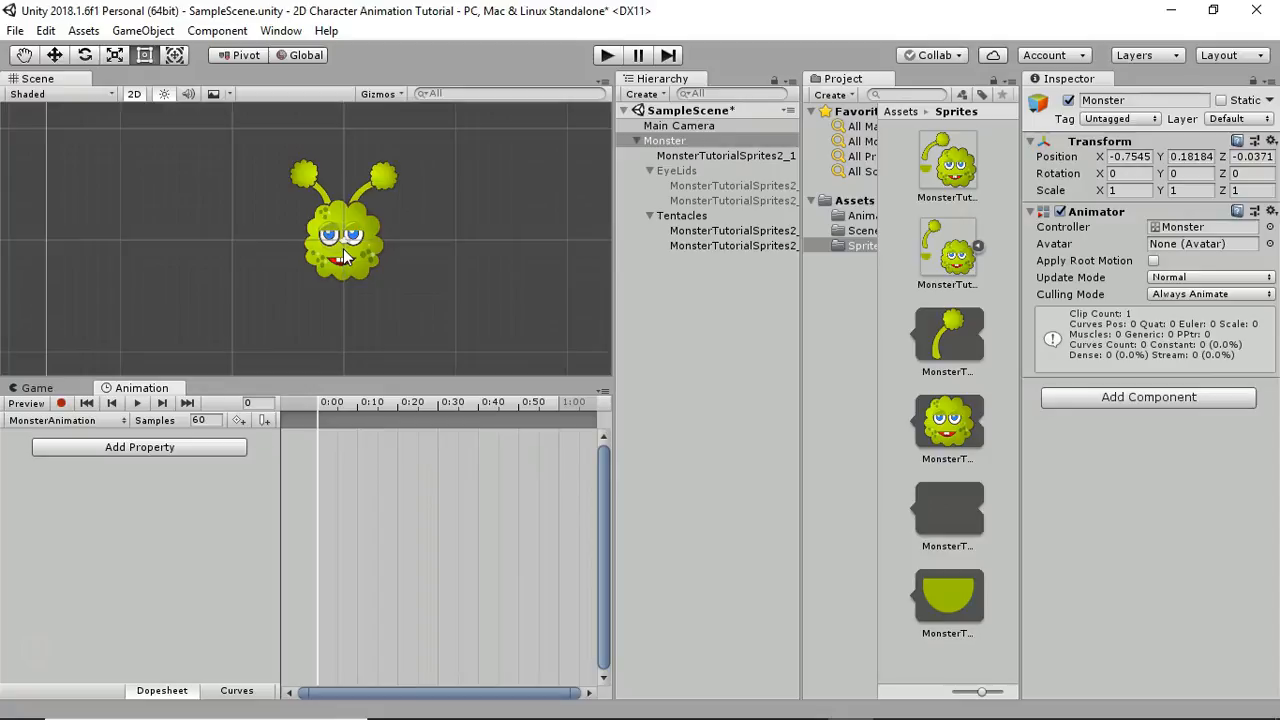
Step: Rename the monster's body sprite MonsterTutorialSprites2_1 as Body
scroll(343, 248, "up", 3)
mouse_move(342, 248)
middle_mouse_down()
mouse_move(338, 270)
mouse_move(330, 258)
middle_mouse_up()
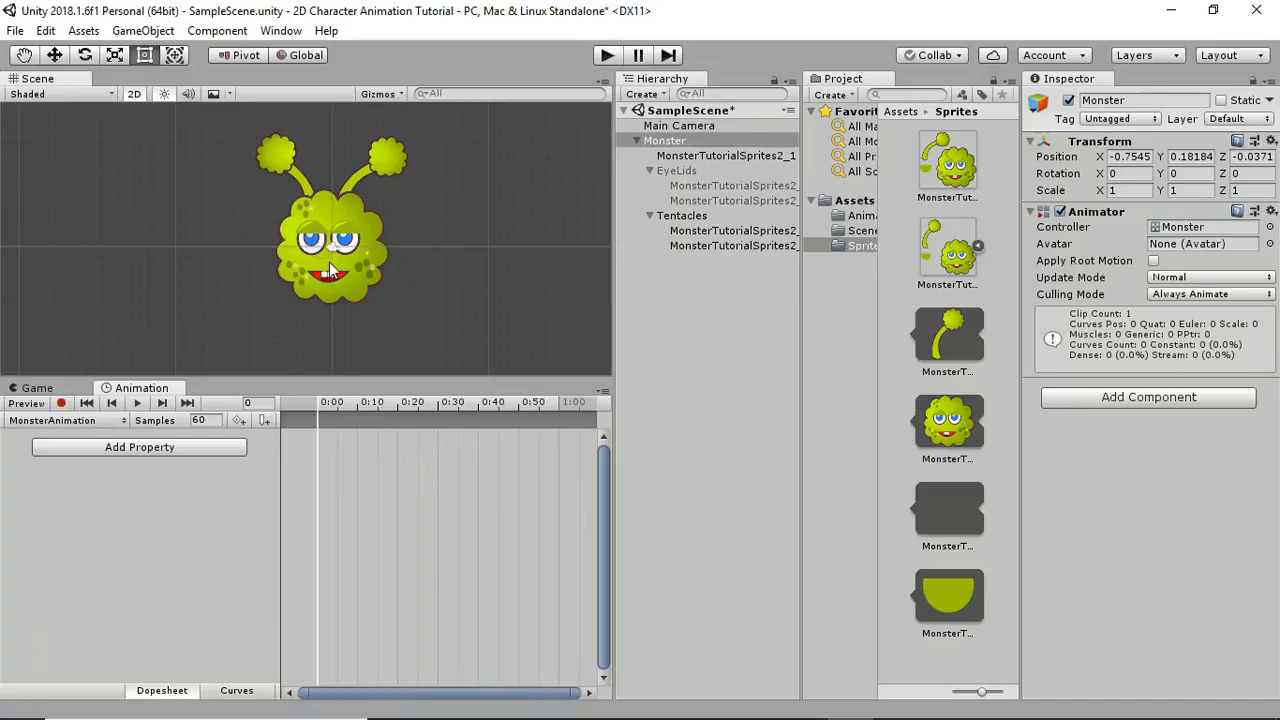
left_click(700, 155)
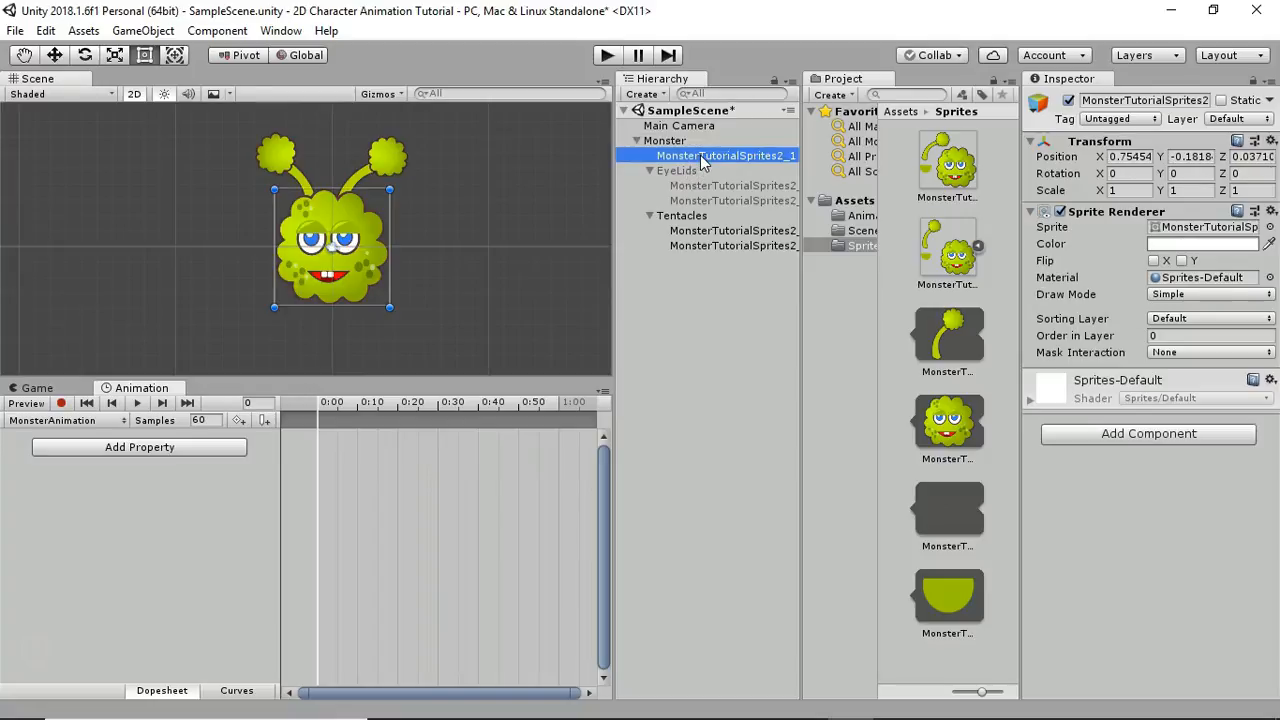
left_click(719, 157)
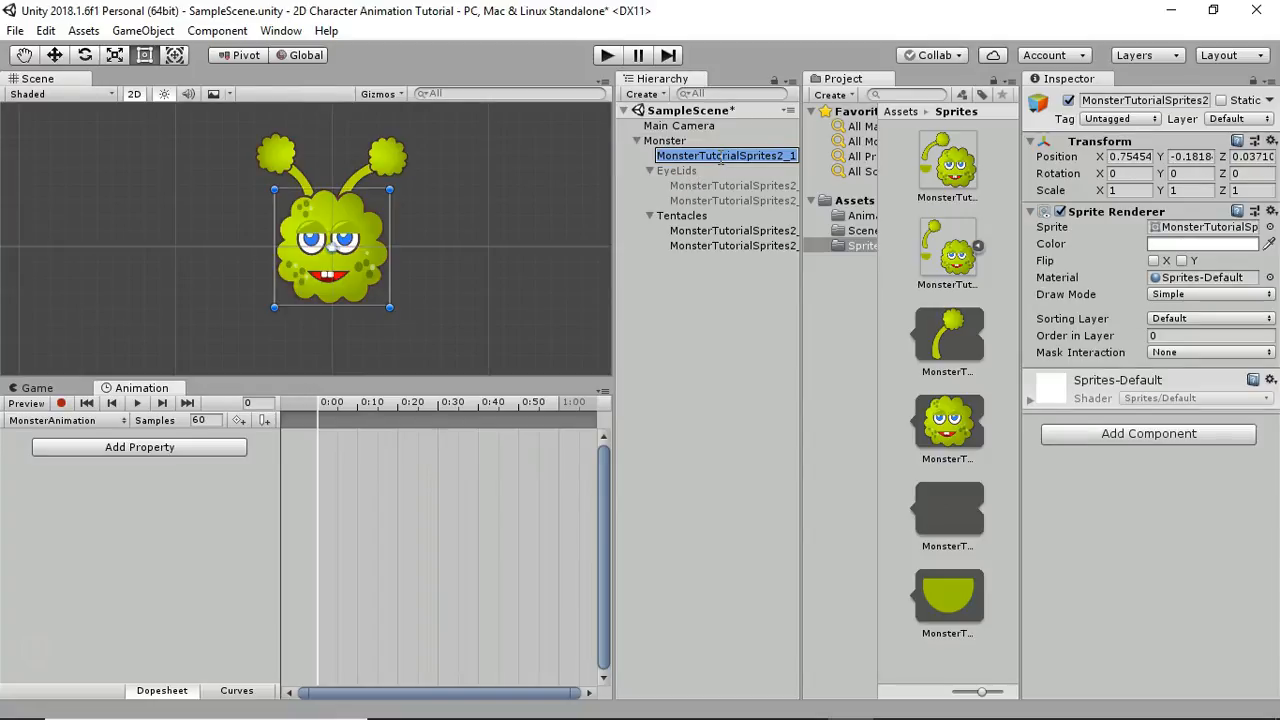
type("Body")
key("Return")
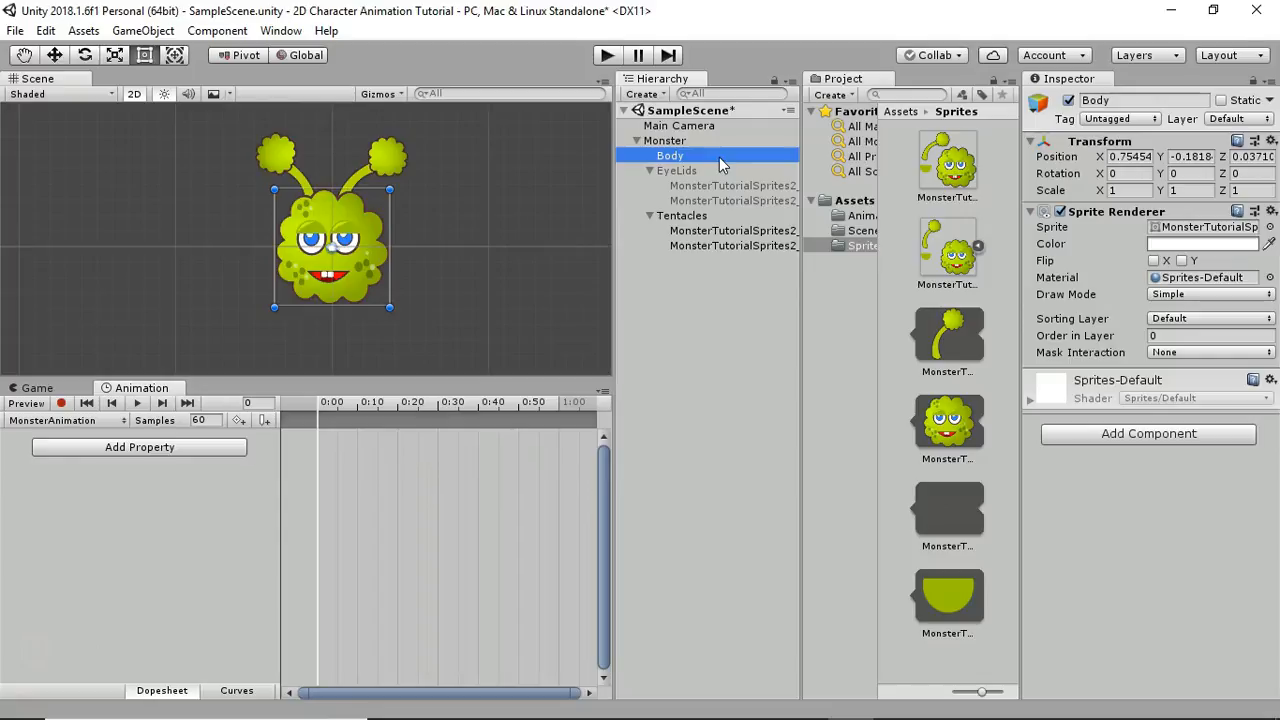
Step: Start recording the clip and, at frame 30, squash Body downward from its upper edge to a Y scale of about 0.92
left_click(61, 403)
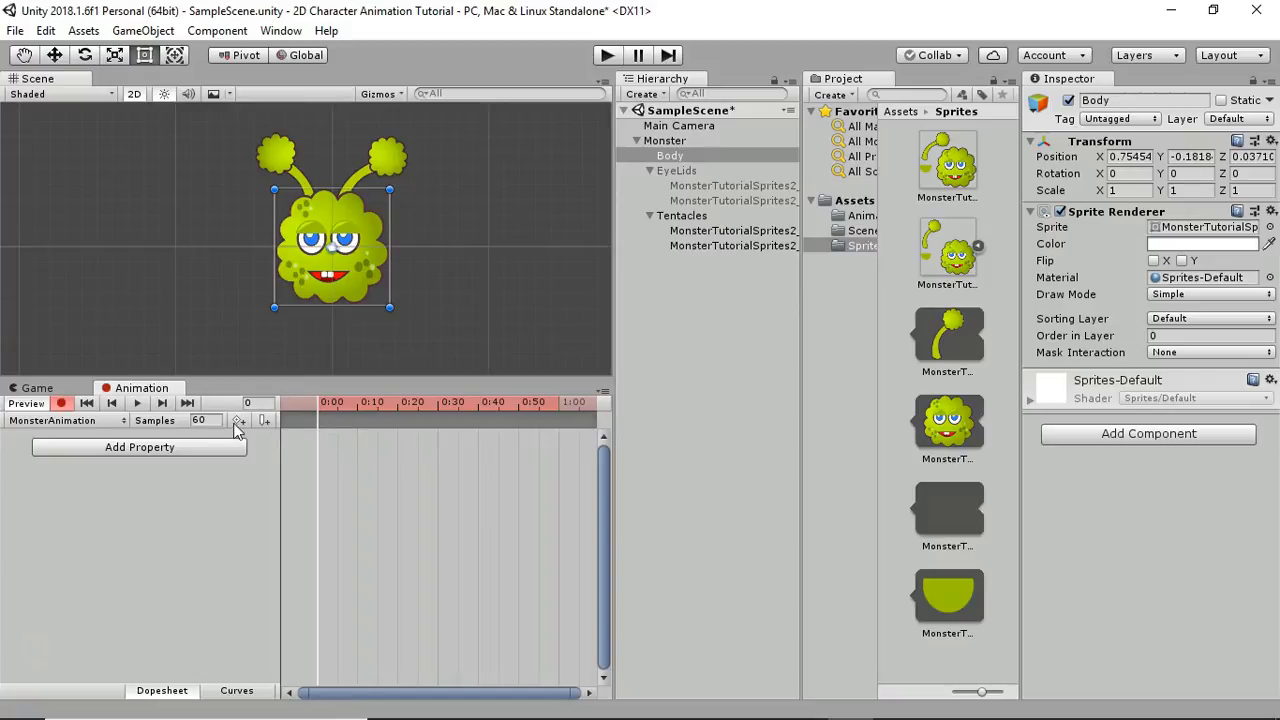
left_click(256, 403)
type("30")
key("Return")
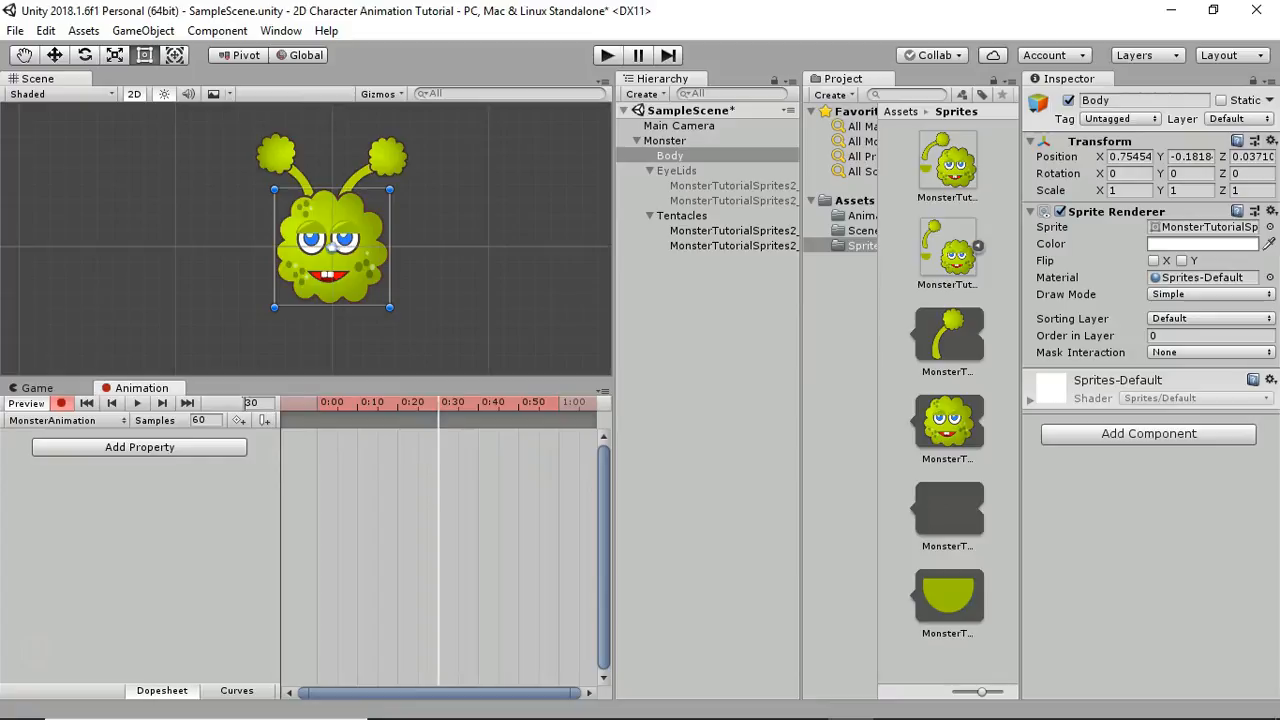
left_click(242, 404)
left_click(323, 188)
left_click_drag(323, 184, 323, 194)
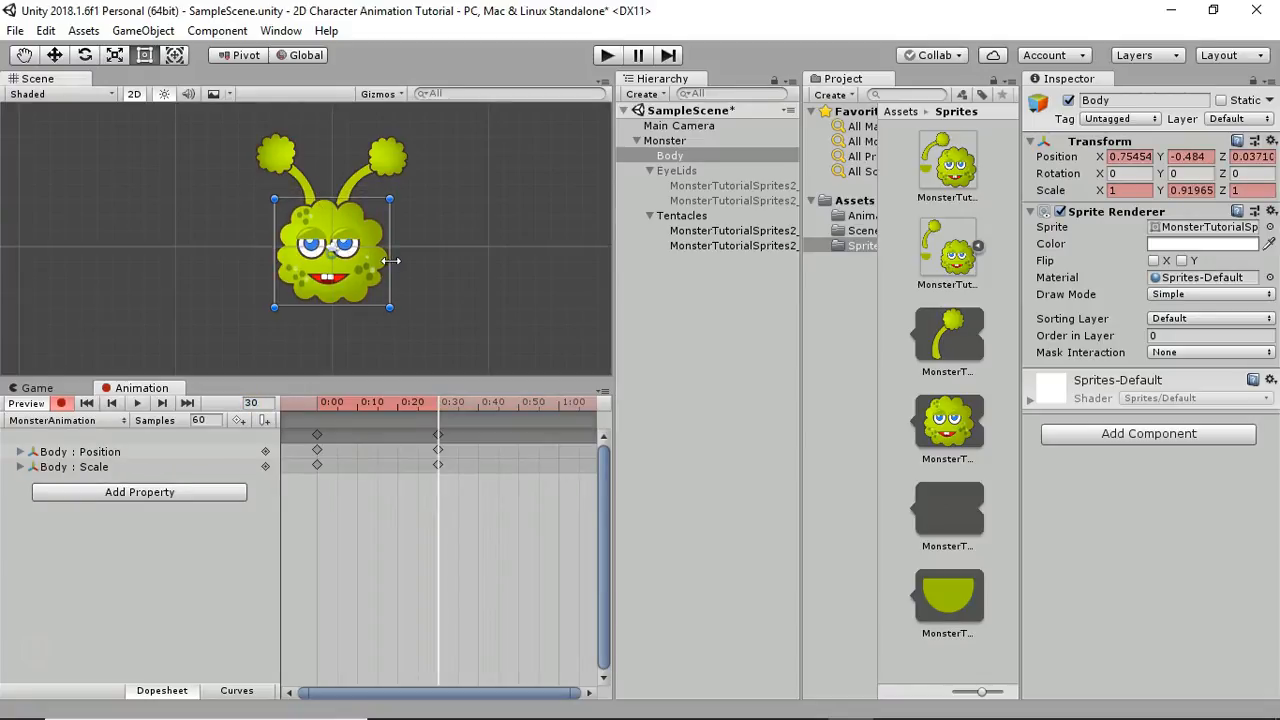
Step: Try widening Body from one side only at frame 30, and undo that resize
left_click_drag(391, 259, 397, 259)
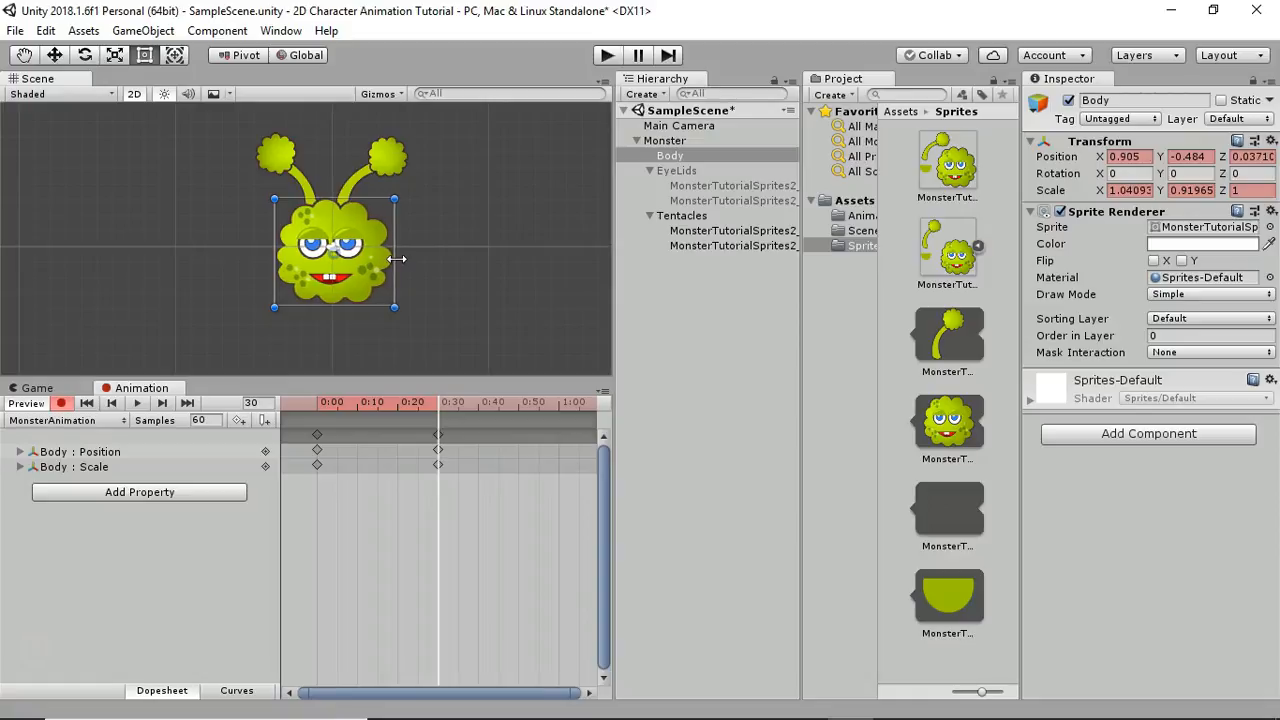
key("super")
key("super")
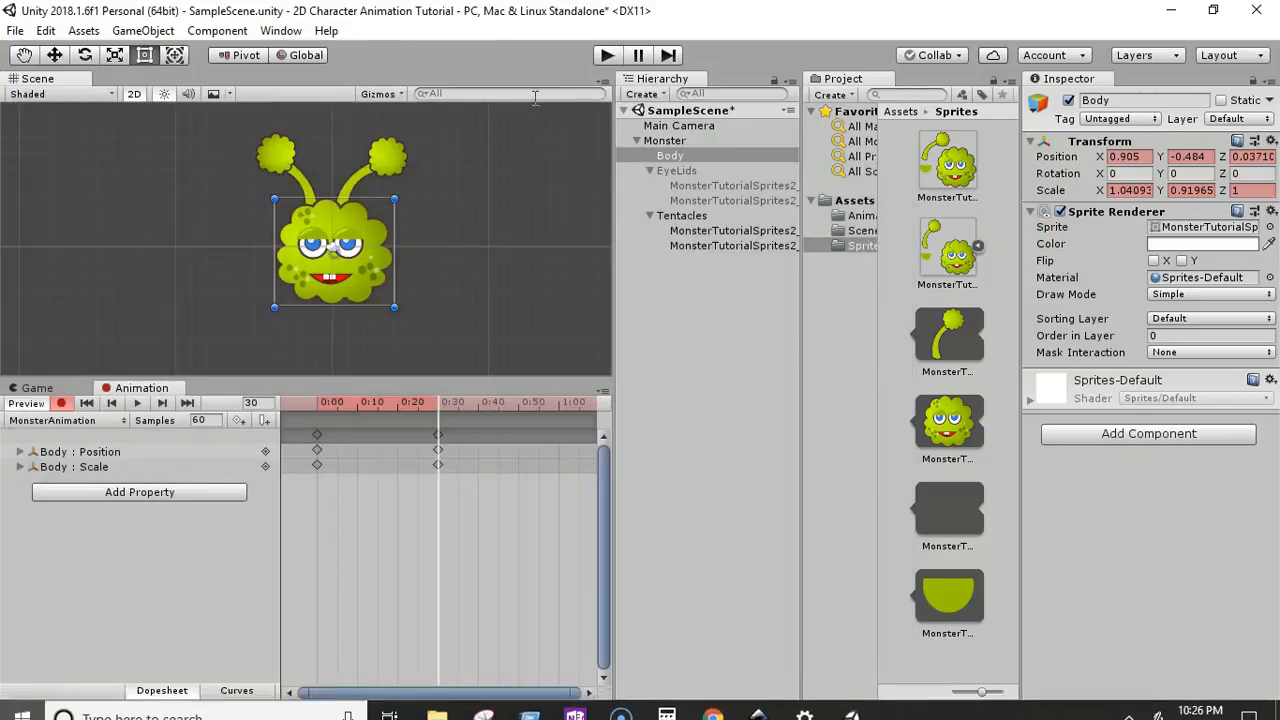
key("ctrl+z")
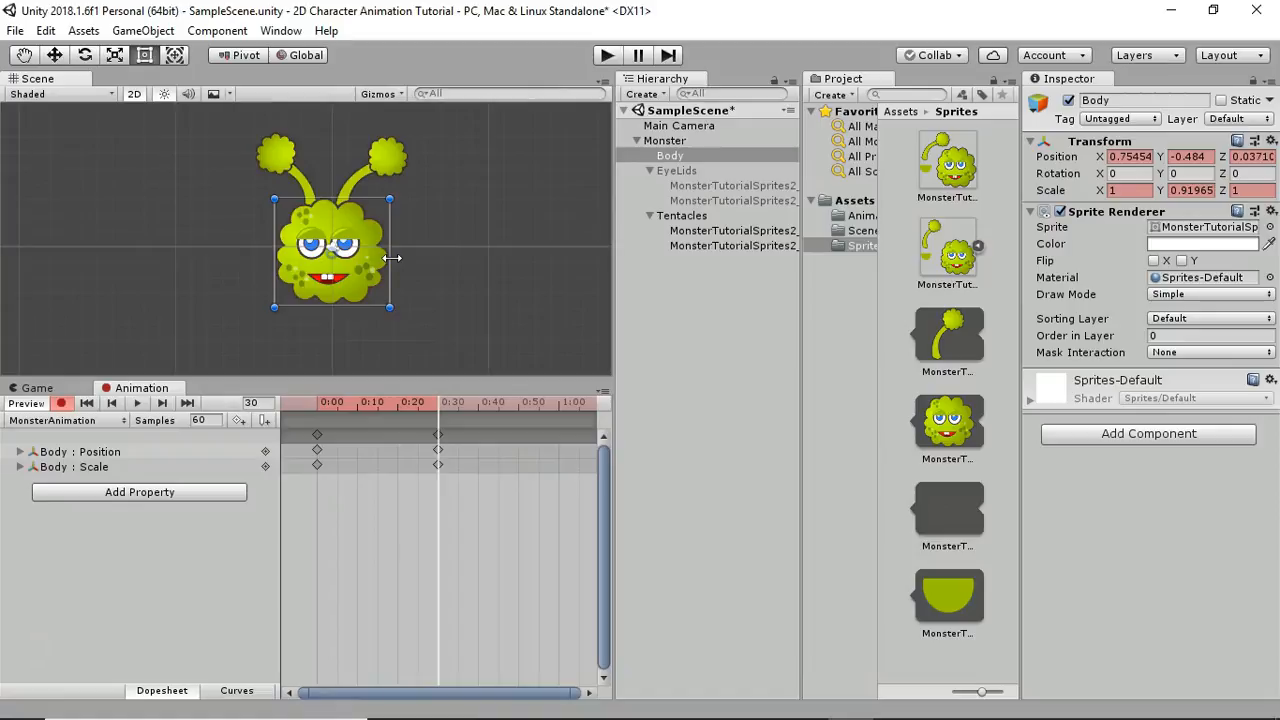
Step: Widen Body symmetrically about its centre to an X scale of about 1.07 at frame 30, and play the clip briefly
key("q")
key("t")
left_click_drag(391, 259, 394, 259, "alt")
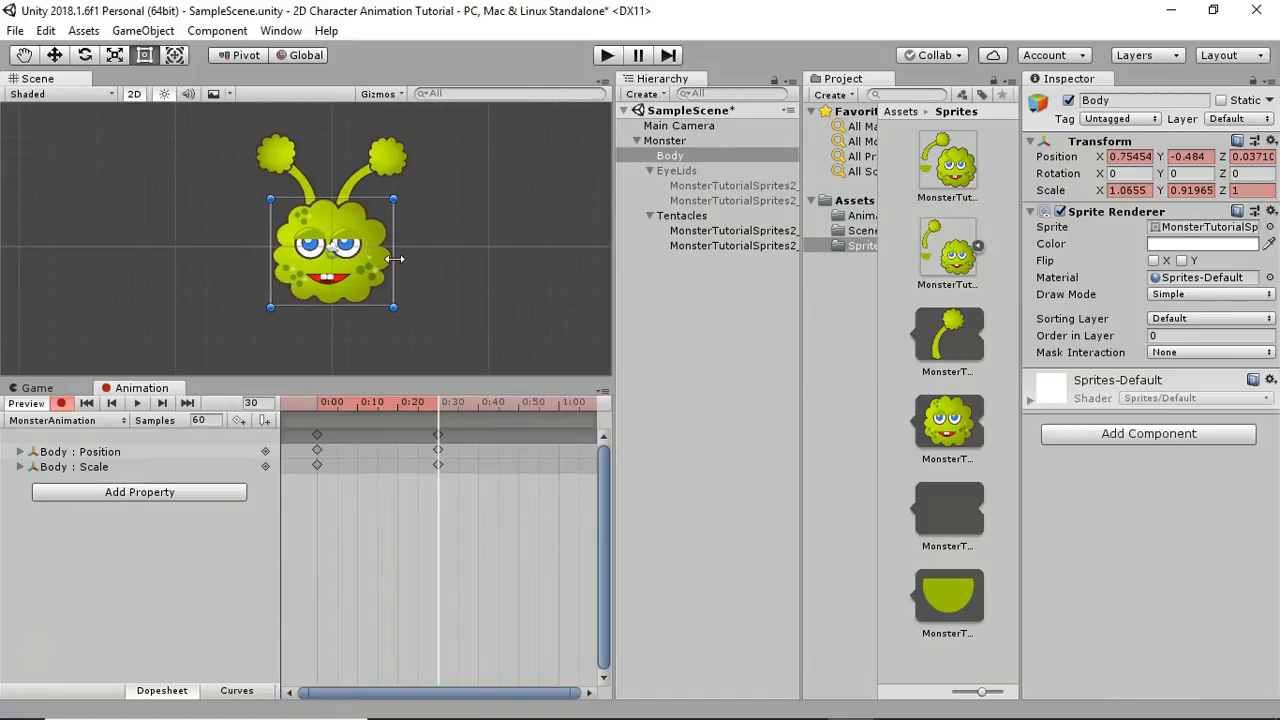
left_click(137, 403)
left_click(137, 403)
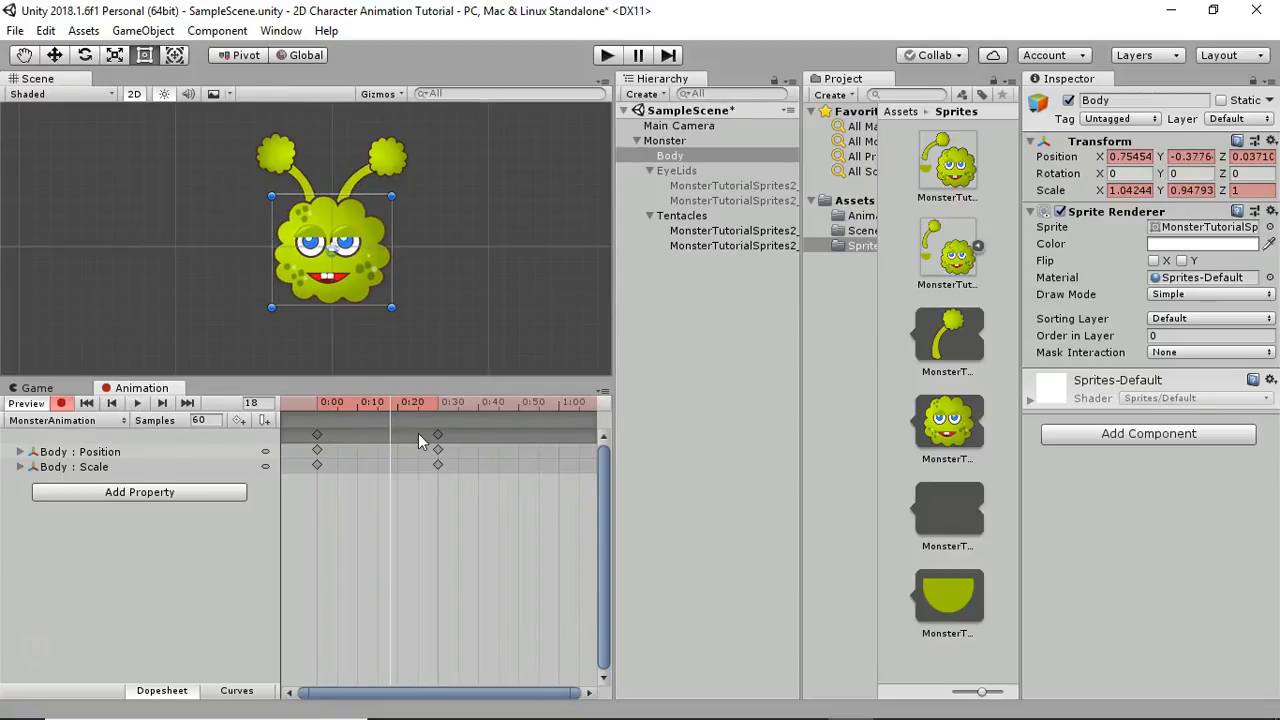
Step: Copy Body's position and scale keyframes from frame 0 to frame 60, and preview the looping animation
left_click(251, 403)
type("60")
key("Return")
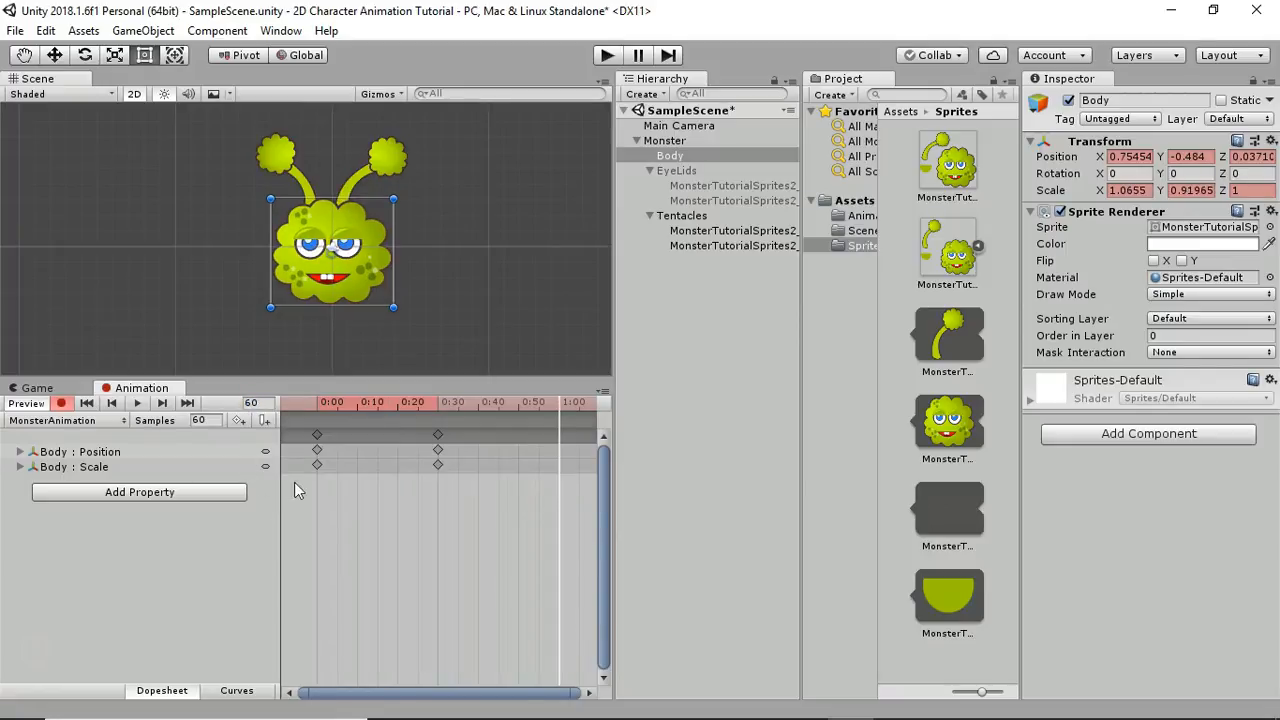
left_click_drag(299, 486, 331, 431)
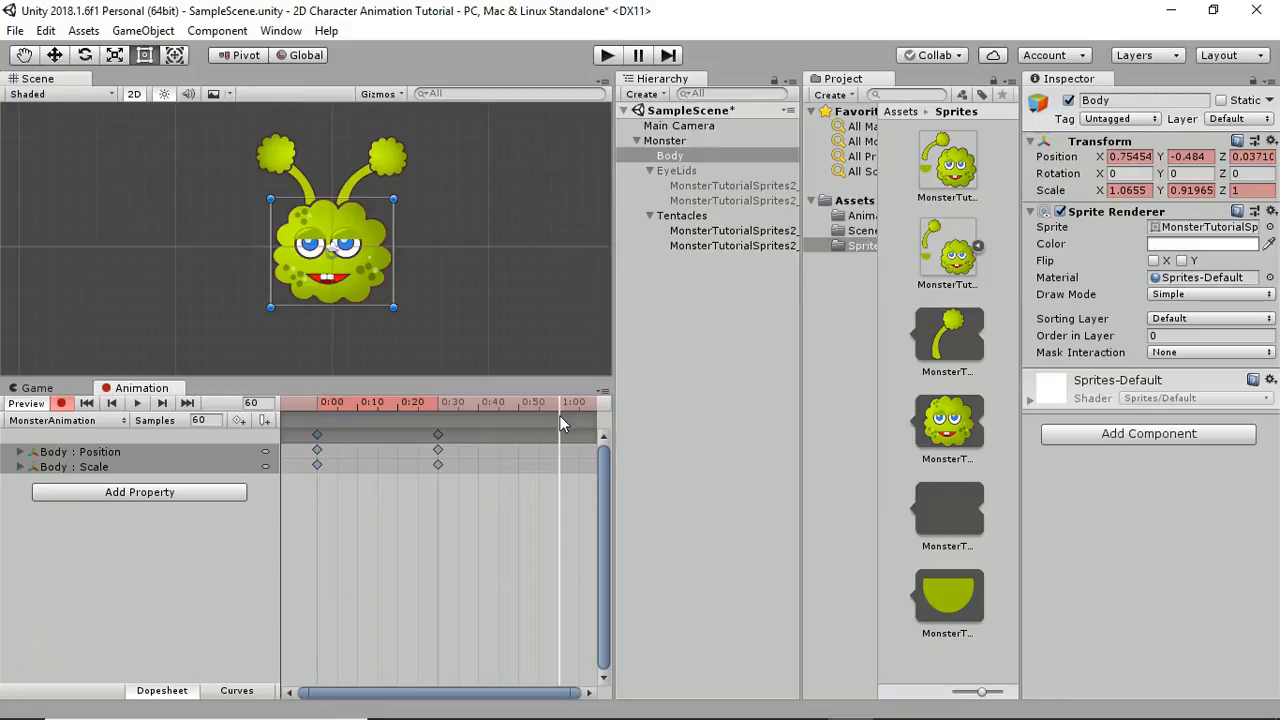
key("ctrl+v")
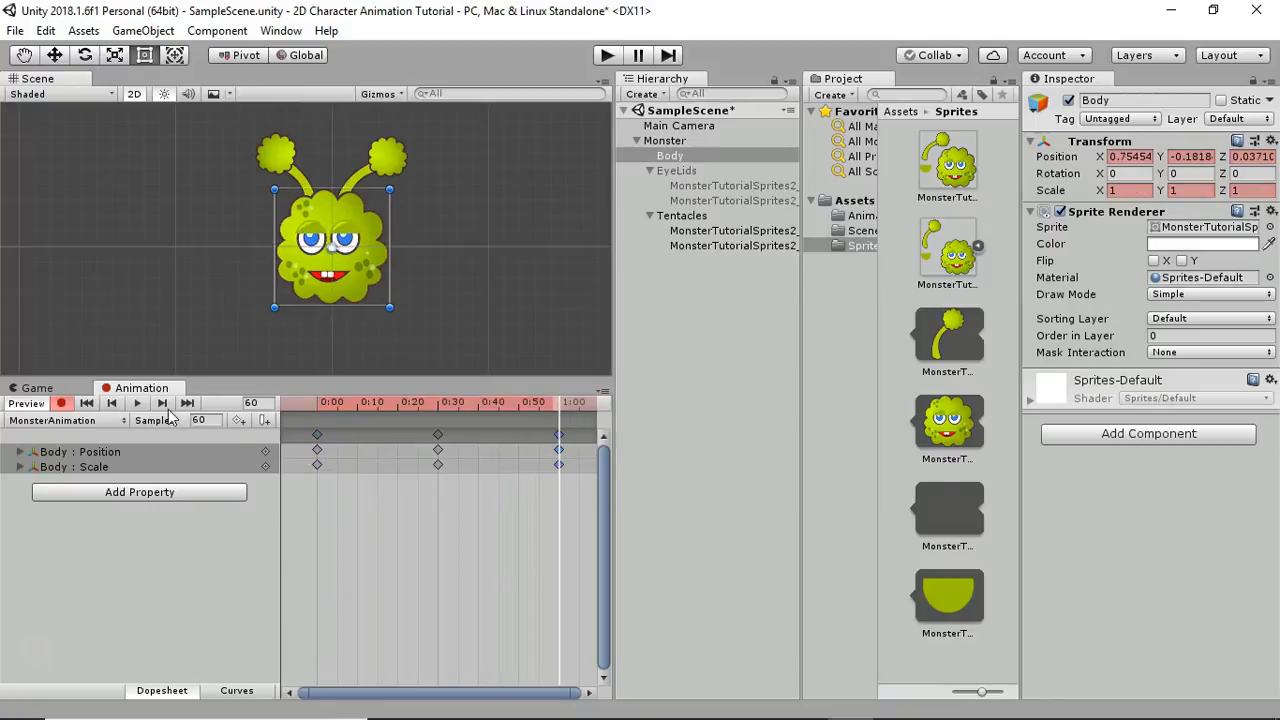
left_click(138, 403)
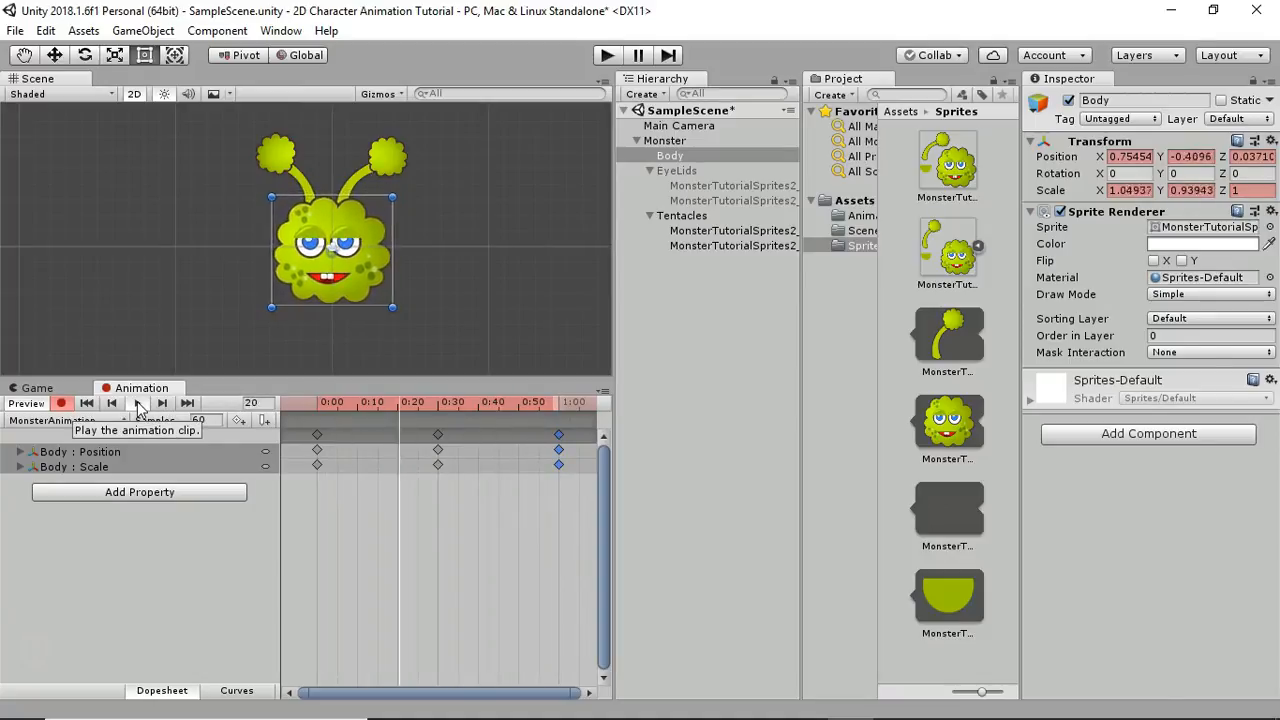
left_click(138, 403)
Step: Return the playhead to frame 30 and select Body's position and scale keyframes there
left_click(444, 405)
left_click(441, 408)
left_click(439, 435)
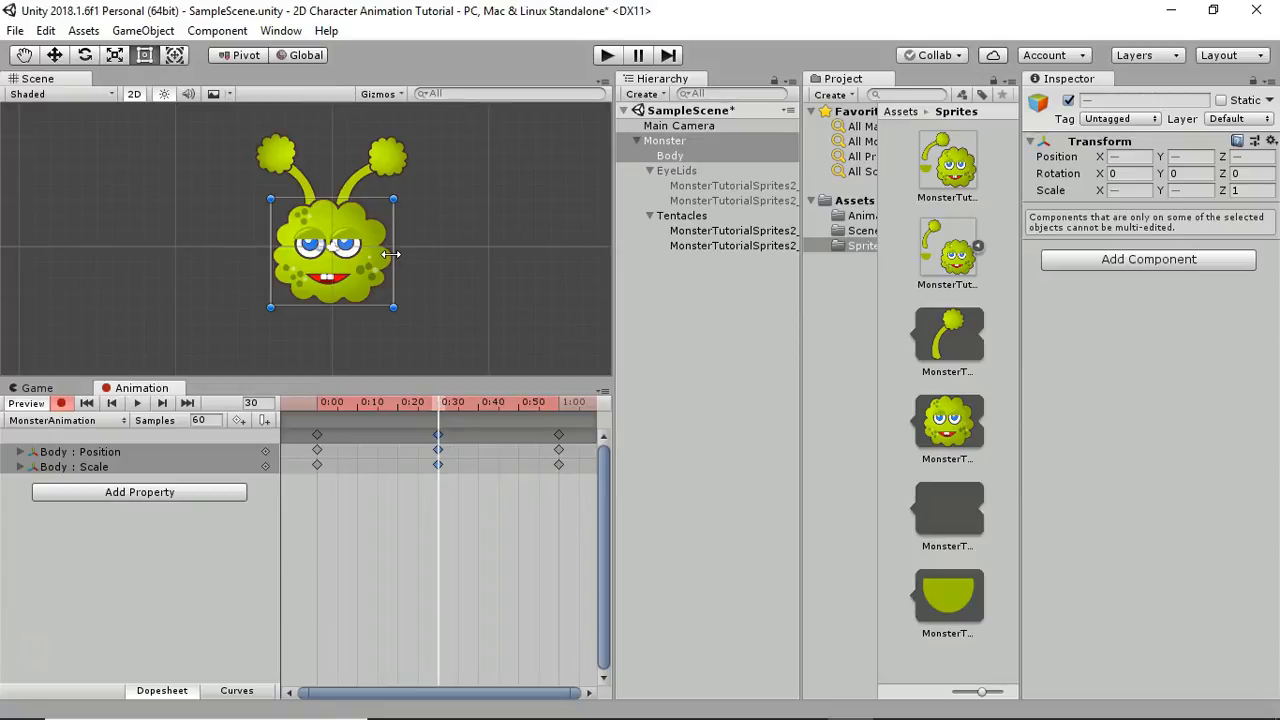
Step: Try narrowing the selected Monster and Body symmetrically at frame 30, and undo that resize
key("q")
key("t")
left_click_drag(397, 261, 391, 262)
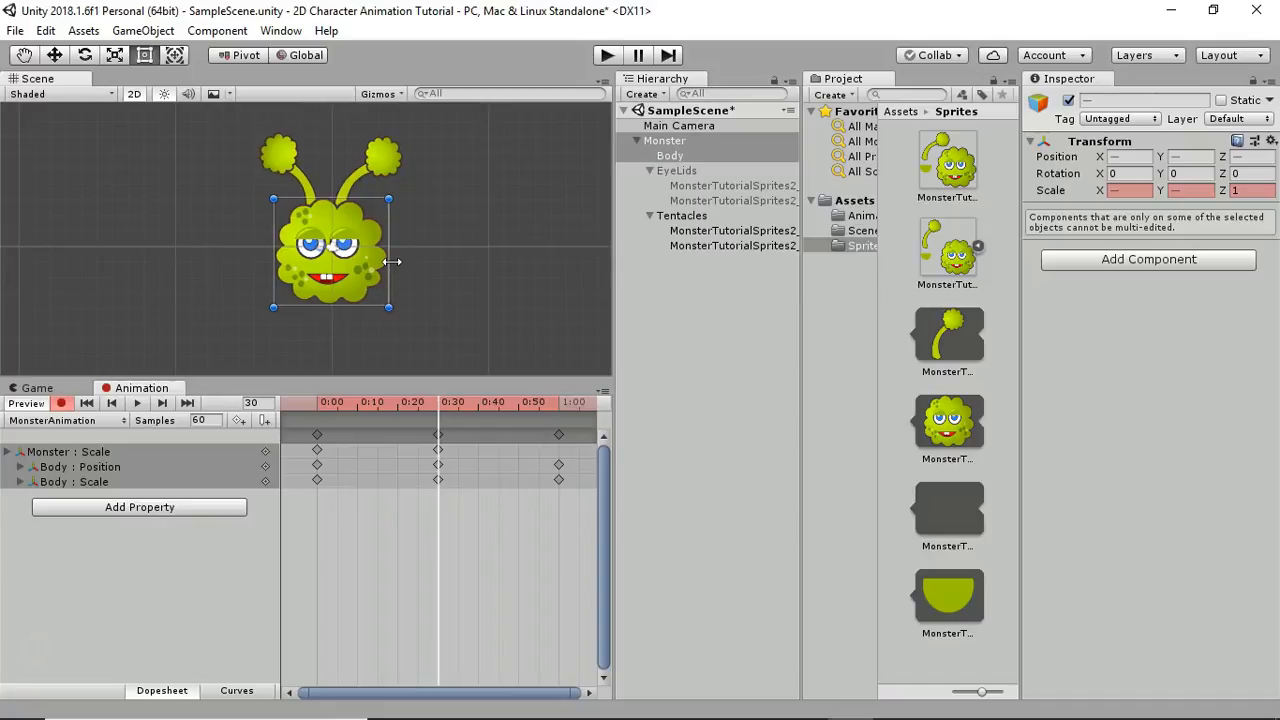
key("ctrl+z")
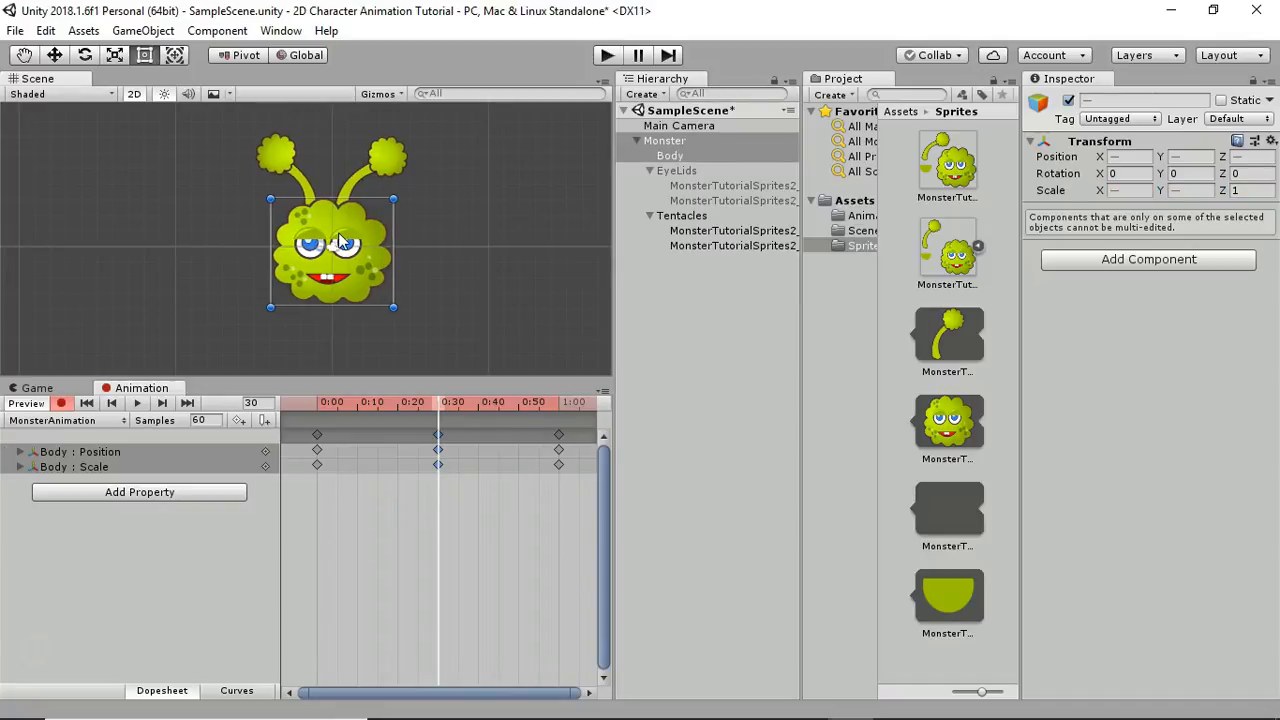
Step: Select only Body, set its scale at frame 30 to X 1.03 and Y 0.95, and preview the clip
left_click(683, 157)
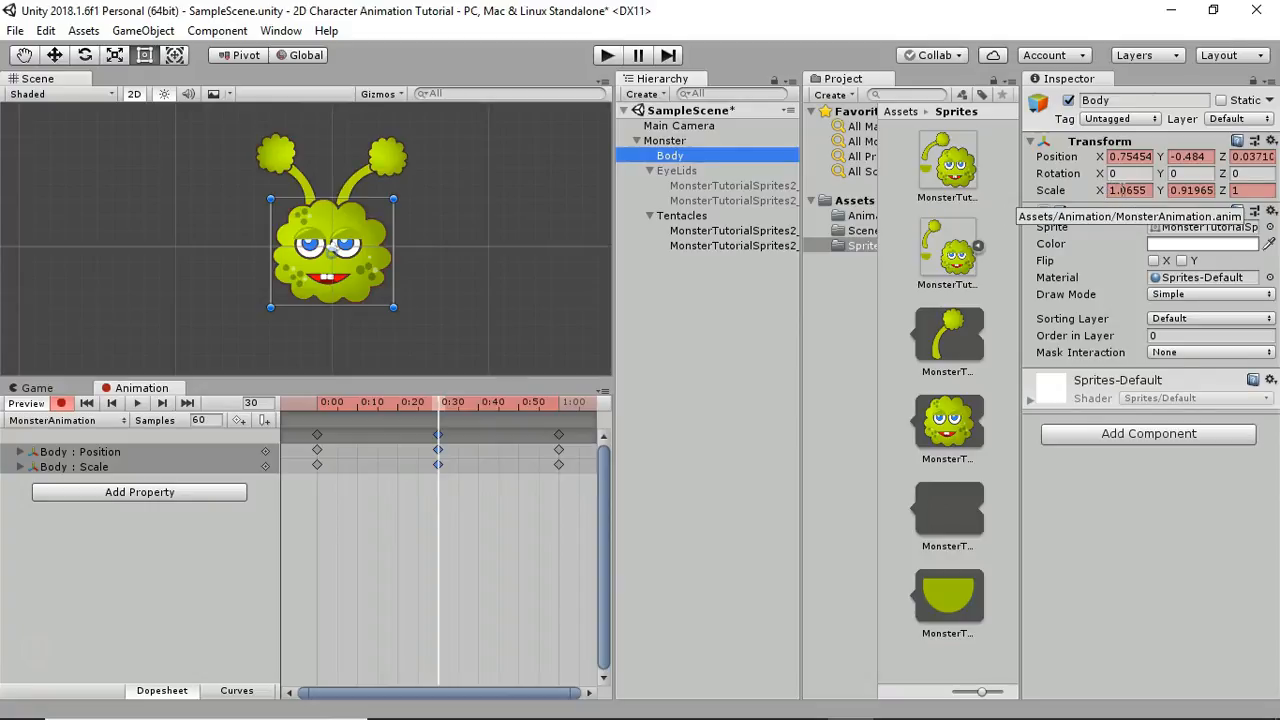
left_click(1129, 190)
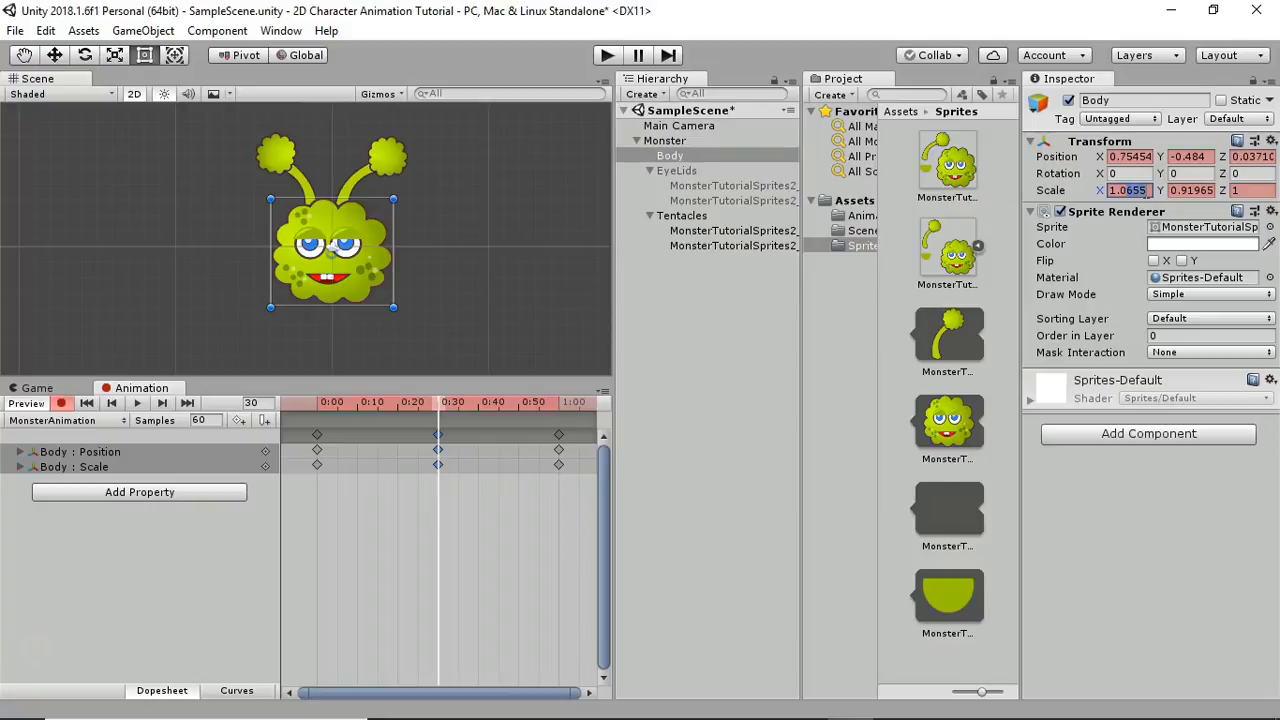
type("1.02")
key("BackSpace")
type("3")
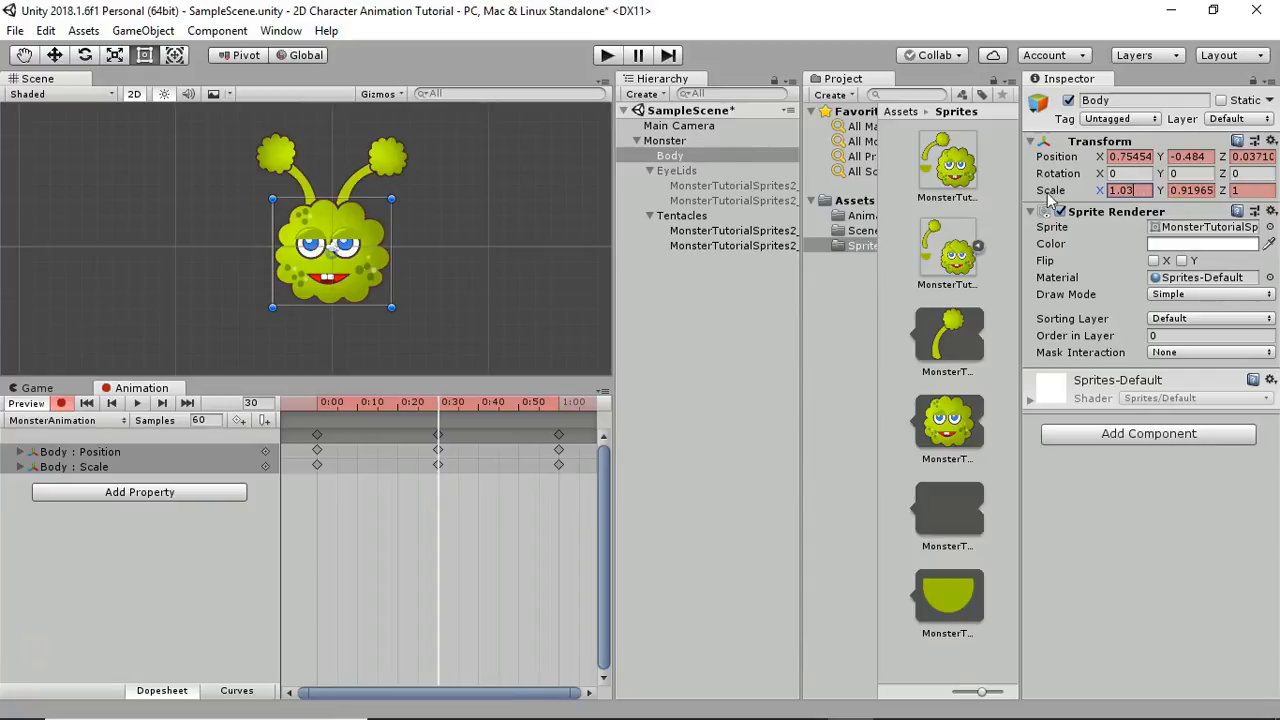
left_click(1188, 191)
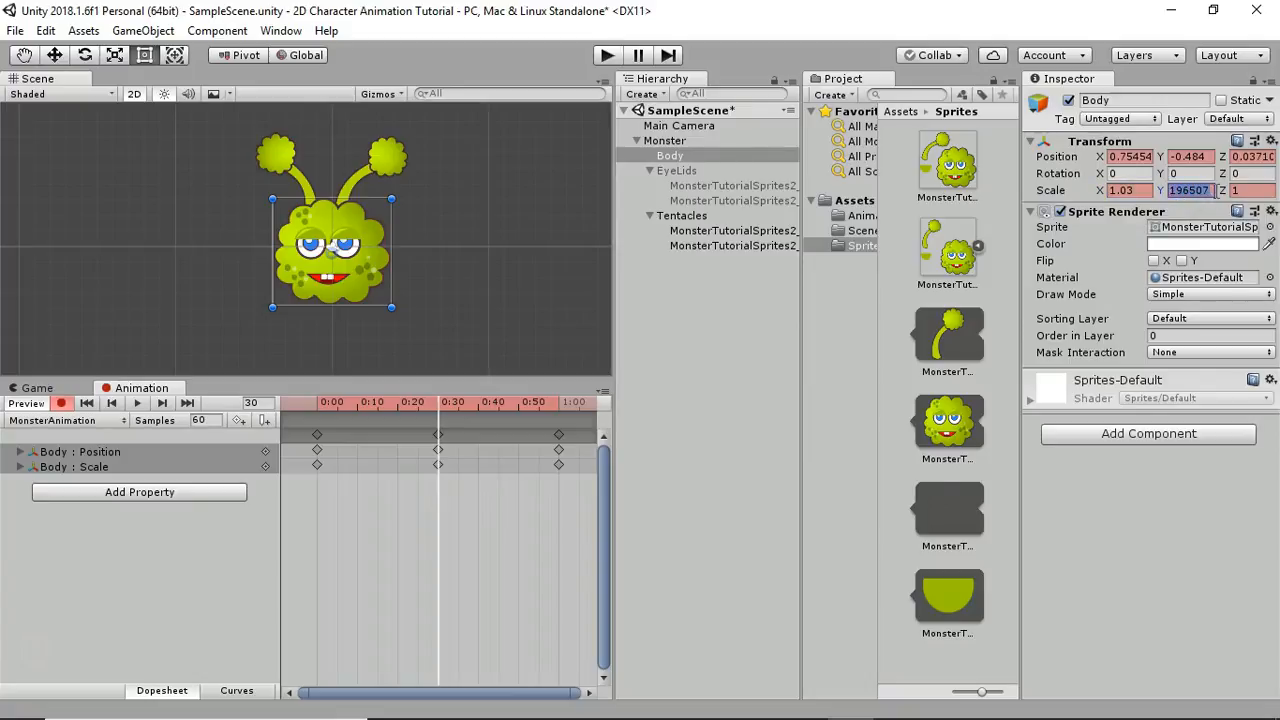
type("0.95")
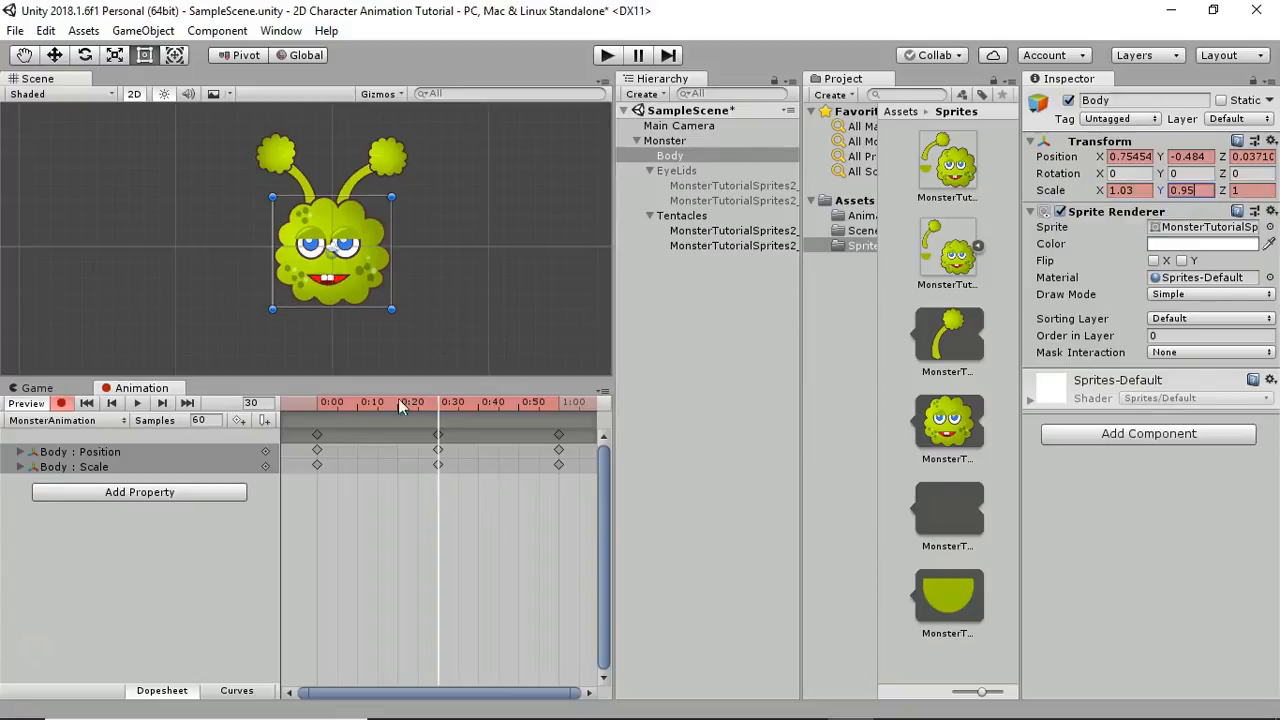
left_click(137, 403)
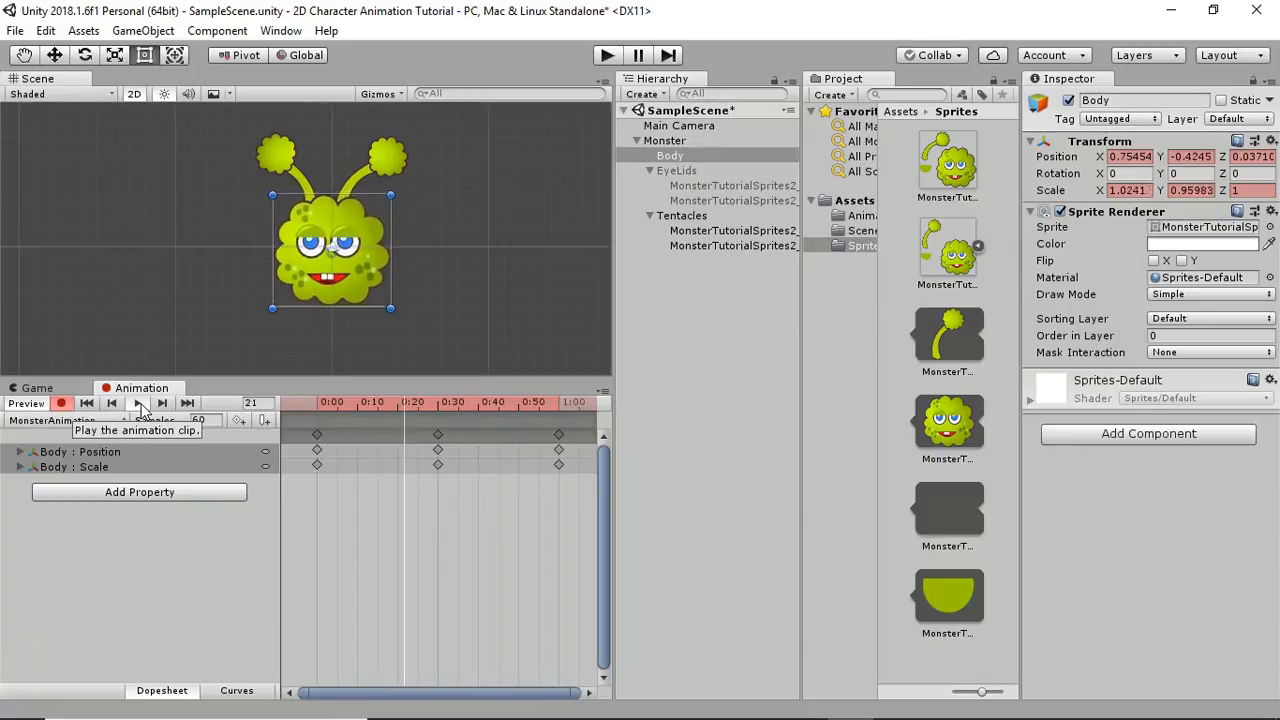
left_click(139, 404)
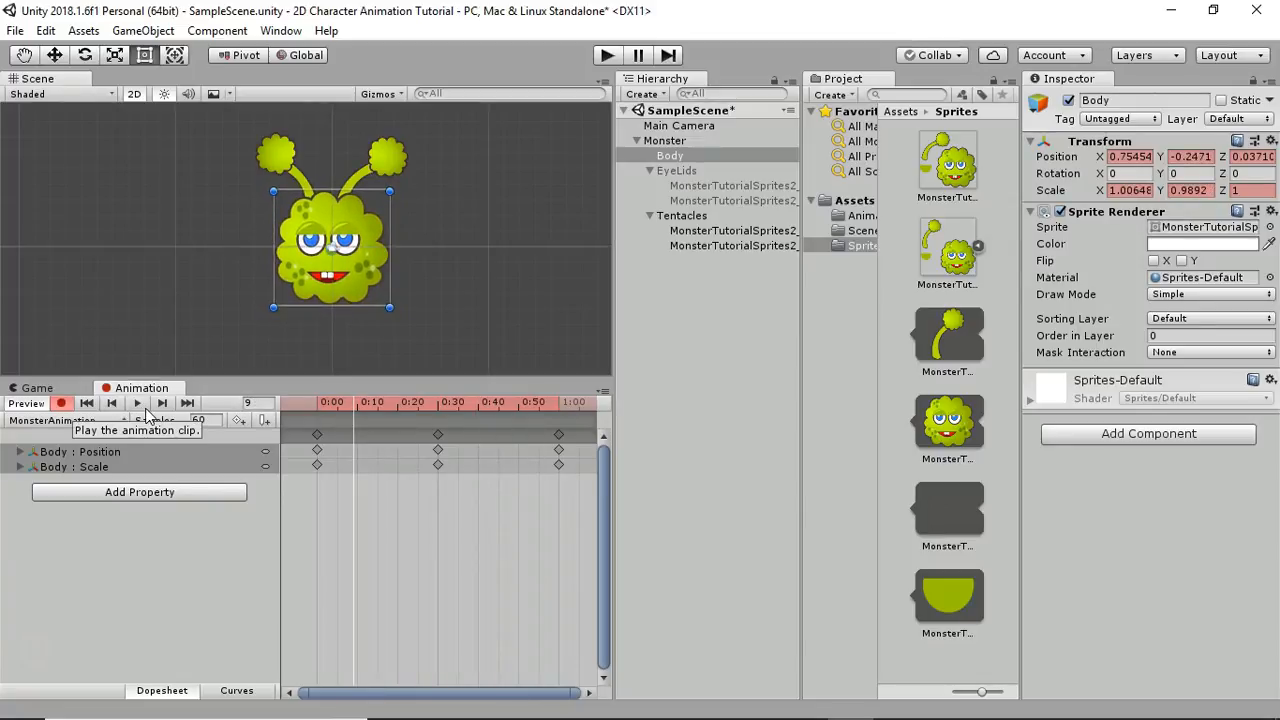
Step: With keyframe recording on, rotate the right-hand tentacle outward to a Z rotation of about -36.6 at frame 30
left_click_drag(351, 400, 318, 401)
left_click(726, 233)
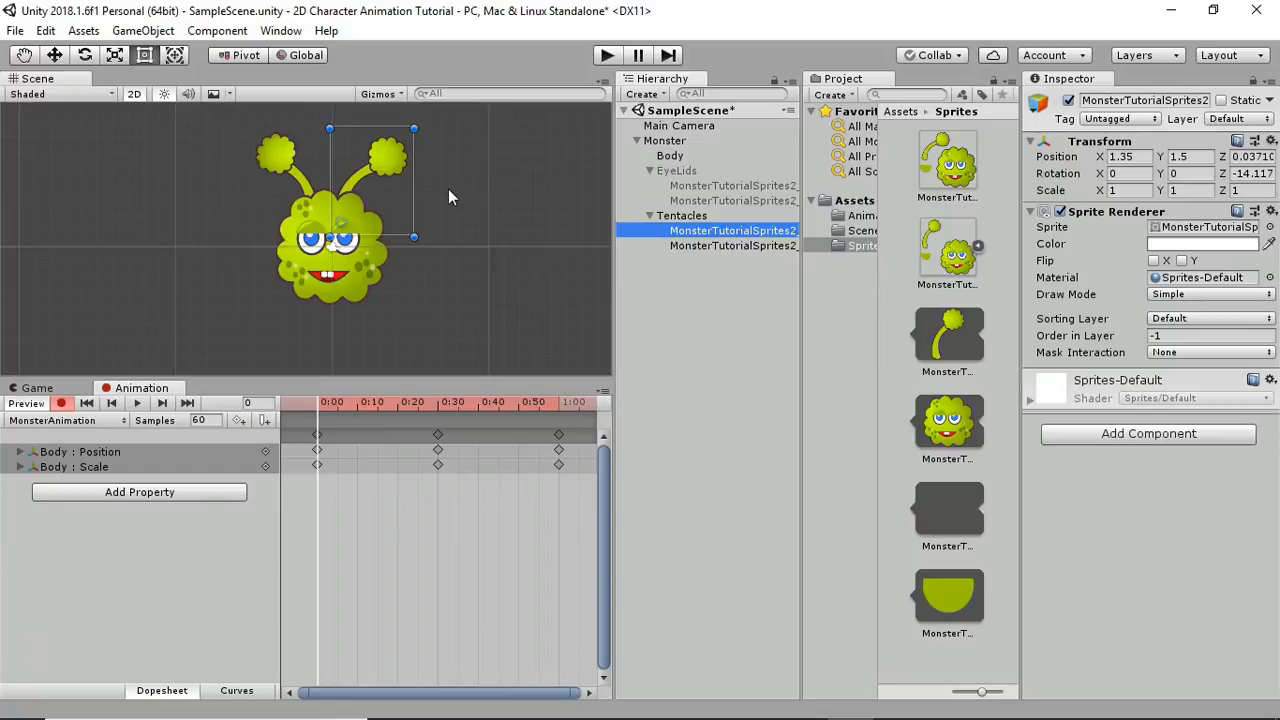
left_click(61, 403)
left_click(62, 404)
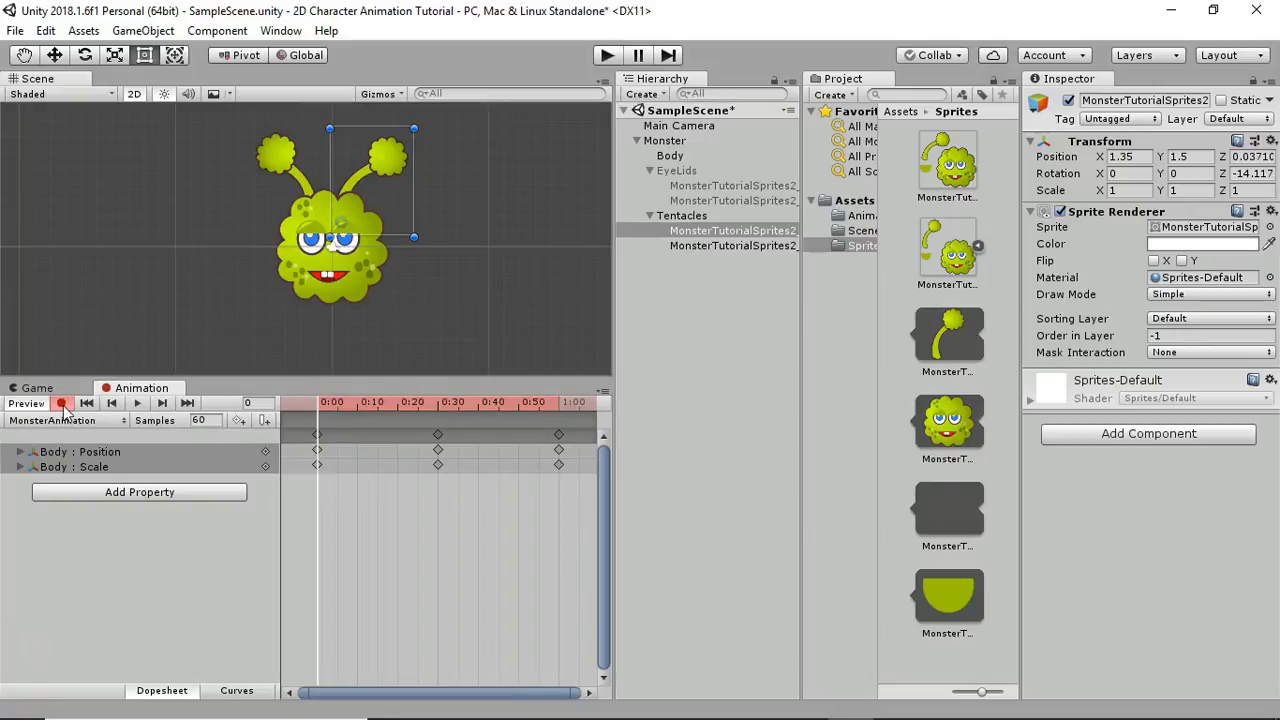
left_click(61, 403)
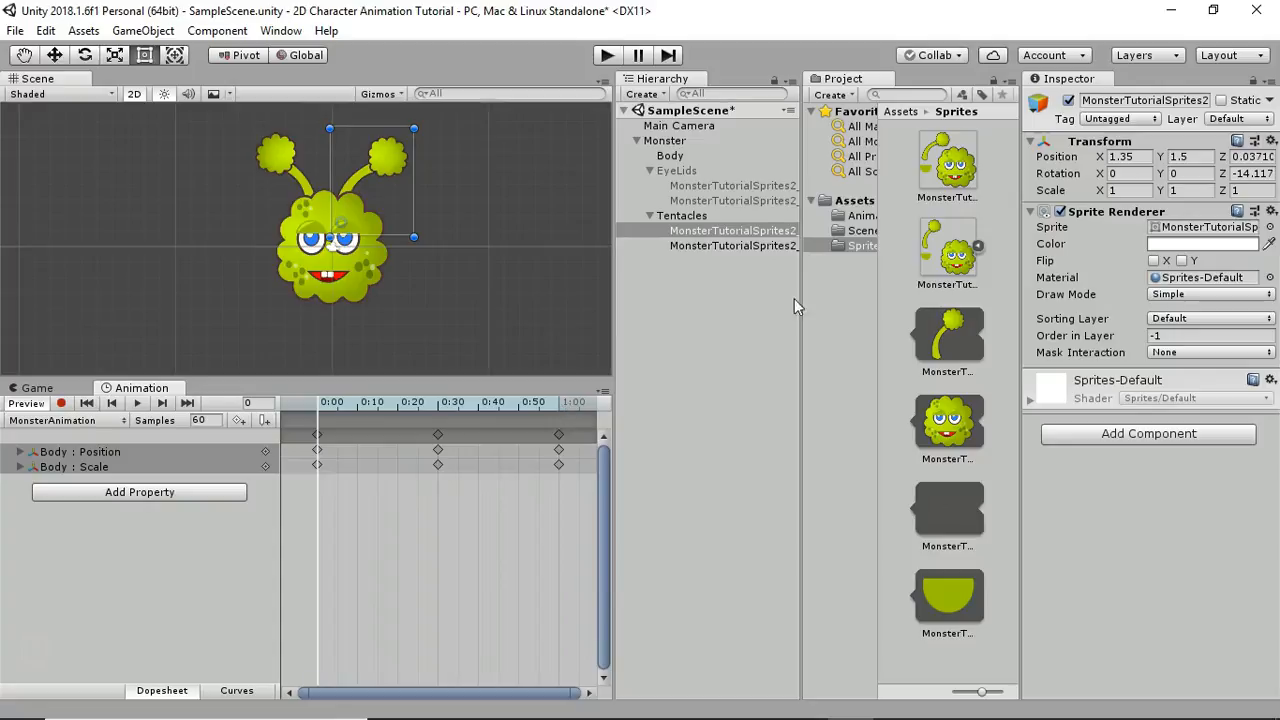
left_click(62, 403)
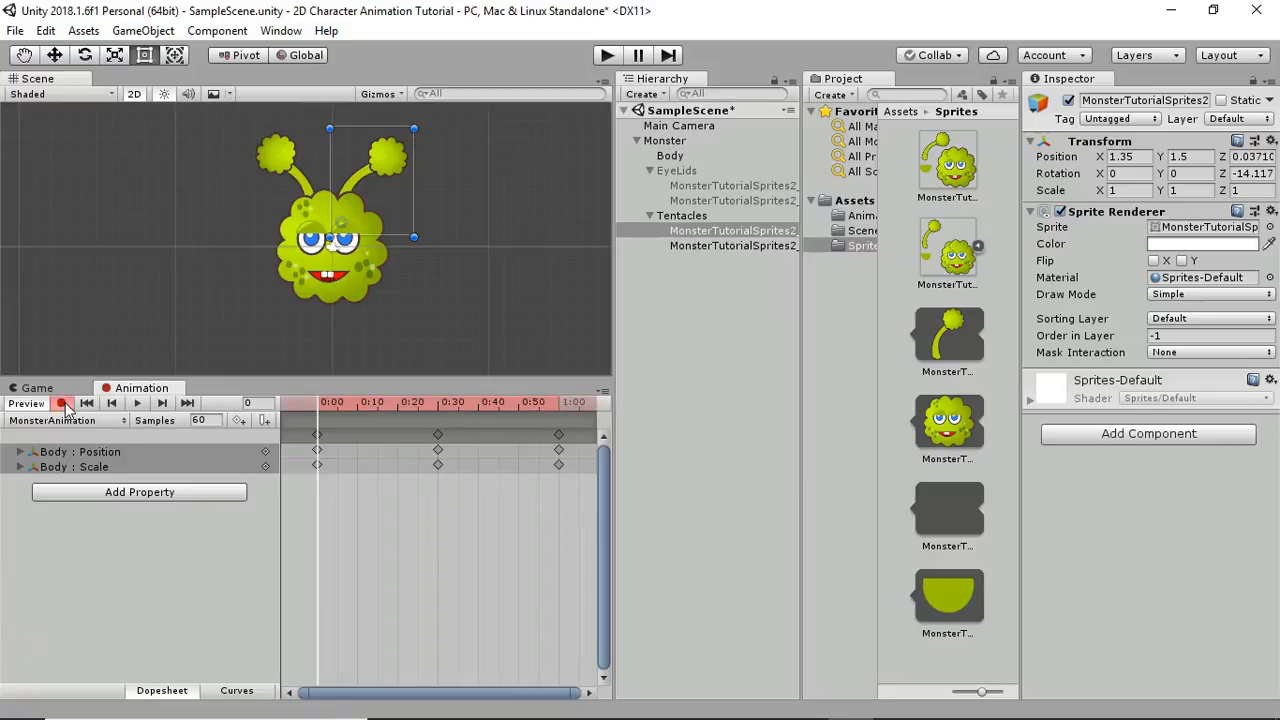
left_click_drag(318, 404, 438, 410)
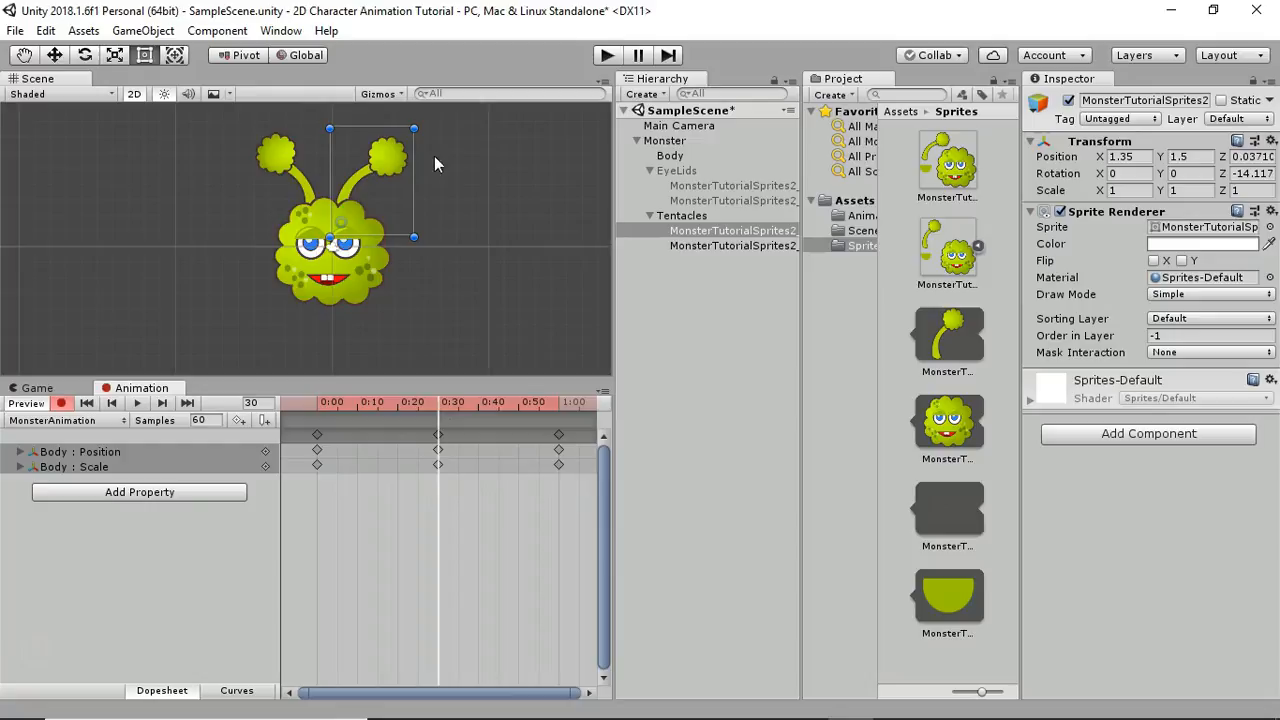
left_click_drag(422, 124, 444, 167)
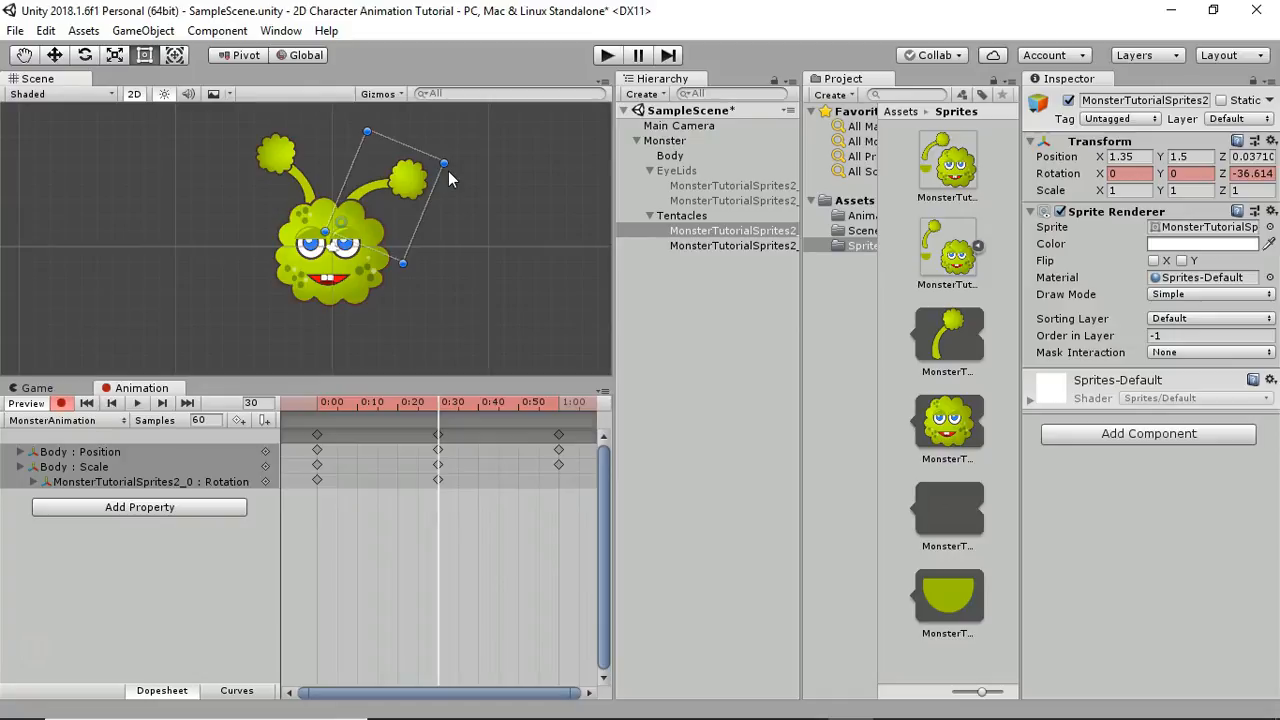
Step: Copy all frame 0 keyframes to frame 60, including the right-hand tentacle's rotation, and preview the loop with nothing selected
left_click(559, 399)
left_click_drag(330, 518, 312, 437)
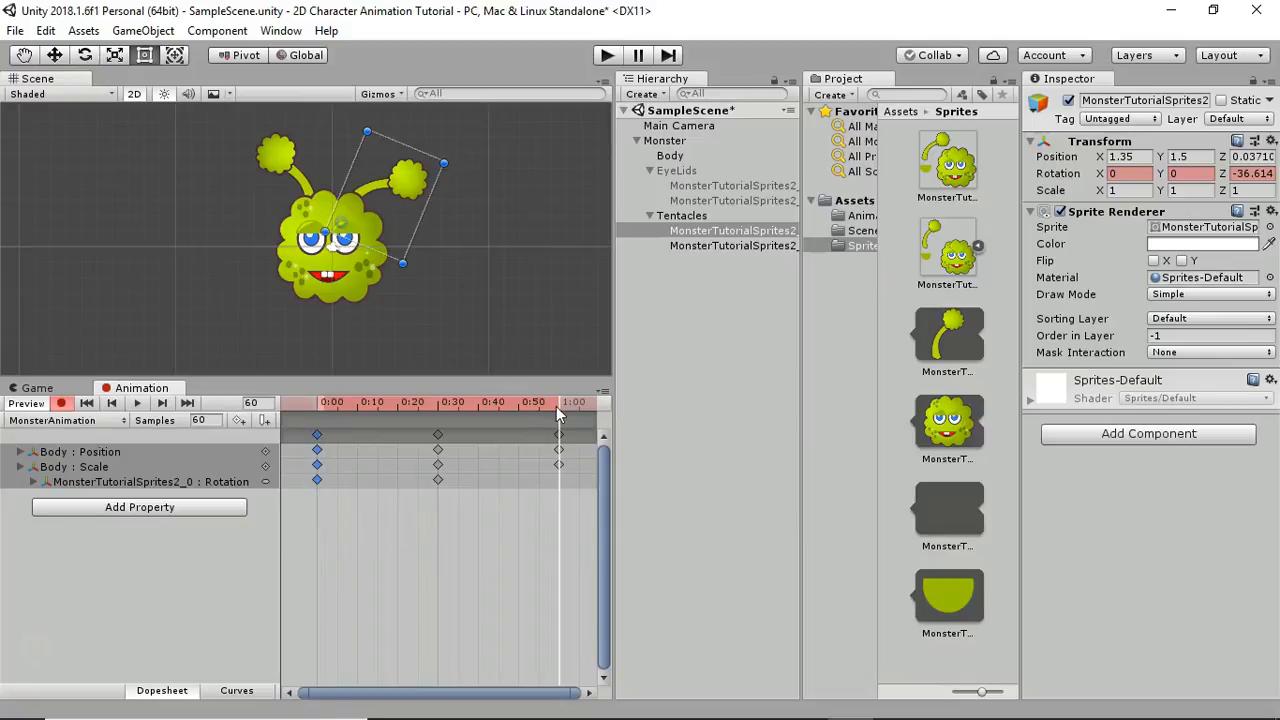
key("ctrl+v")
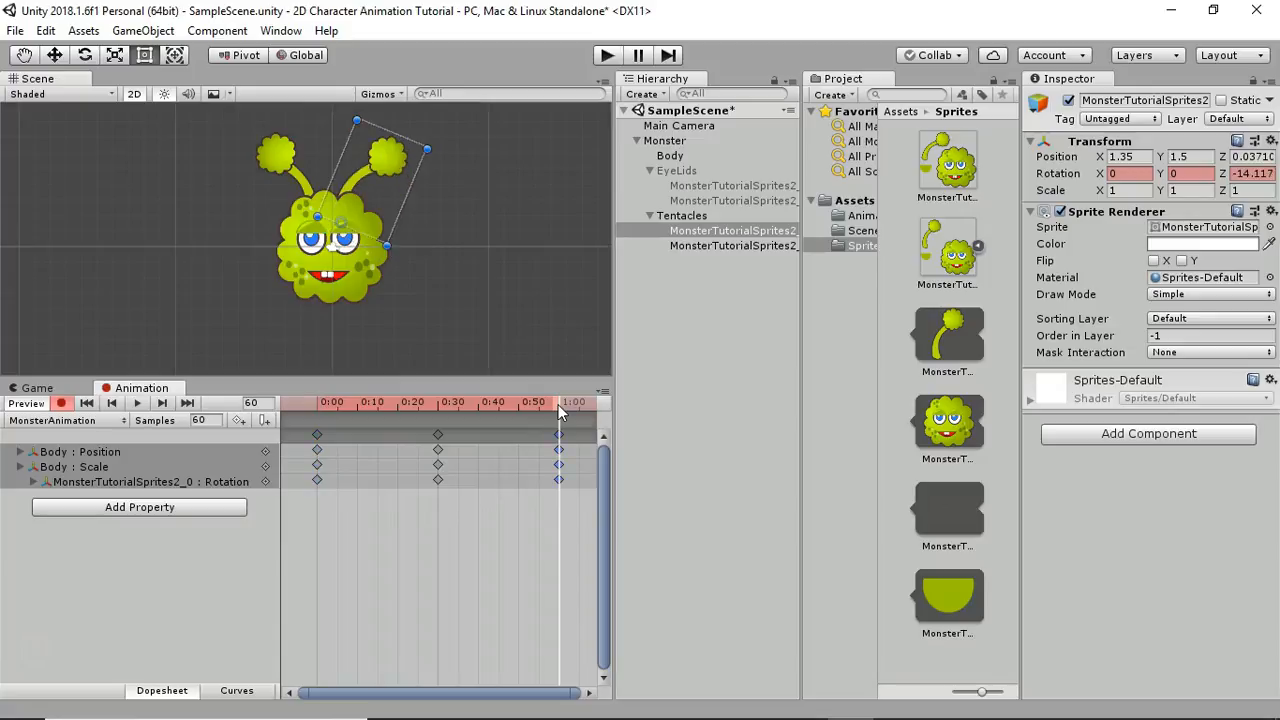
left_click(138, 403)
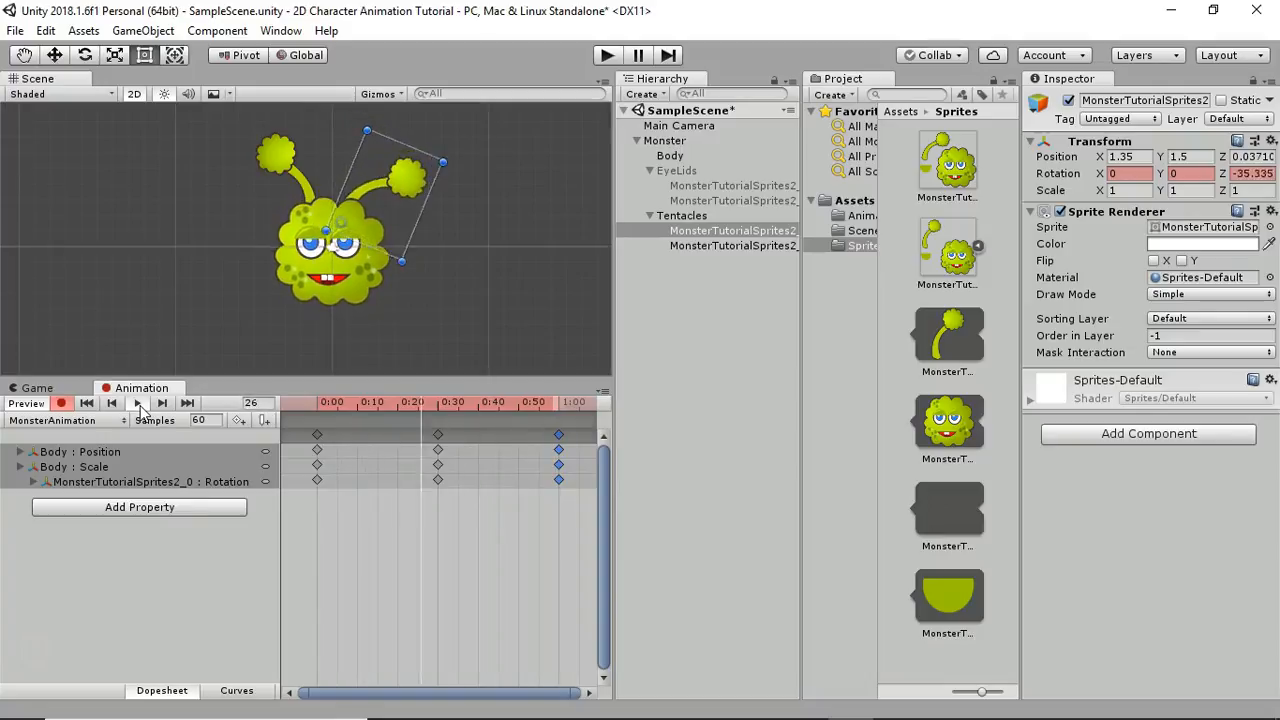
left_click(654, 326)
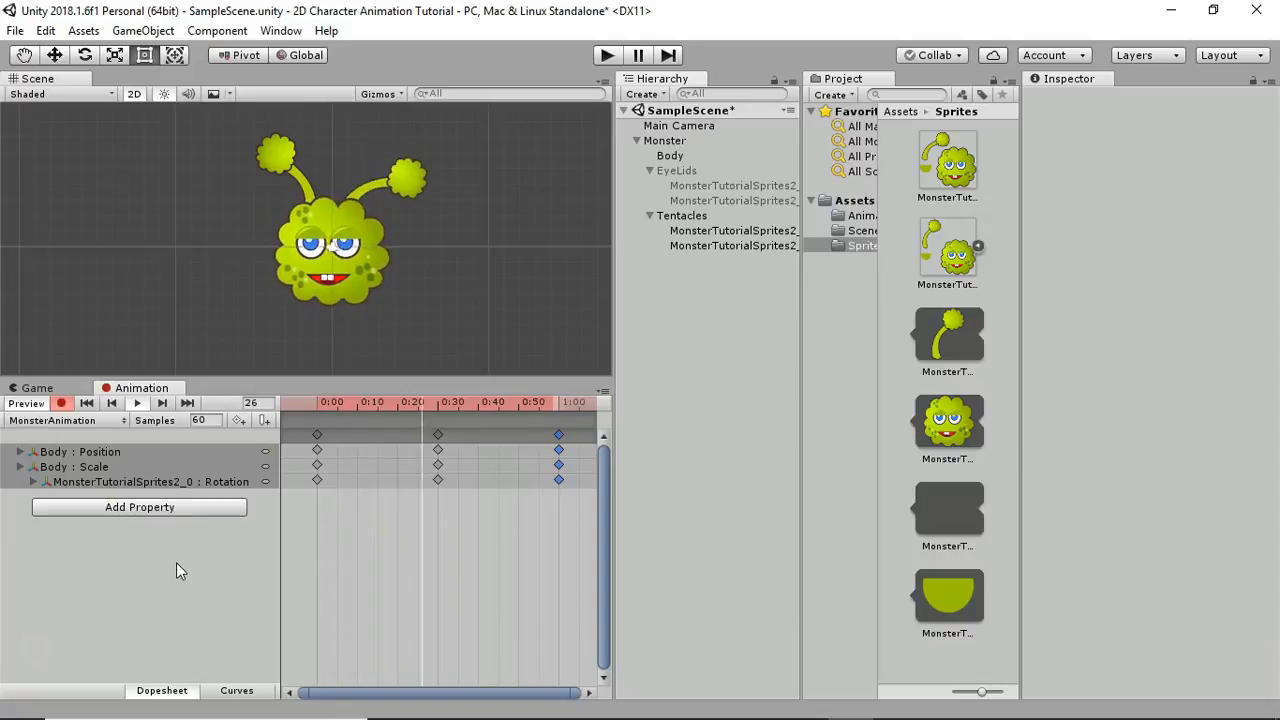
left_click(146, 405)
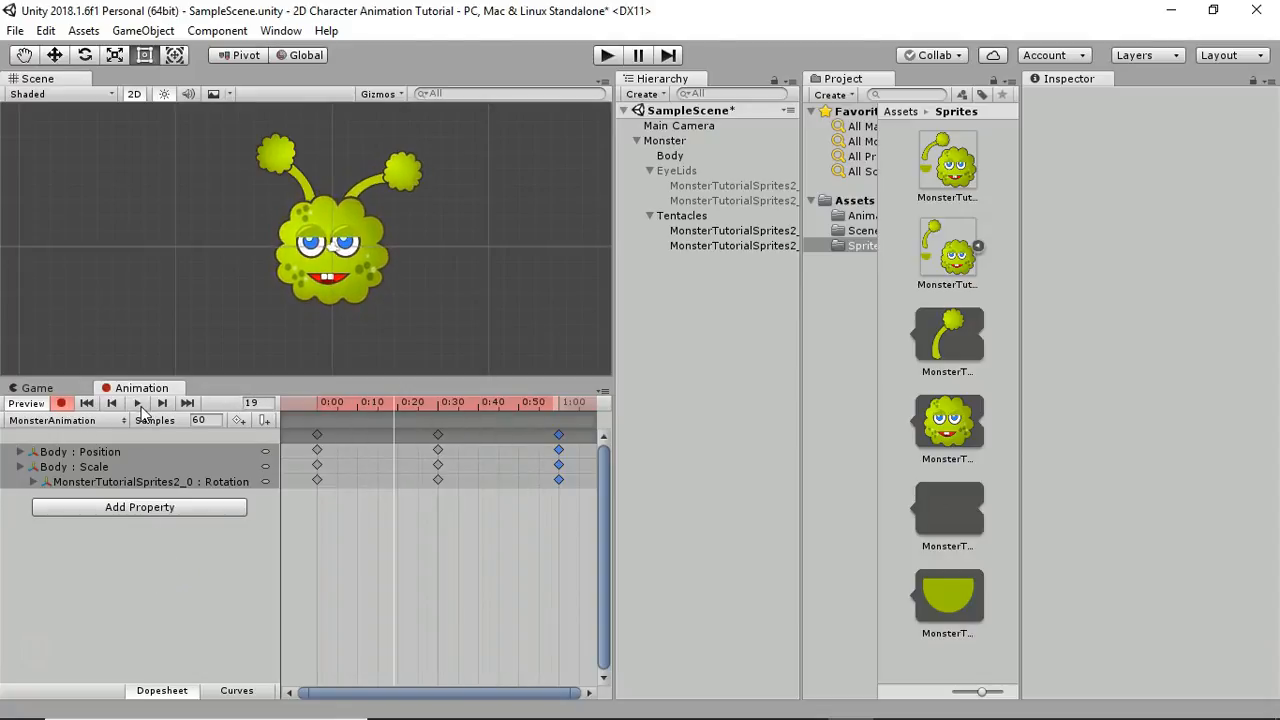
Step: Rotate the left-hand tentacle outward to a Z rotation of about 23.8 at frame 30
left_click_drag(392, 402, 317, 405)
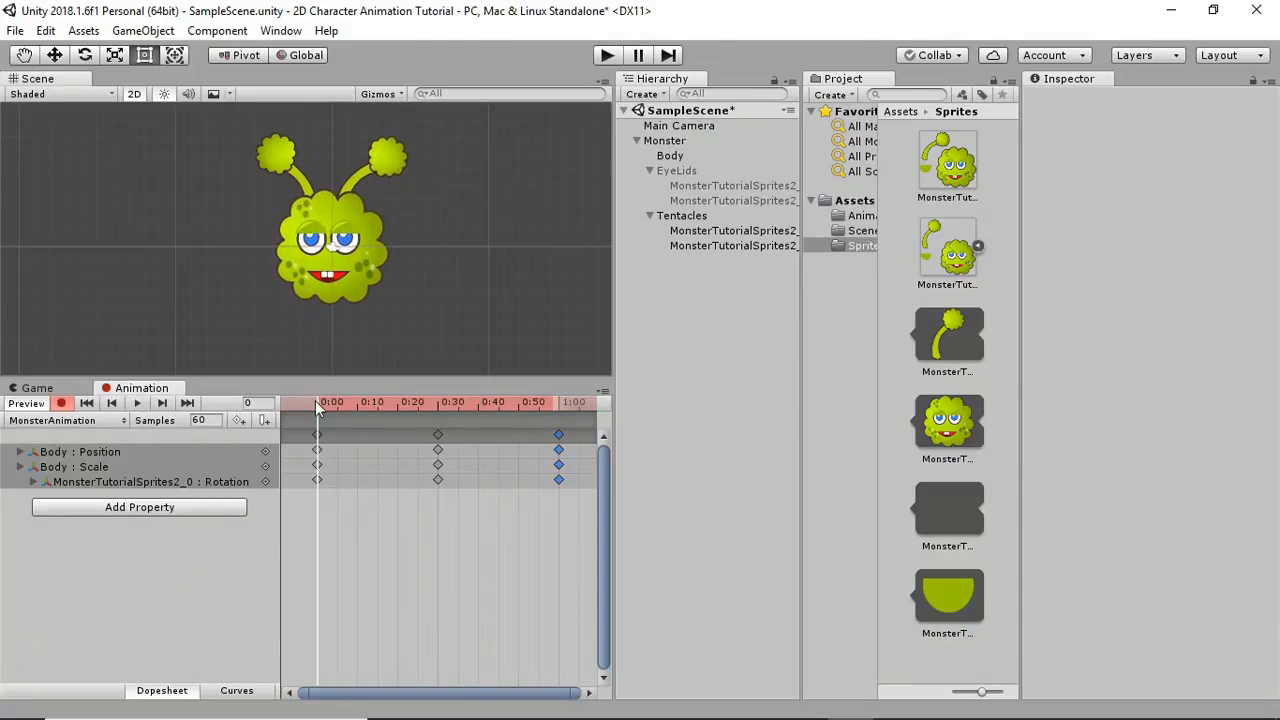
left_click(282, 167)
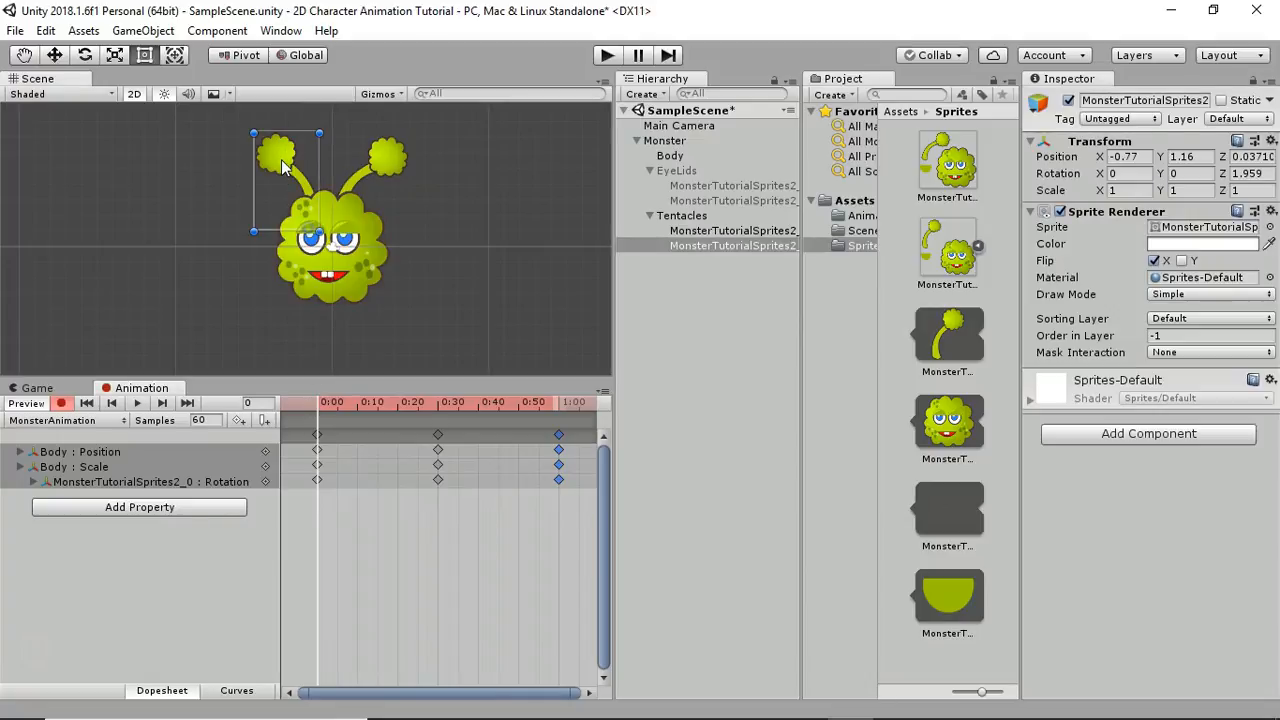
left_click(437, 406)
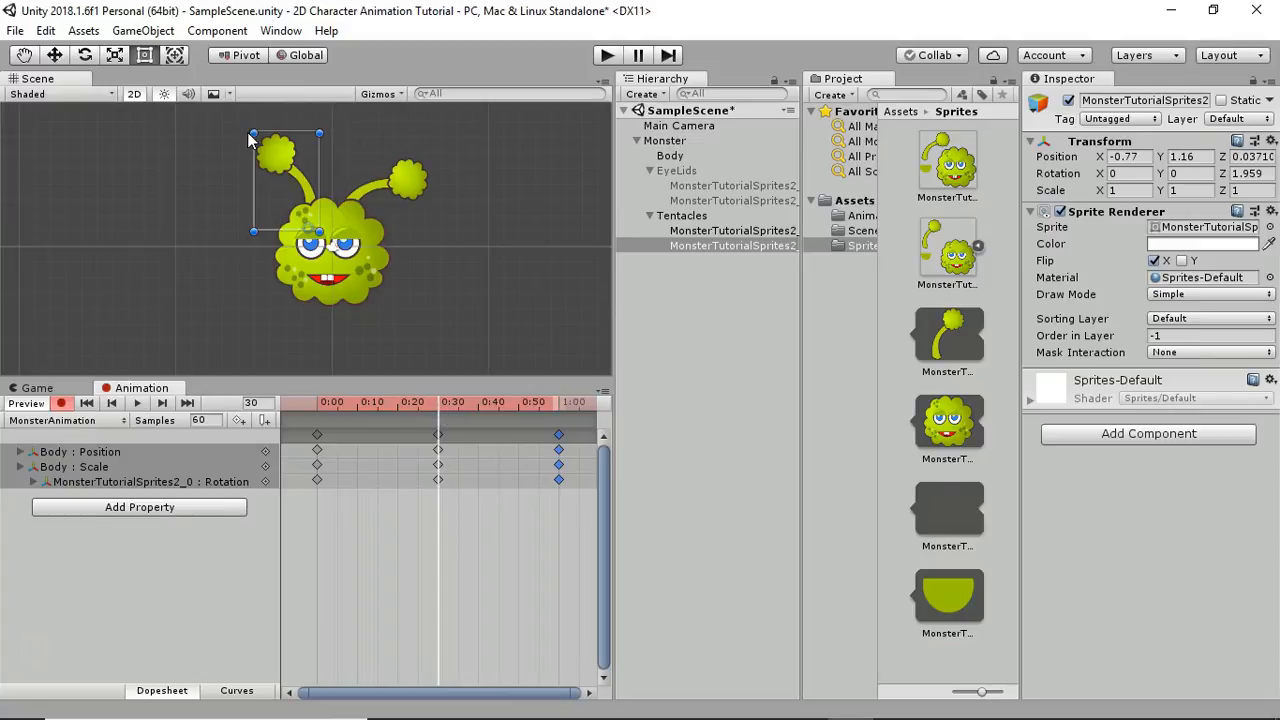
left_click_drag(248, 239, 250, 265)
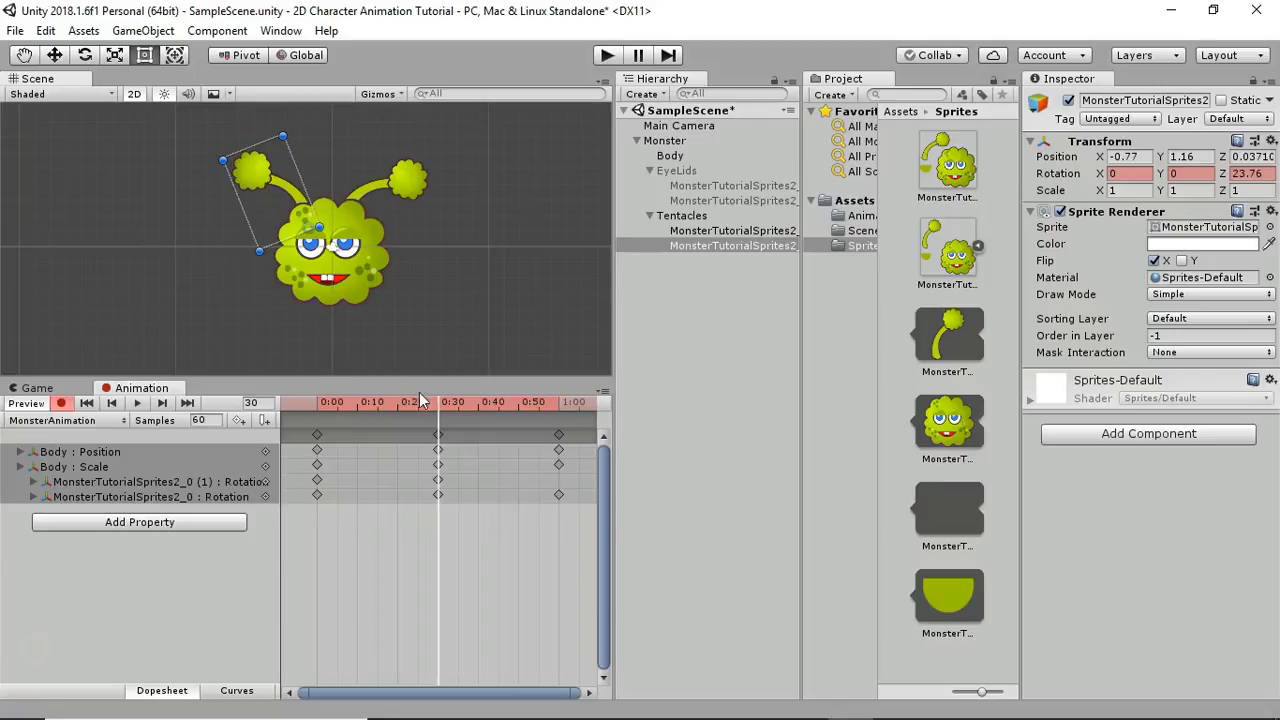
Step: Copy all frame 0 keyframes, including both tentacle rotations, to frame 60 and play the clip
left_click_drag(438, 403, 561, 411)
left_click(250, 404)
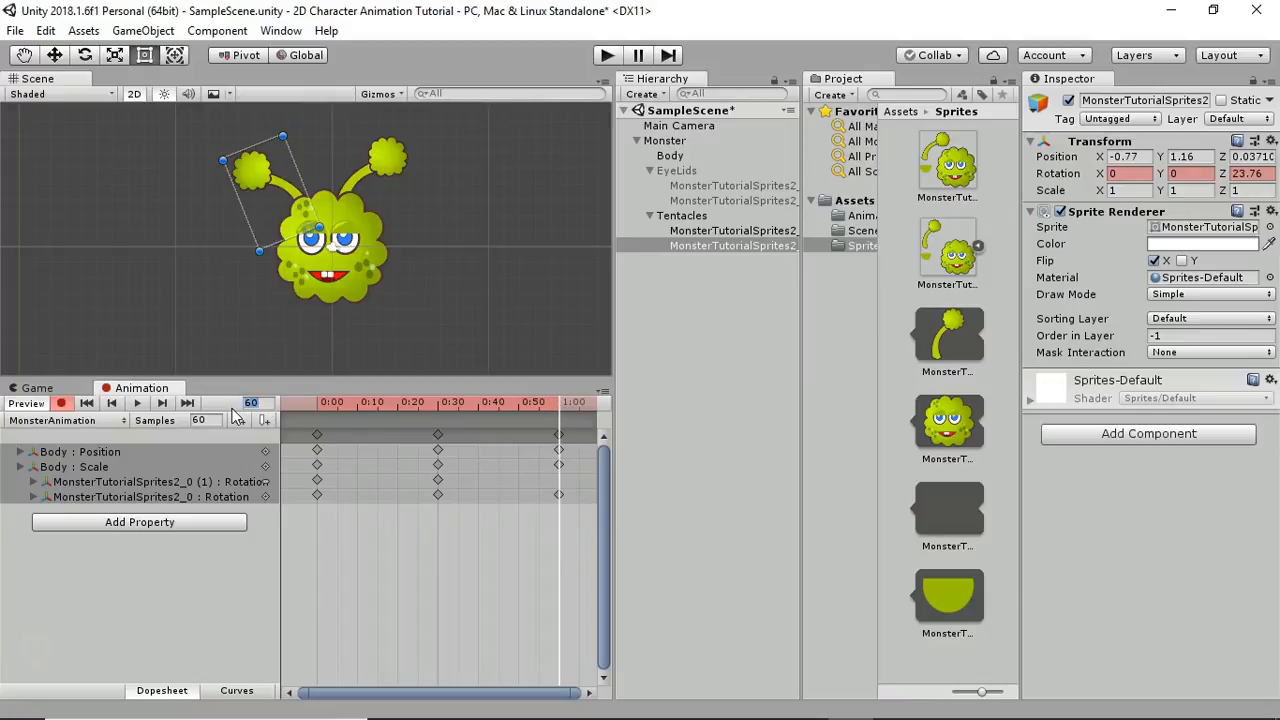
key("Return")
left_click_drag(330, 517, 299, 421)
key("ctrl+v")
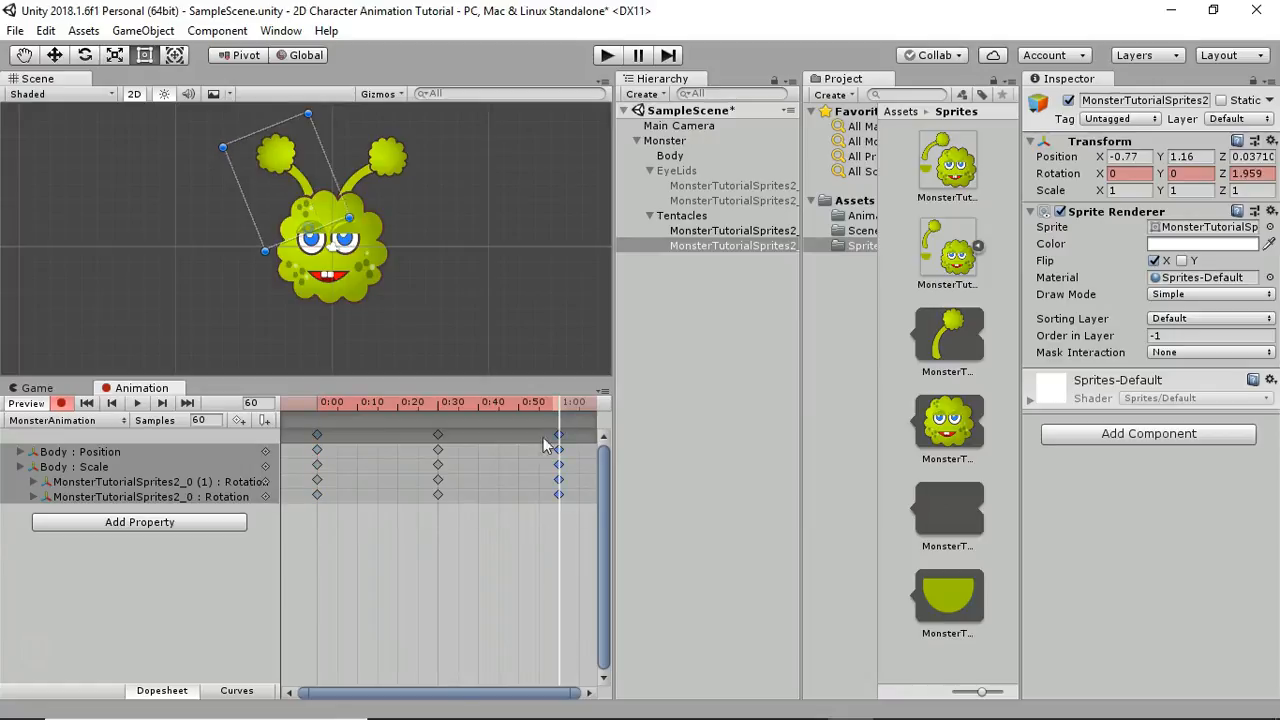
left_click(137, 403)
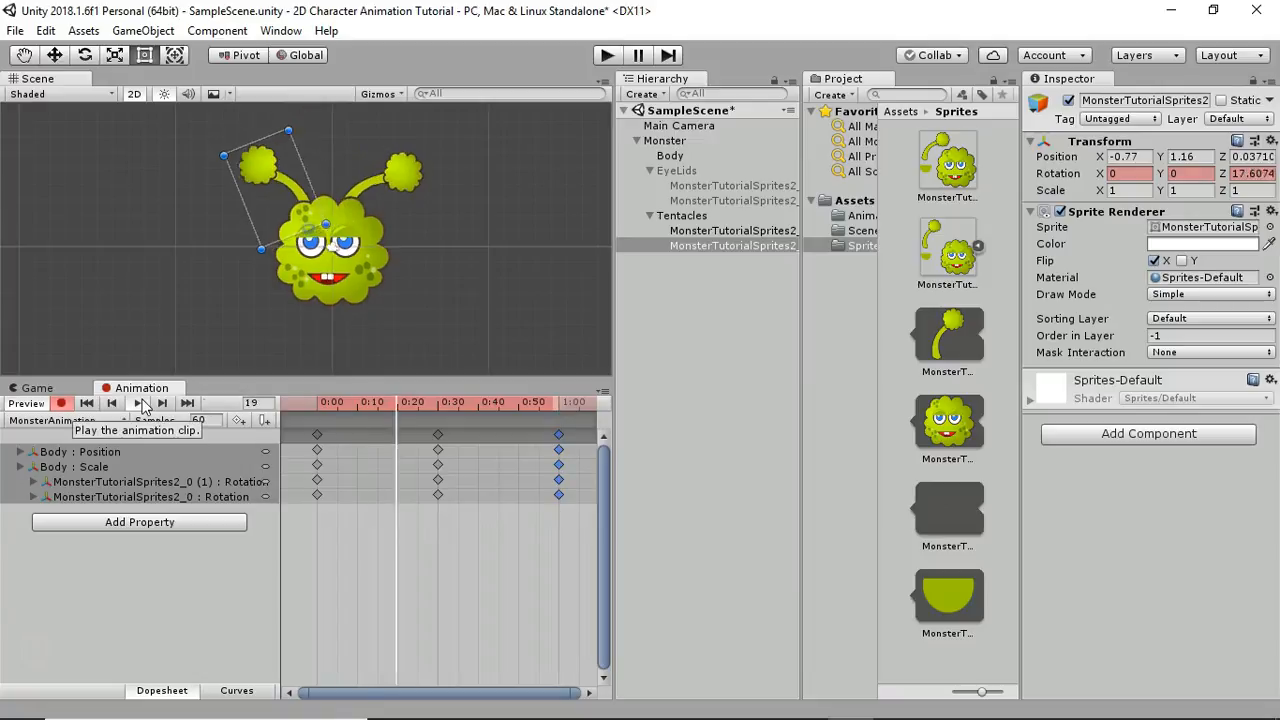
Step: Deselect everything and hide the Camera gizmo icon in the Scene view while the clip plays
left_click(725, 293)
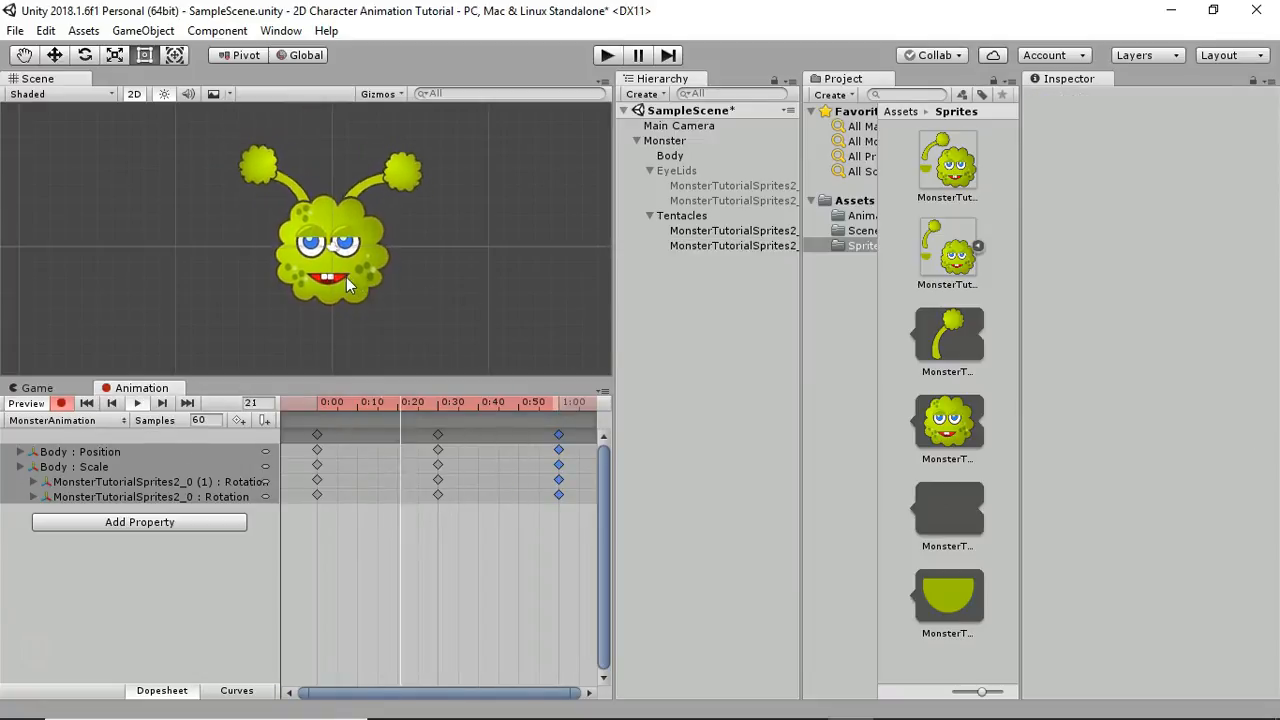
scroll(346, 276, "up", 5)
scroll(346, 276, "down", 3)
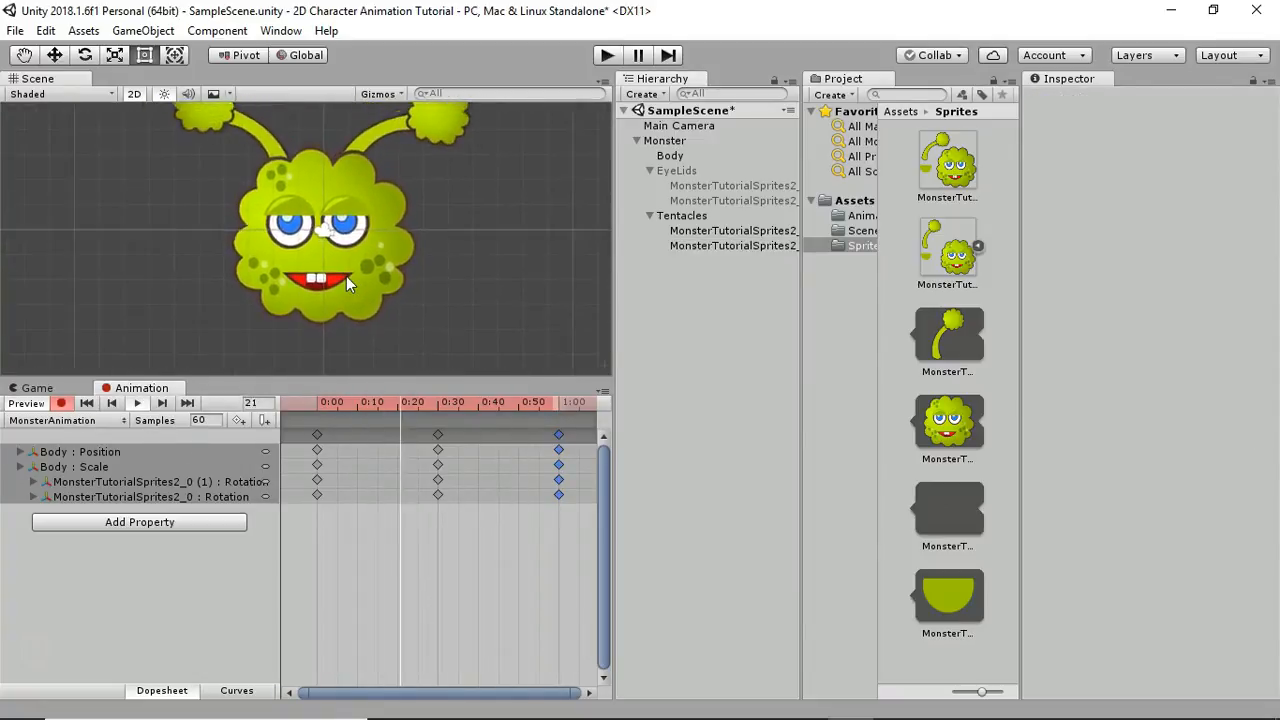
left_click(387, 92)
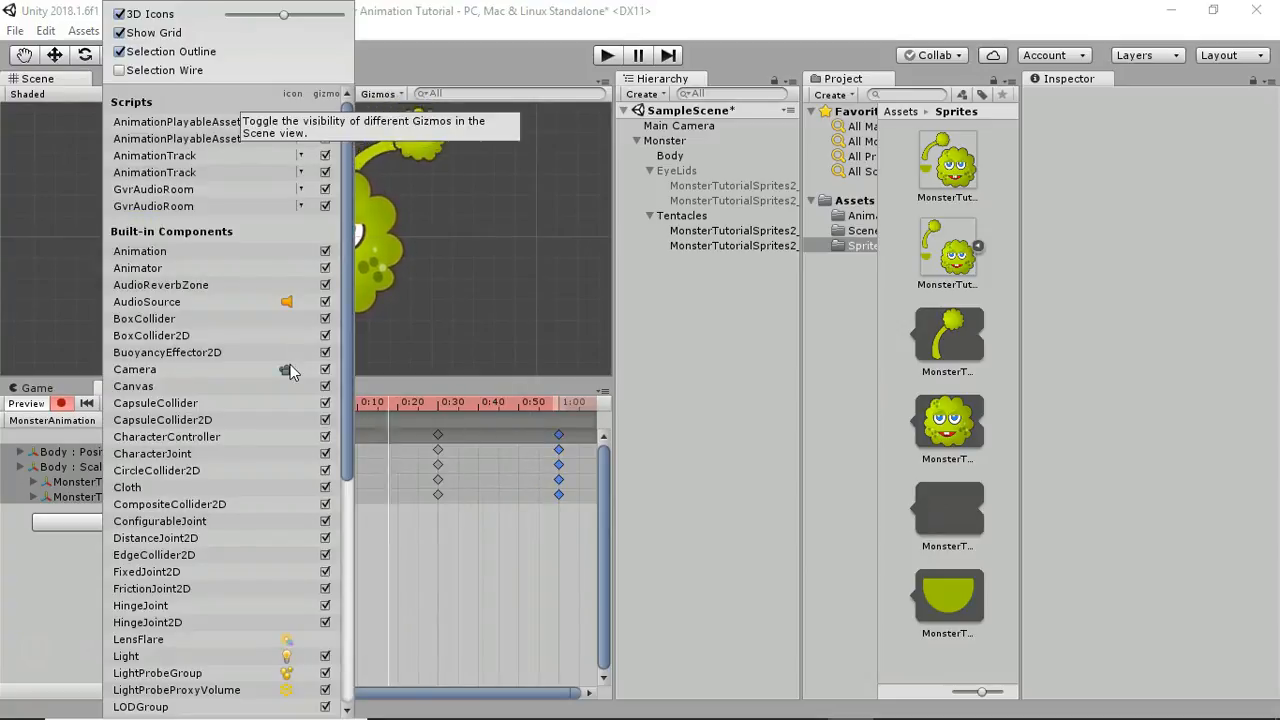
left_click(430, 8)
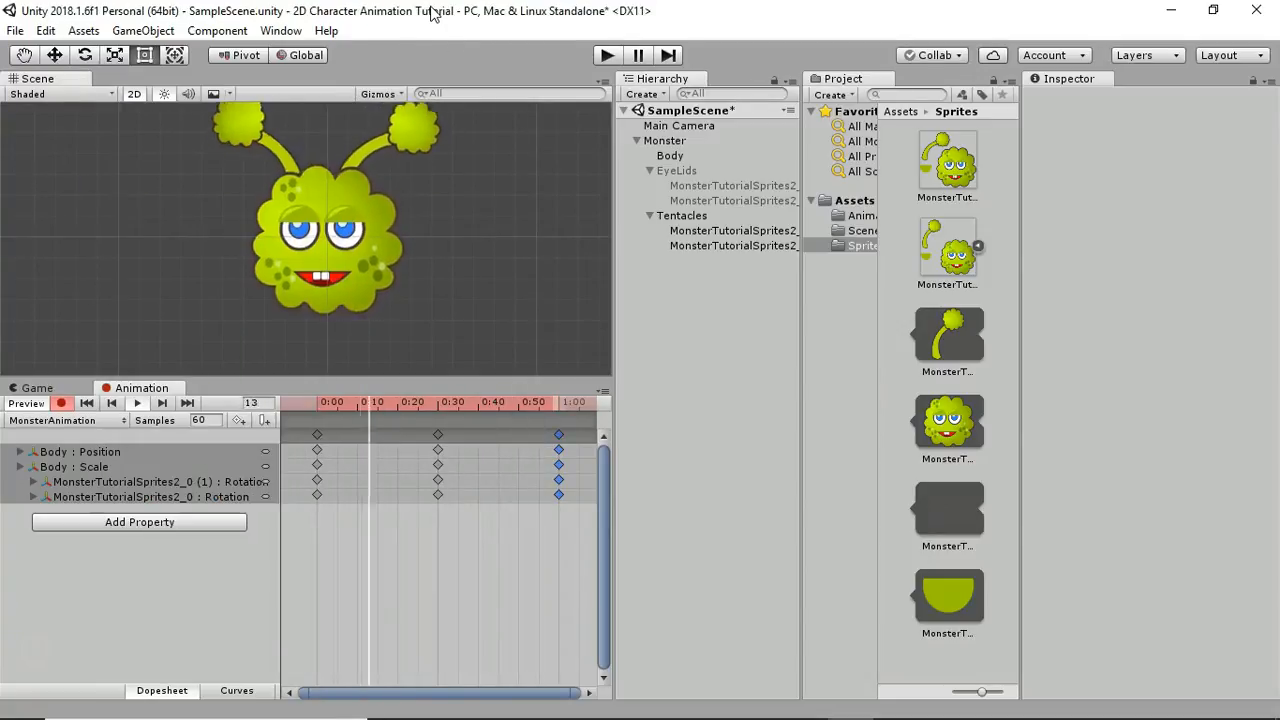
Step: Examine the looping body and tentacle motion from far and near, and stop the playback
scroll(331, 231, "down", 3)
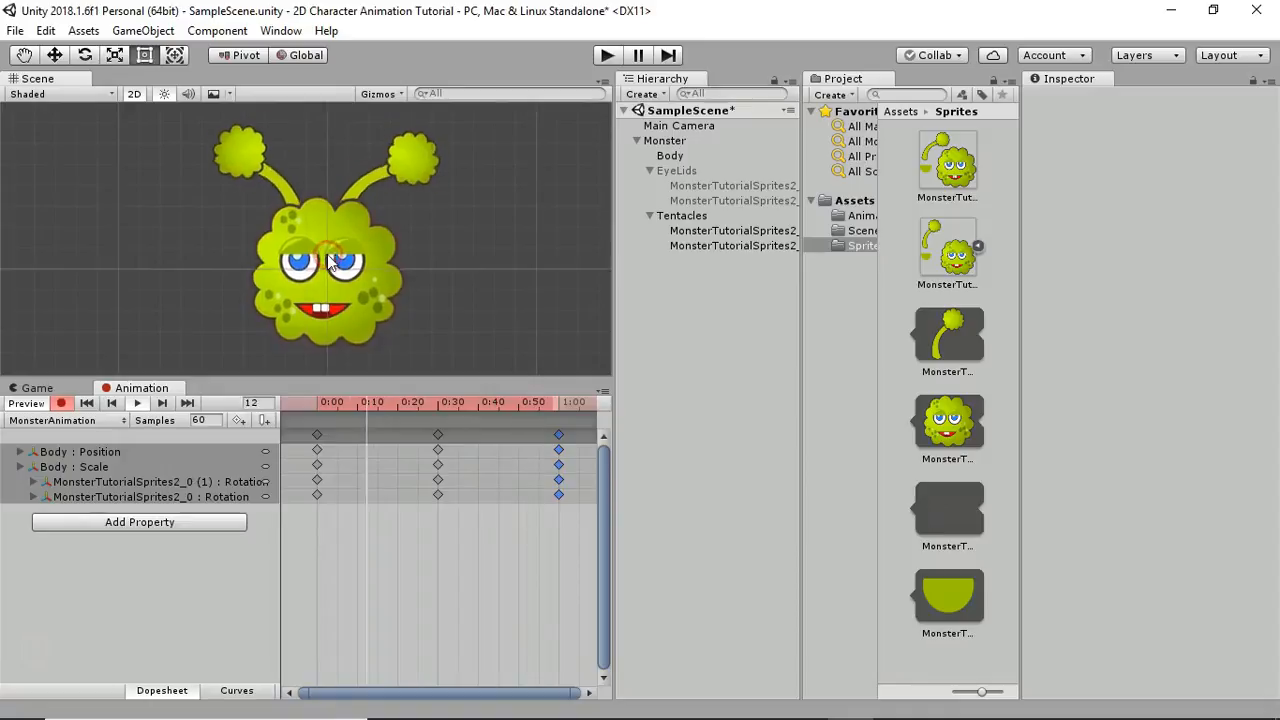
scroll(336, 262, "down", 5)
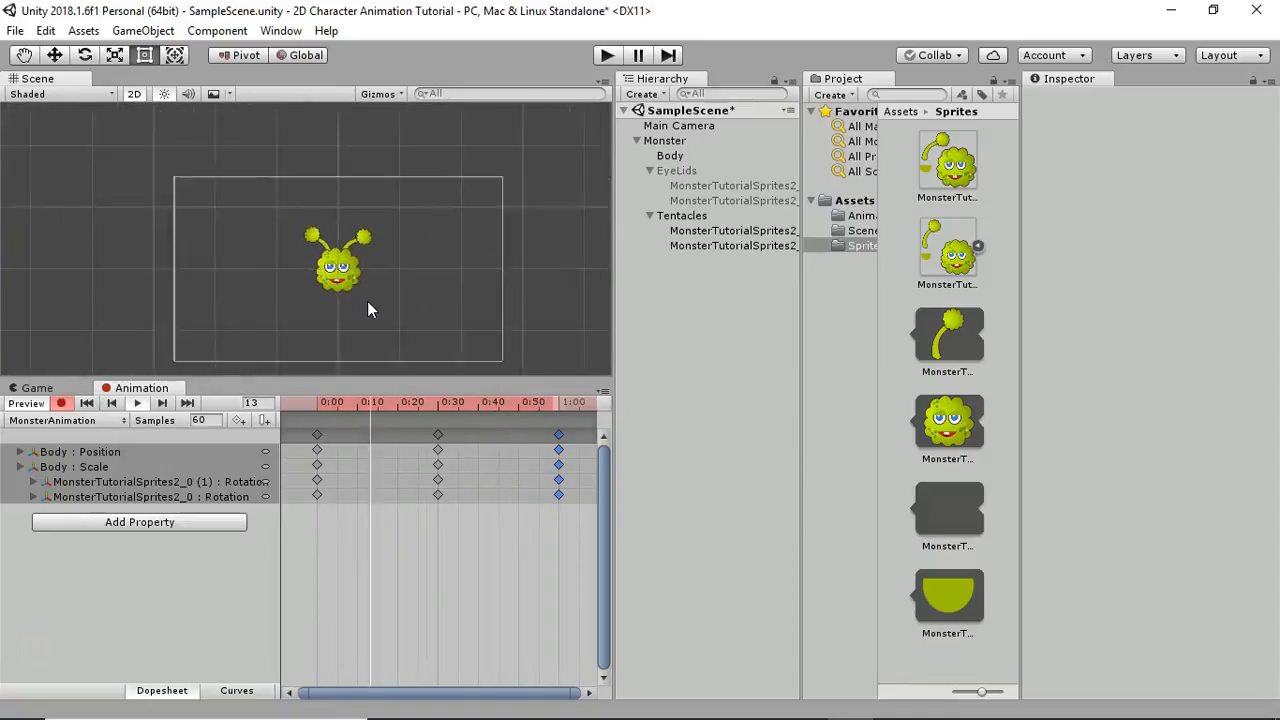
scroll(351, 292, "up", 6)
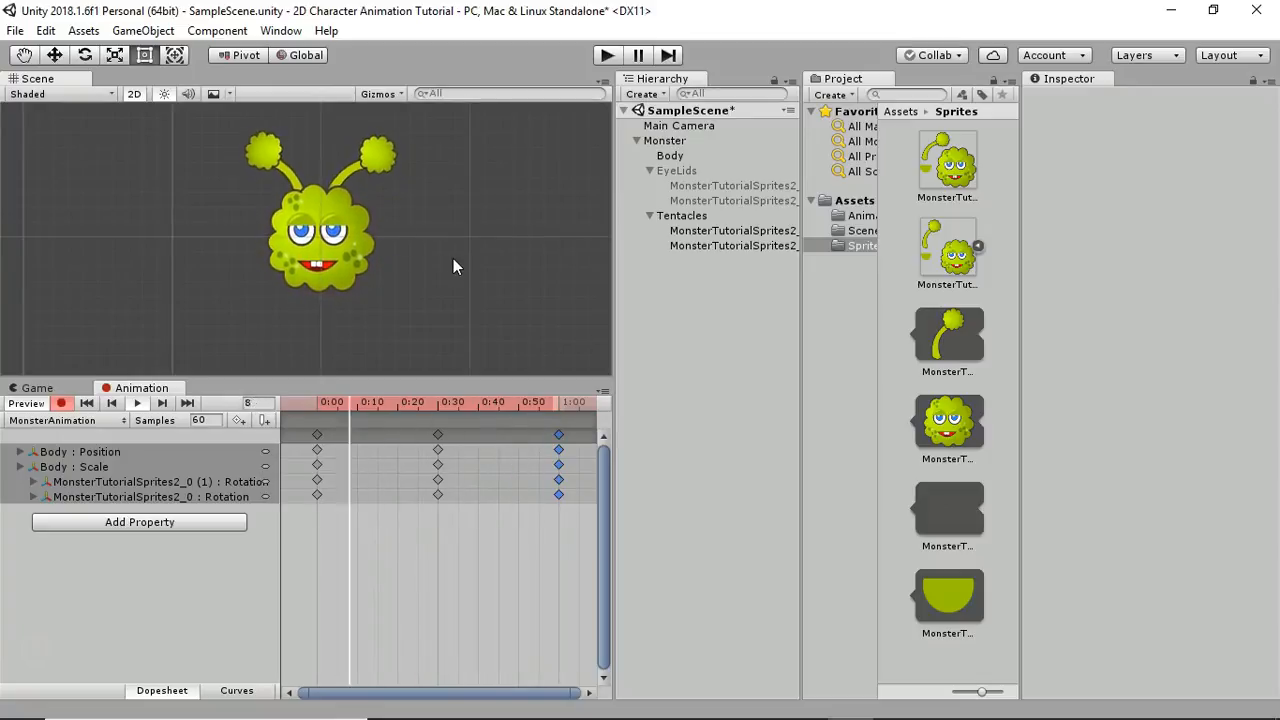
left_click(137, 403)
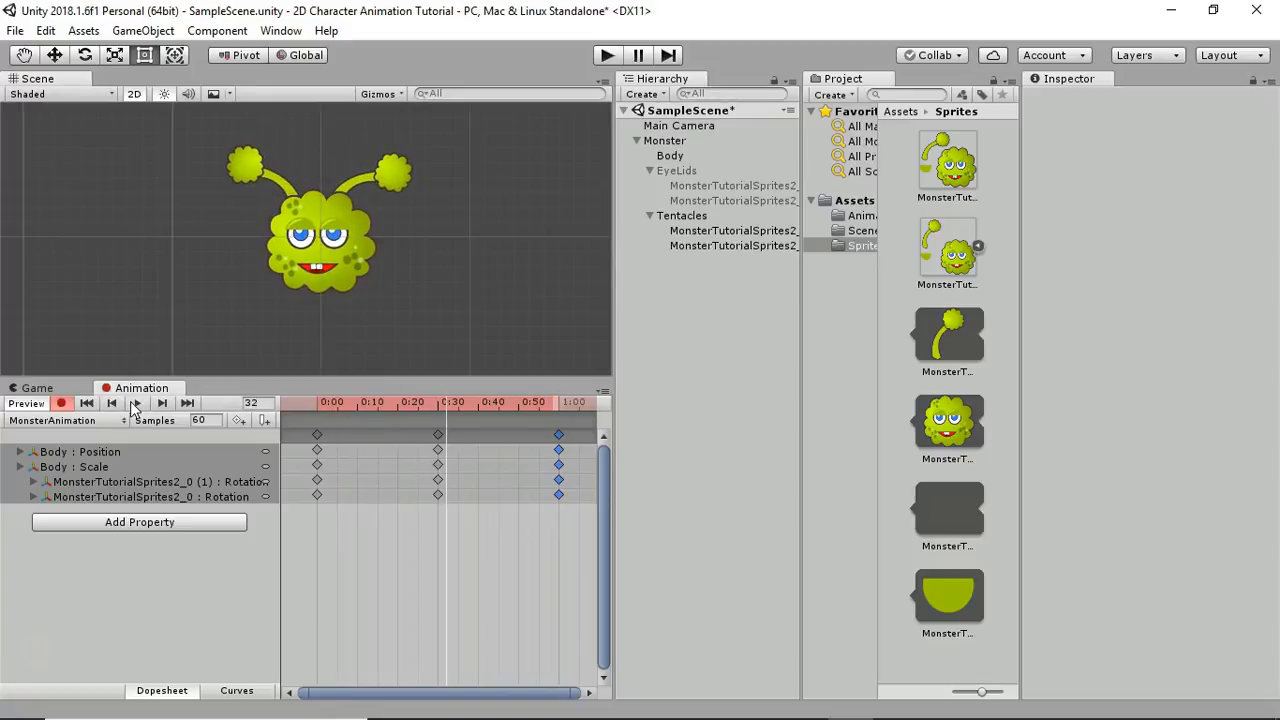
Step: Set the playhead to frame 30 and record the EyeLids object as active there
left_click(318, 403)
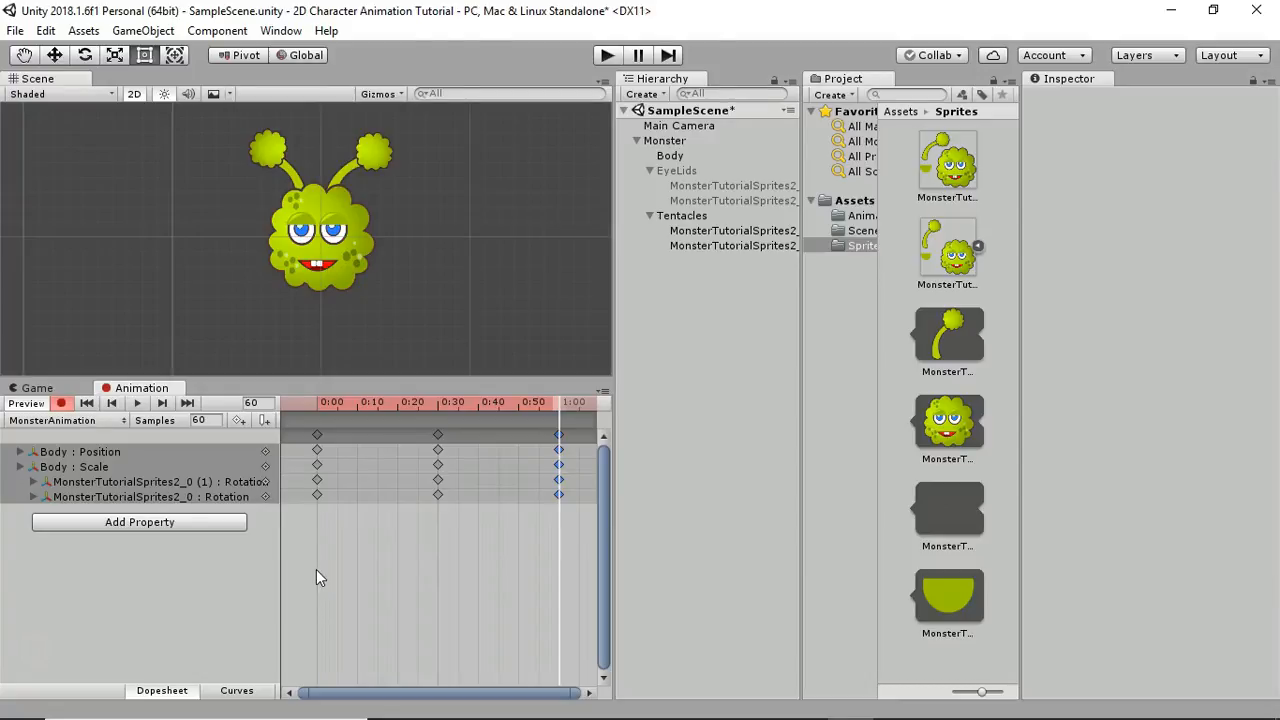
left_click(319, 404)
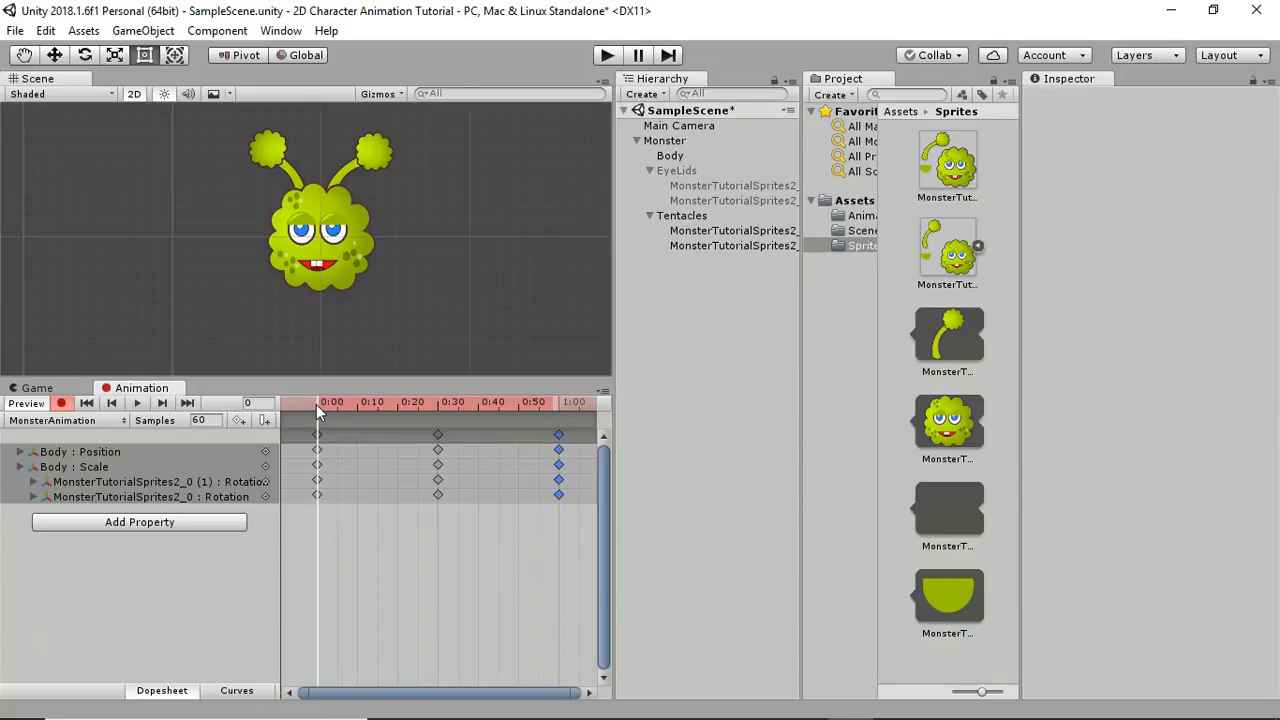
left_click_drag(316, 404, 440, 418)
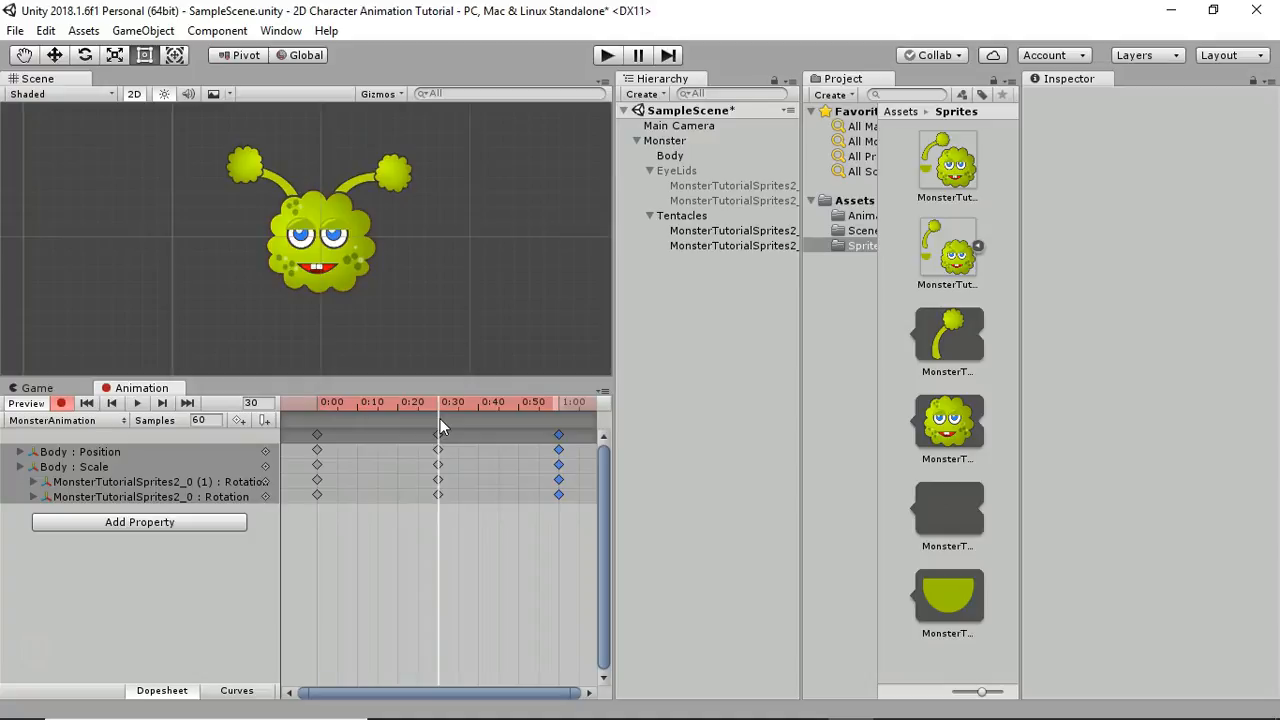
left_click(685, 172)
left_click(1067, 104)
left_click(1067, 102)
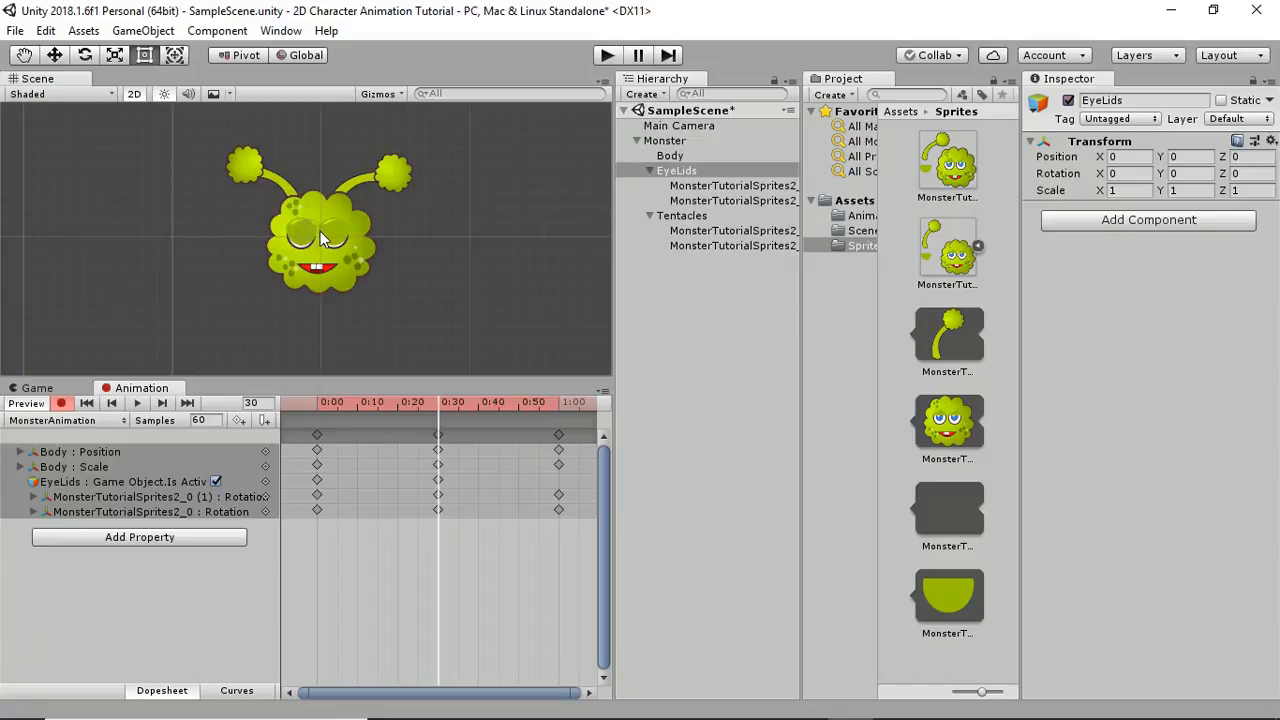
Step: Move the EyeLids group down over the eyes at frame 30, to position X 0 and Y -0.32
scroll(320, 237, "up", 10)
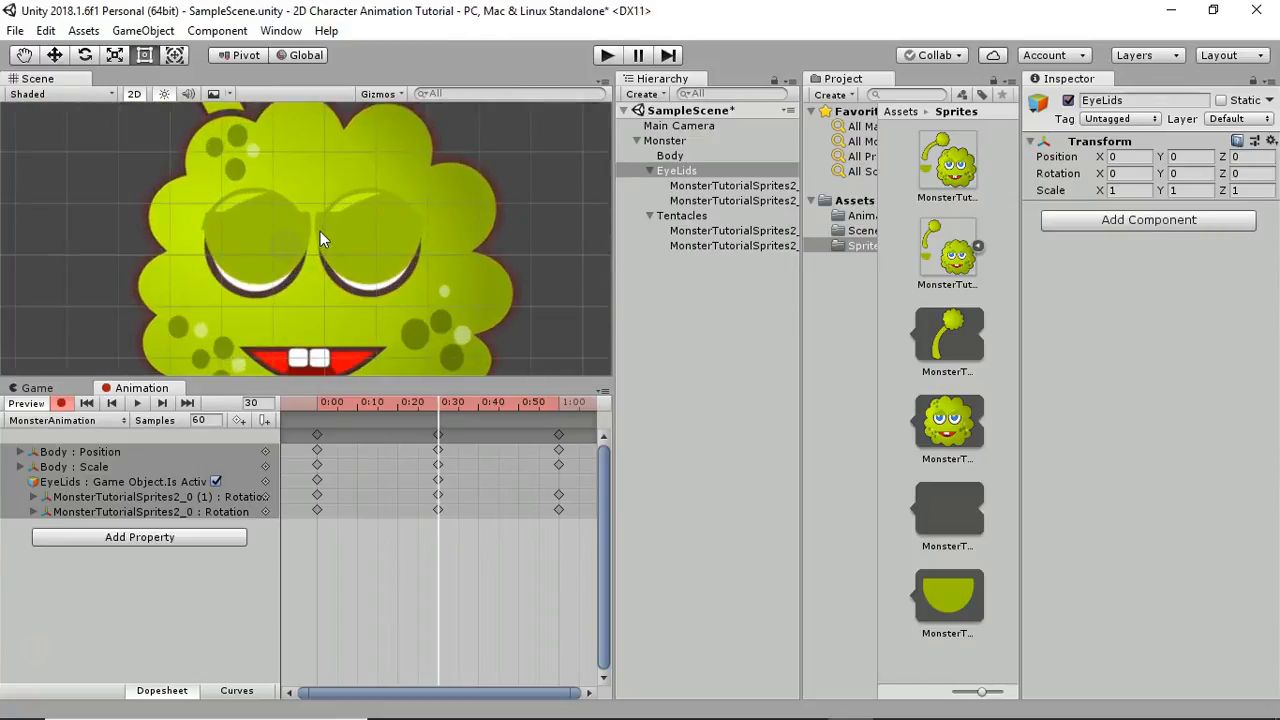
scroll(320, 238, "up", 3)
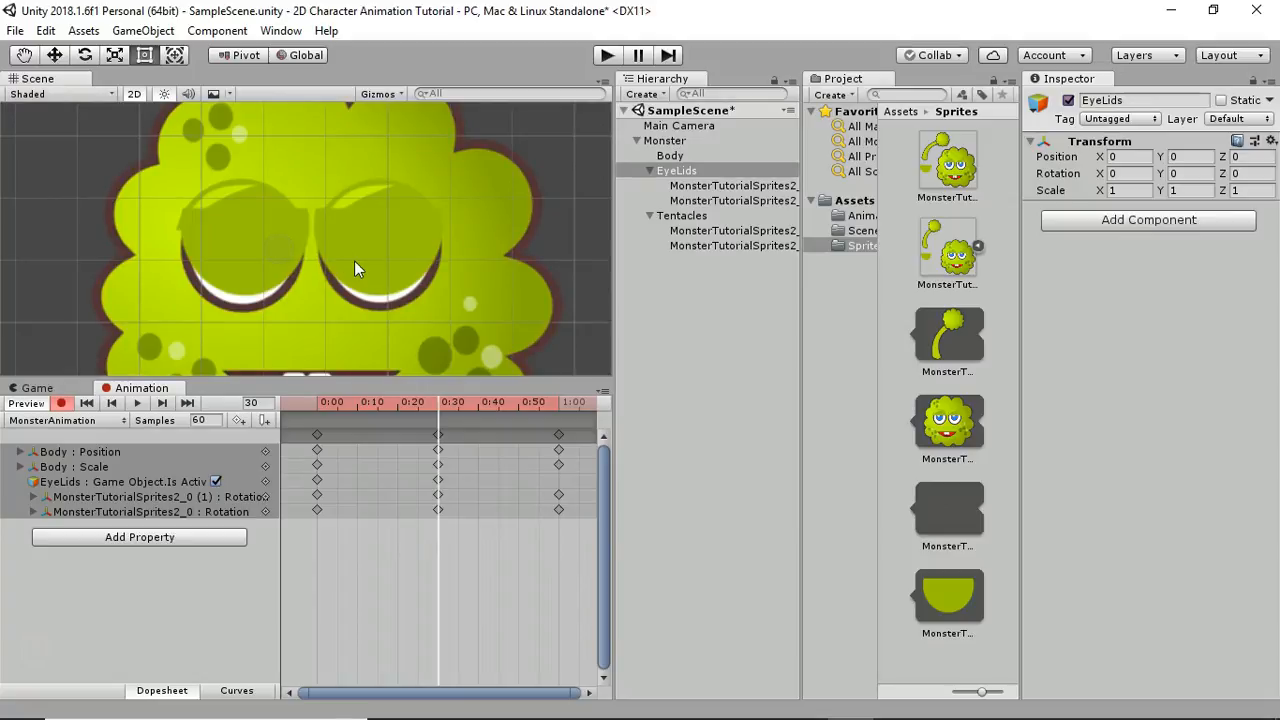
left_click(54, 55)
left_click_drag(275, 177, 276, 207)
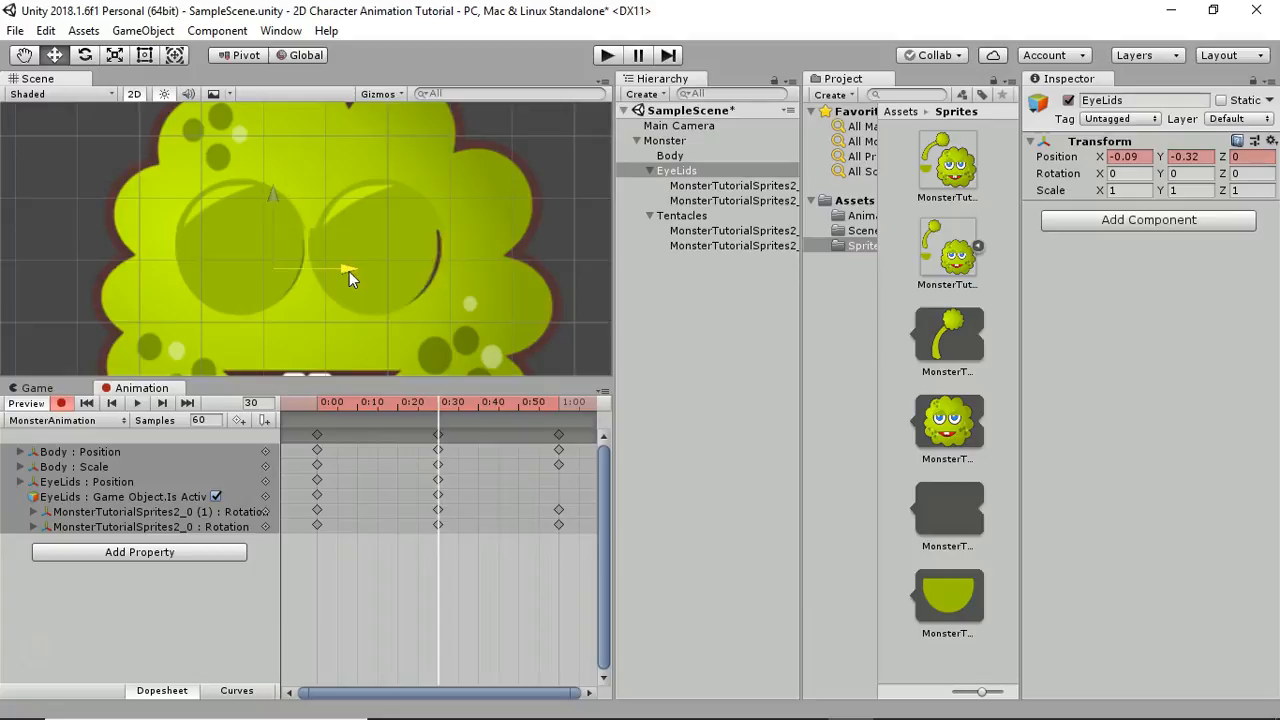
Step: With the Rect tool, nudge the left-hand eyelid sprite outward to position X -0.61 and Y -0.04 at frame 30
left_click(144, 55)
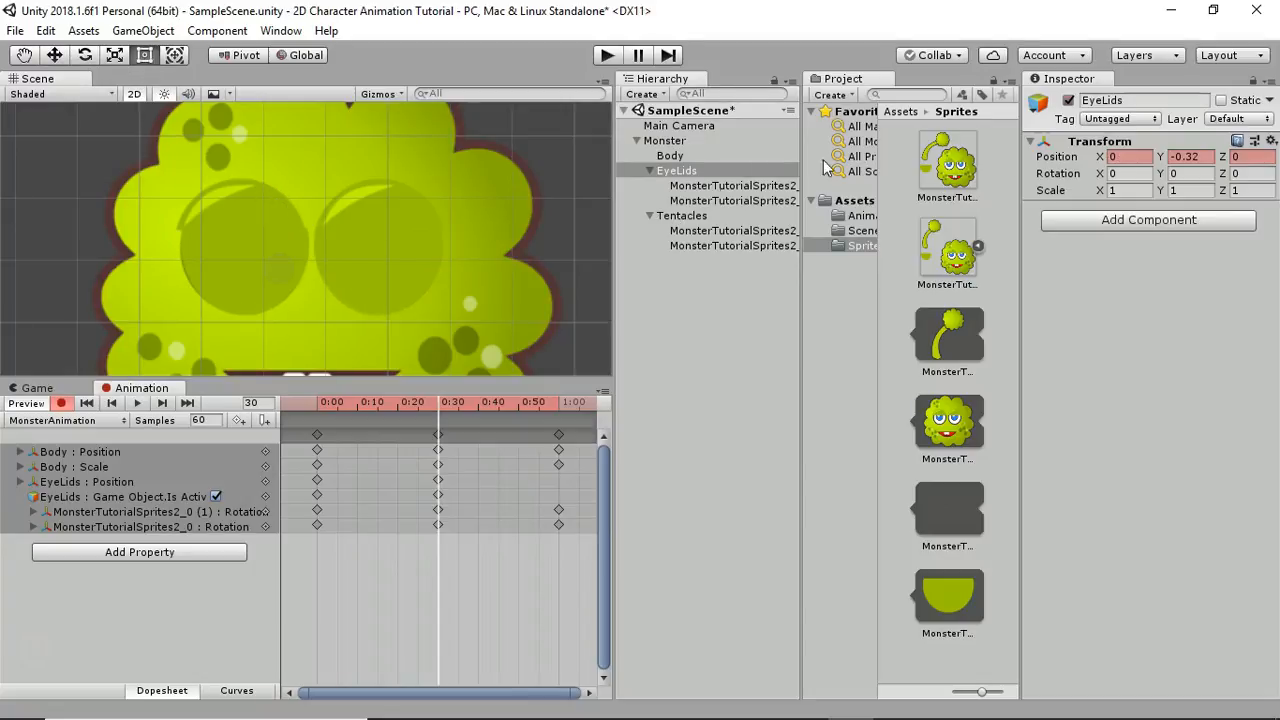
left_click(272, 277)
left_click_drag(272, 282, 263, 282)
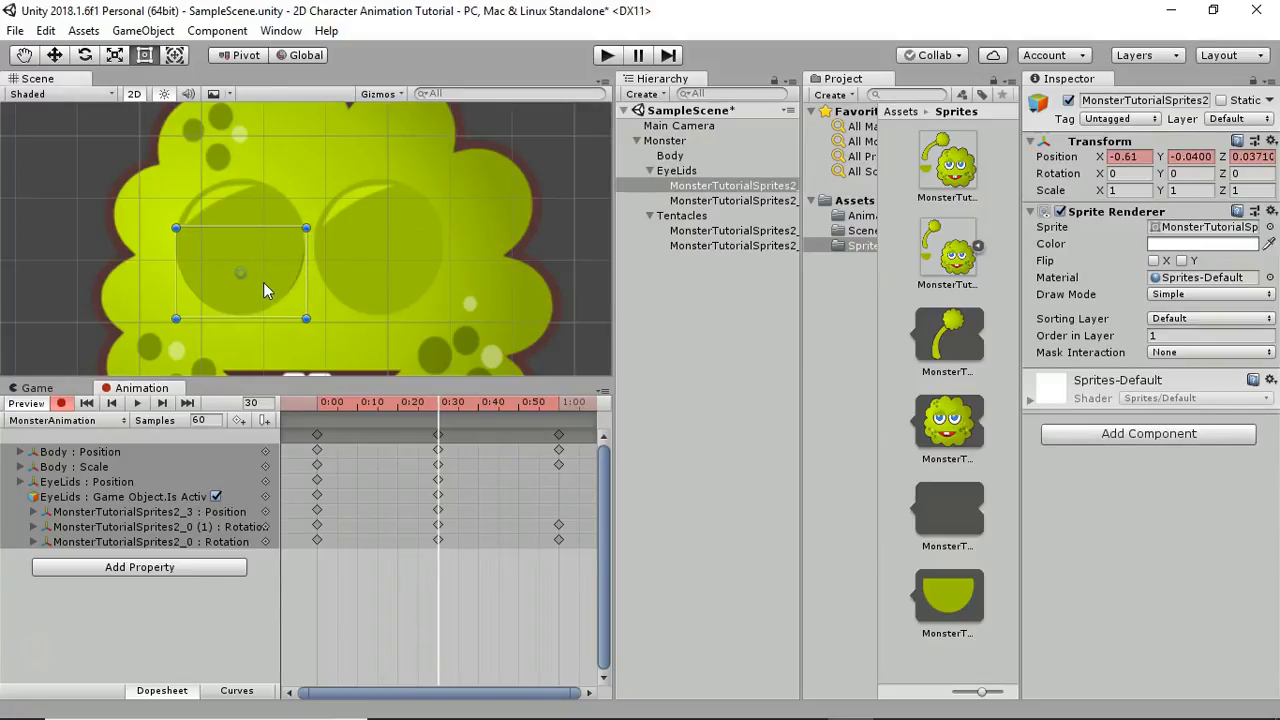
Step: Nudge the right-hand eyelid sprite outward to position X 1.64 and Y -0.04 at frame 30
left_click(380, 289)
left_click_drag(380, 289, 382, 289)
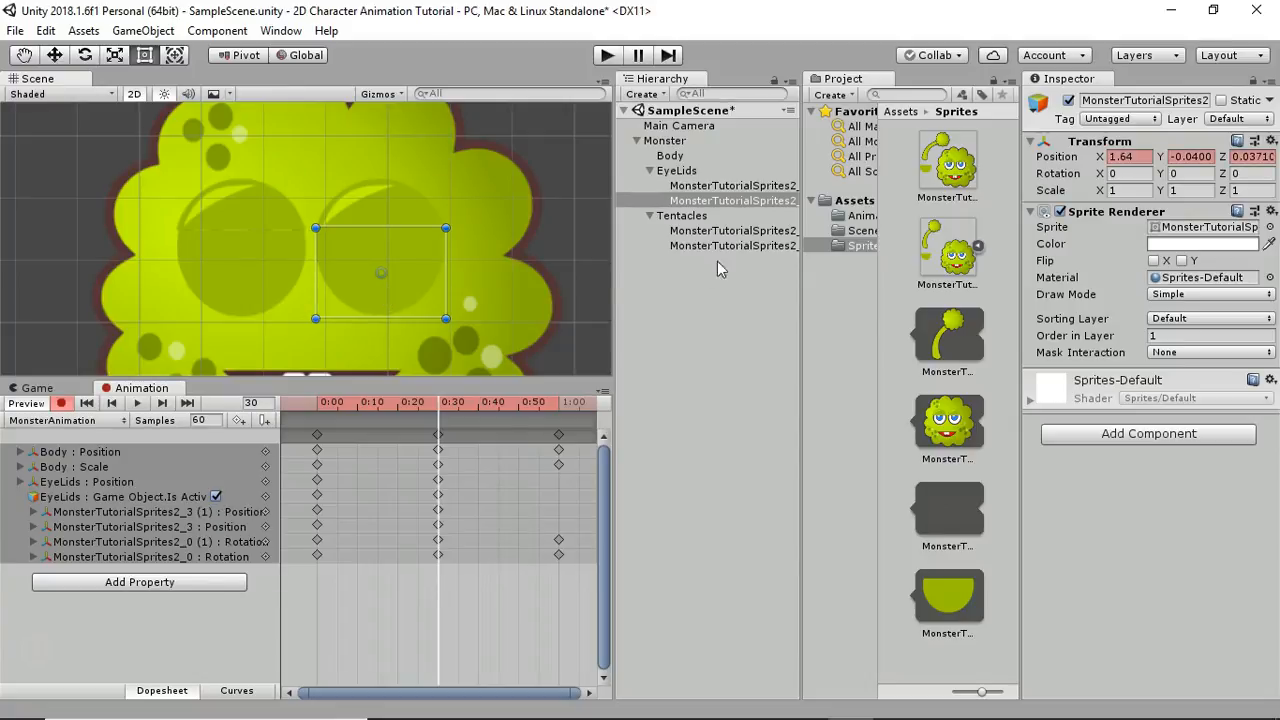
Step: Switch the EyeLids object off and back on at frame 30 to compare the open and closed eyes
left_click(676, 170)
left_click(1068, 100)
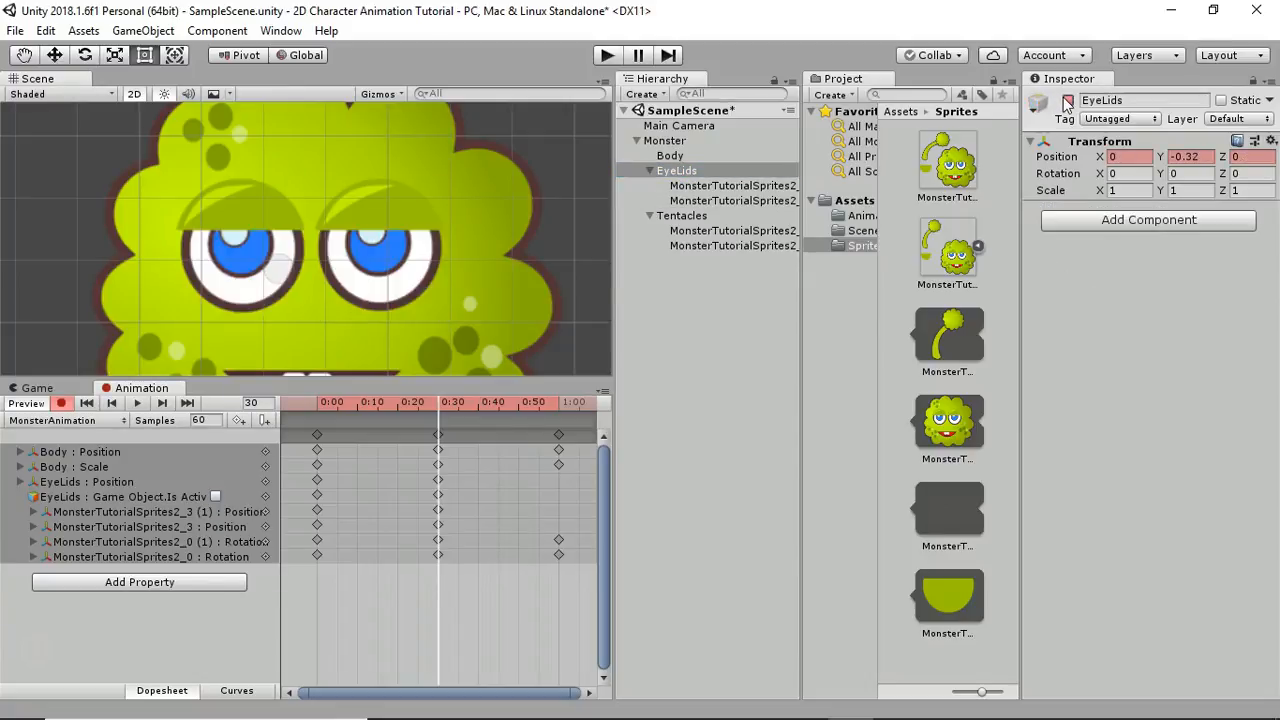
left_click(1068, 100)
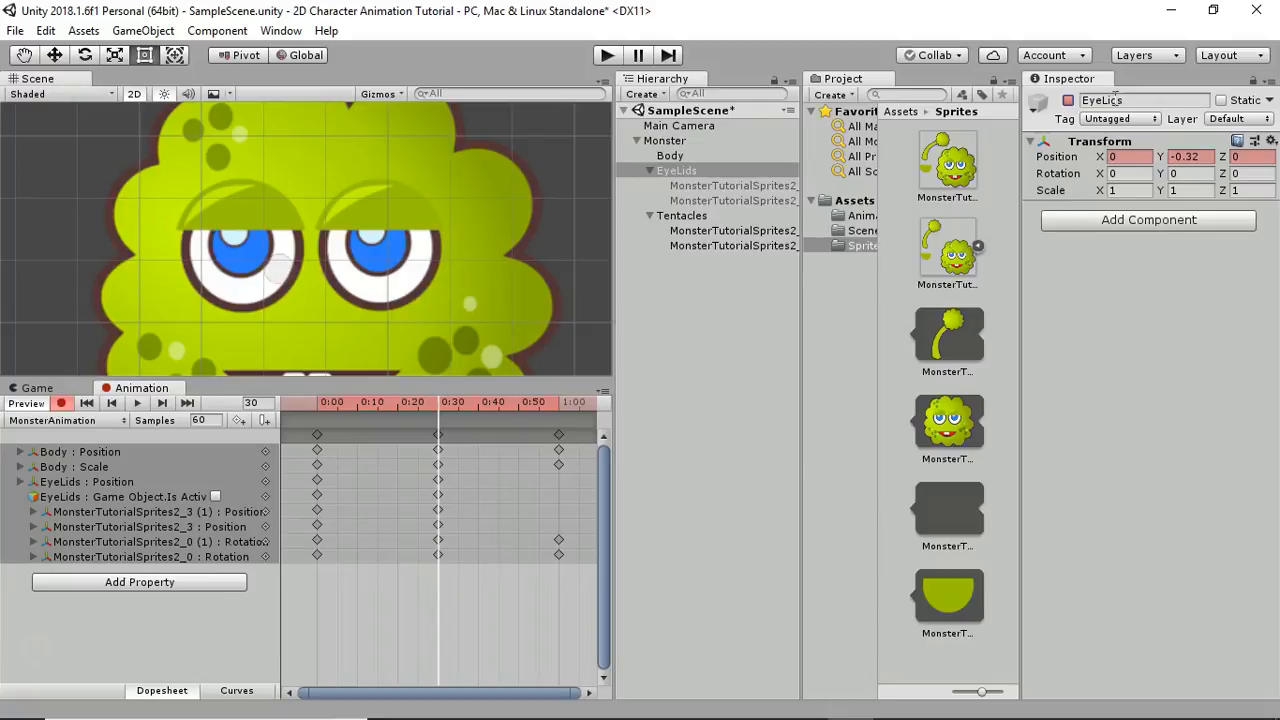
left_click(1068, 100)
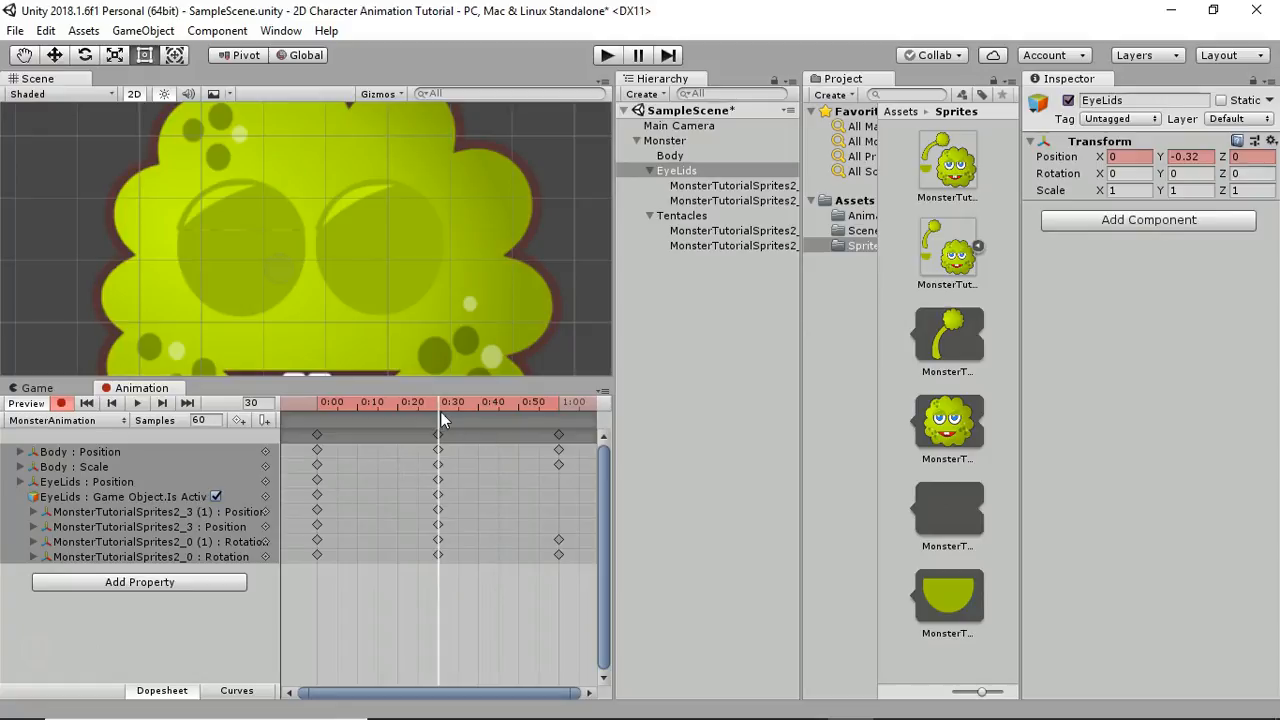
Step: Set the playhead to frame 35 and record the EyeLids object as inactive there
mouse_move(440, 404)
left_mouse_down()
mouse_move(478, 407)
mouse_move(440, 407)
left_mouse_up()
left_click(251, 403)
type("35")
key("Return")
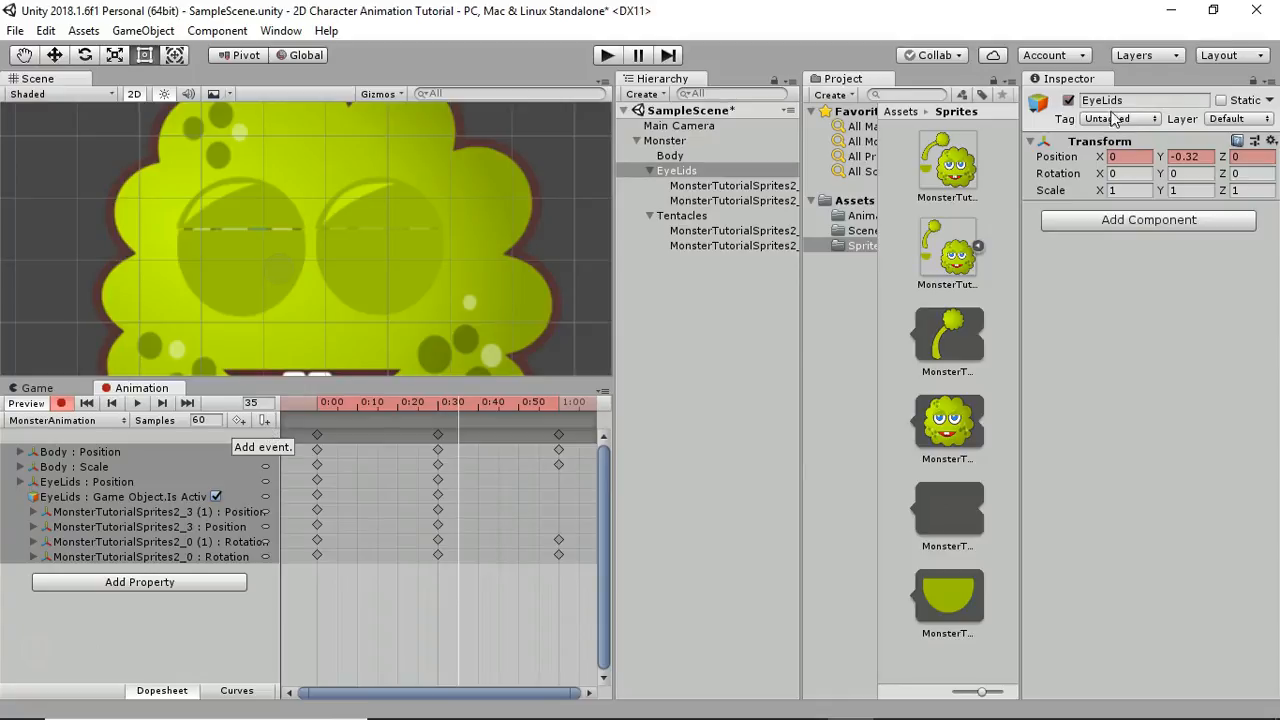
left_click(1068, 100)
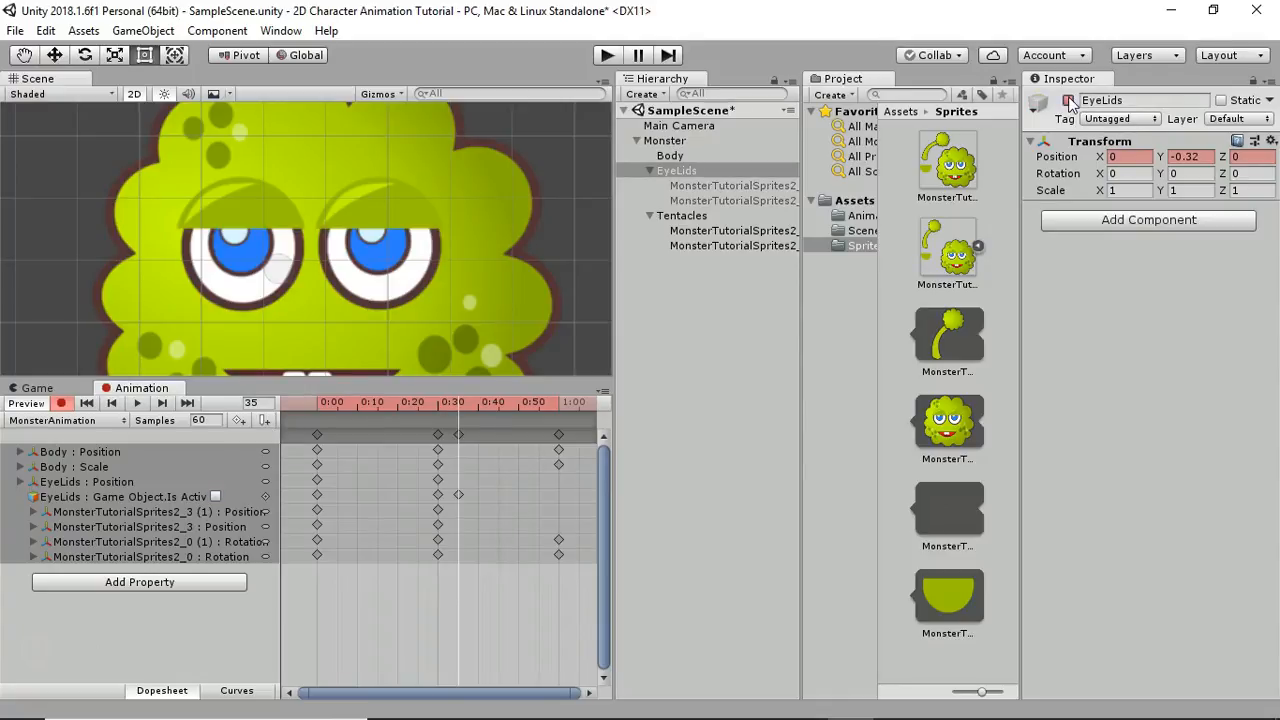
Step: Play the clip from frame 0 and scrub between frames 30 and 60 to examine the timing of the blink
scroll(373, 302, "down", 4)
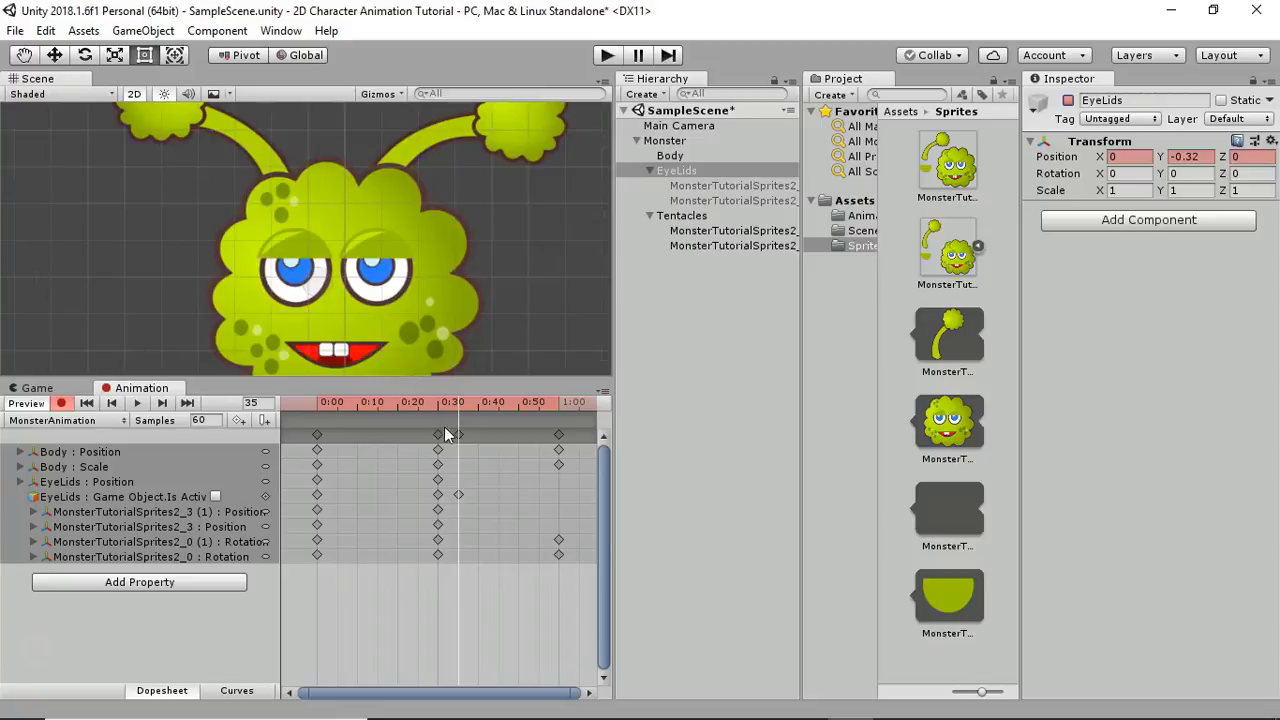
left_click_drag(456, 402, 320, 391)
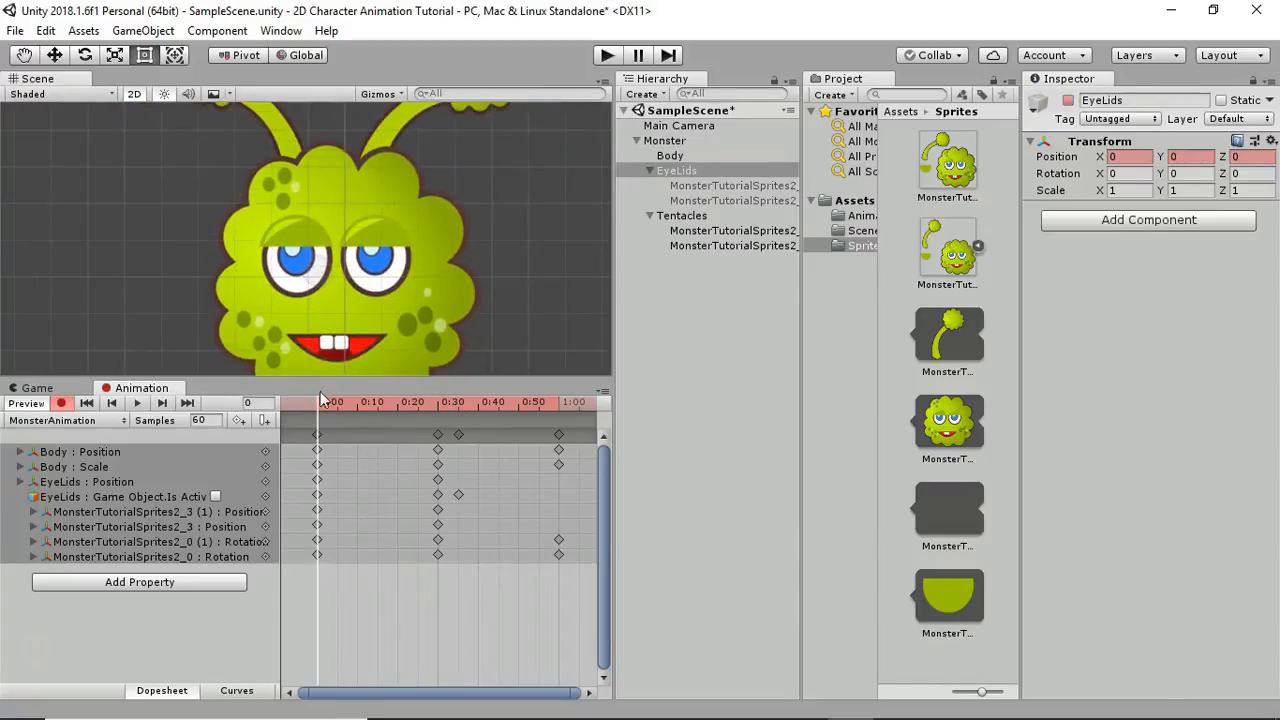
scroll(332, 337, "down", 6)
middle_click_drag(330, 336, 317, 289)
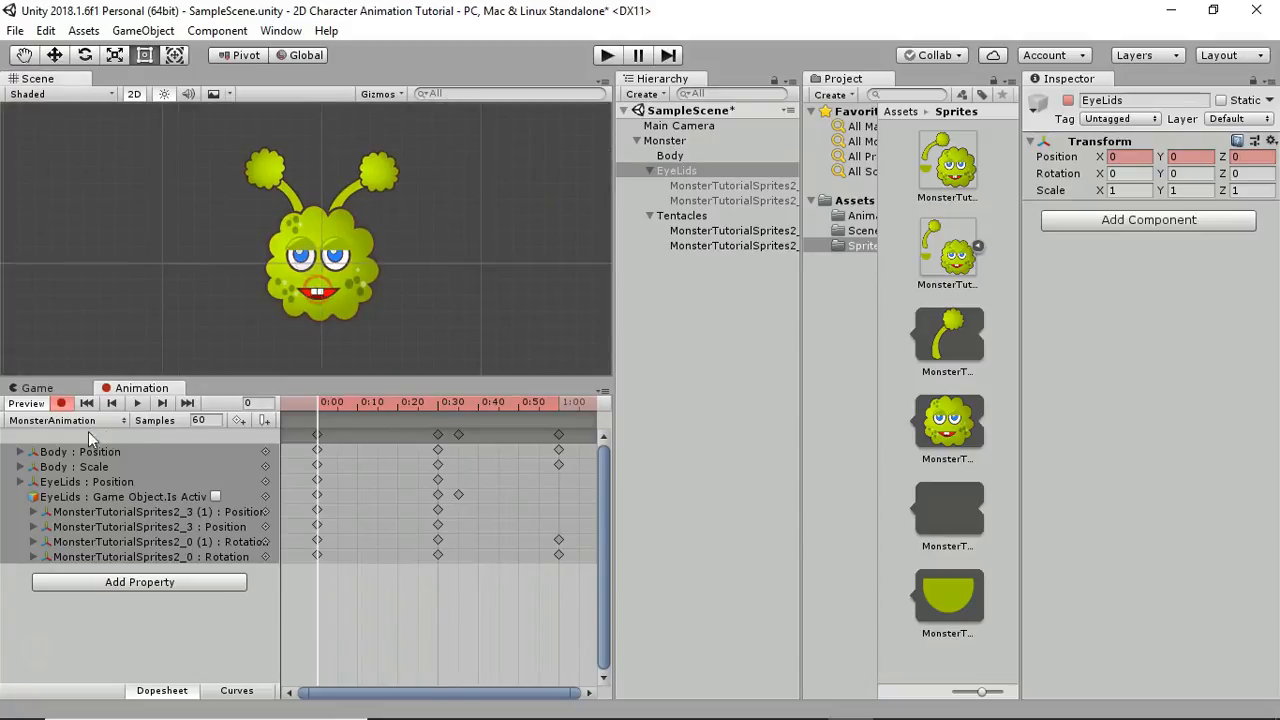
left_click(136, 403)
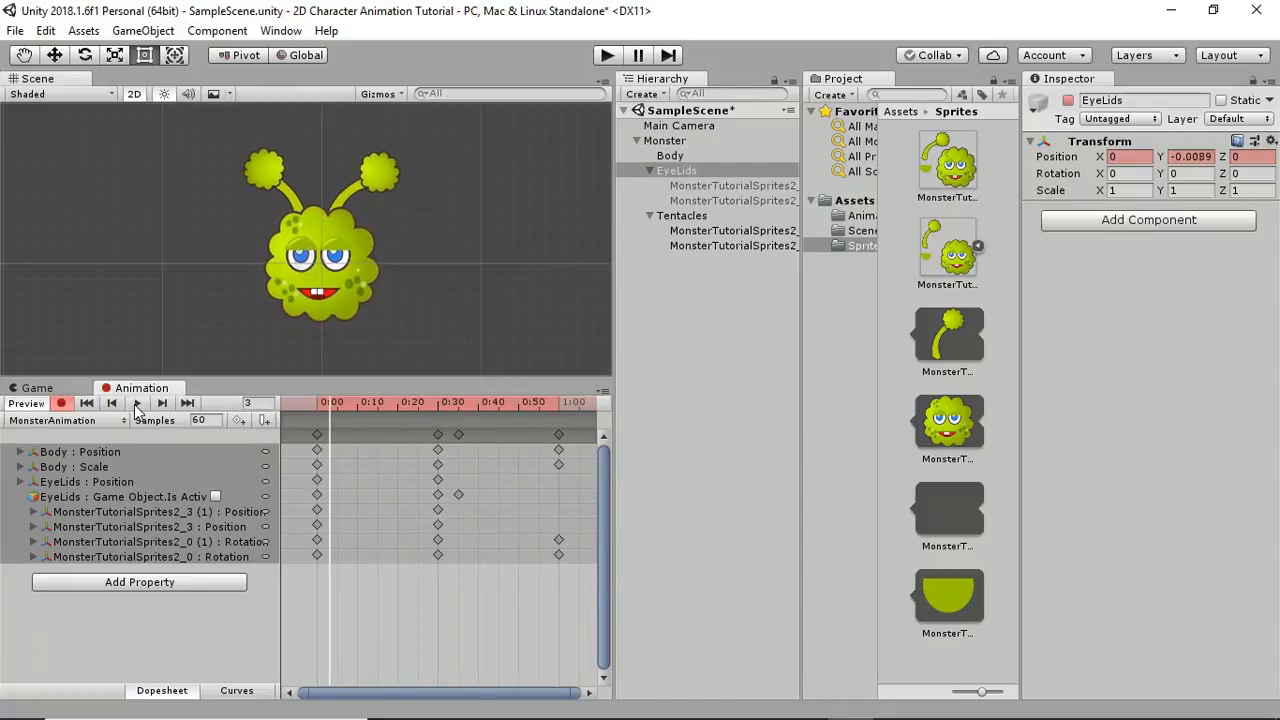
left_click(316, 410)
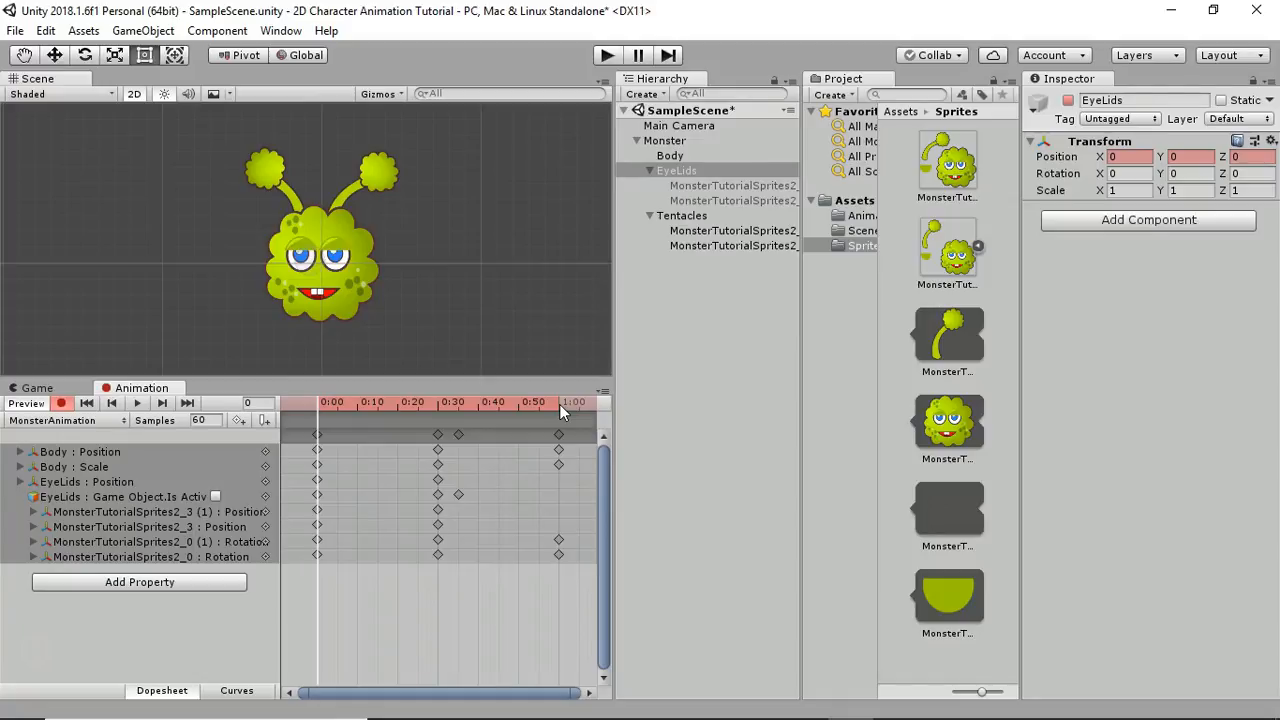
mouse_move(559, 404)
left_mouse_down()
mouse_move(419, 414)
mouse_move(561, 425)
left_mouse_up()
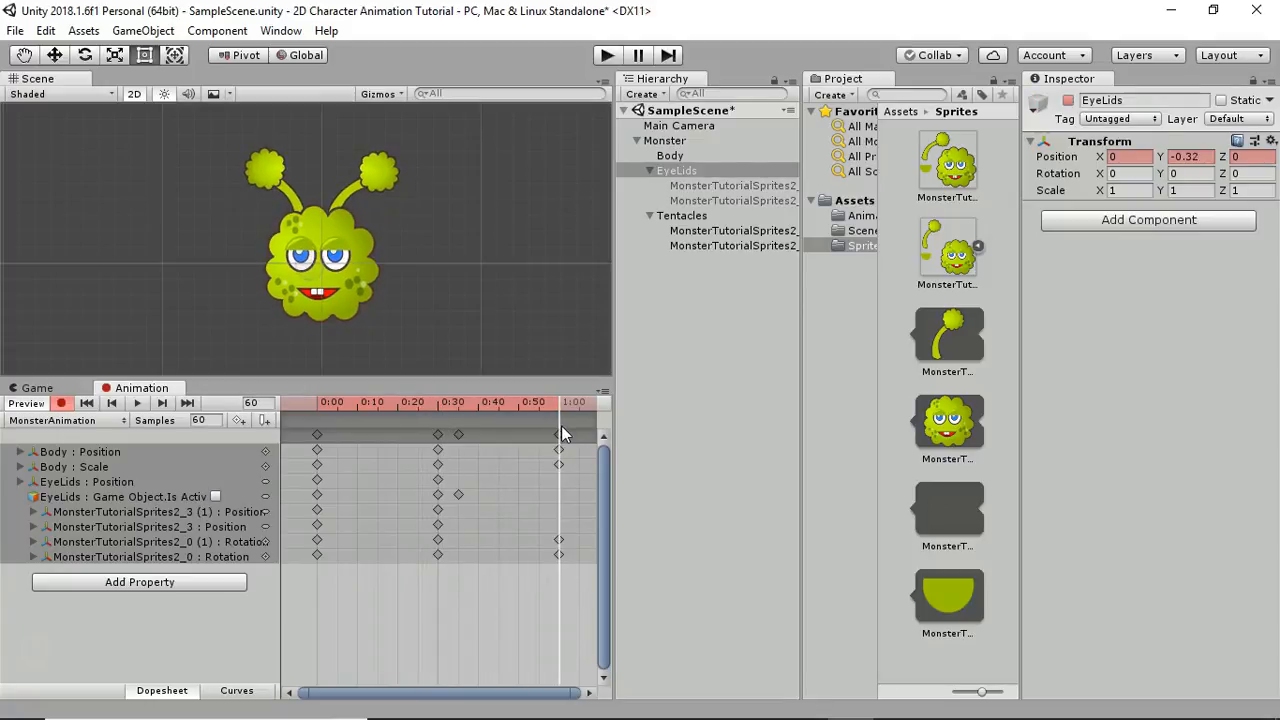
left_click_drag(558, 403, 438, 419)
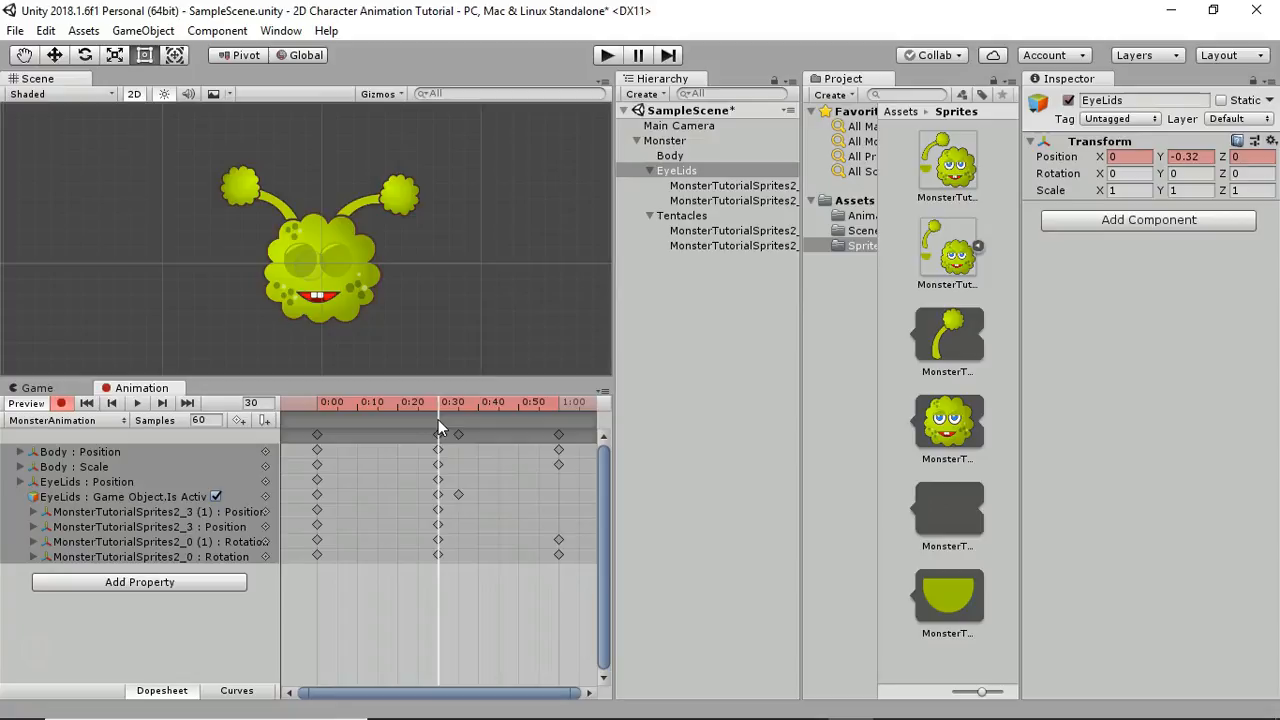
left_click_drag(502, 429, 560, 461)
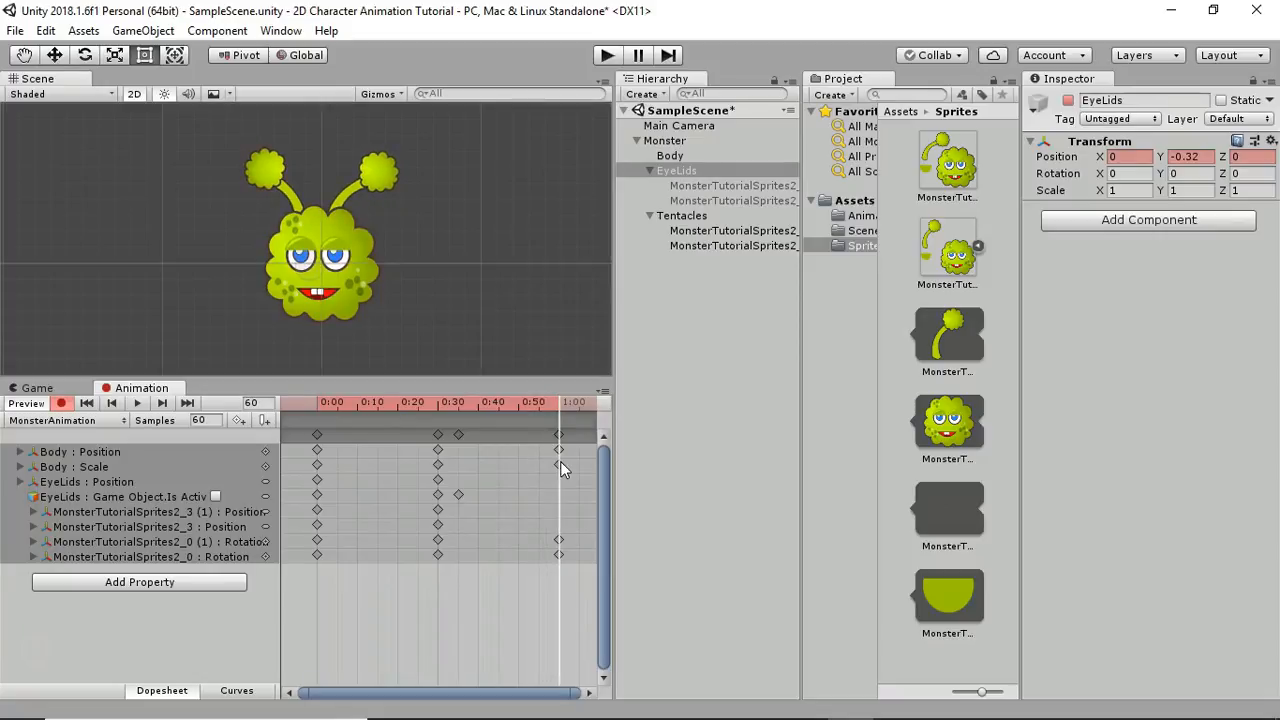
Step: Shift the EyeLids active-state keyframes at frames 30 and 35 to frames 55 and 60, and play the clip to check them
left_click(438, 495)
left_click(457, 493, "shift")
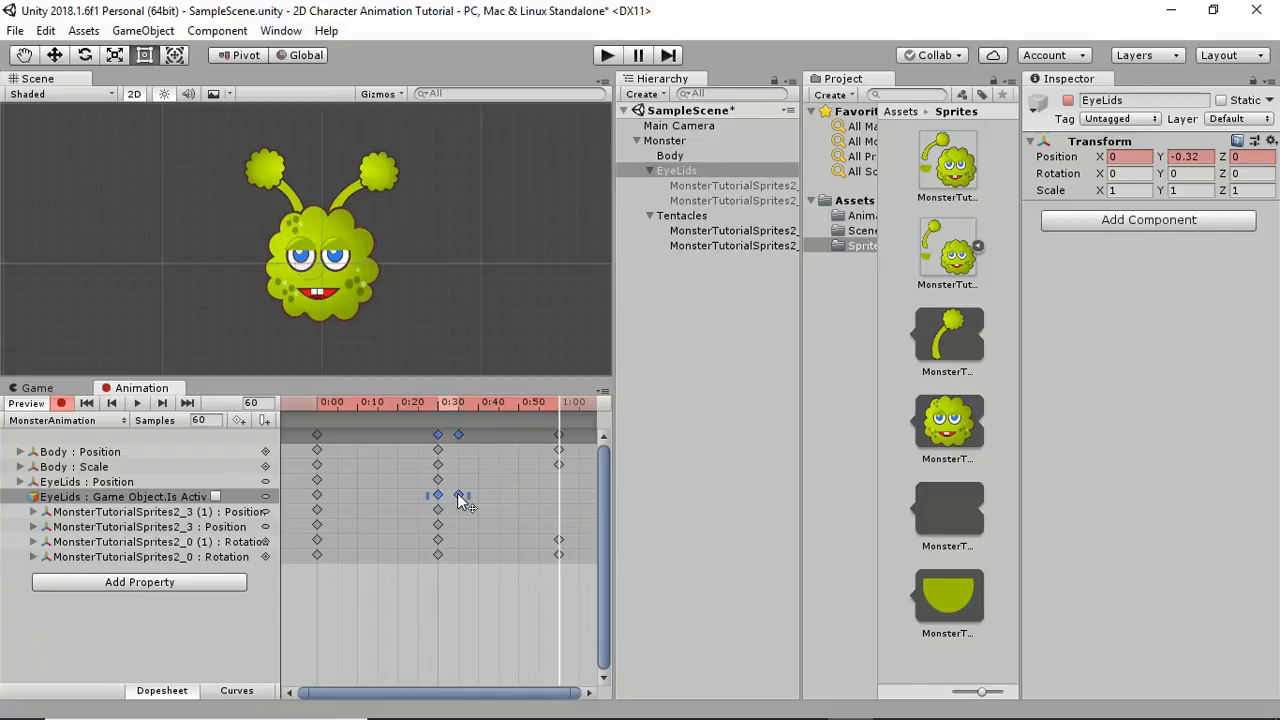
left_click_drag(458, 500, 559, 513)
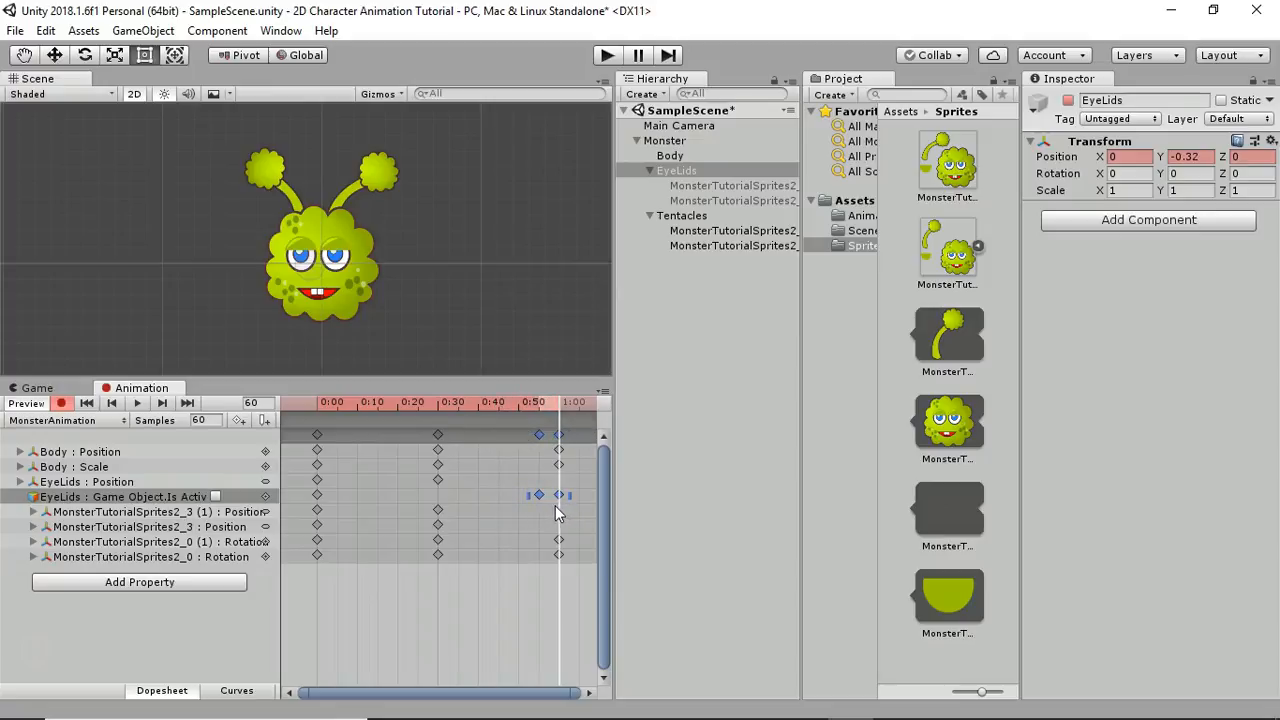
left_click(139, 406)
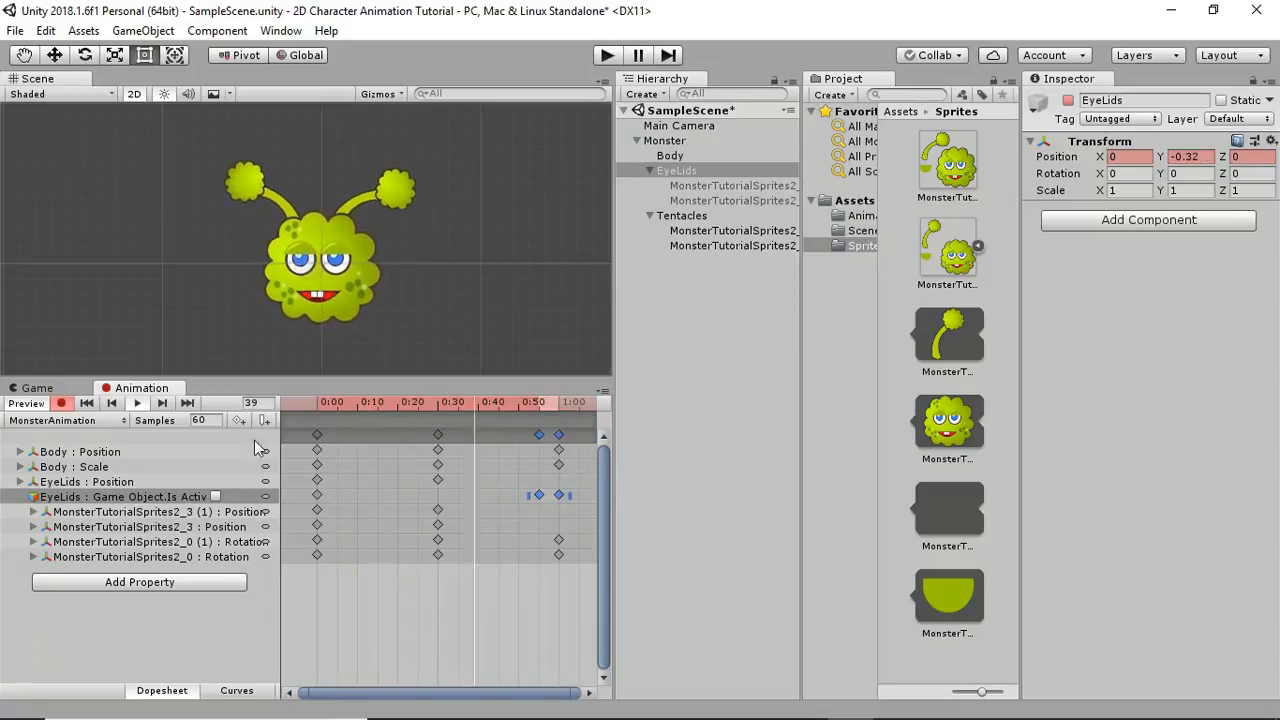
left_click(138, 404)
Step: At frame 55, raise the eyelid sprites over the eyes: left-hand one to X -0.55, Y 0.26 and right-hand one to X 1.6, Y 0.28
left_click_drag(387, 402, 540, 430)
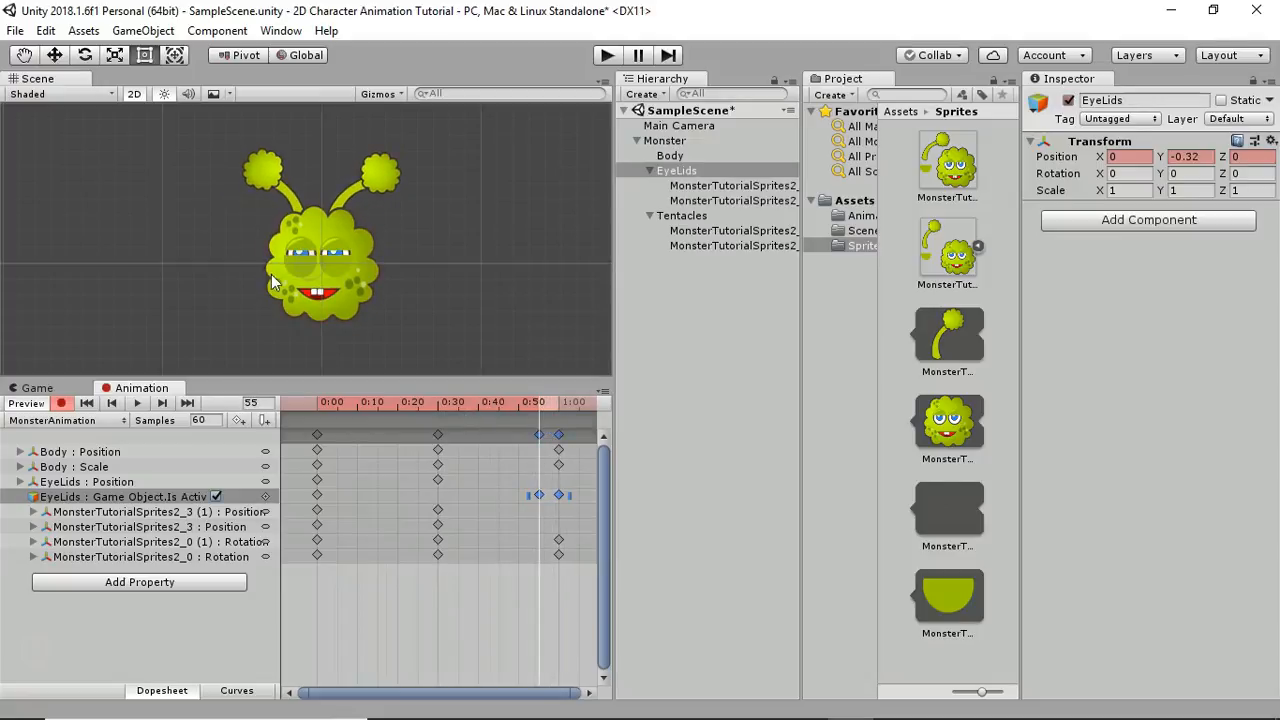
scroll(279, 272, "up", 10)
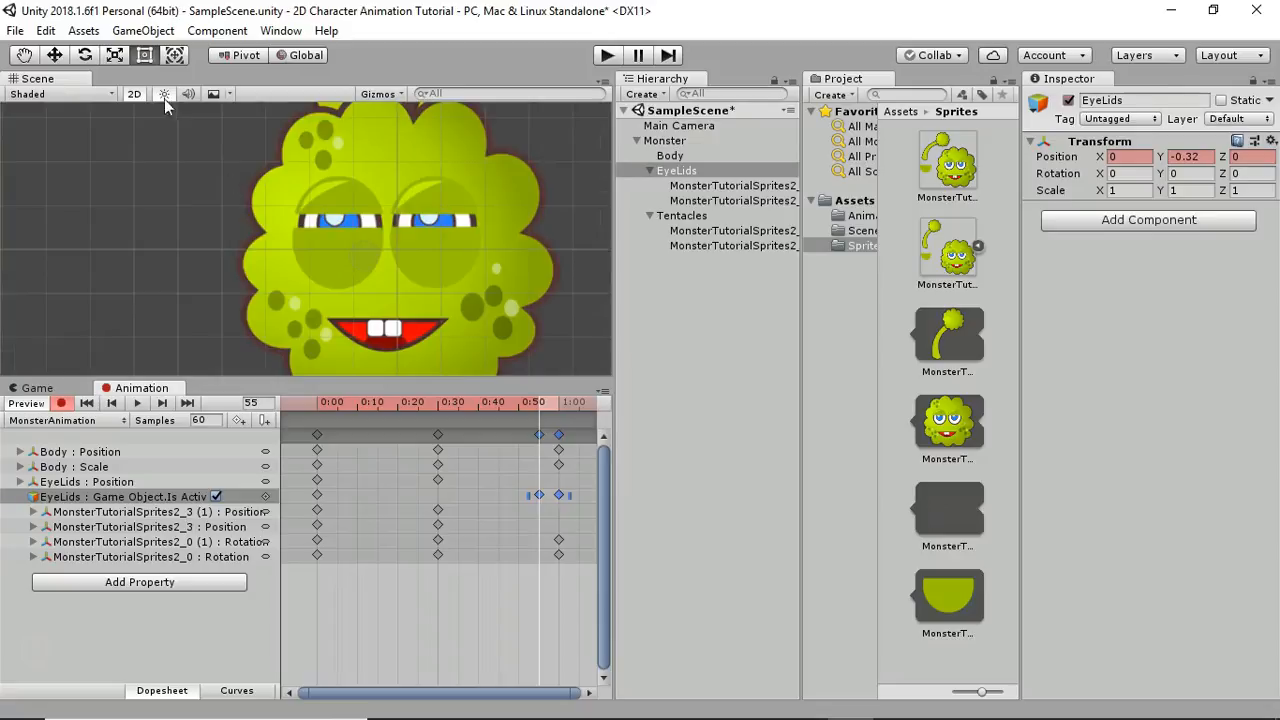
left_click(351, 266)
left_click_drag(348, 277, 347, 260)
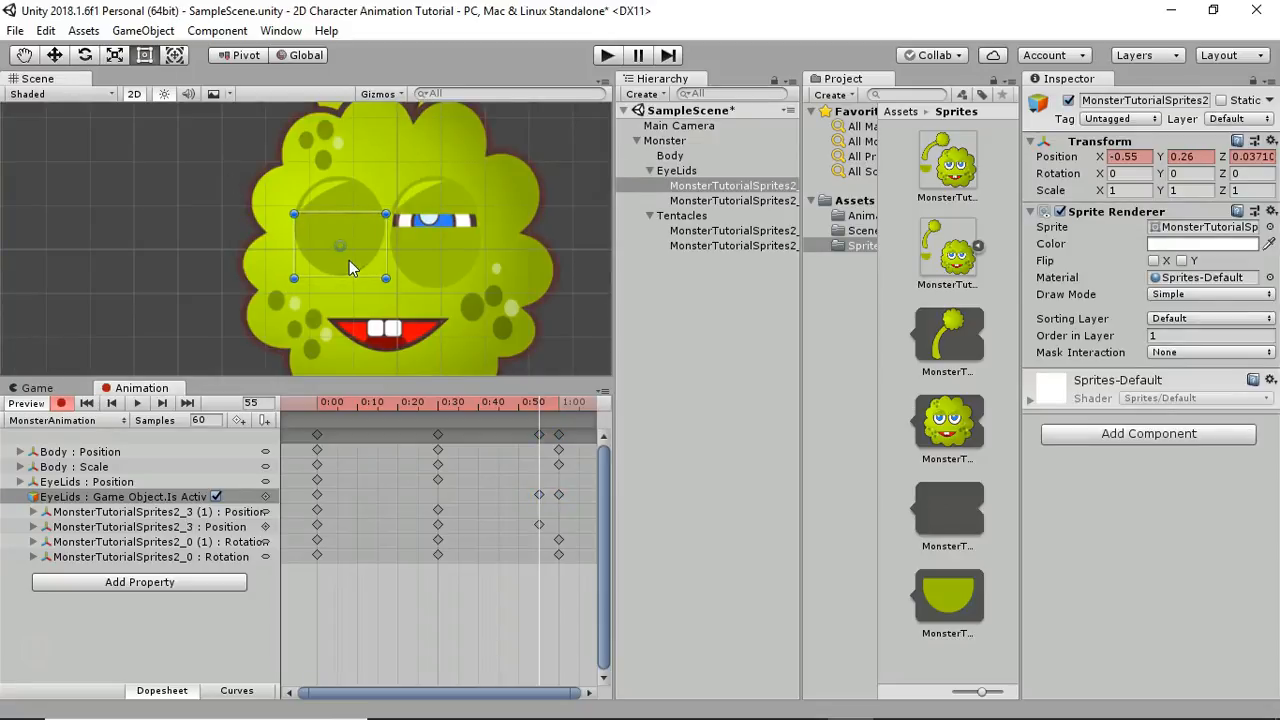
left_click(438, 268)
left_click_drag(444, 274, 441, 257)
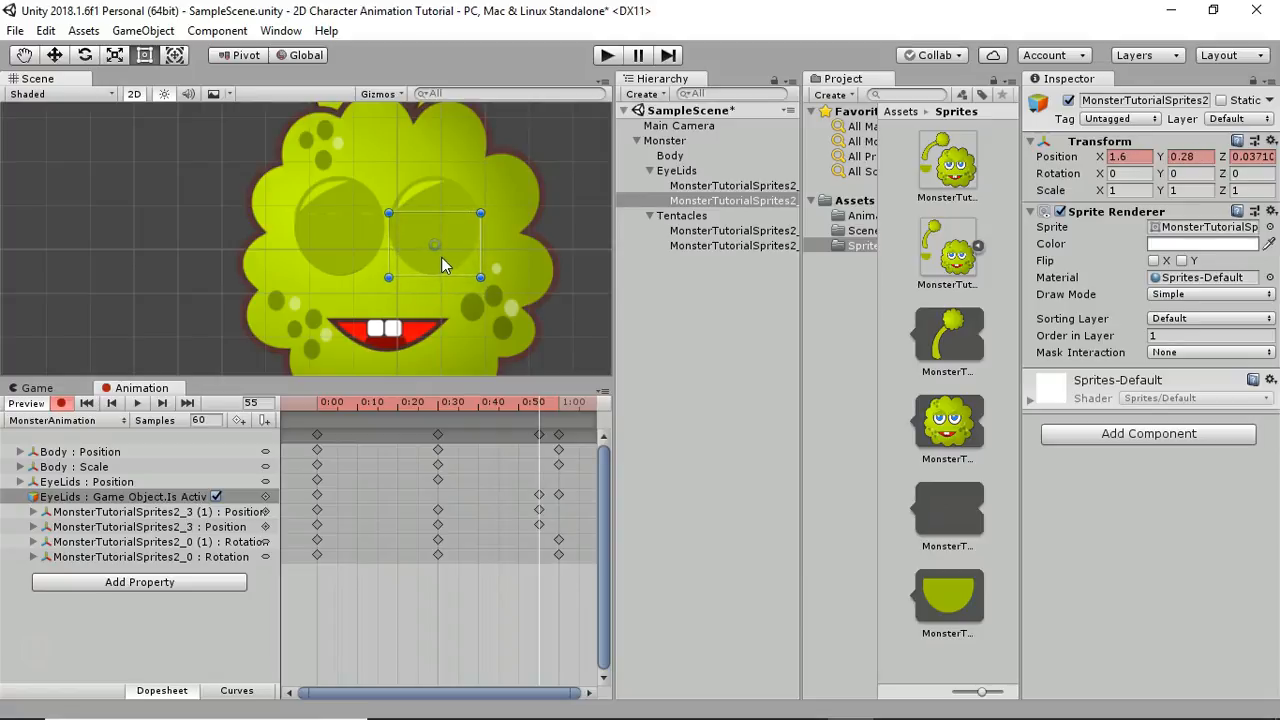
Step: Play the looping clip to check the blink with nothing selected, and turn off animation recording
scroll(441, 257, "down", 4)
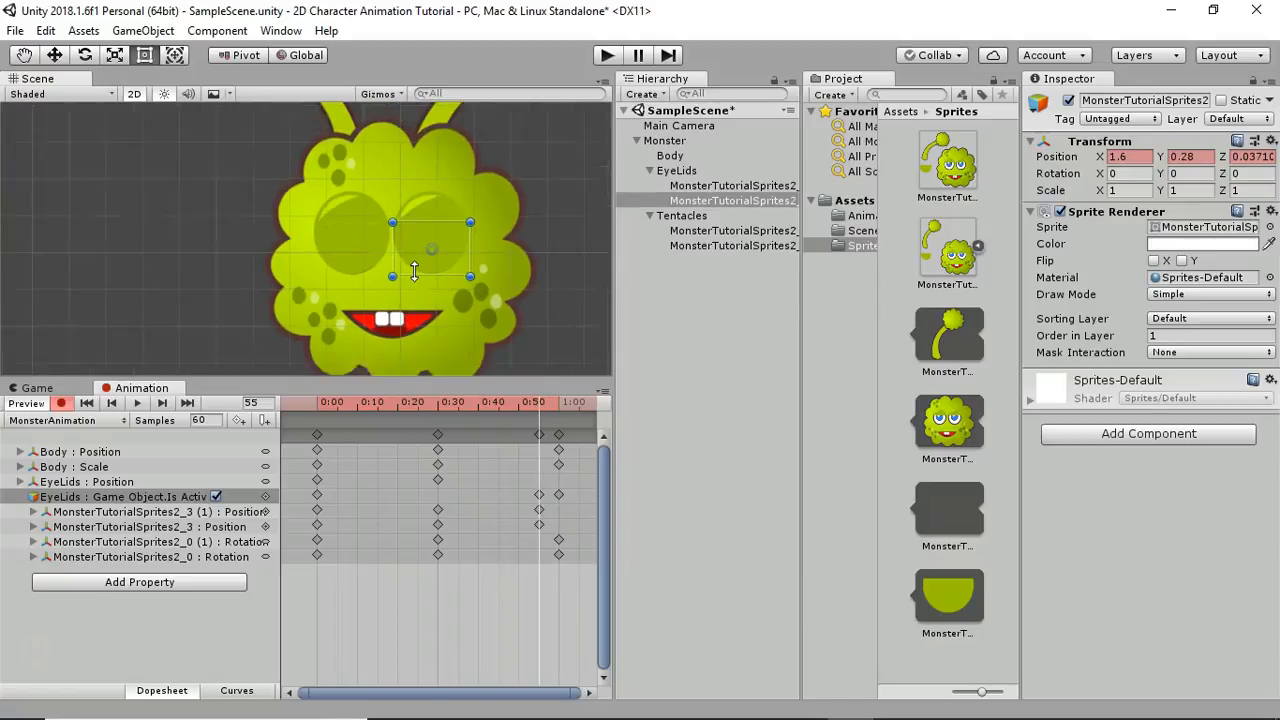
left_click(138, 405)
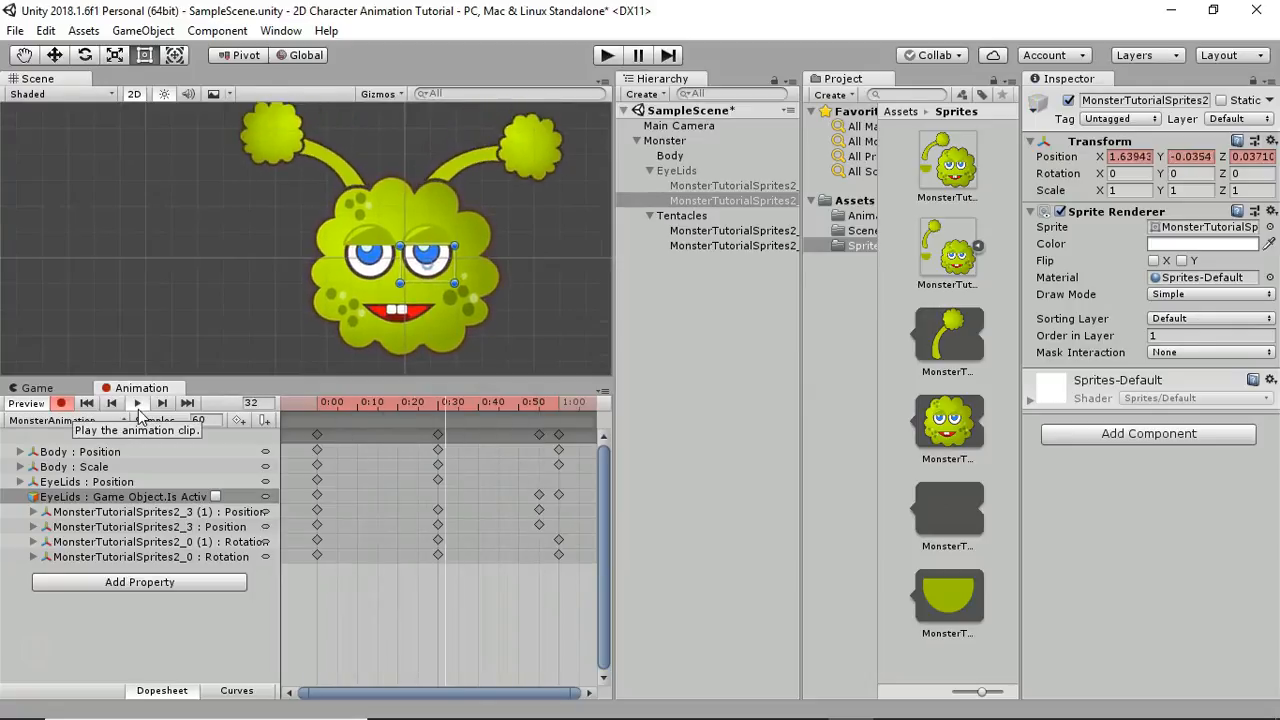
scroll(262, 290, "down", 4)
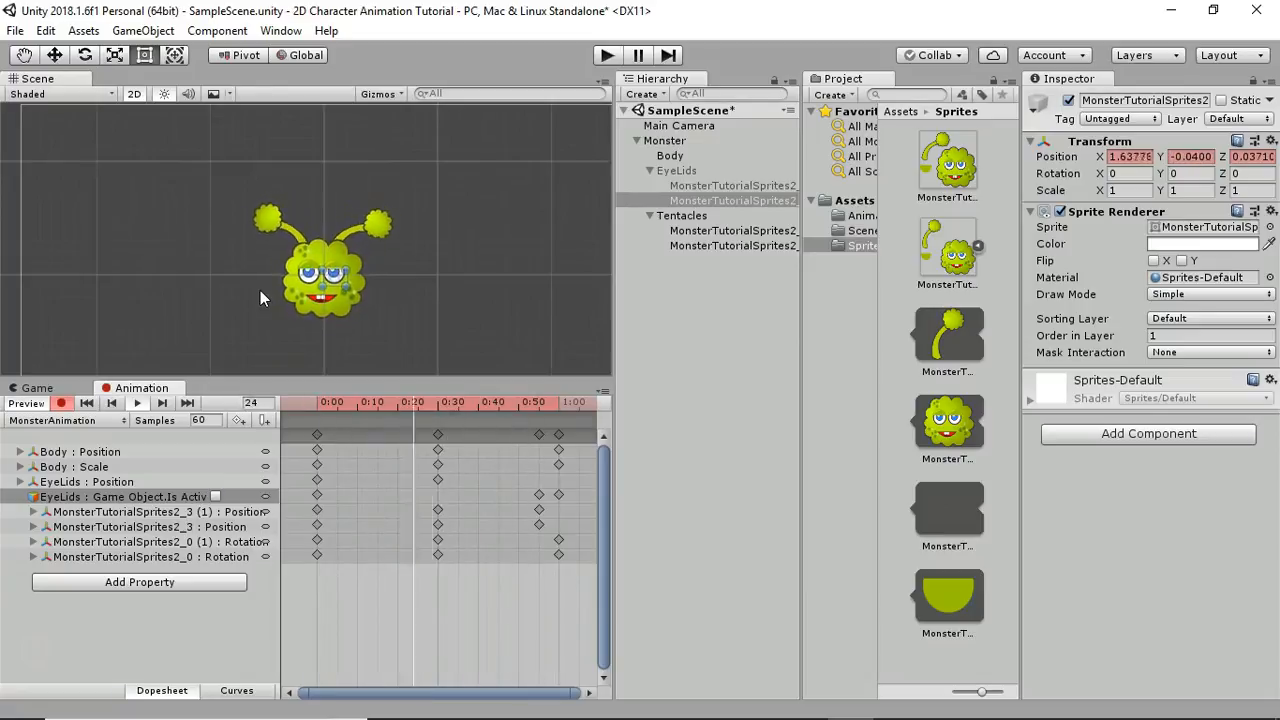
left_click(138, 403)
left_click(641, 370)
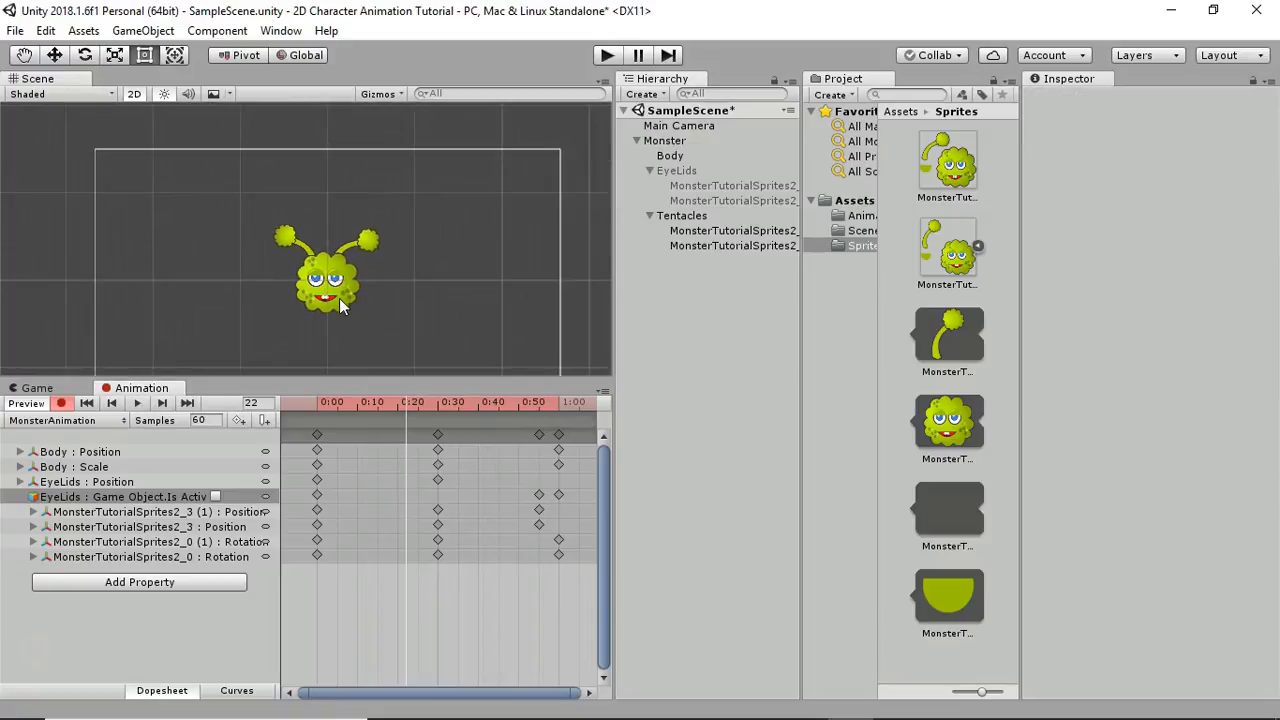
left_click(138, 403)
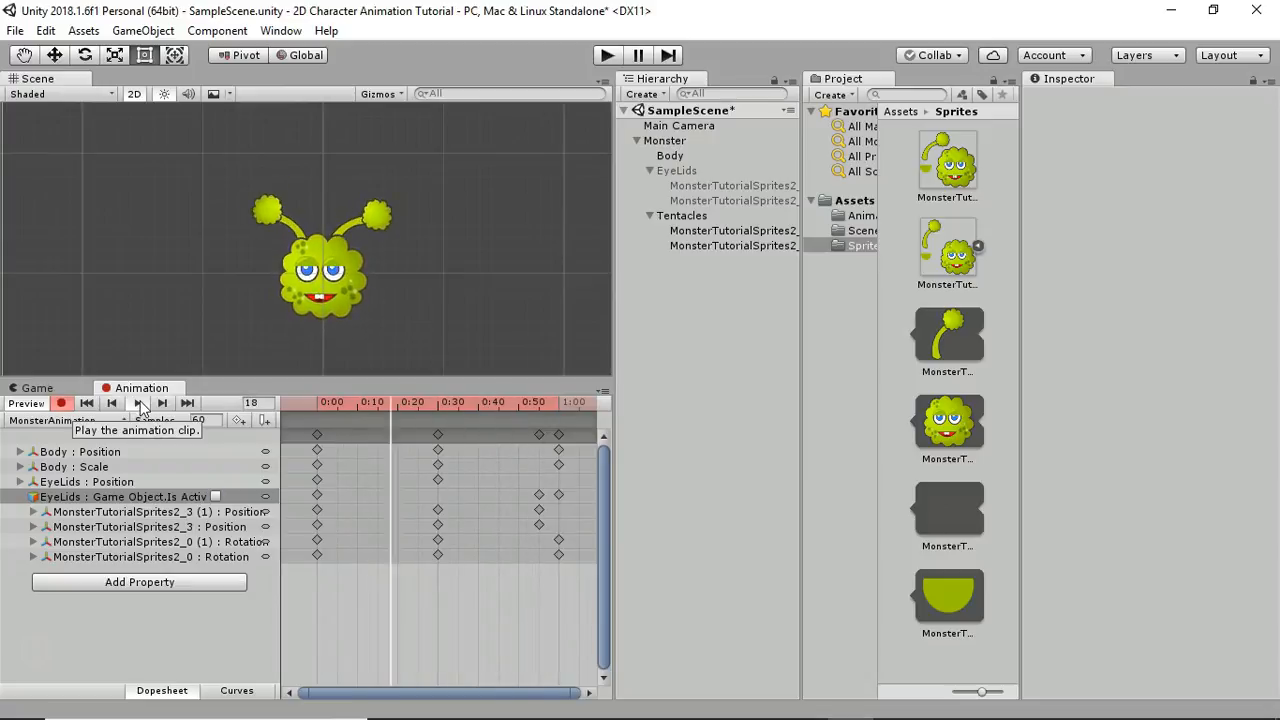
left_click(138, 403)
left_click(61, 403)
Step: Turn on Maximize On Play for the Game view and watch the monster animation in play mode
left_click(37, 388)
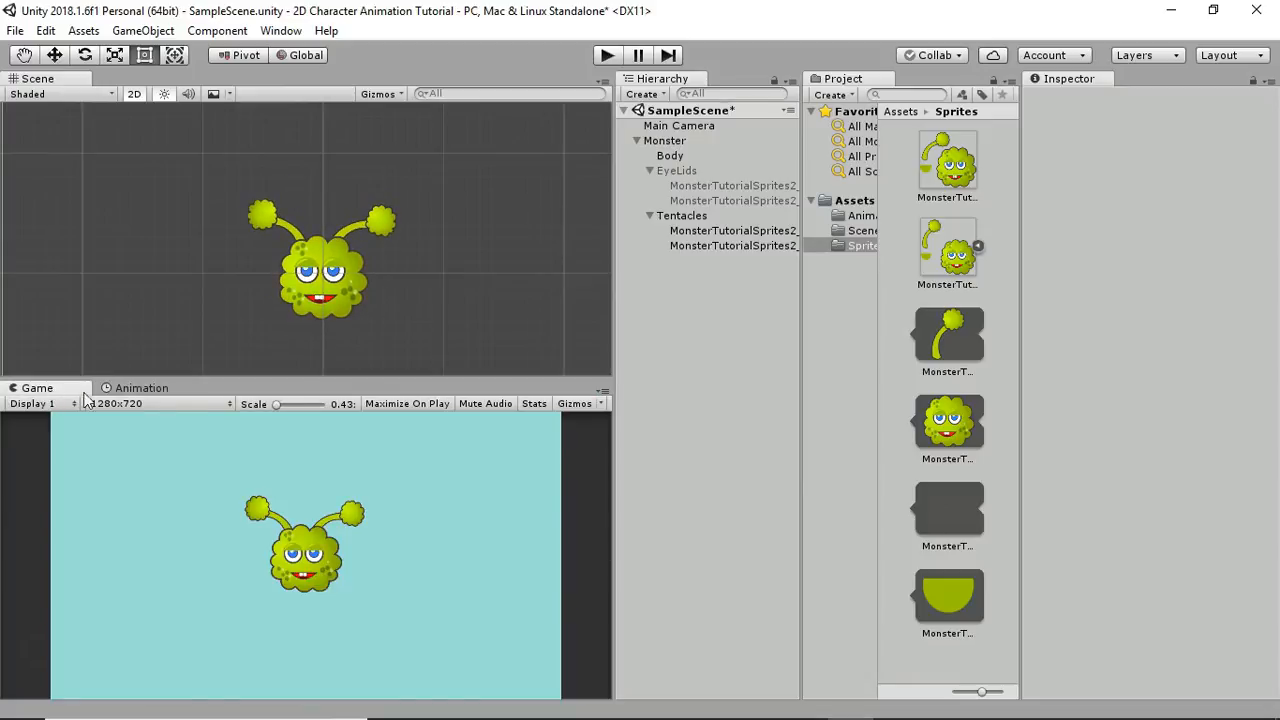
left_click(440, 403)
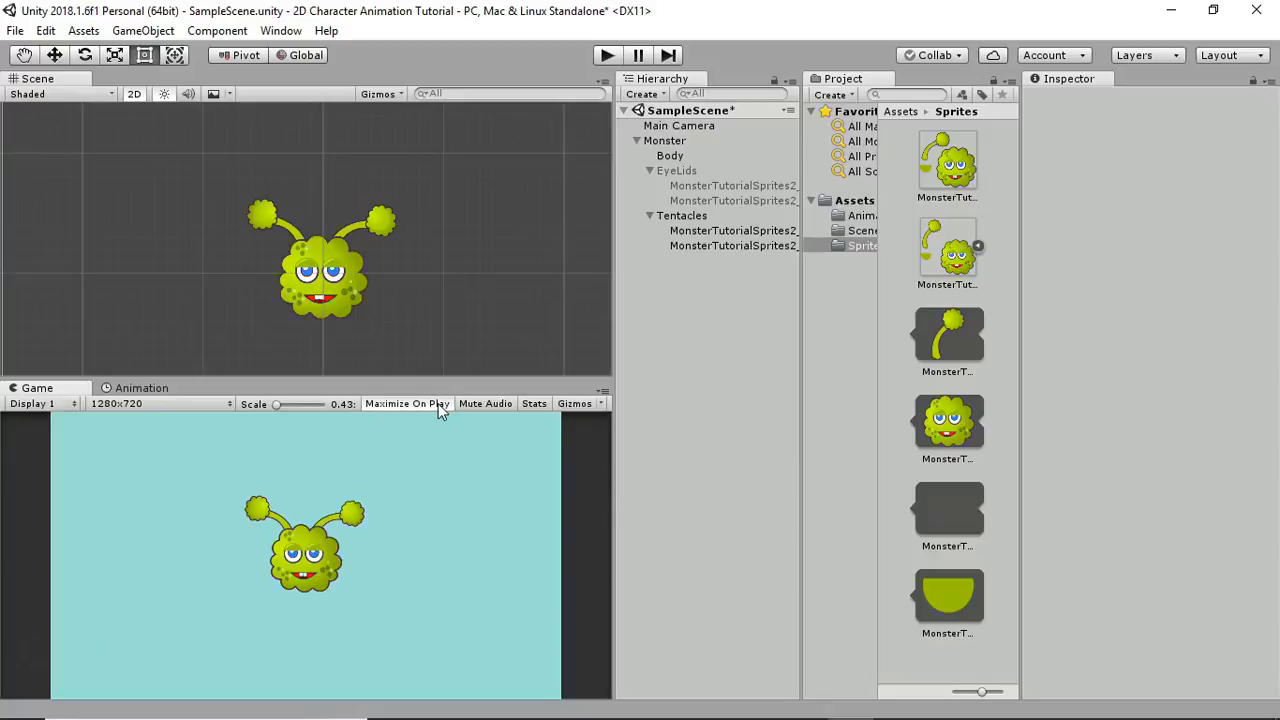
left_click(605, 57)
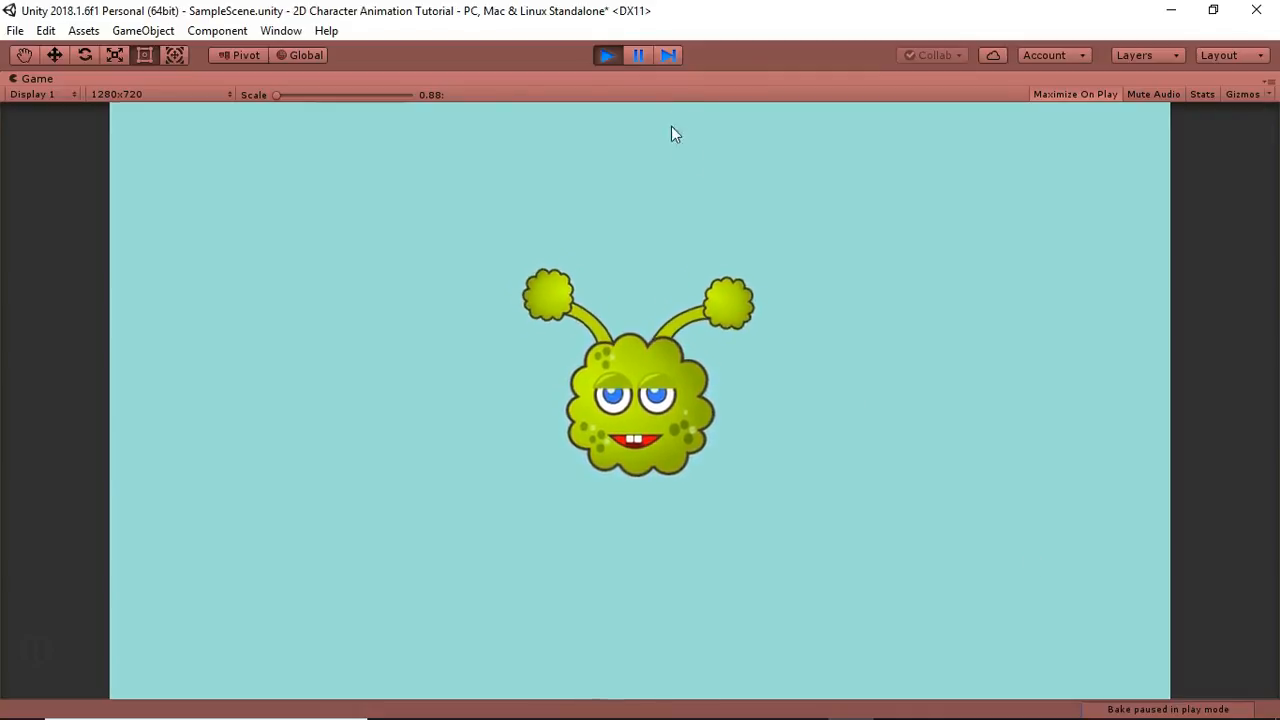
left_click(614, 58)
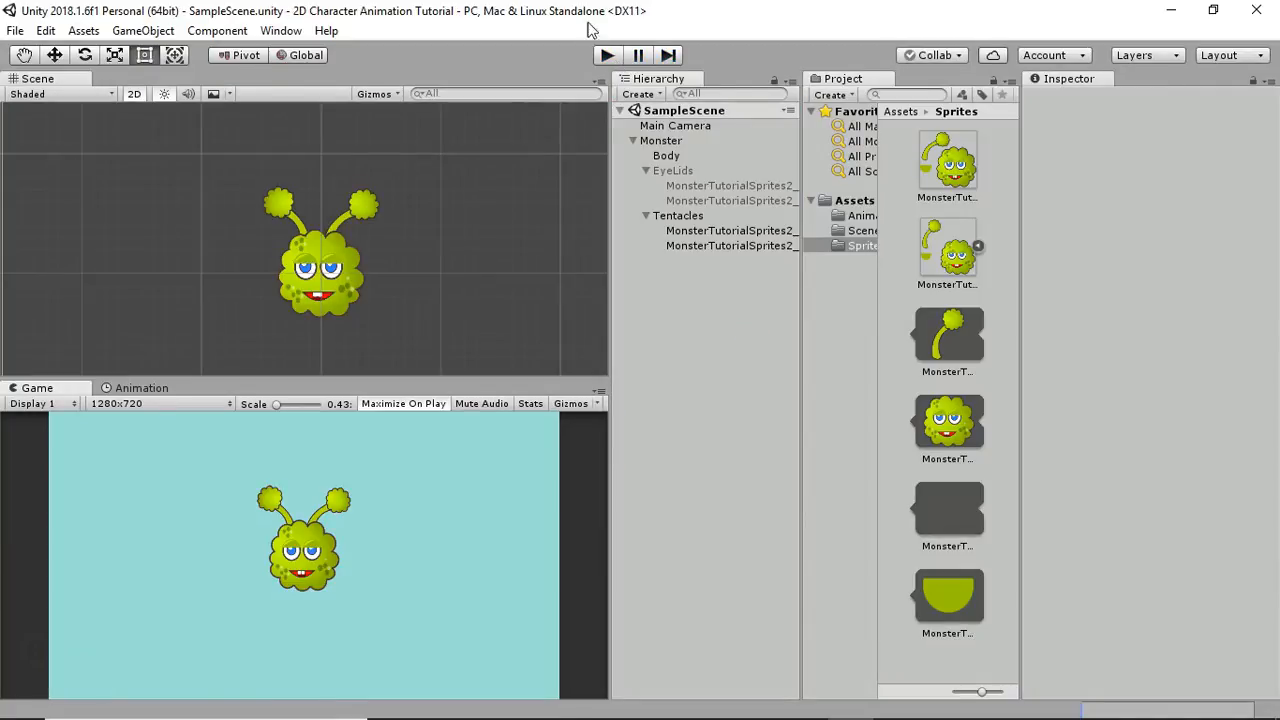
Step: Enlarge the Game view slightly, inspect the Monster object's Animator settings, and test the scene in play mode again
mouse_move(317, 377)
left_mouse_down()
mouse_move(317, 332)
mouse_move(320, 364)
left_mouse_up()
left_click(661, 144)
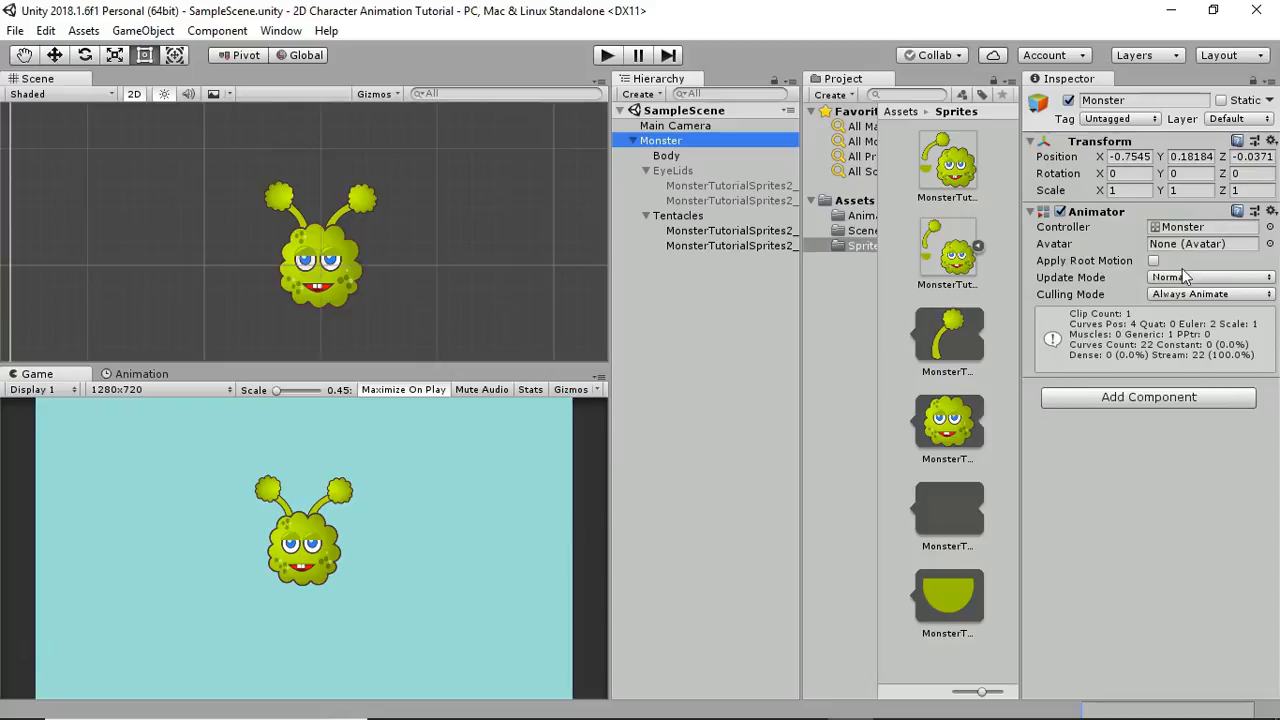
left_click(607, 56)
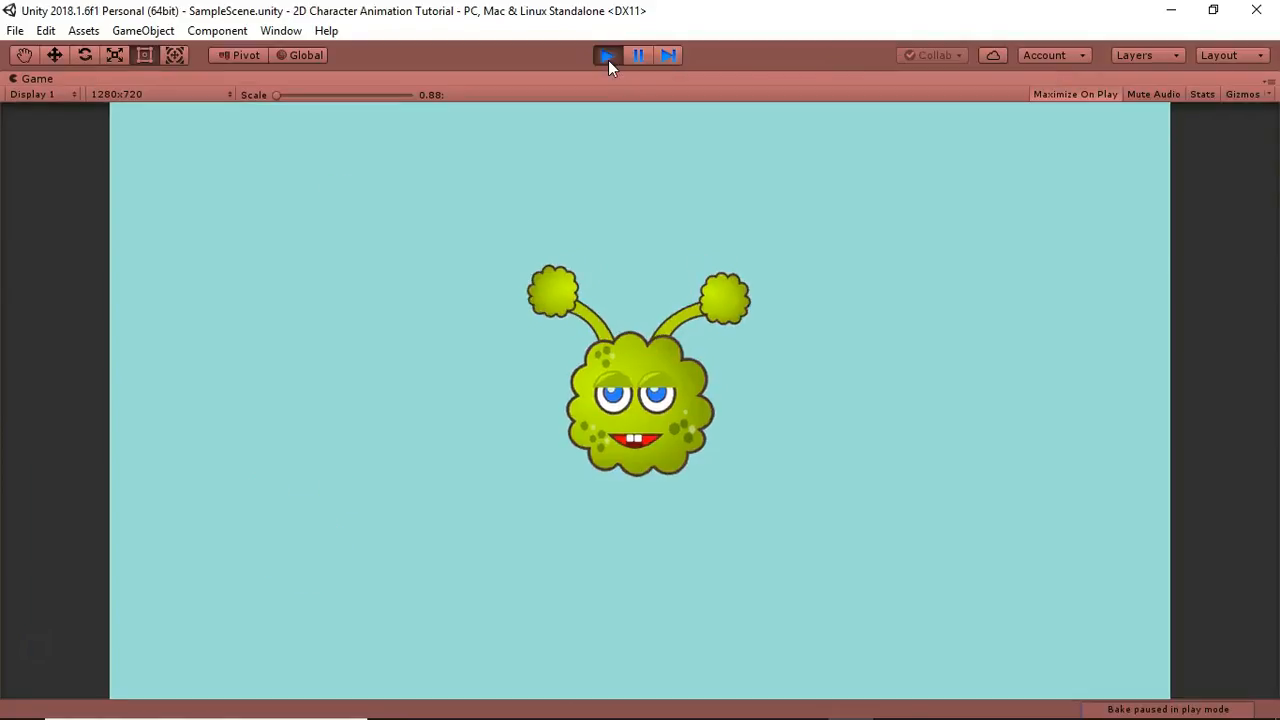
left_click(608, 57)
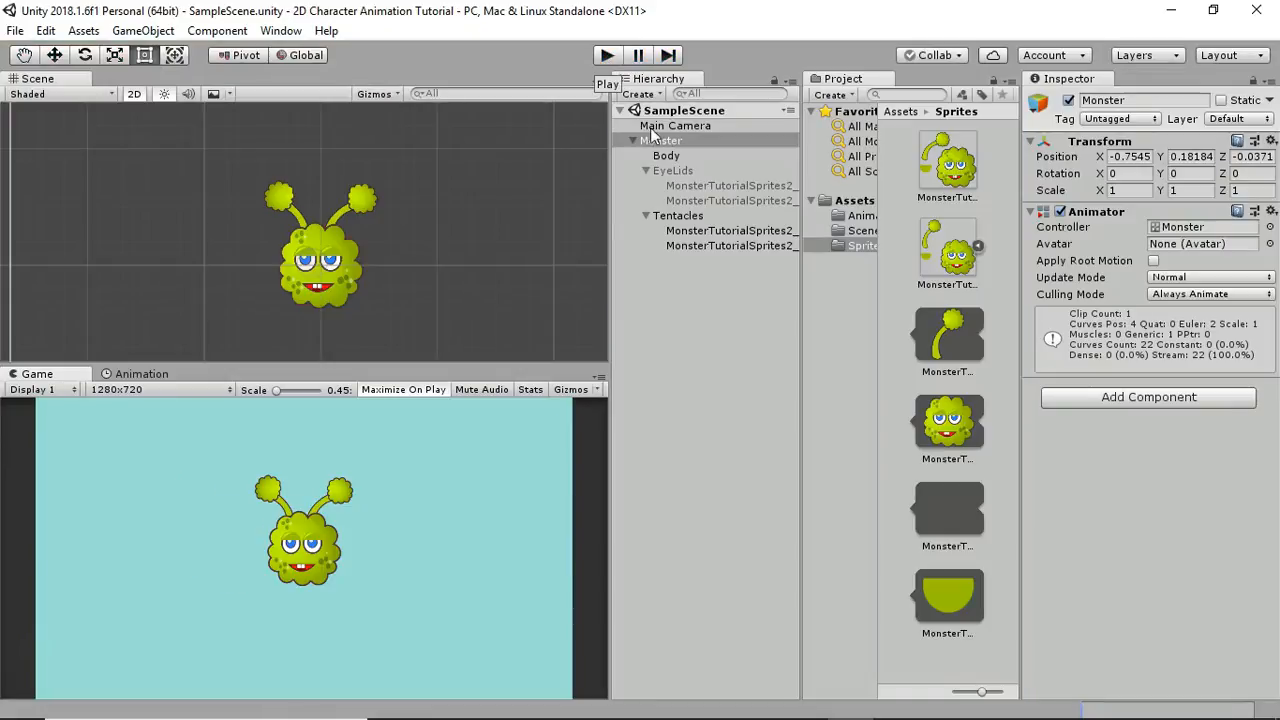
Step: Try a more saturated cyan Background color on the Main Camera during play mode, and exit play mode
left_click(678, 127)
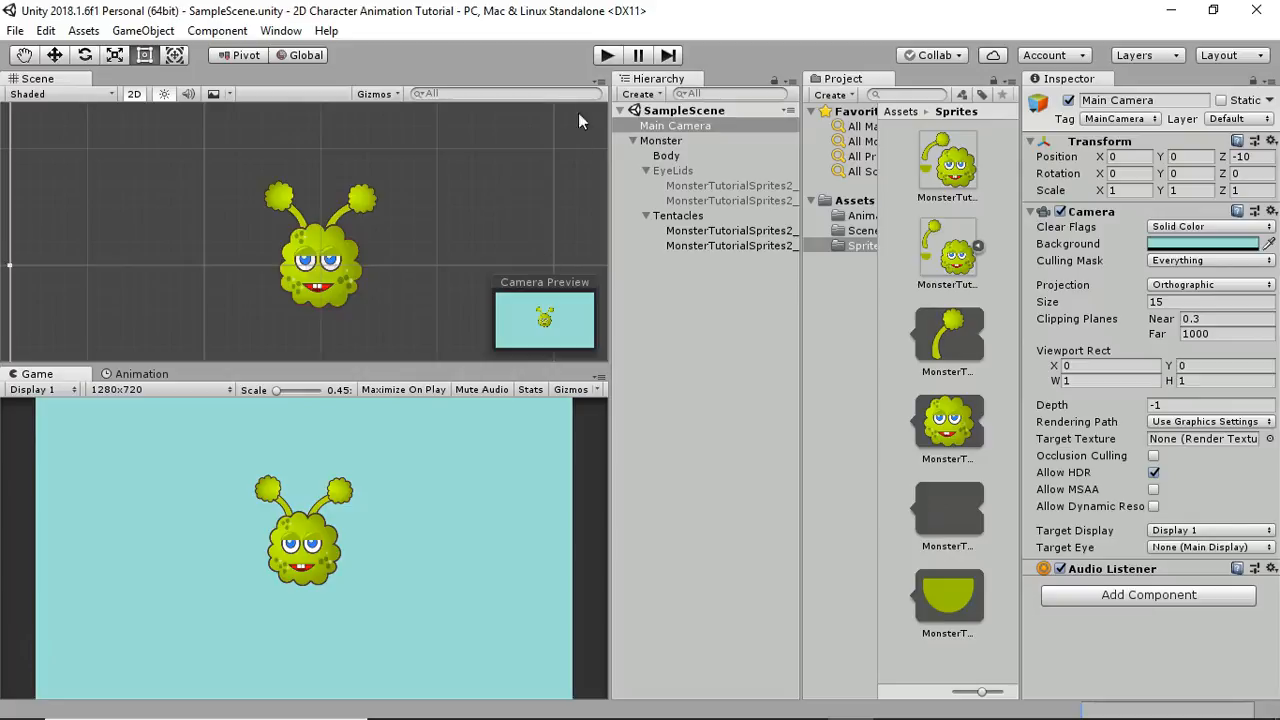
left_click(605, 57)
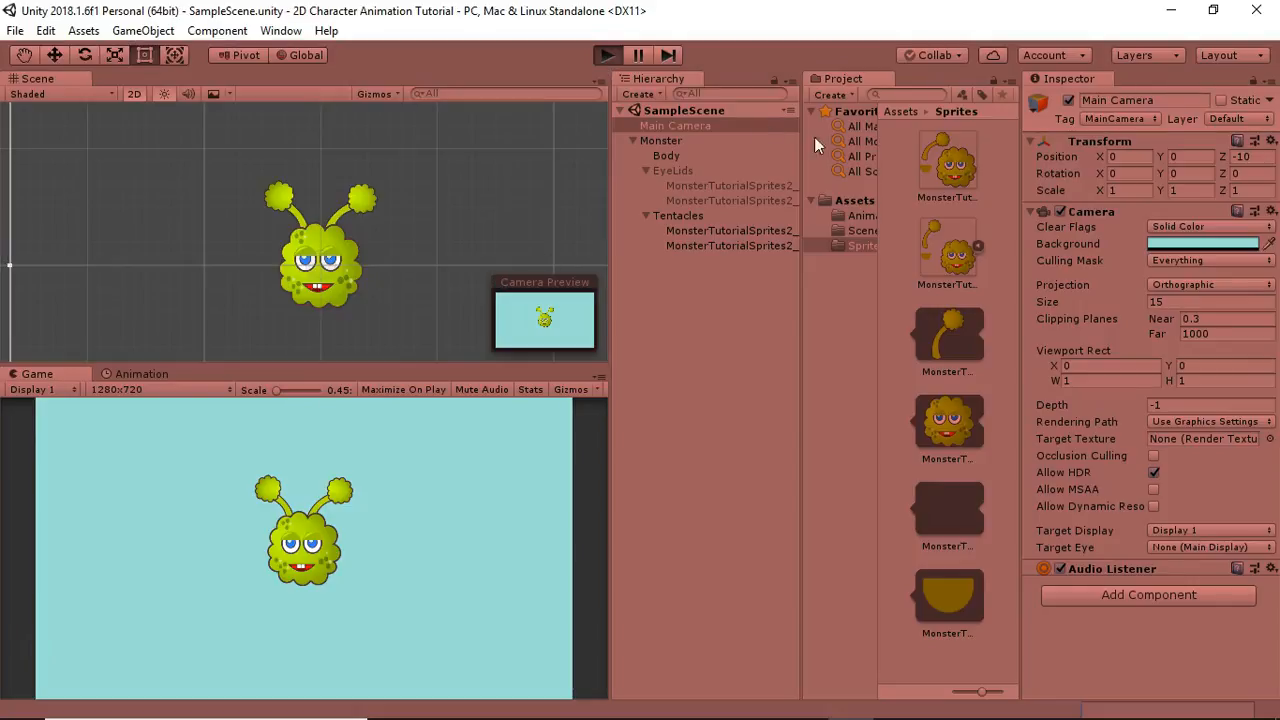
left_click(1172, 245)
mouse_move(955, 360)
left_mouse_down()
mouse_move(977, 380)
mouse_move(940, 428)
mouse_move(927, 361)
mouse_move(965, 350)
mouse_move(915, 371)
mouse_move(920, 407)
mouse_move(921, 347)
mouse_move(983, 350)
mouse_move(925, 342)
mouse_move(962, 367)
mouse_move(965, 405)
mouse_move(968, 346)
left_mouse_up()
left_click(1065, 226)
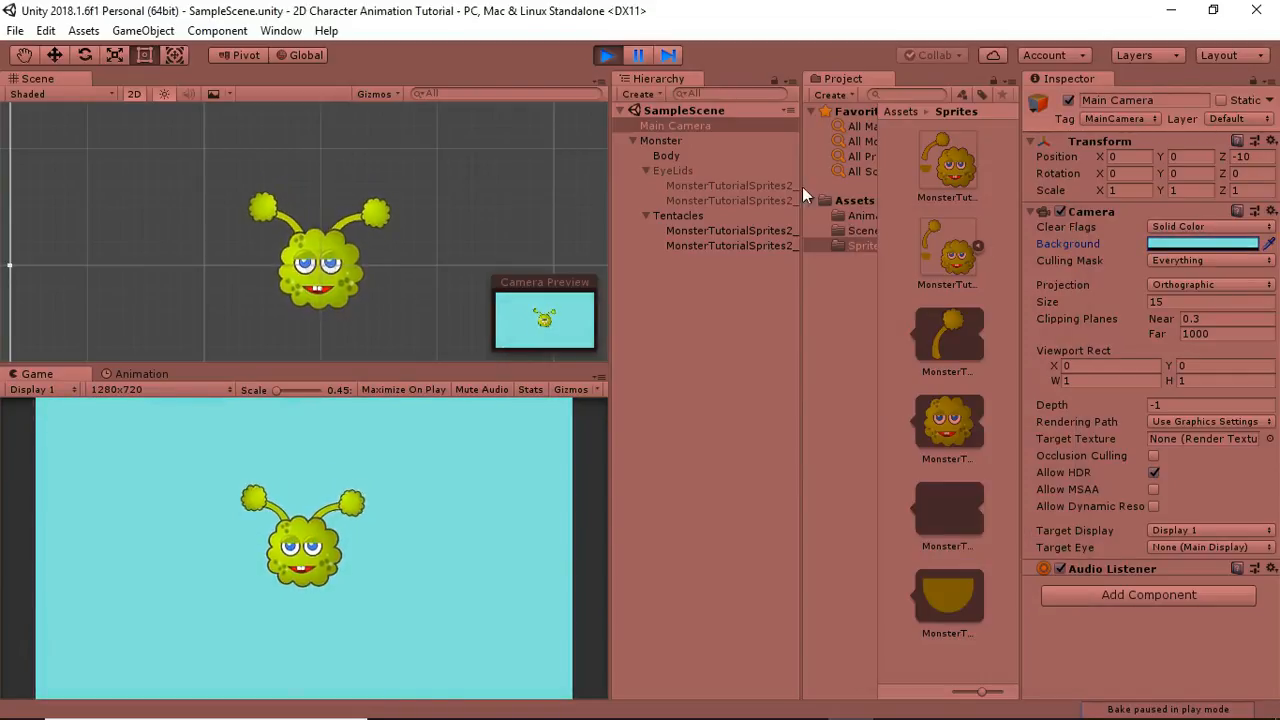
left_click(609, 56)
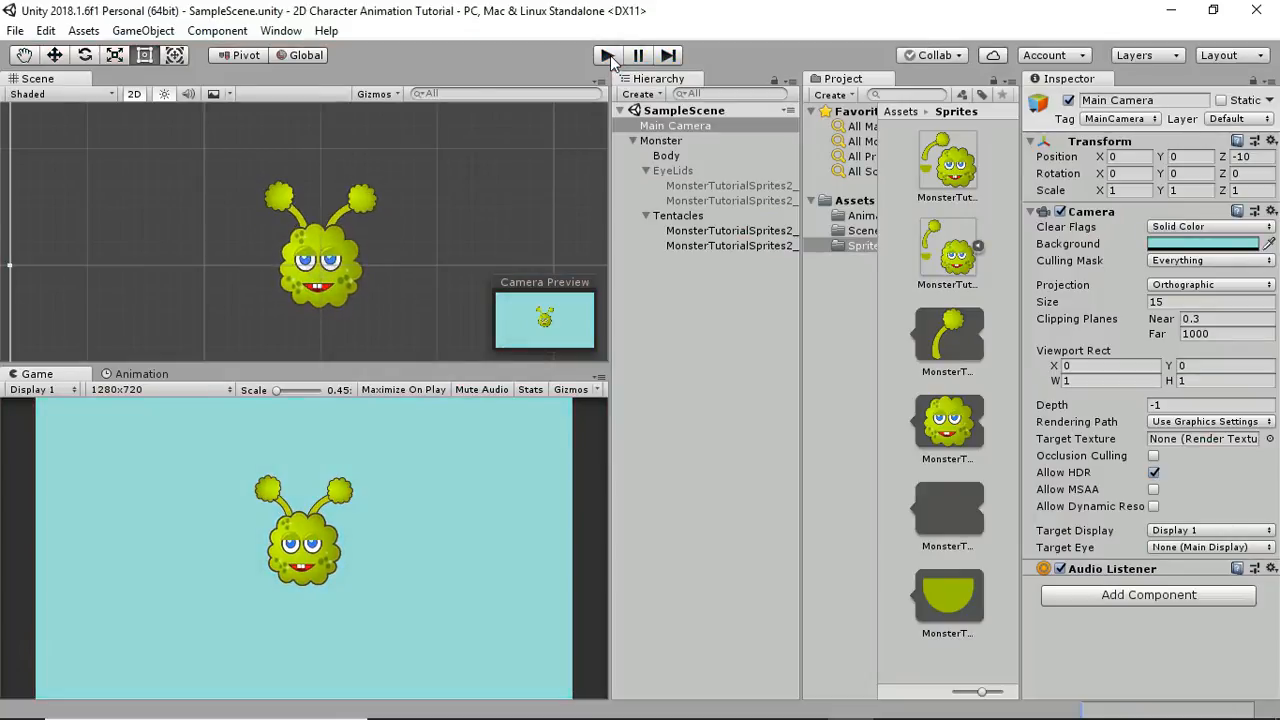
Step: Set the Main Camera's Background color to pale blue D7EFEC and test the scene in play mode
left_click(1197, 245)
left_click_drag(1000, 350, 927, 343)
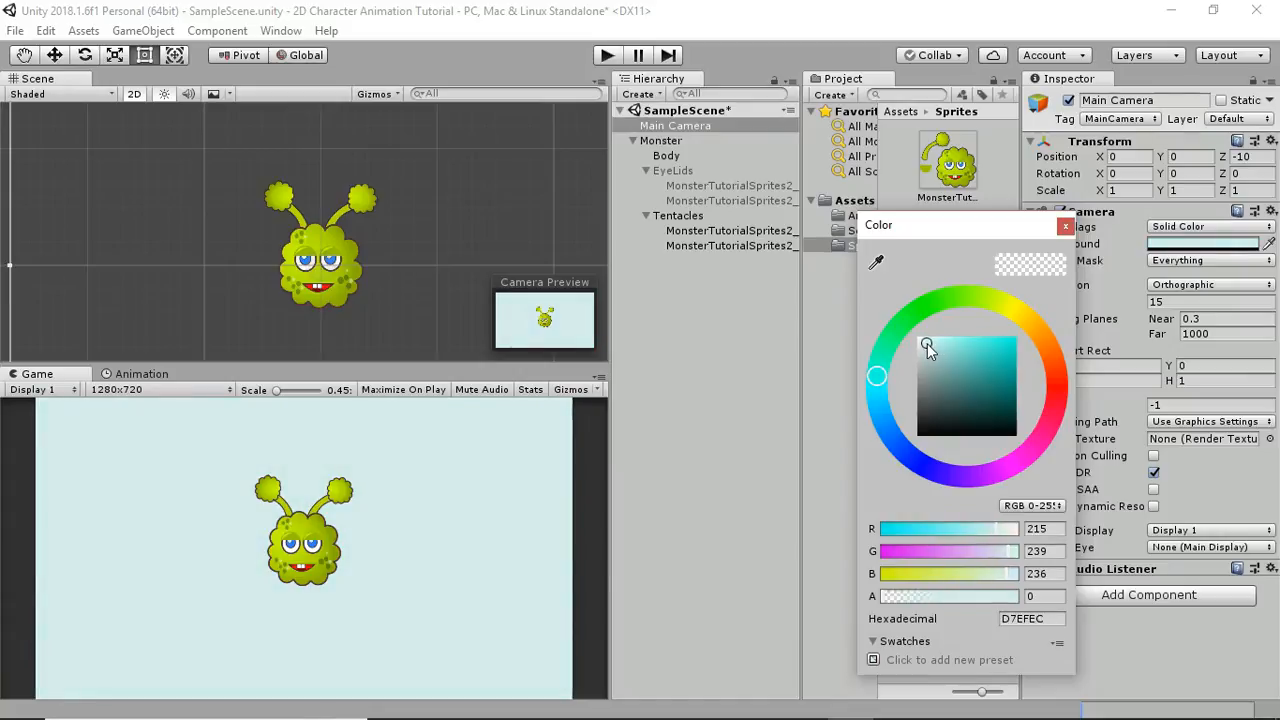
left_click(601, 58)
left_click(608, 56)
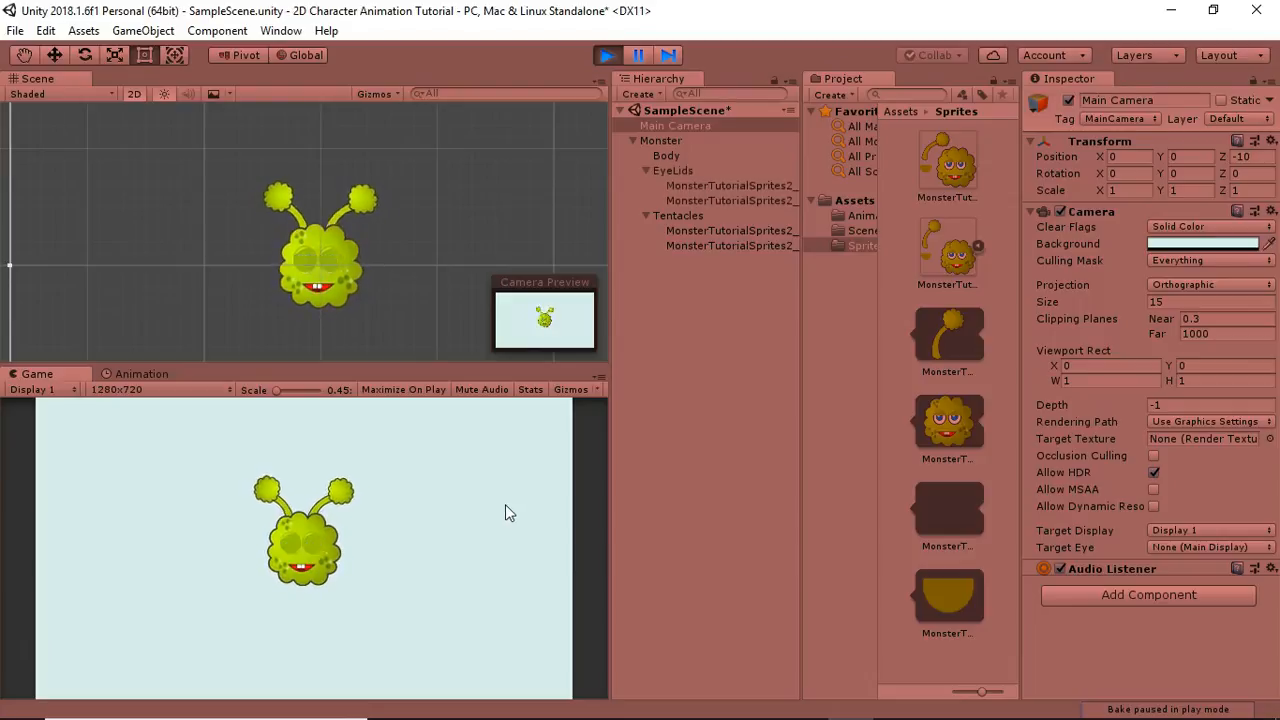
left_click(607, 55)
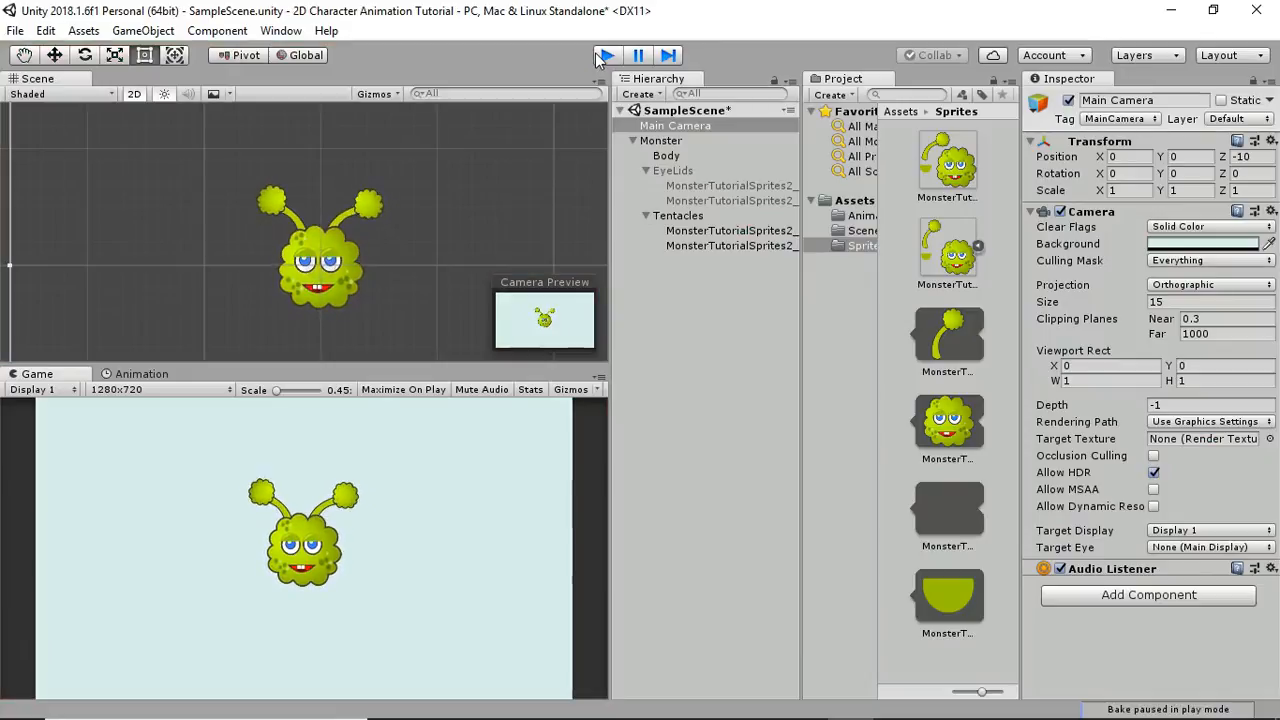
Step: Duplicate the Monster twice, move the copies to about X -14.93 and X 15.29, and check all three in play mode
left_click(662, 141)
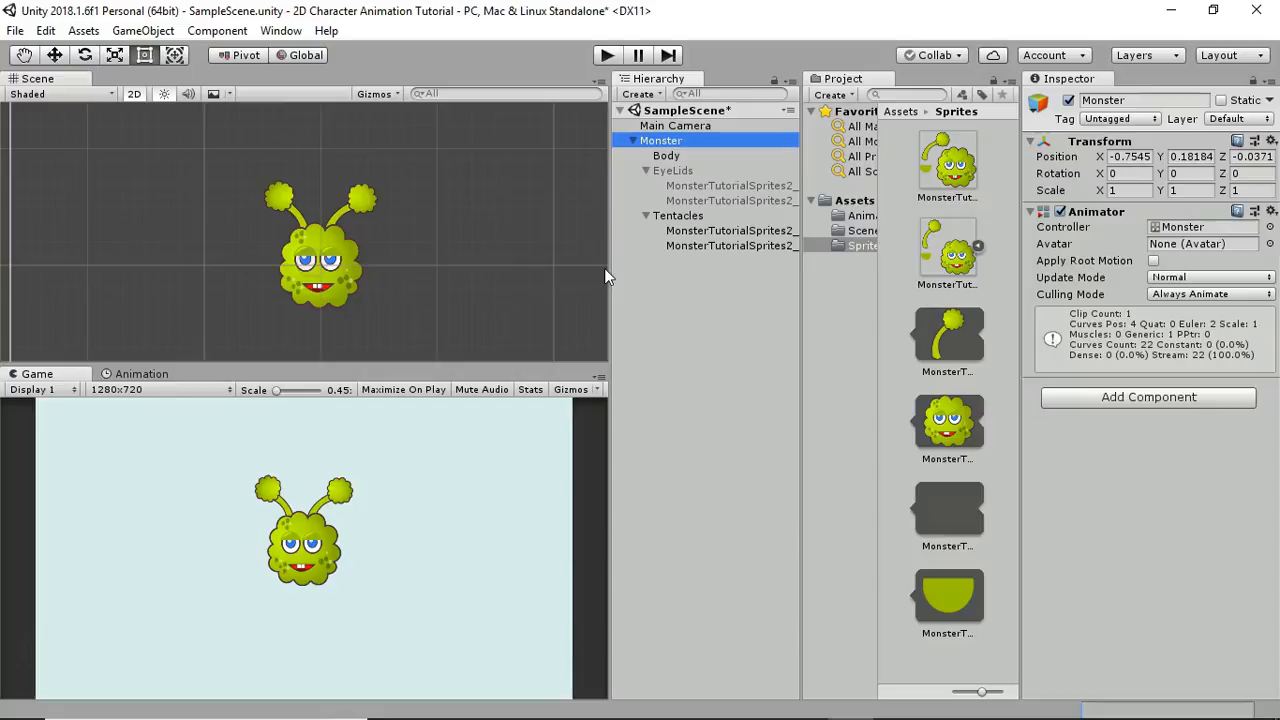
key("ctrl+d")
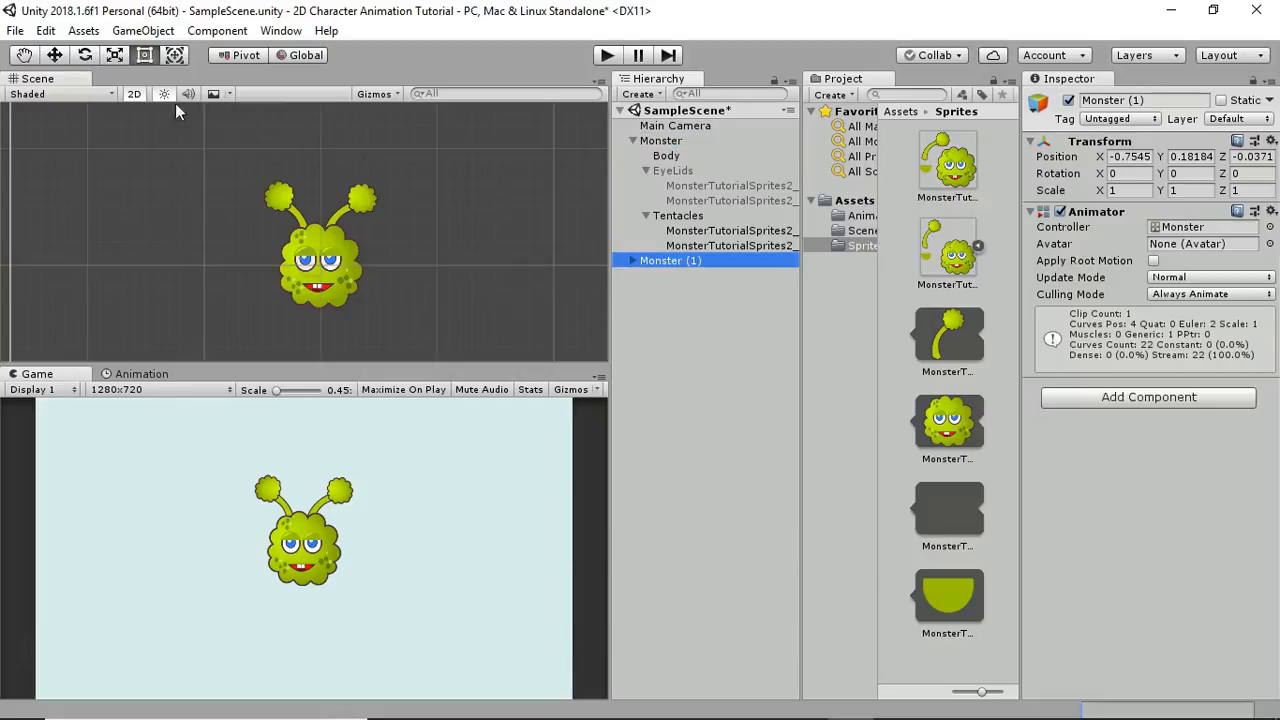
left_click(54, 55)
left_click_drag(388, 263, 222, 267)
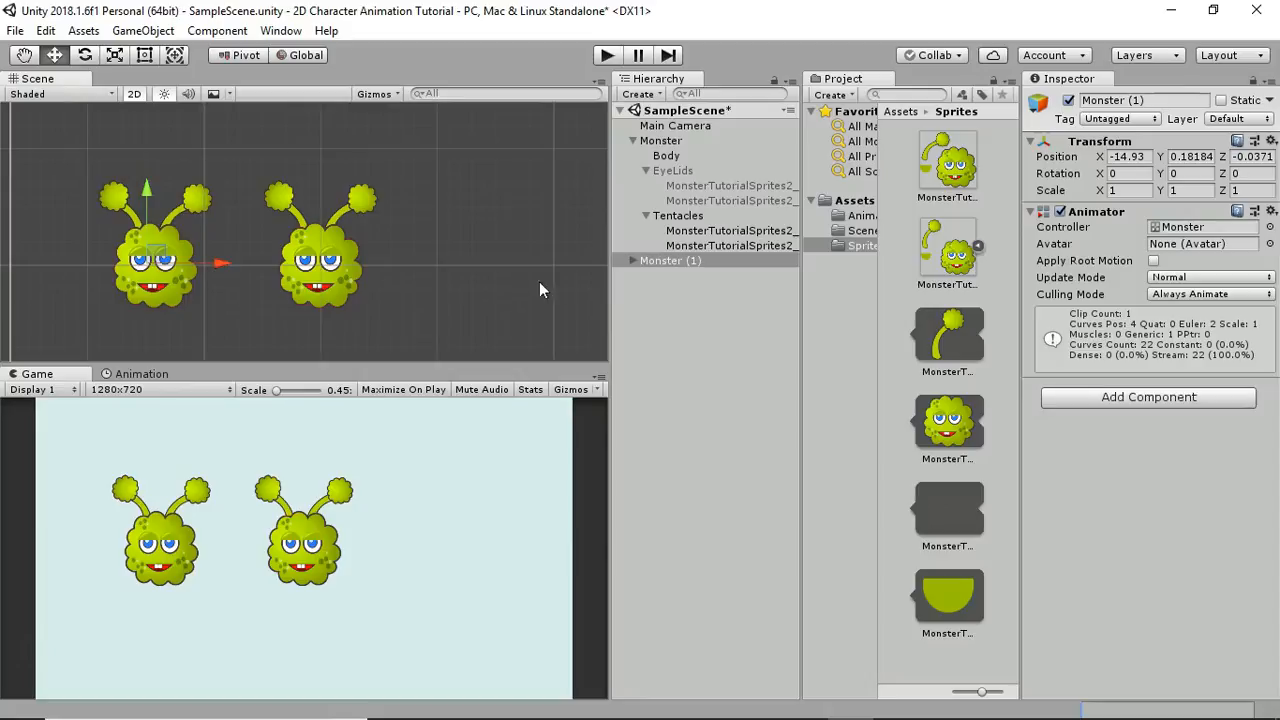
key("ctrl+d")
left_click_drag(217, 263, 567, 274)
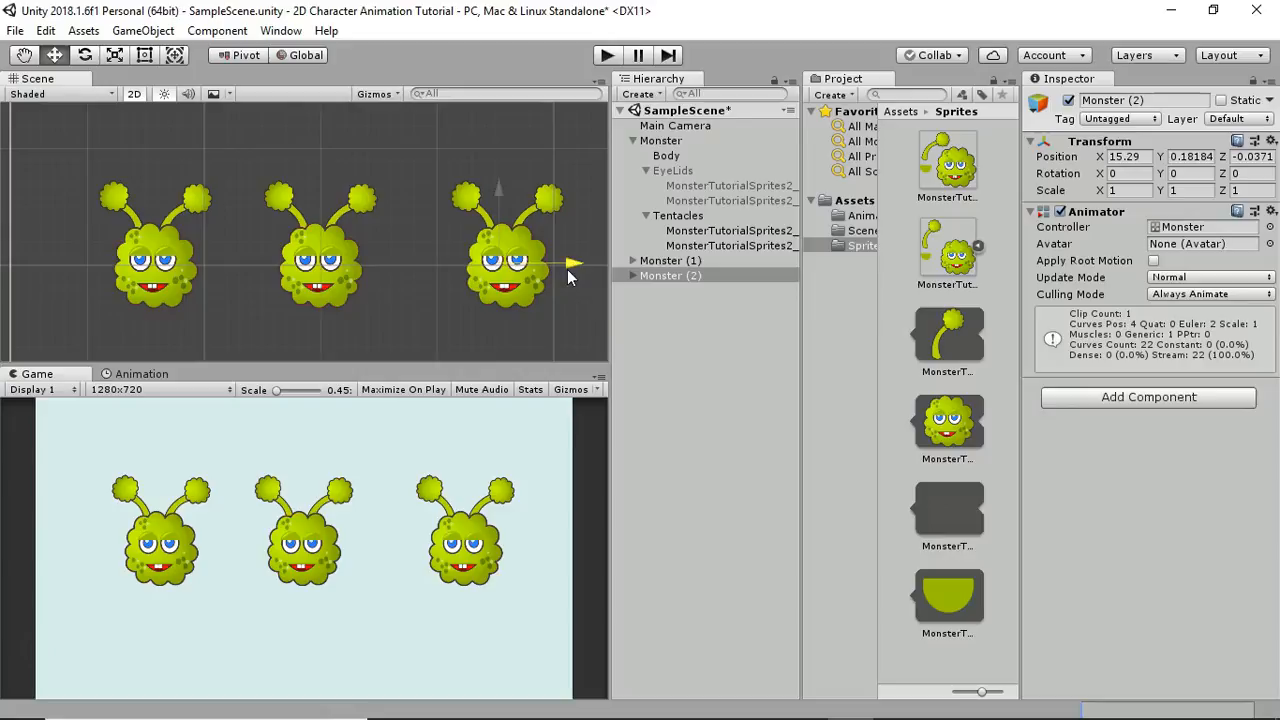
left_click(609, 55)
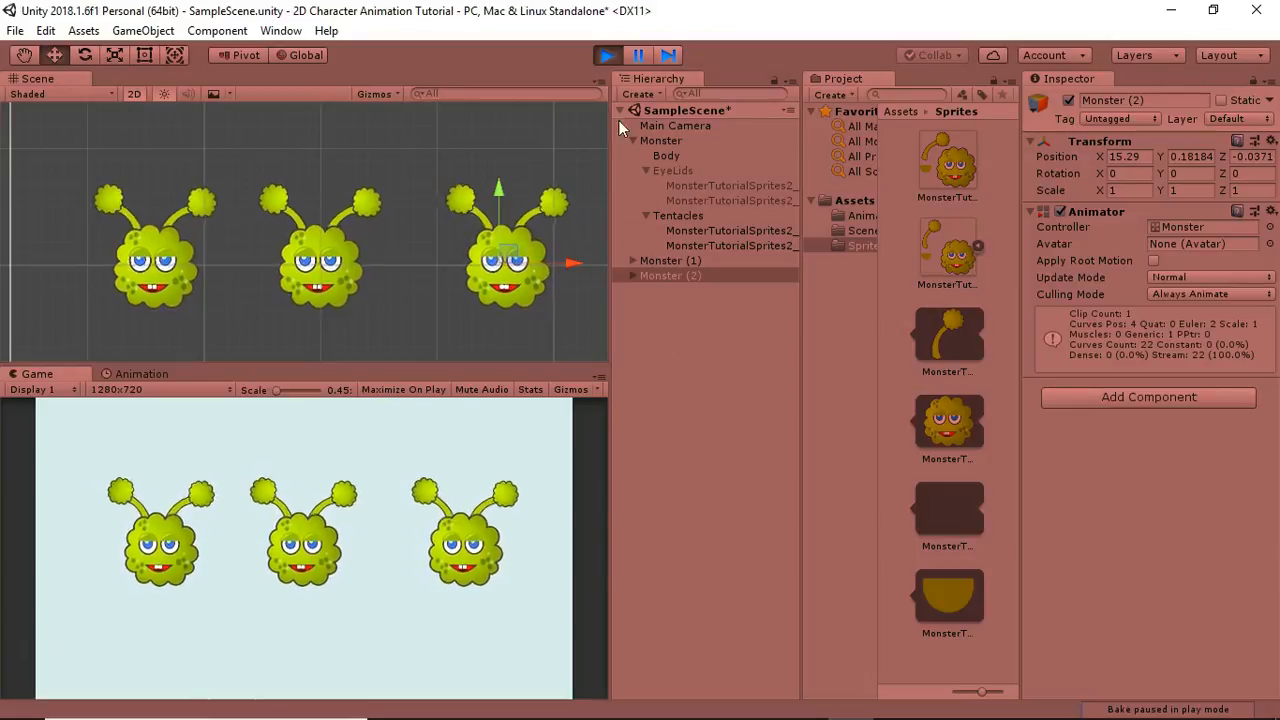
left_click(606, 57)
Step: Expand Monster (1) in the hierarchy along with its EyeLids and Tentacles groups to expose the individual sprites
left_click(708, 259)
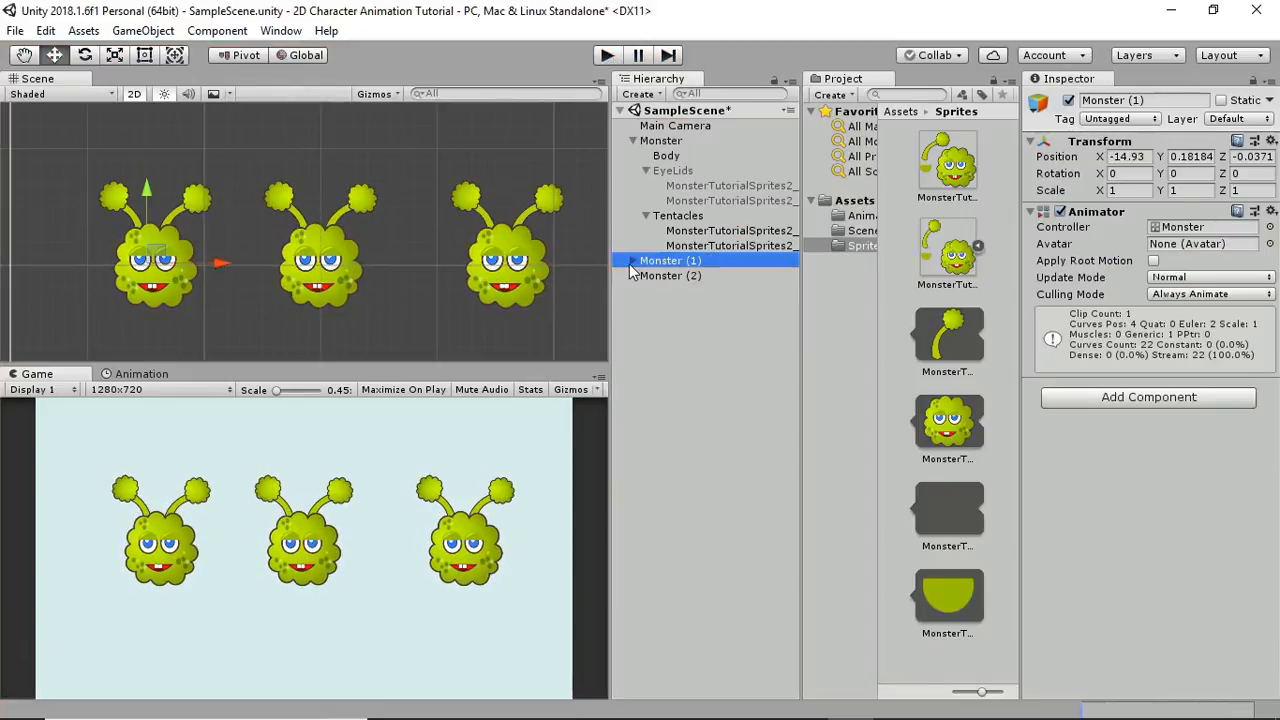
left_click(632, 261)
left_click(664, 276)
left_click(679, 305, "shift")
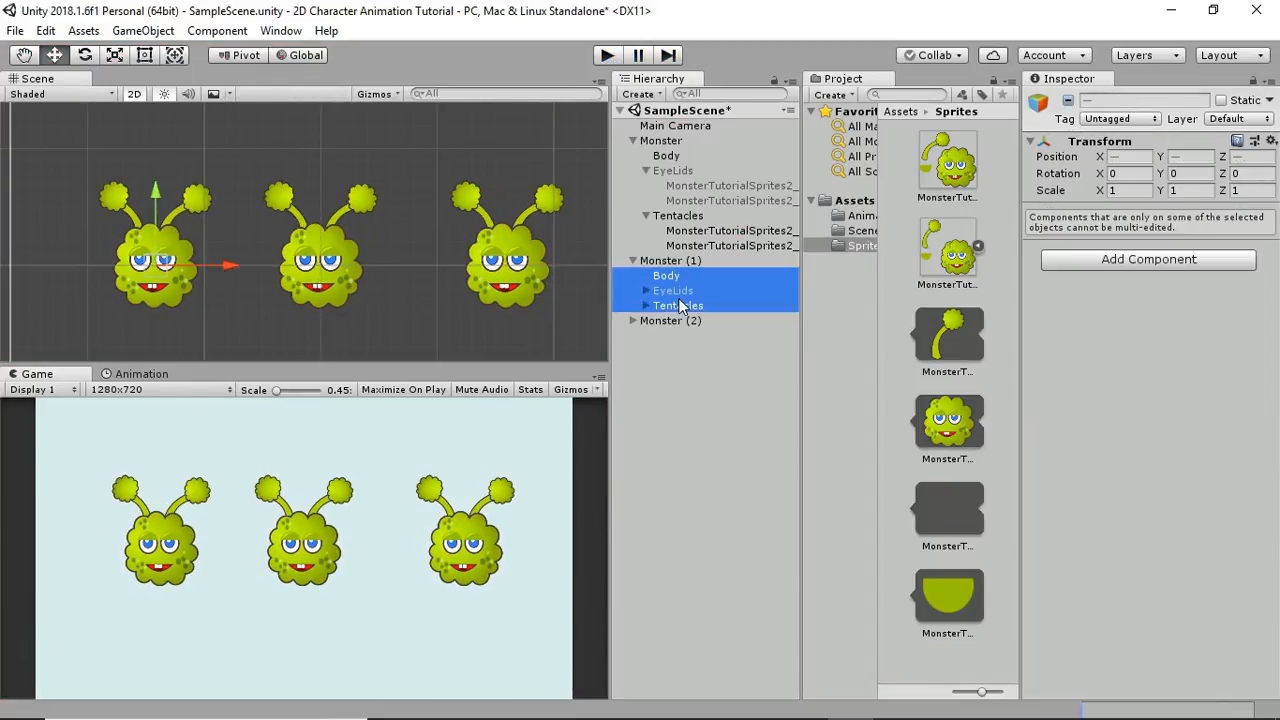
left_click(667, 276)
left_click(646, 290)
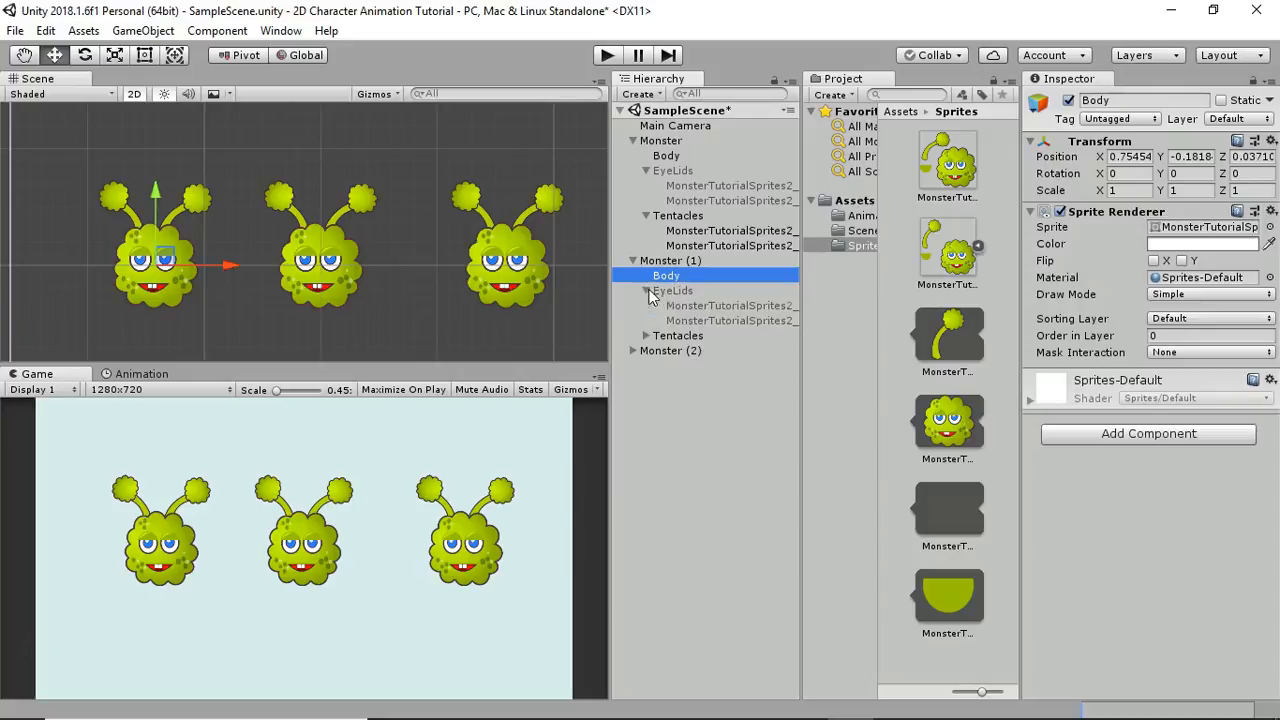
left_click(695, 305)
left_click(698, 320, "shift")
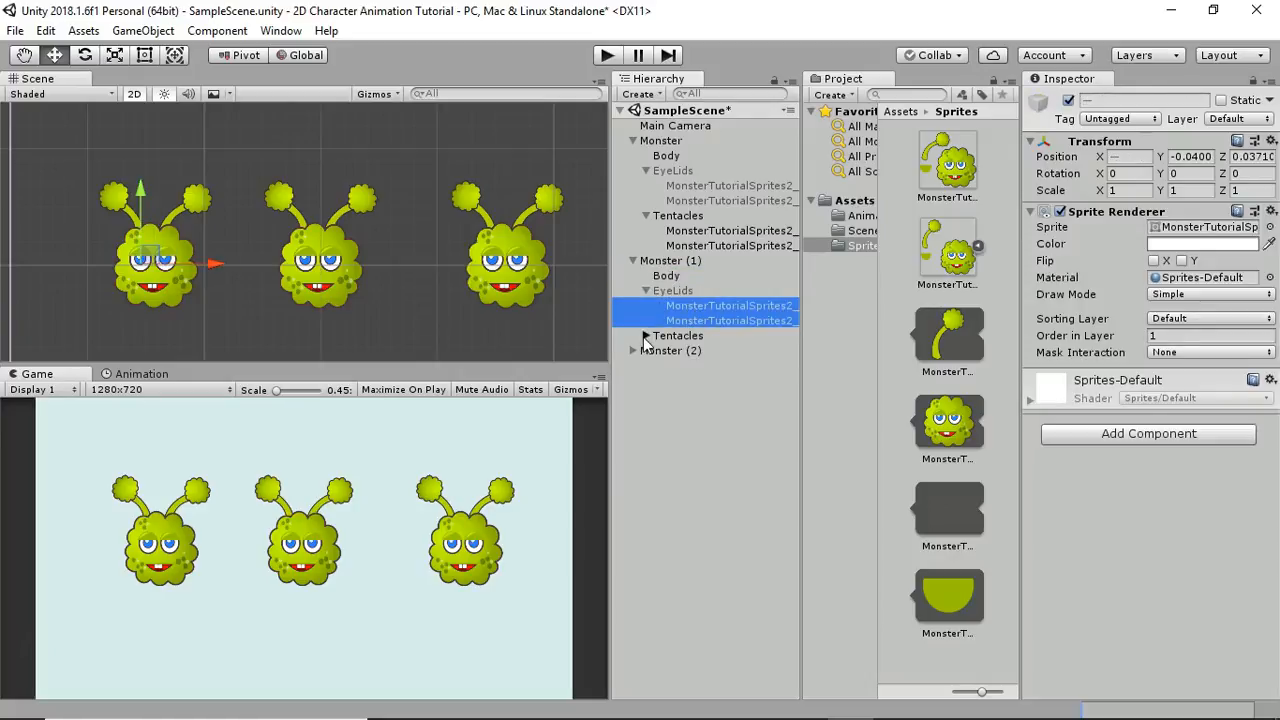
left_click(645, 336)
left_click(676, 351, "shift")
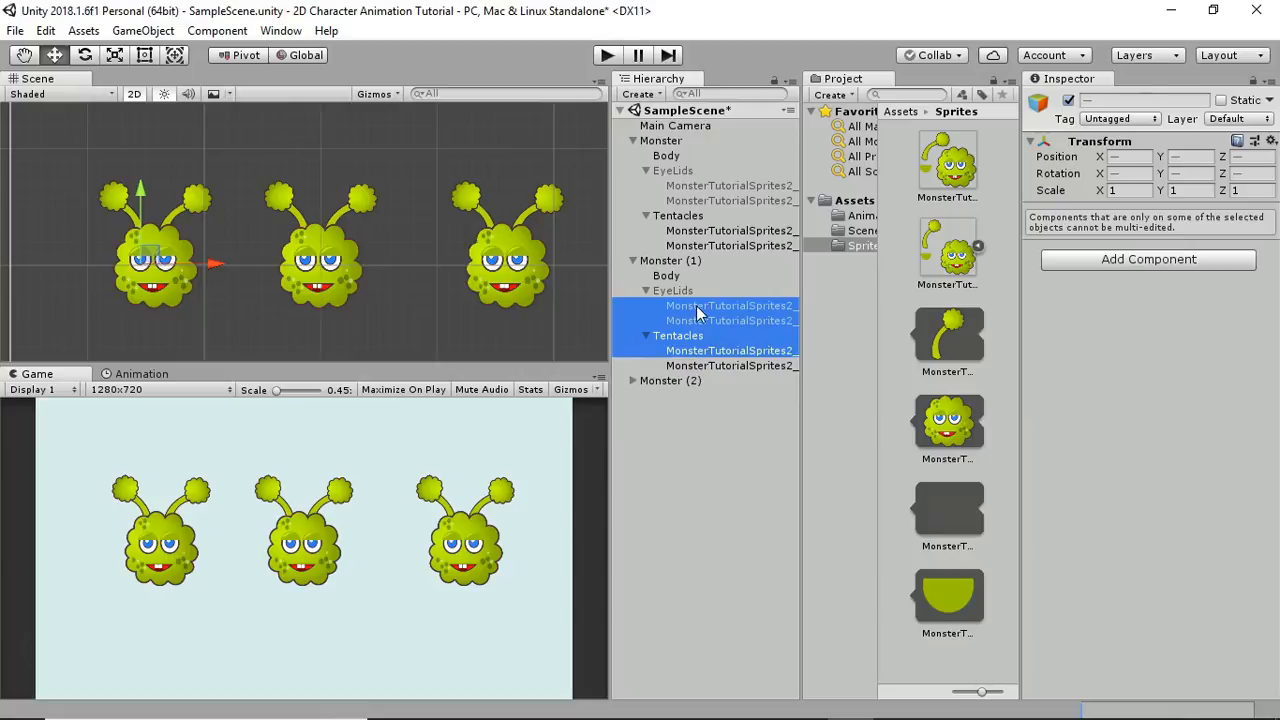
left_click(697, 307)
Step: Tint the body, both eyelid sprites and both tentacle sprites of Monster (1) light red with the Sprite Renderer color
left_click(690, 276)
left_click(695, 305, "ctrl")
left_click(703, 320, "ctrl")
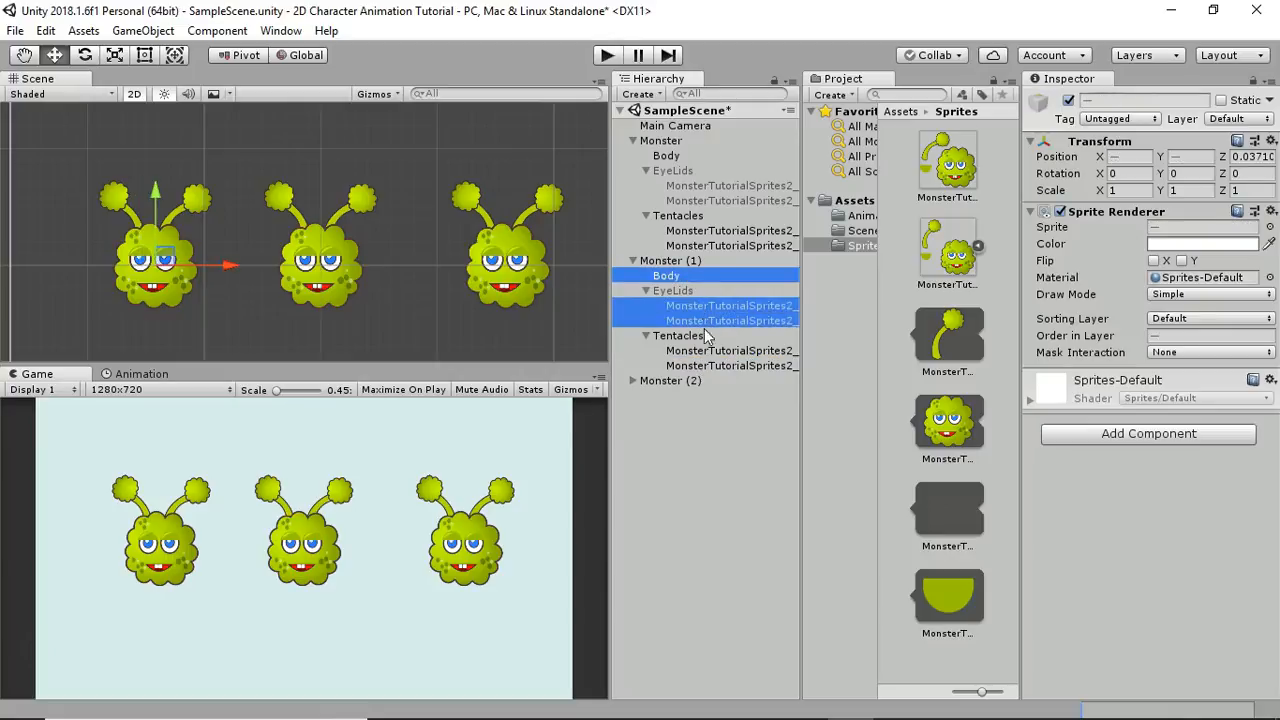
left_click(712, 366, "shift")
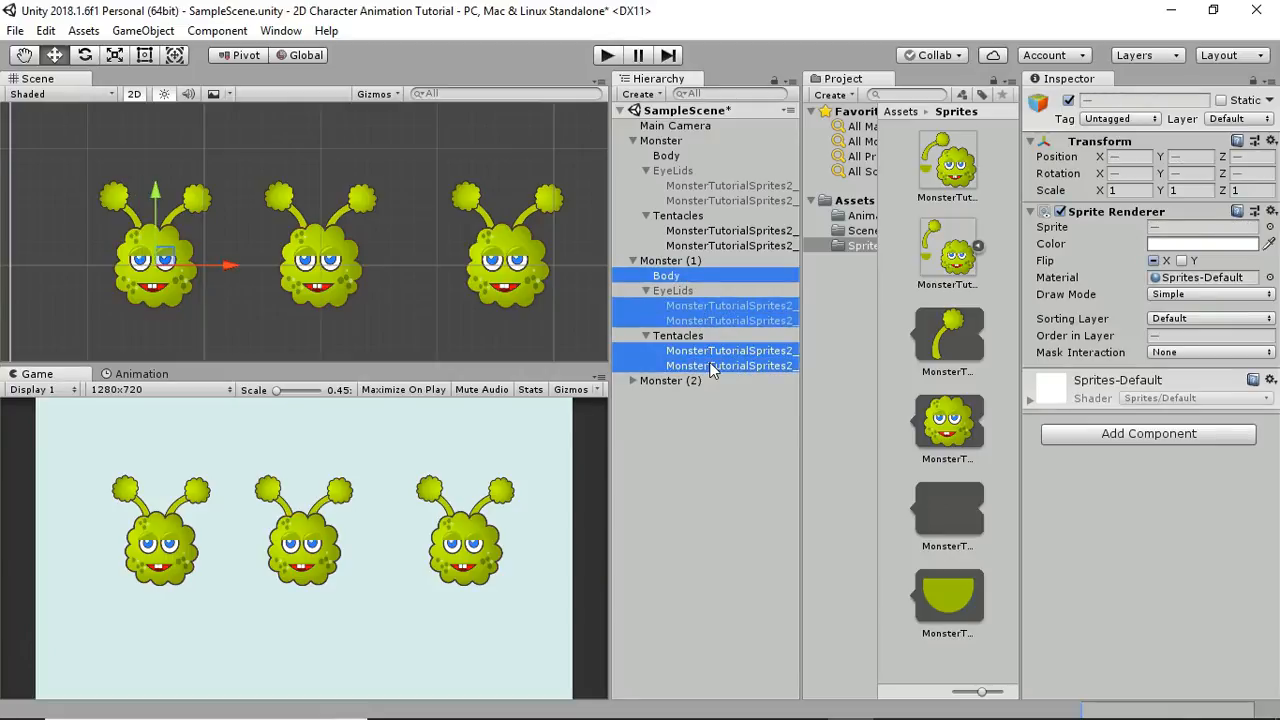
left_click(1190, 244)
mouse_move(1020, 352)
left_mouse_down()
mouse_move(959, 346)
mouse_move(951, 358)
mouse_move(958, 345)
left_mouse_up()
left_click(1064, 229)
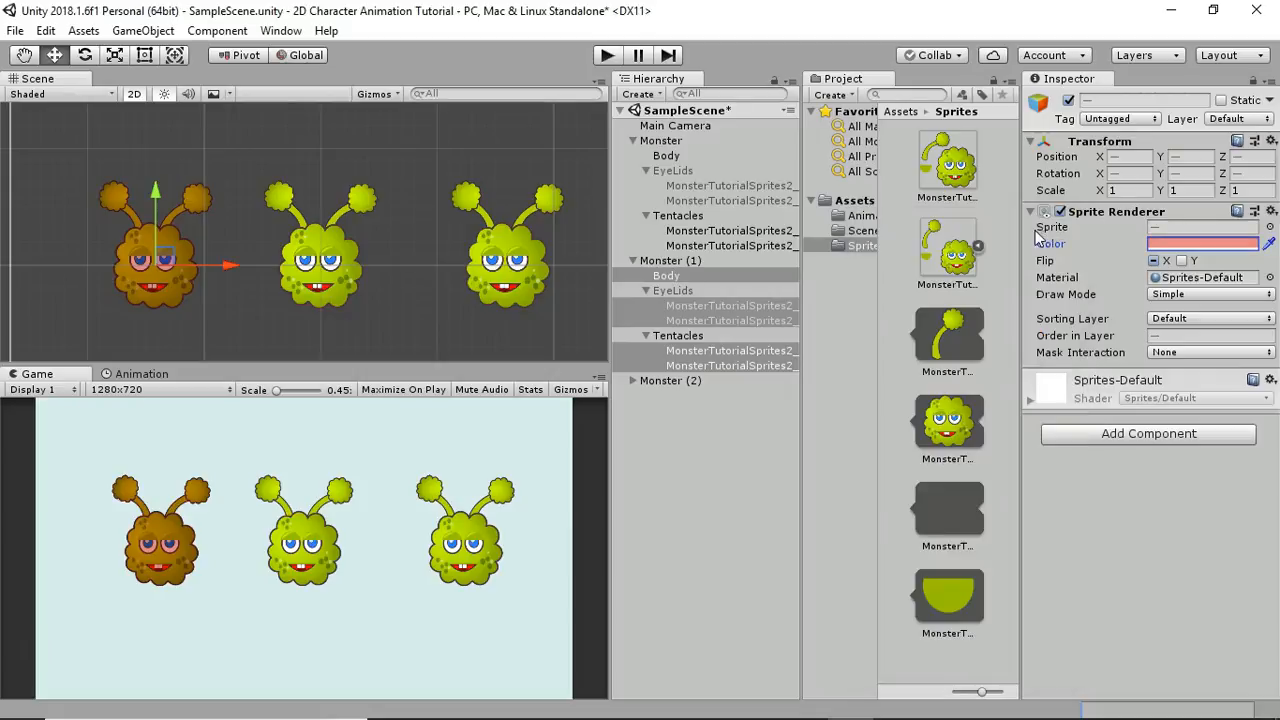
Step: Watch the three monsters in play mode, turn on Maximize On Play for the Game view, and run the scene again
left_click(610, 60)
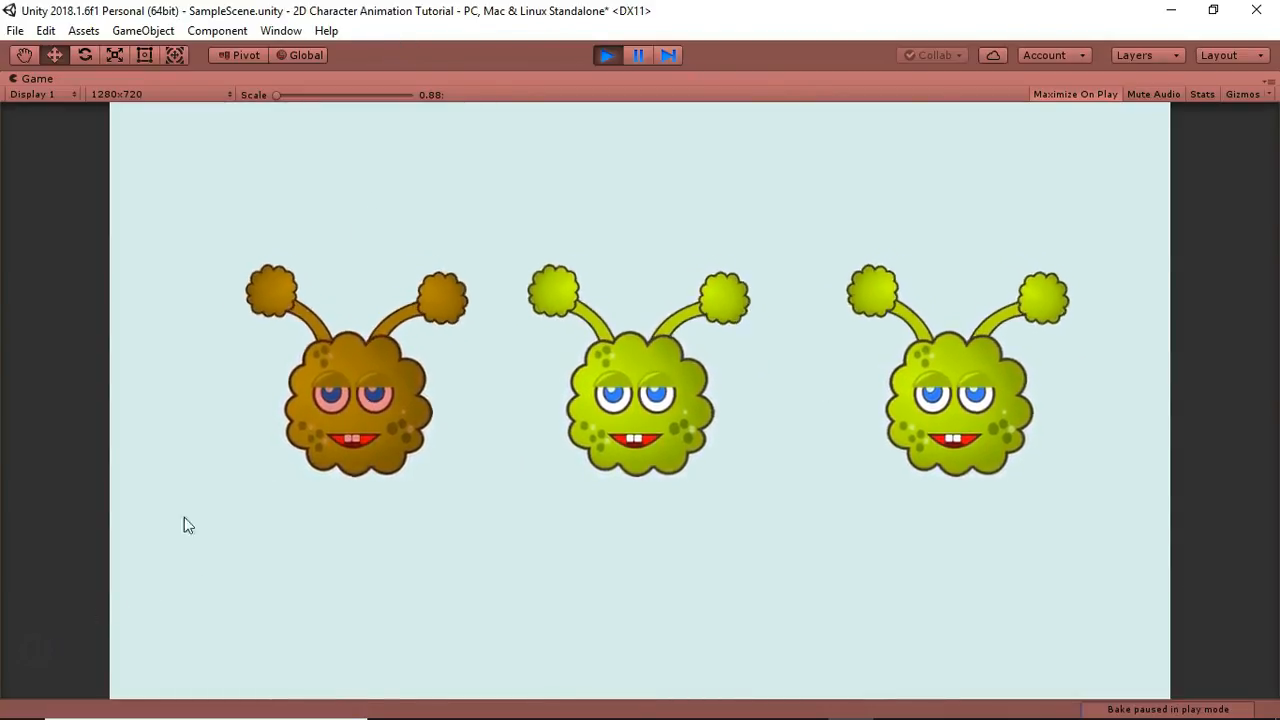
left_click(610, 57)
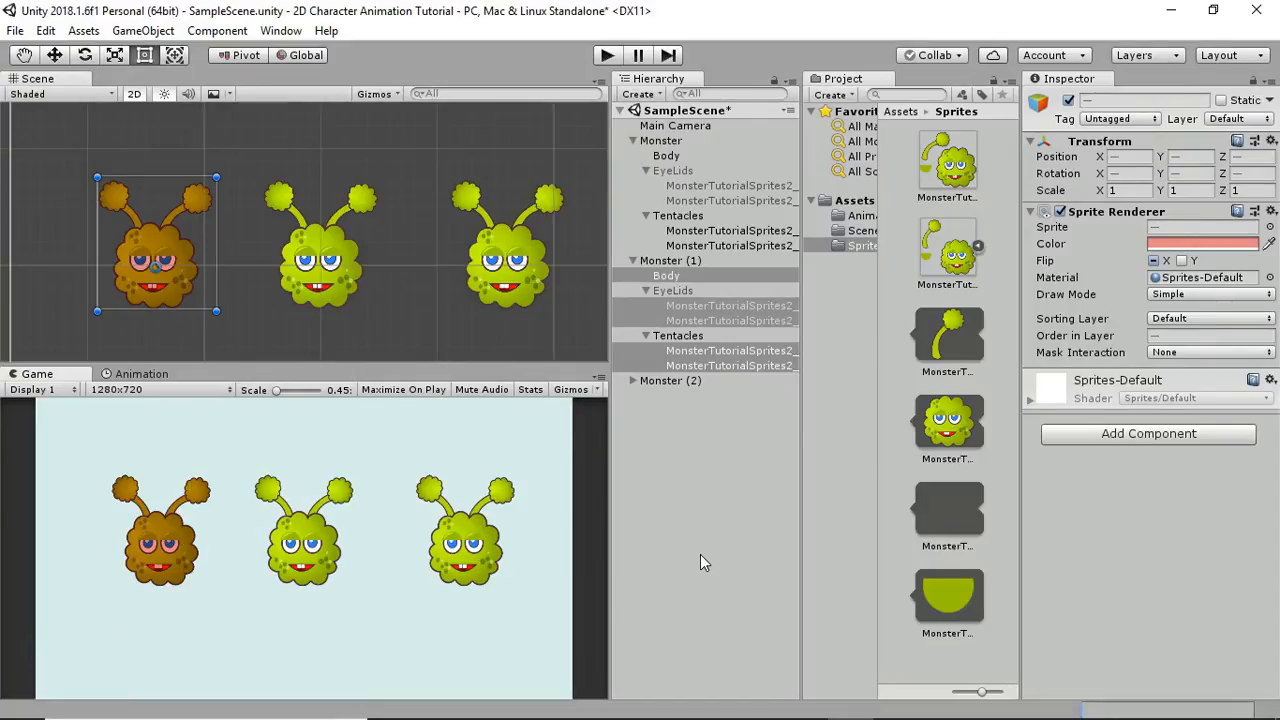
left_click(413, 392)
left_click(605, 55)
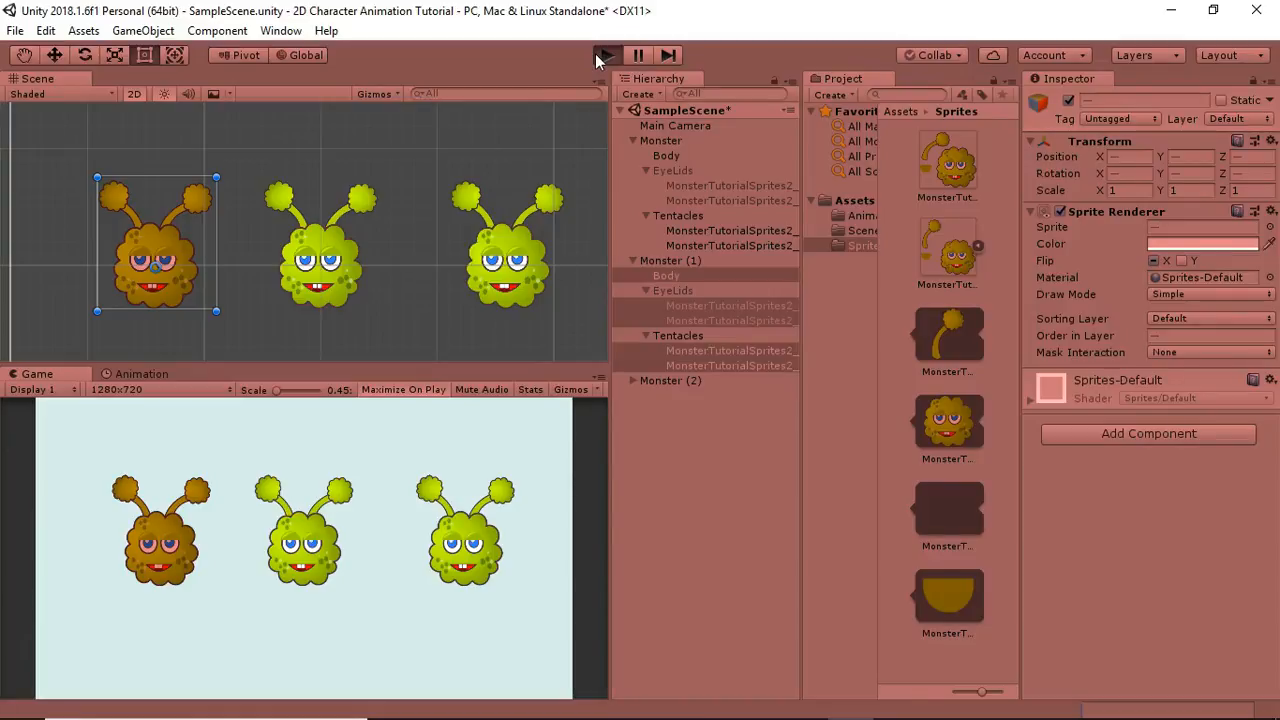